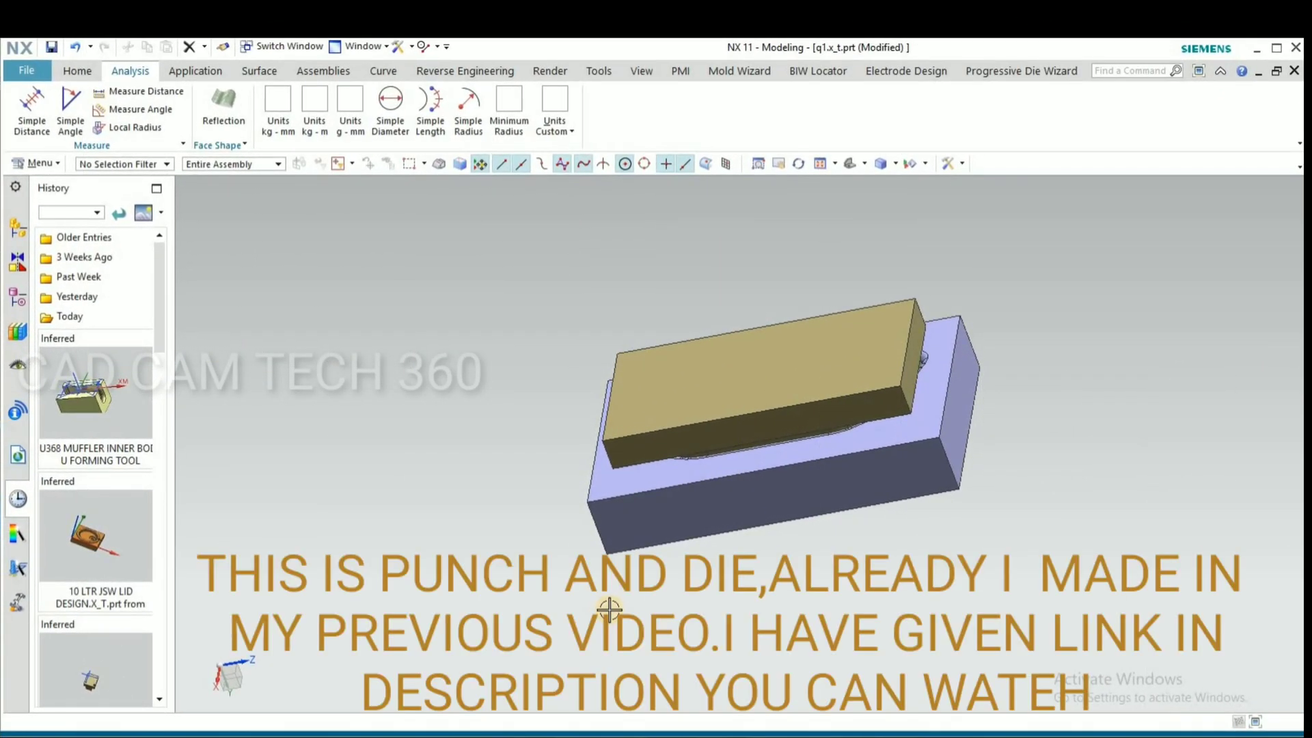
- Temporarily hide the punch block and examine the forming cavity in the die from several angles
{"action": "middle_click_drag", "start_coordinate": [1057, 387], "coordinate": [863, 457]}
{"action": "scroll", "coordinate": [943, 435], "scroll_direction": "up", "scroll_amount": 2}
{"action": "left_click", "coordinate": [729, 404]}
{"action": "key", "text": "ctrl+b"}
{"action": "scroll", "coordinate": [680, 416], "scroll_direction": "up", "scroll_amount": 4}
{"action": "left_click", "coordinate": [717, 479]}
{"action": "key", "text": "Escape"}
{"action": "scroll", "coordinate": [1005, 424], "scroll_direction": "down", "scroll_amount": 3}
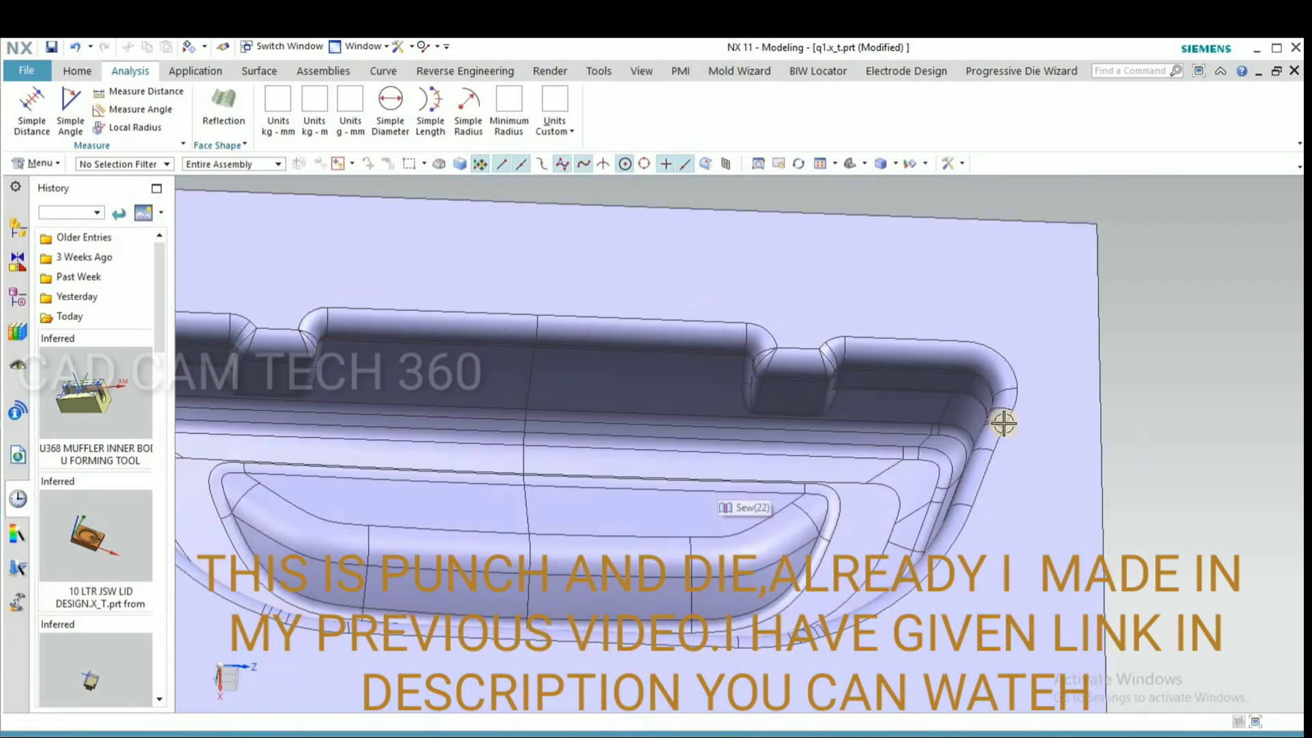
{"action": "middle_click_drag", "start_coordinate": [1005, 424], "coordinate": [653, 623]}
- Create a sketch on the large flat outer face of the punch block, viewed square on
{"action": "key", "text": "F8"}
{"action": "left_click", "coordinate": [77, 70]}
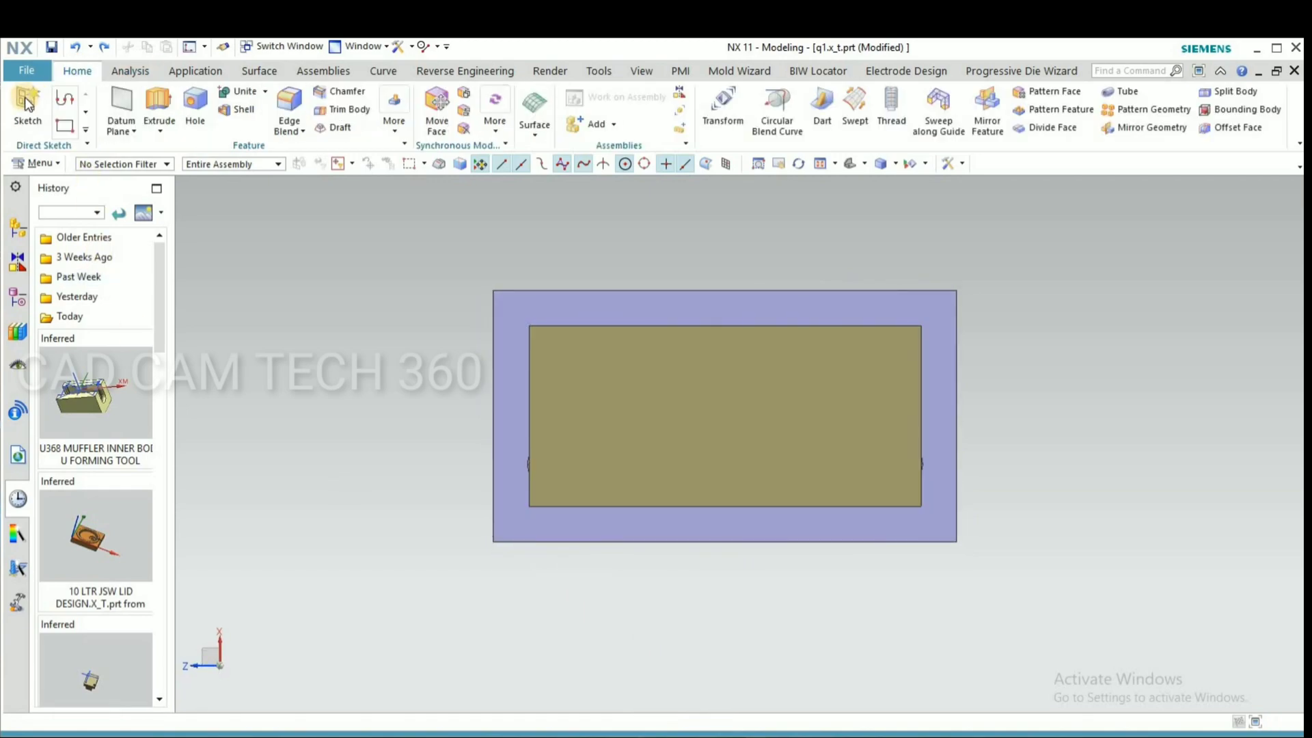
{"action": "left_click", "coordinate": [27, 103]}
{"action": "left_click", "coordinate": [718, 428]}
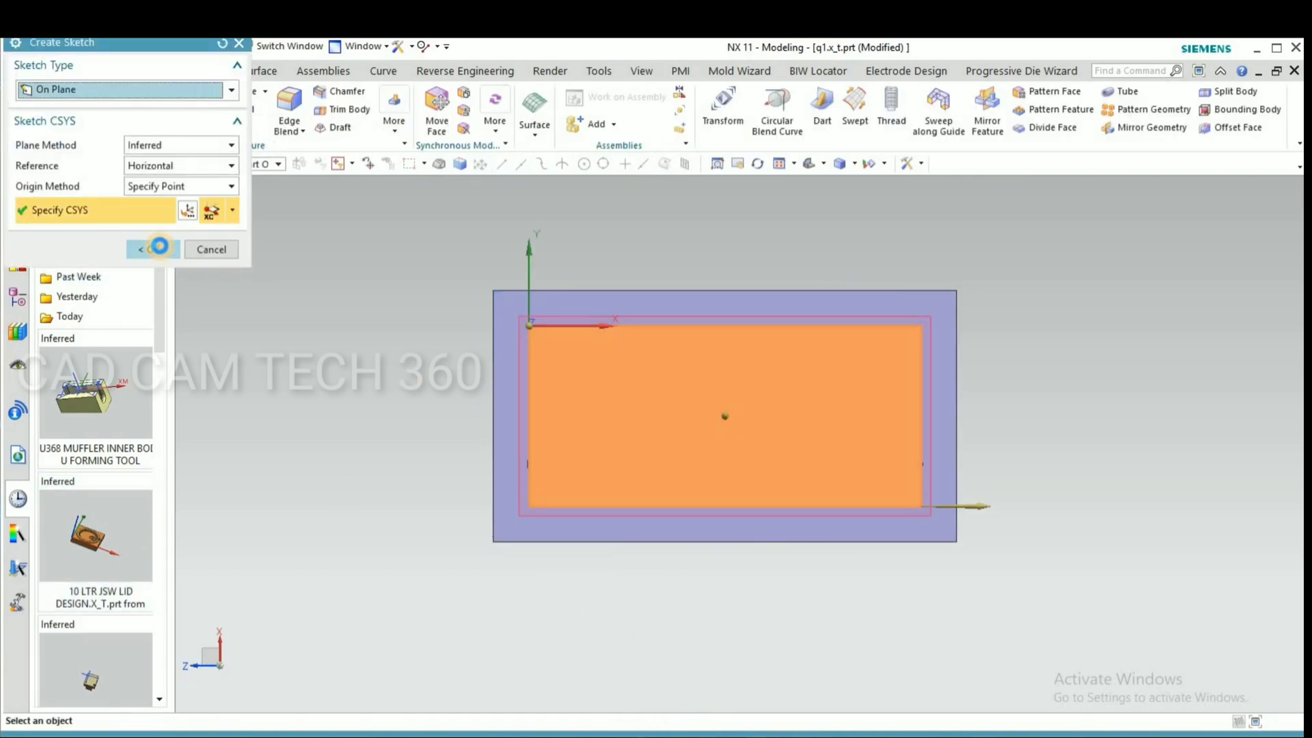
{"action": "left_click", "coordinate": [162, 247]}
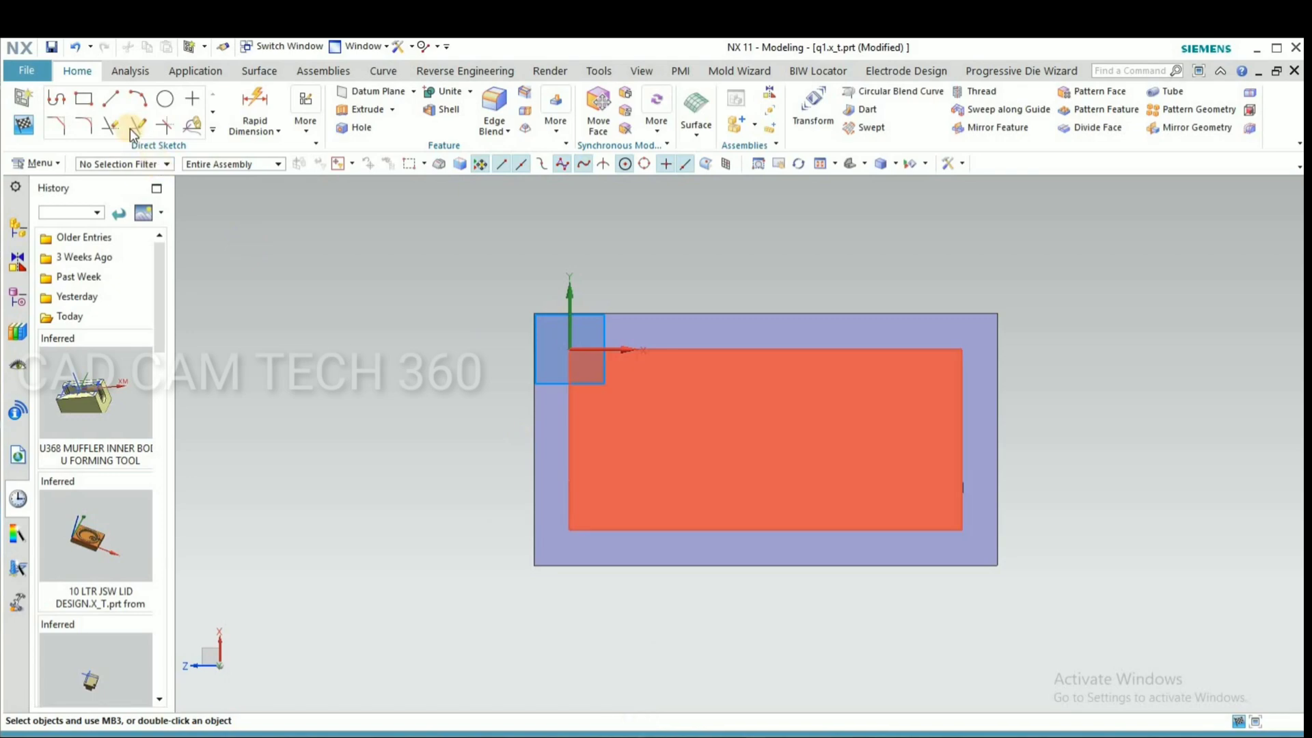
- Sketch a rectangle between two opposite corners of the die block so that it follows the die's outline
{"action": "left_click", "coordinate": [84, 98]}
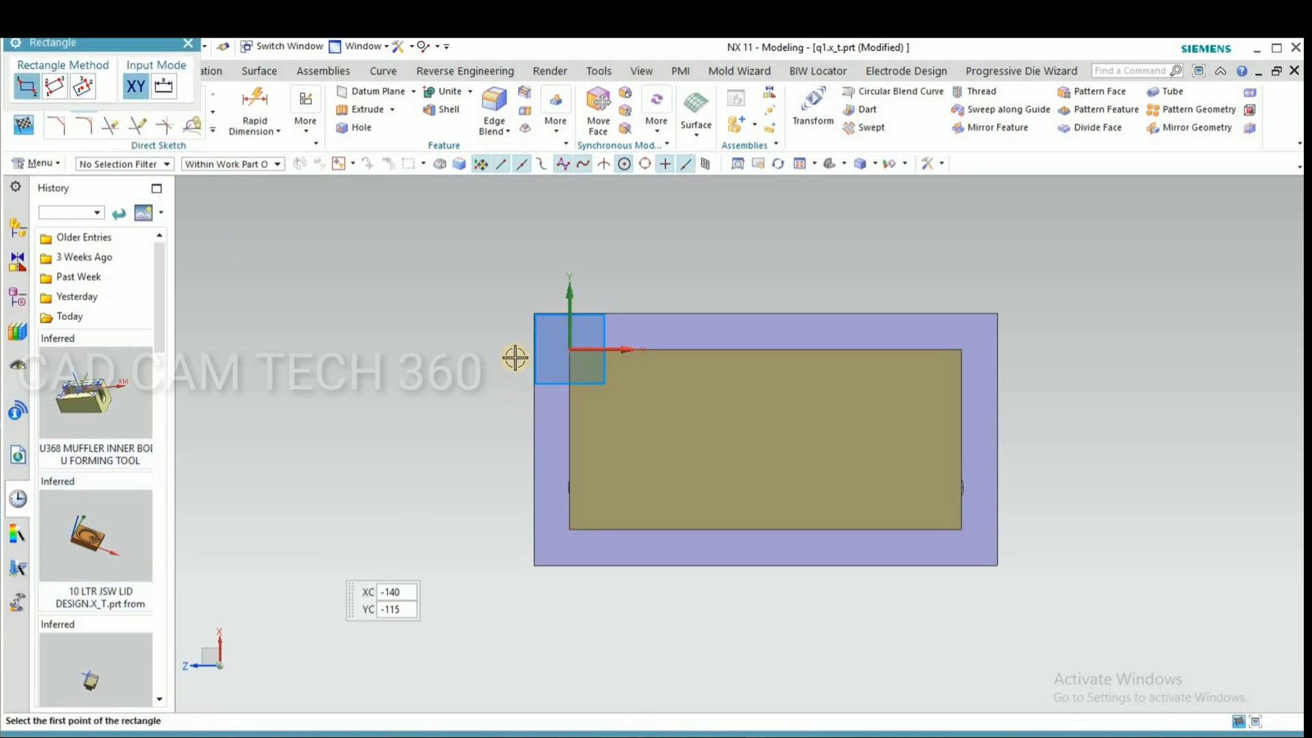
{"action": "left_click", "coordinate": [535, 315]}
{"action": "left_click", "coordinate": [997, 564]}
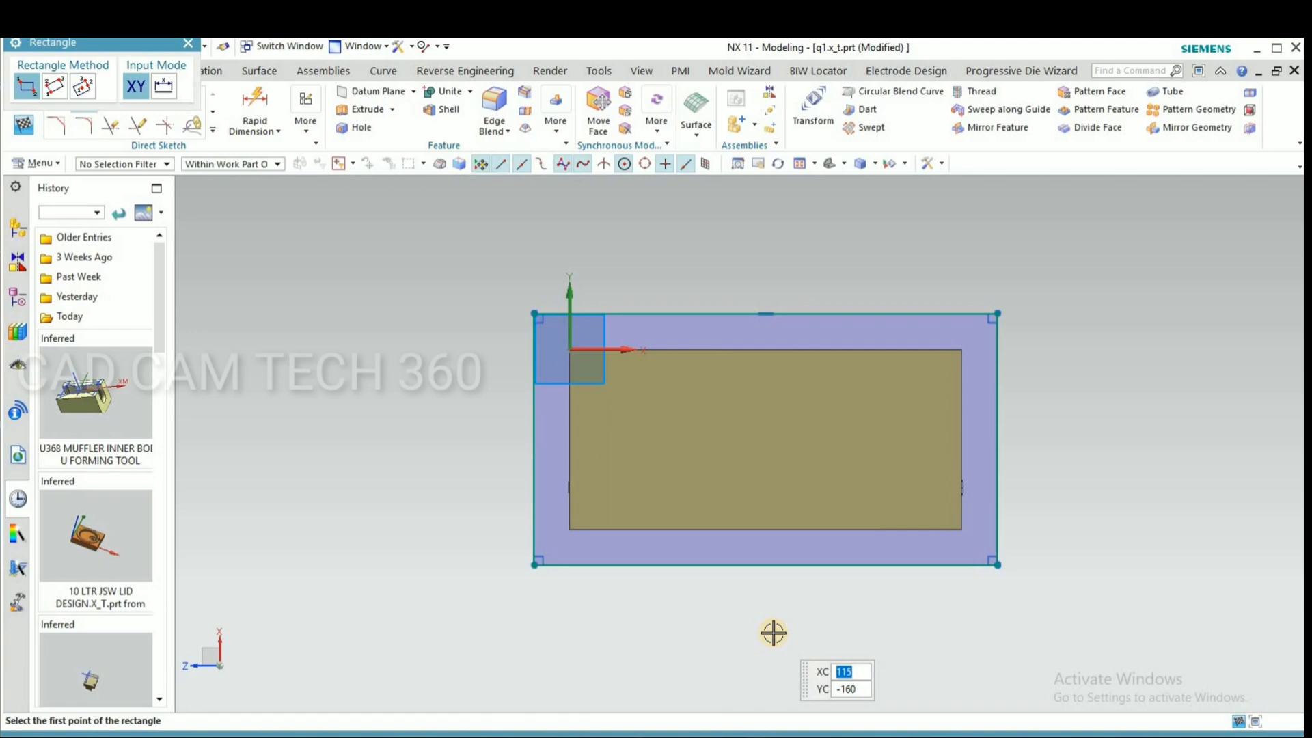
{"action": "key", "text": "Escape"}
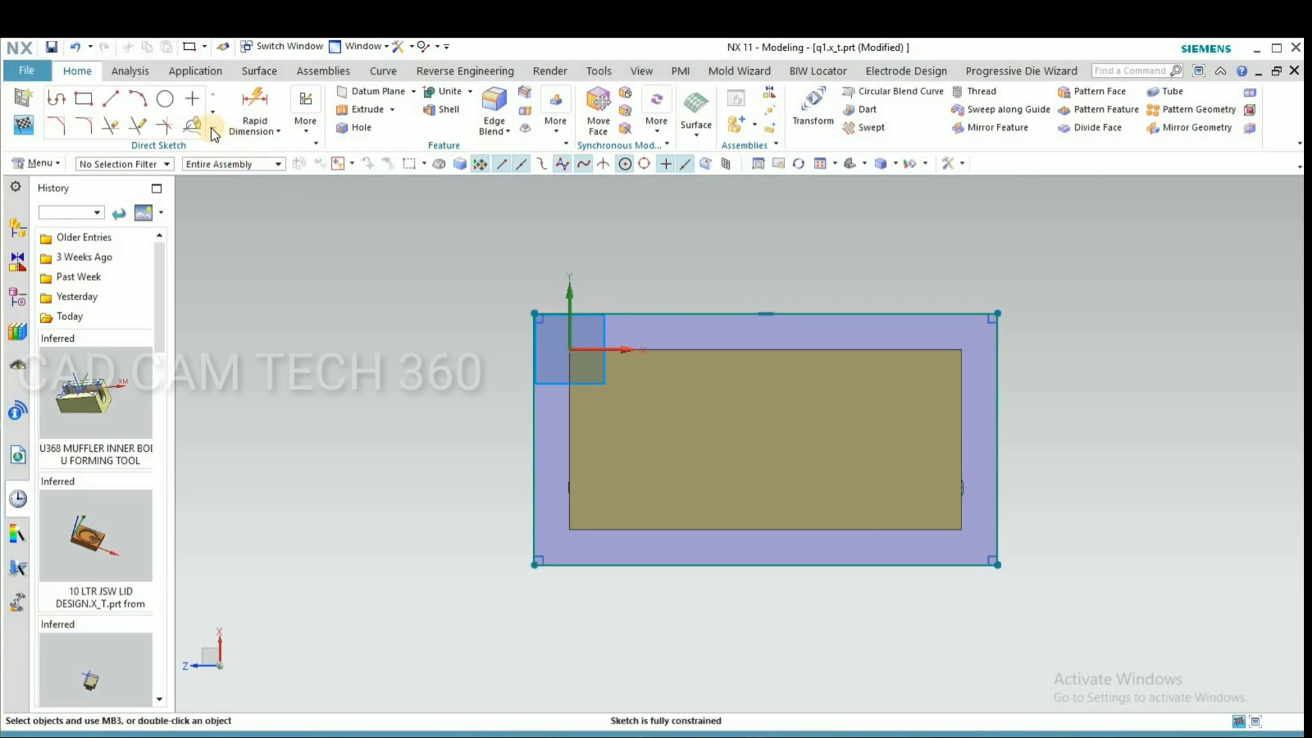
- Offset the two short sides of the die outline rectangle 60 mm outward, each with its own dimension
{"action": "left_click", "coordinate": [213, 131]}
{"action": "left_click", "coordinate": [58, 258]}
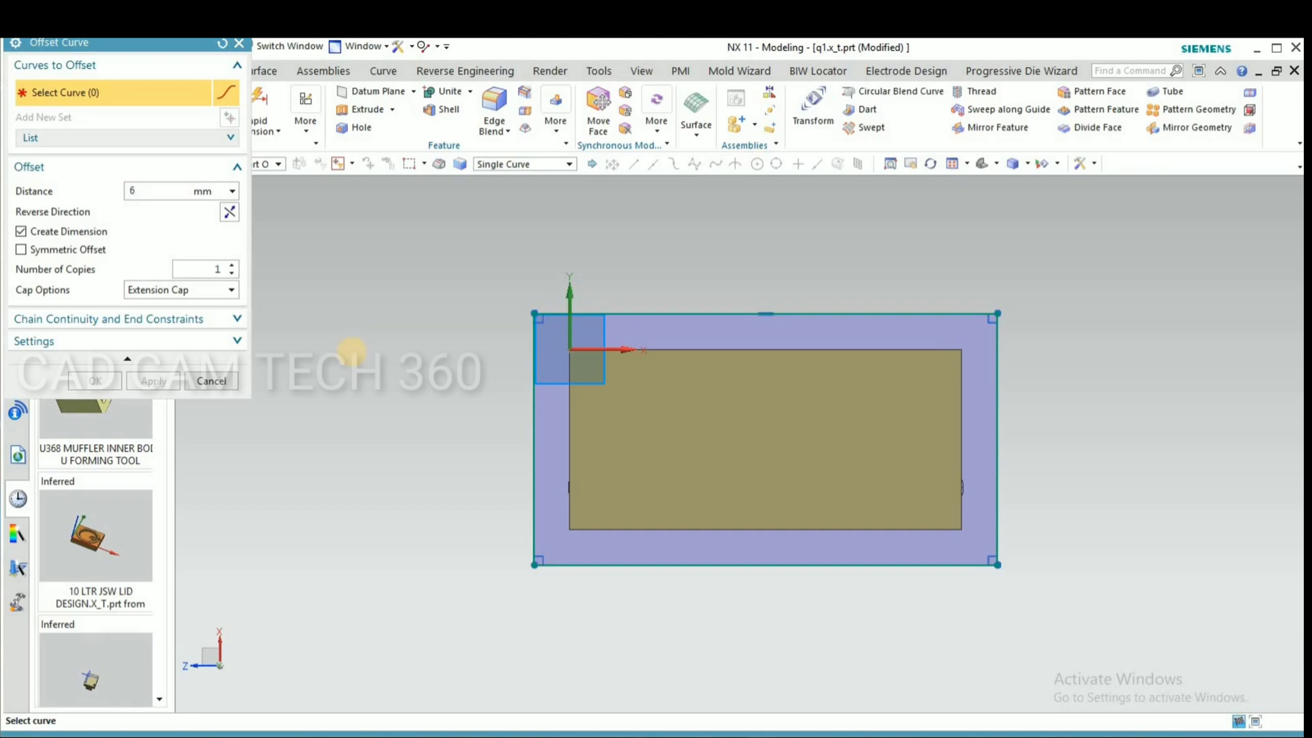
{"action": "left_click", "coordinate": [532, 418]}
{"action": "left_click", "coordinate": [236, 218]}
{"action": "left_click", "coordinate": [153, 381]}
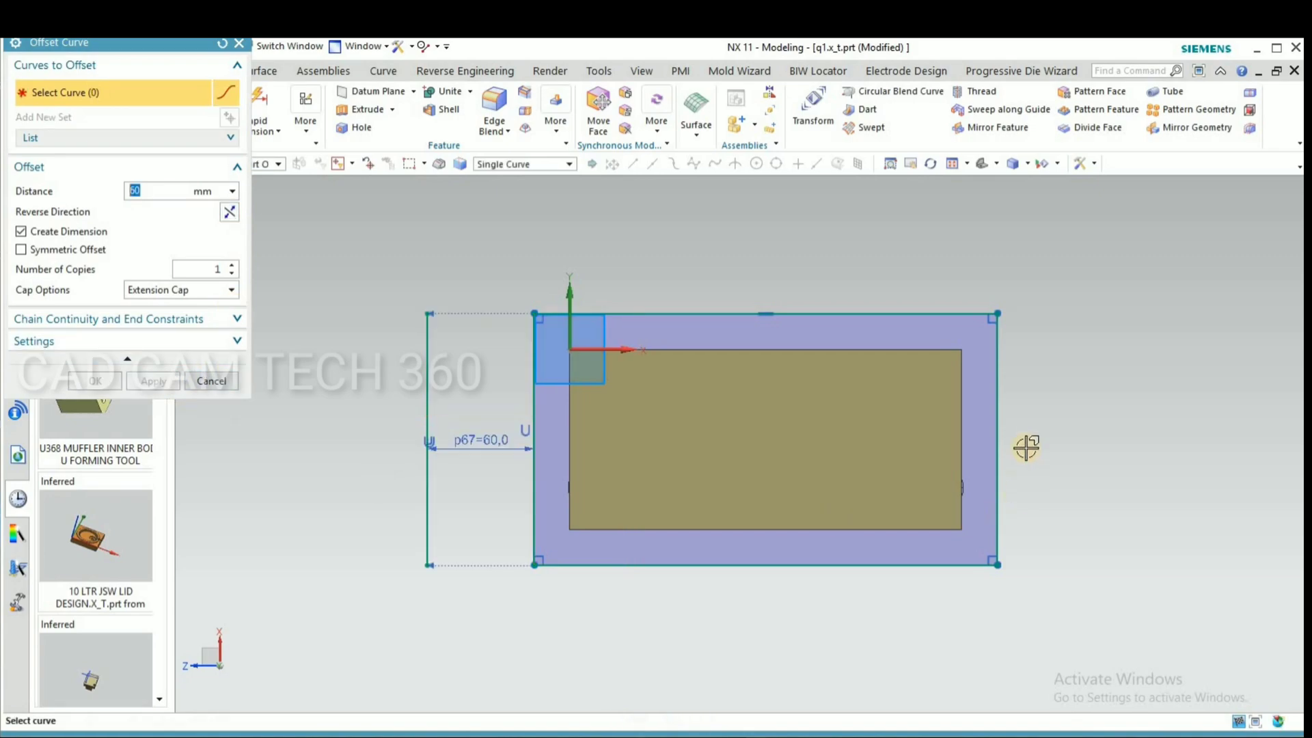
{"action": "left_click", "coordinate": [999, 438]}
{"action": "left_click", "coordinate": [236, 217]}
{"action": "left_click", "coordinate": [151, 381]}
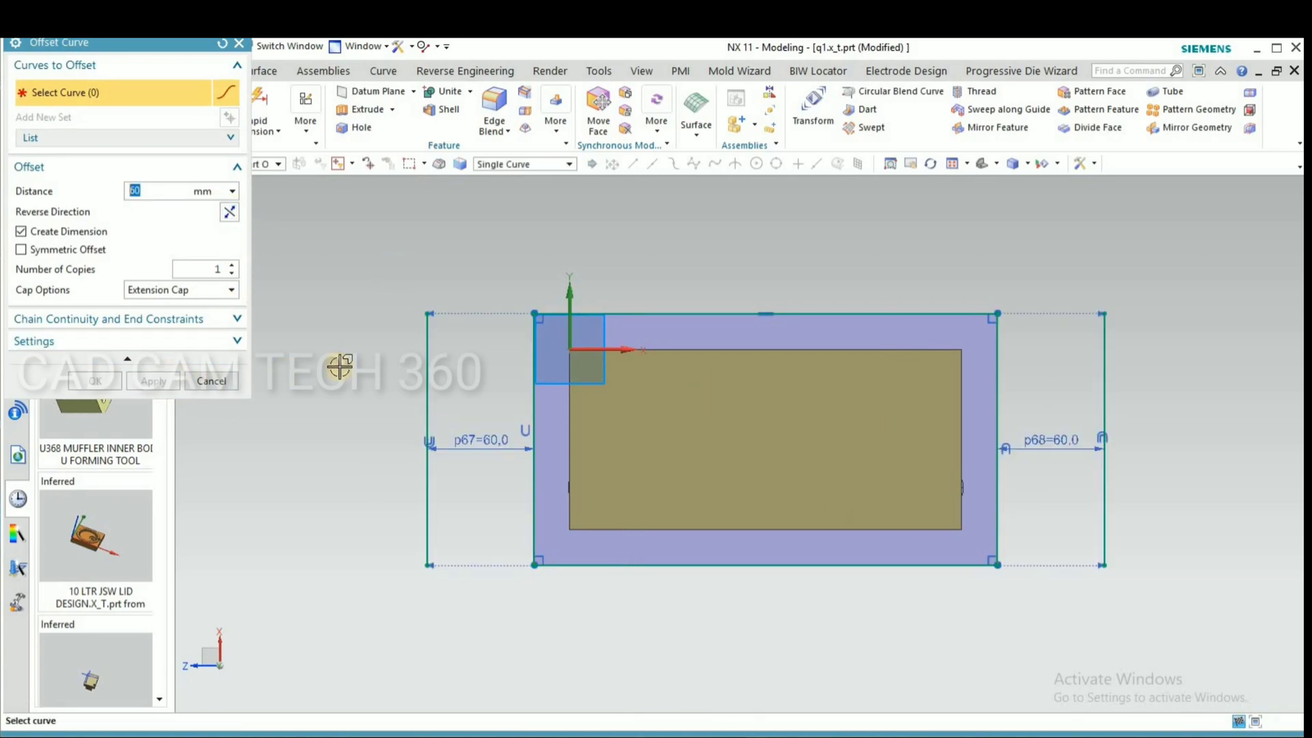
- Offset the two long sides of the die outline rectangle 30 mm outward
{"action": "type", "text": "30"}
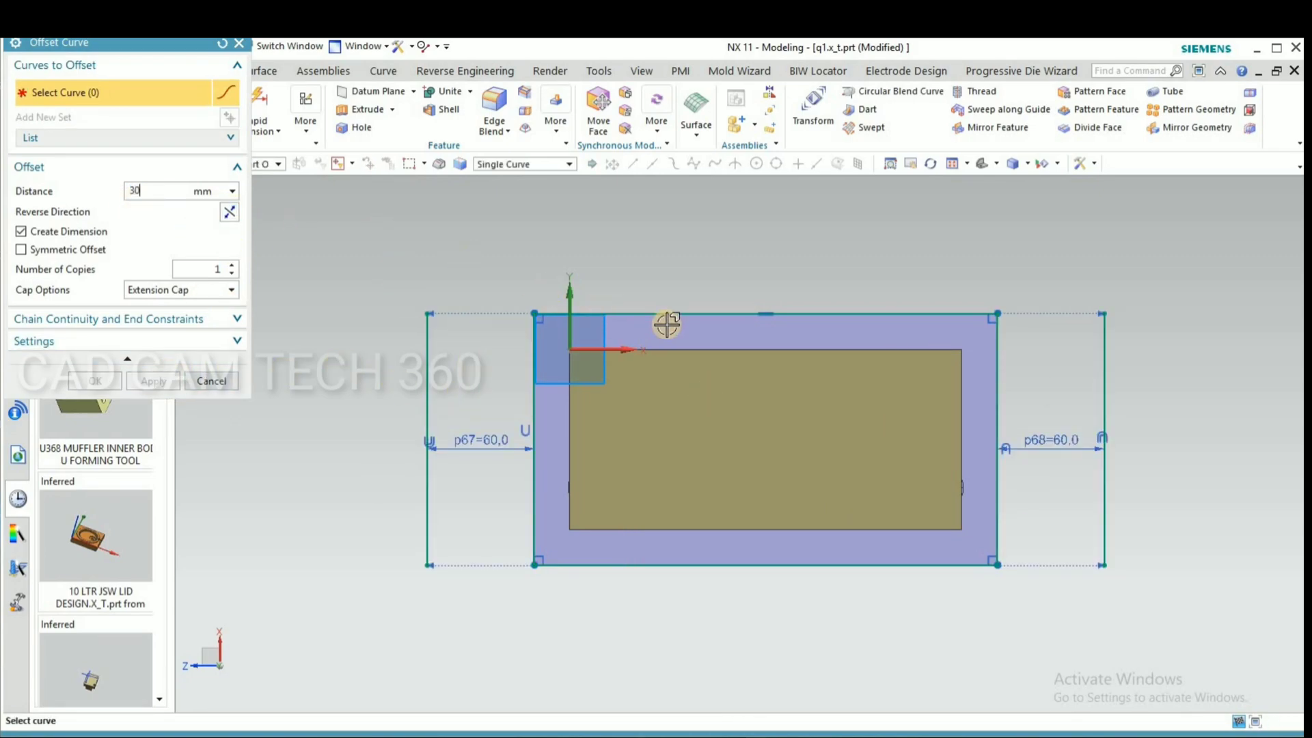
{"action": "left_click", "coordinate": [658, 315]}
{"action": "left_click", "coordinate": [230, 212]}
{"action": "left_click", "coordinate": [151, 381]}
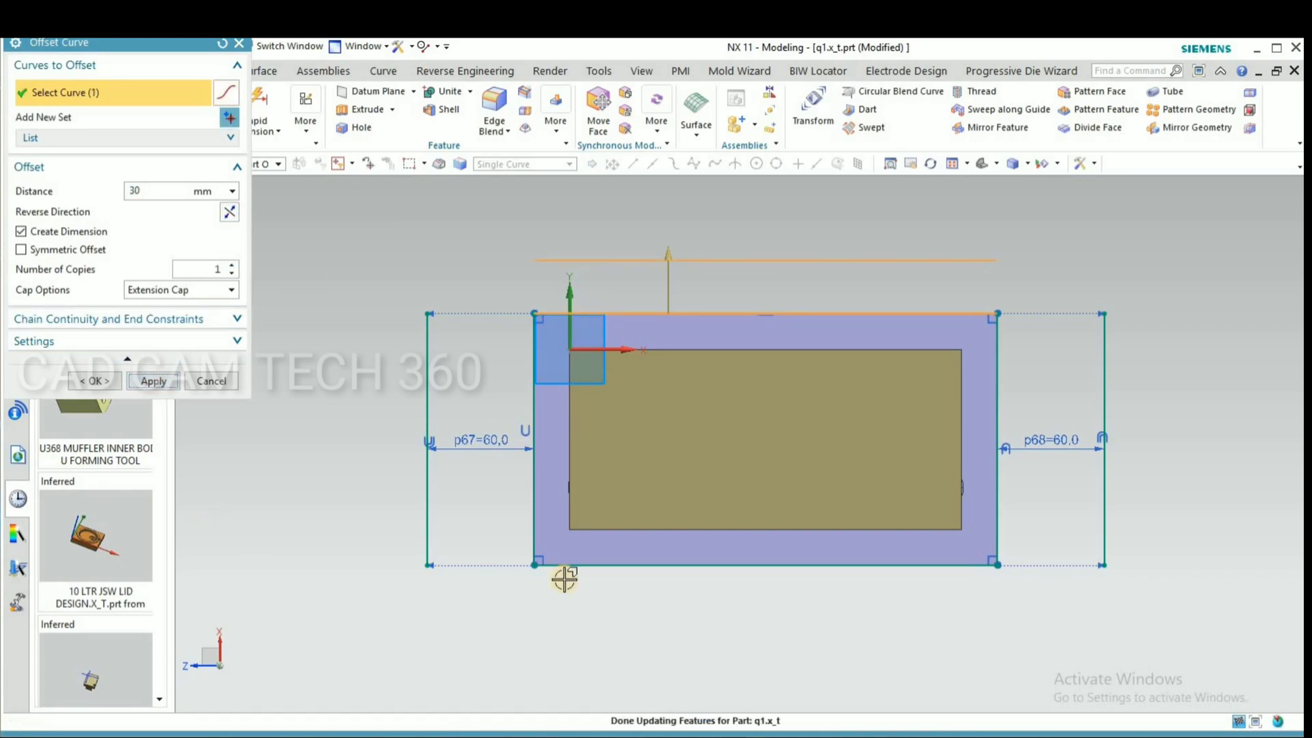
{"action": "left_click", "coordinate": [492, 597]}
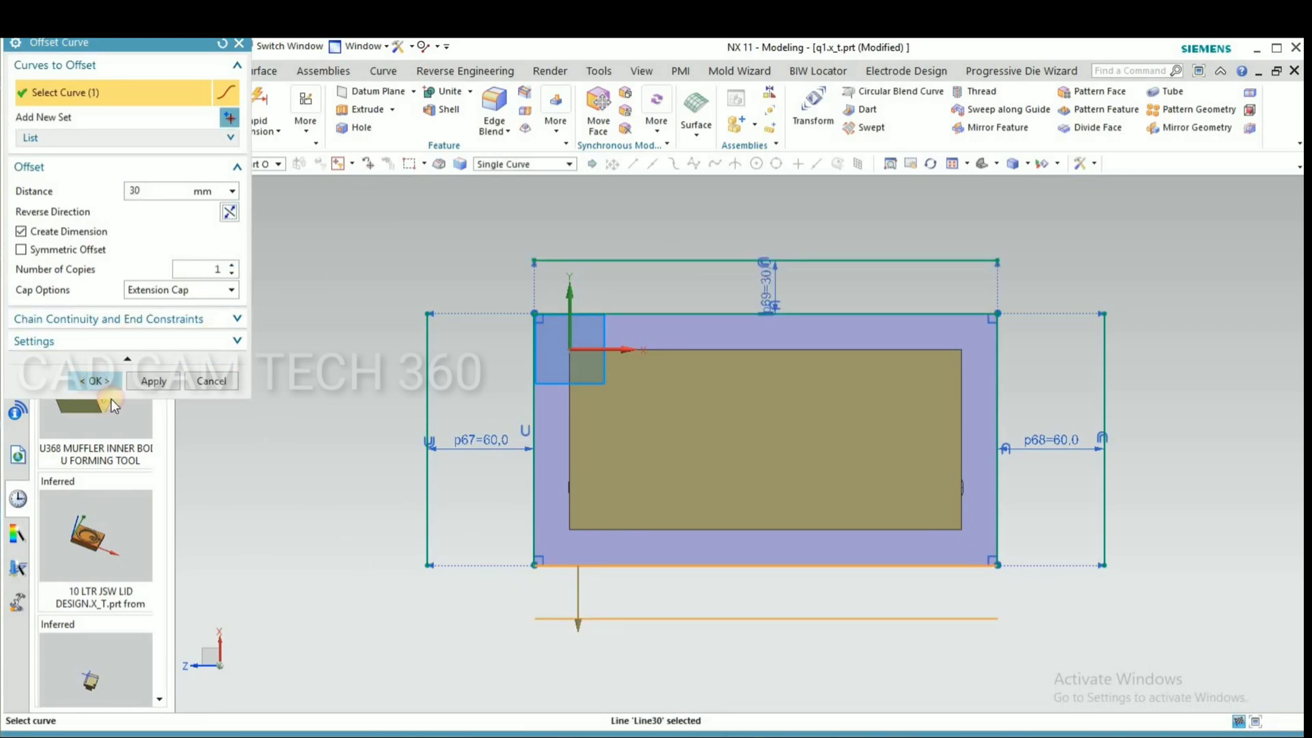
{"action": "left_click", "coordinate": [96, 380]}
- Sketch an auxiliary boundary rectangle of about 525 x 330 mm around all four offset lines
{"action": "scroll", "coordinate": [747, 381], "scroll_direction": "down", "scroll_amount": 3}
{"action": "left_click", "coordinate": [111, 99]}
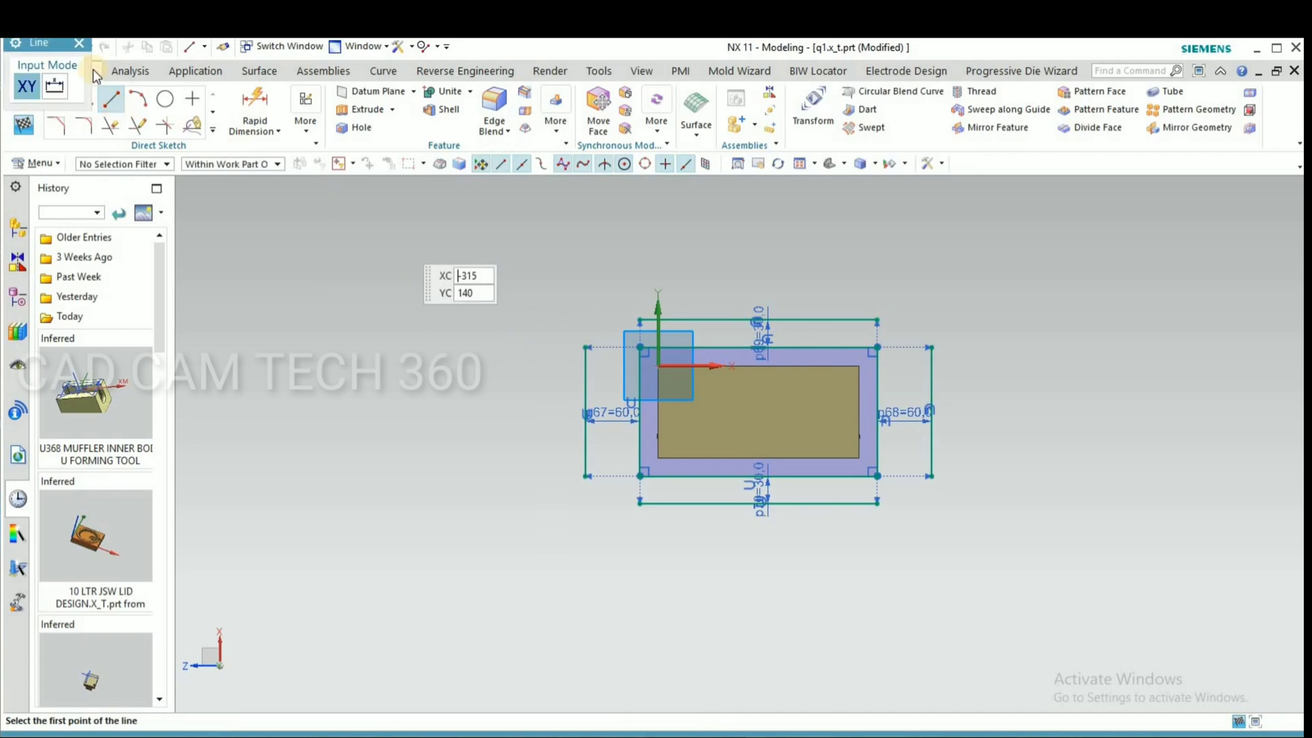
{"action": "key", "text": "r"}
{"action": "left_click", "coordinate": [503, 251]}
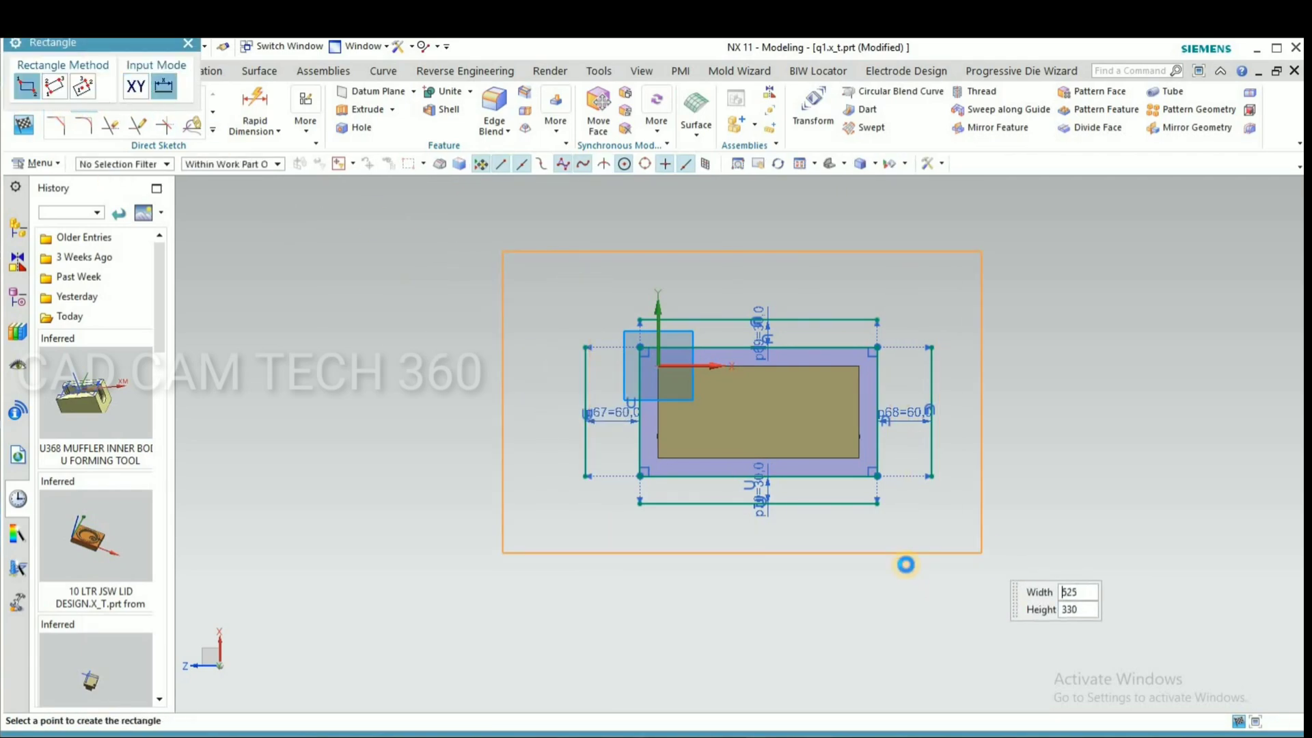
{"action": "left_click", "coordinate": [982, 551]}
{"action": "left_click", "coordinate": [188, 44]}
- Extend the offset lines toward the surrounding rectangle with Quick Extend so that they meet at every corner
{"action": "left_click", "coordinate": [136, 126]}
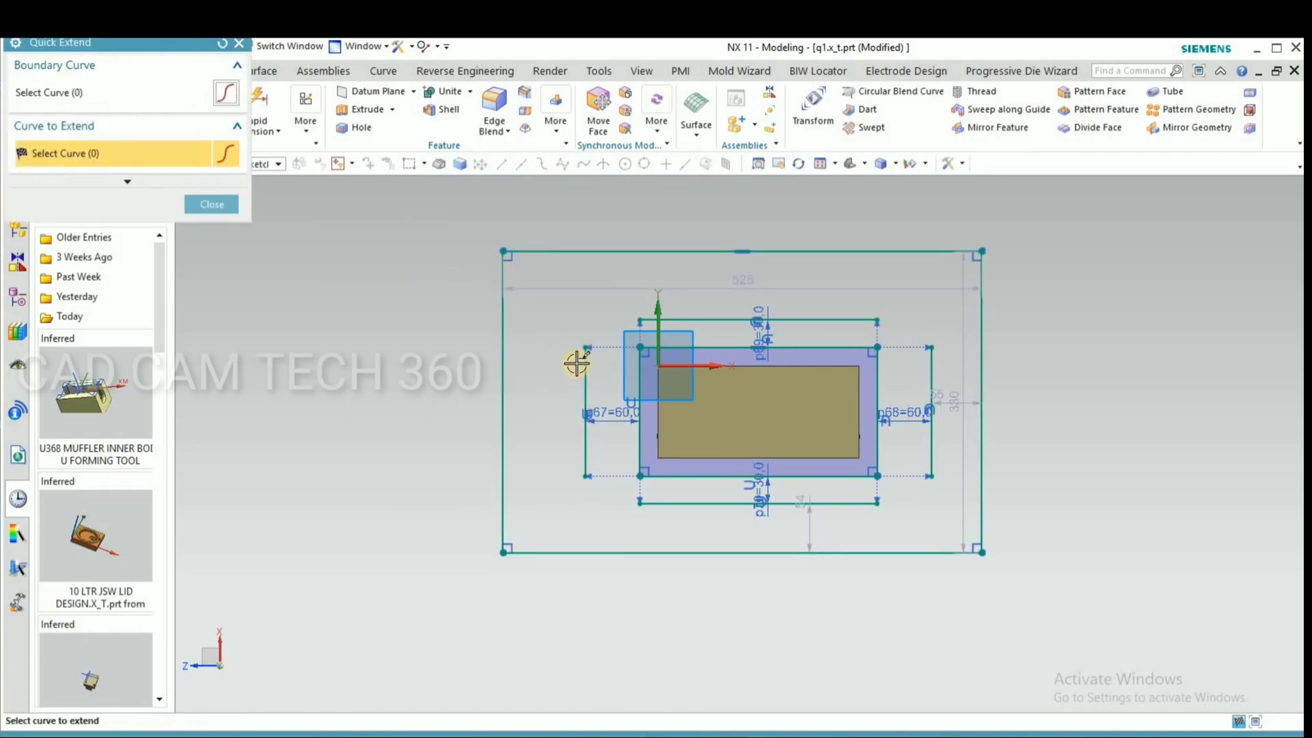
{"action": "left_click", "coordinate": [847, 320]}
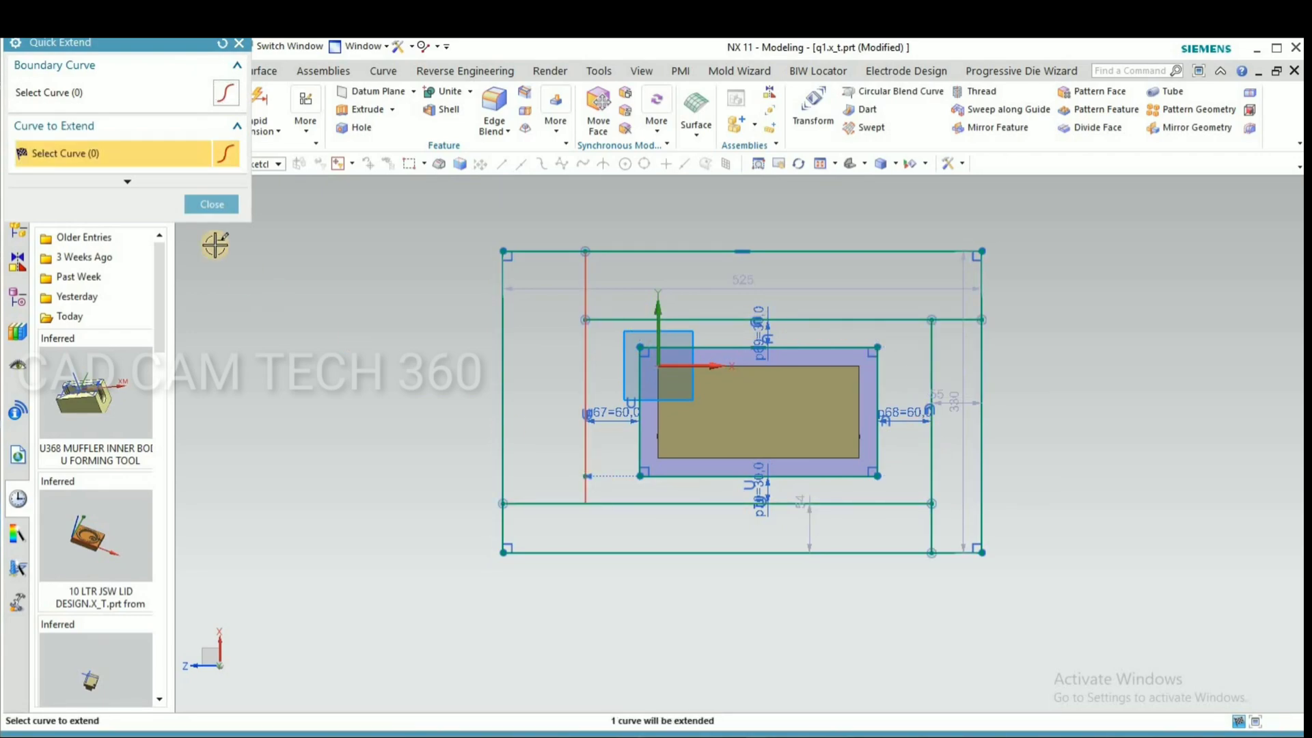
{"action": "key", "text": "Escape"}
- Trim away the overhanging line ends and the whole auxiliary rectangle, leaving two nested rectangles, and finish the sketch
{"action": "left_click", "coordinate": [114, 125]}
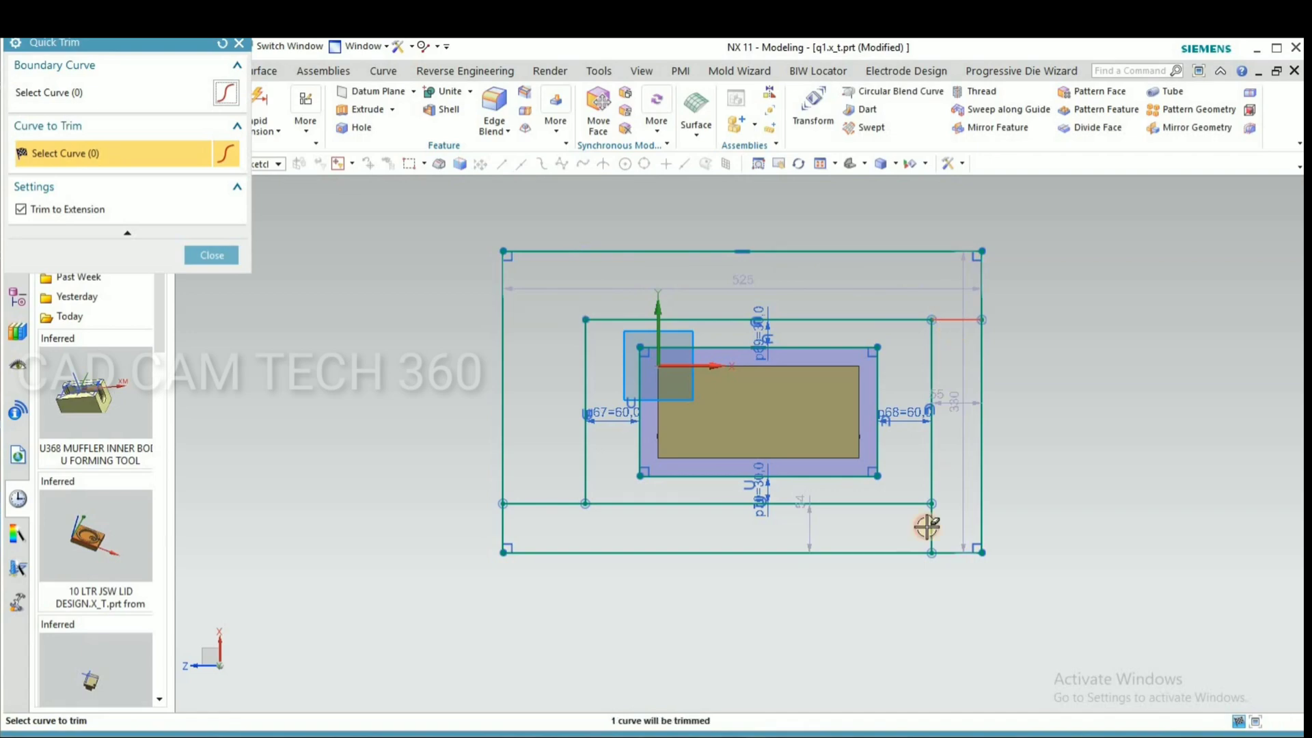
{"action": "left_click", "coordinate": [505, 486]}
{"action": "left_click", "coordinate": [566, 553]}
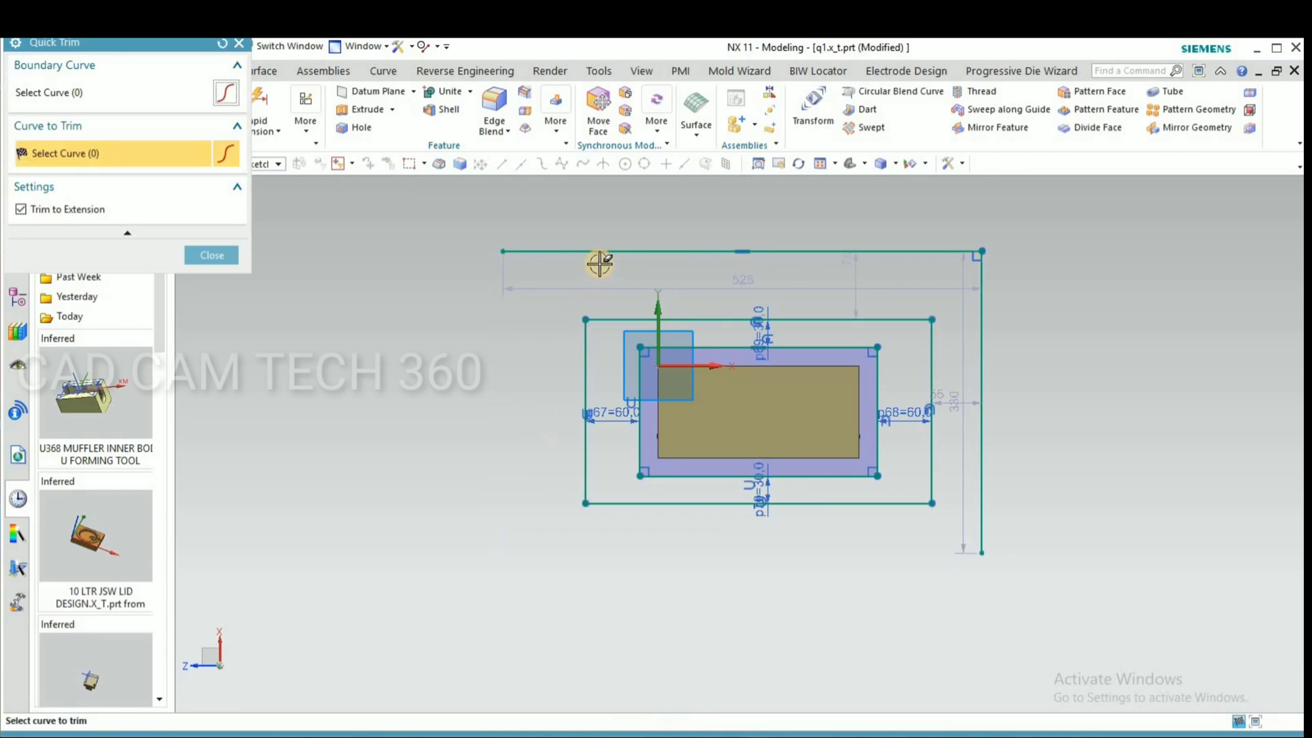
{"action": "left_click", "coordinate": [597, 252]}
{"action": "left_click", "coordinate": [894, 479]}
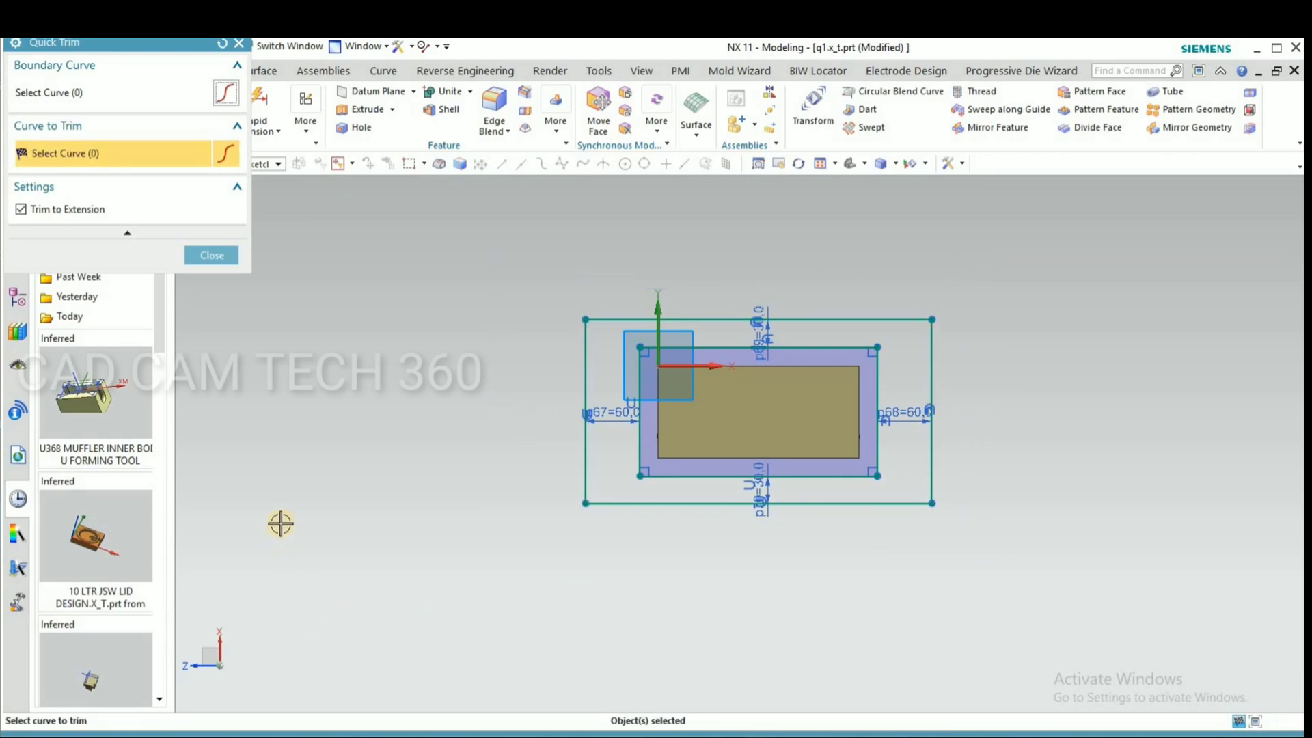
{"action": "key", "text": "Escape"}
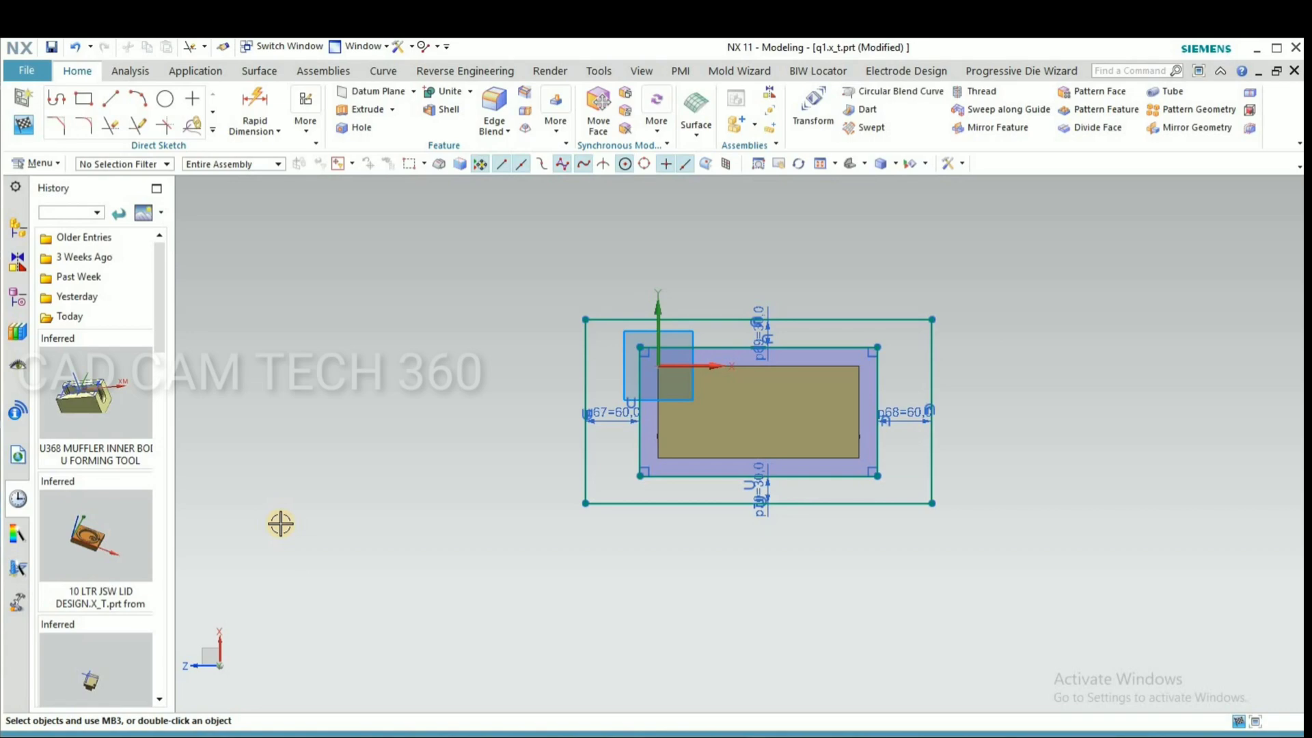
{"action": "key", "text": "ctrl+q"}
- Extrude the inner rectangle 20 mm away from the die as a separate solid plate above the punch
{"action": "mouse_move", "coordinate": [700, 556]}
{"action": "middle_mouse_down"}
{"action": "mouse_move", "coordinate": [700, 506]}
{"action": "mouse_move", "coordinate": [577, 453]}
{"action": "middle_mouse_up"}
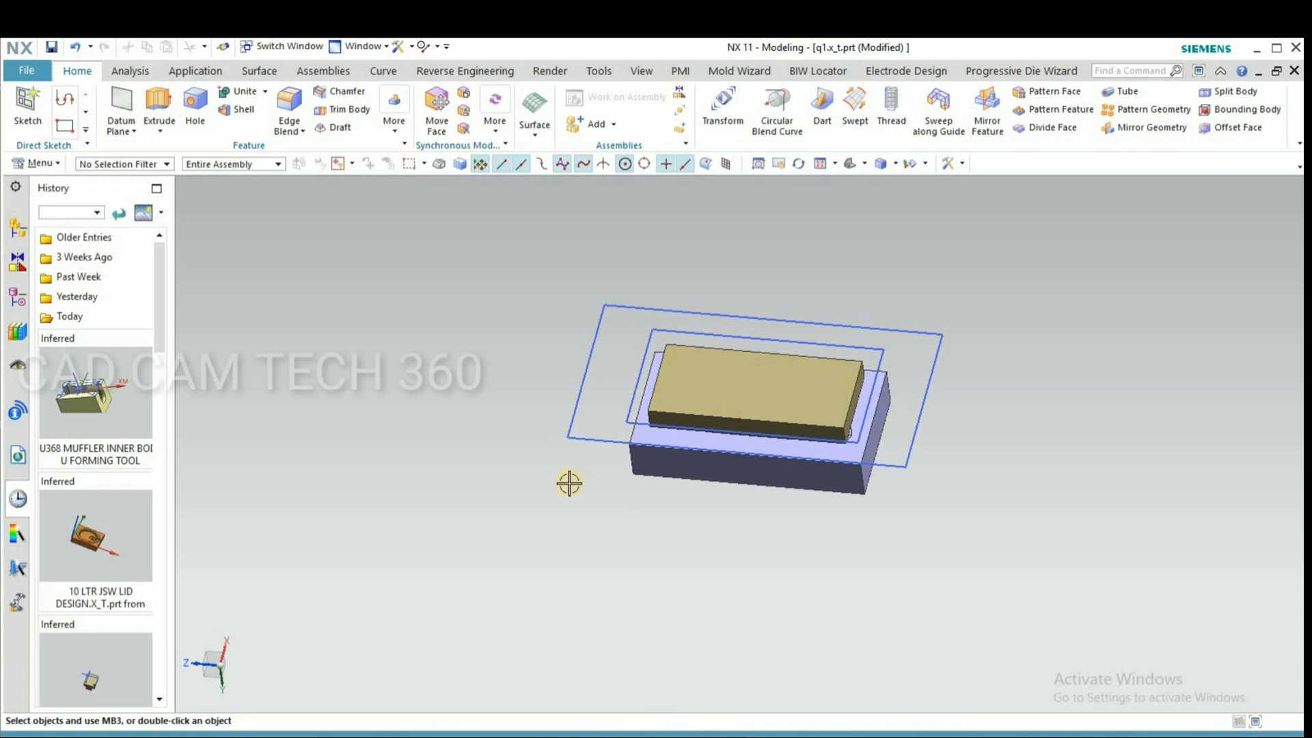
{"action": "type", "text": "x"}
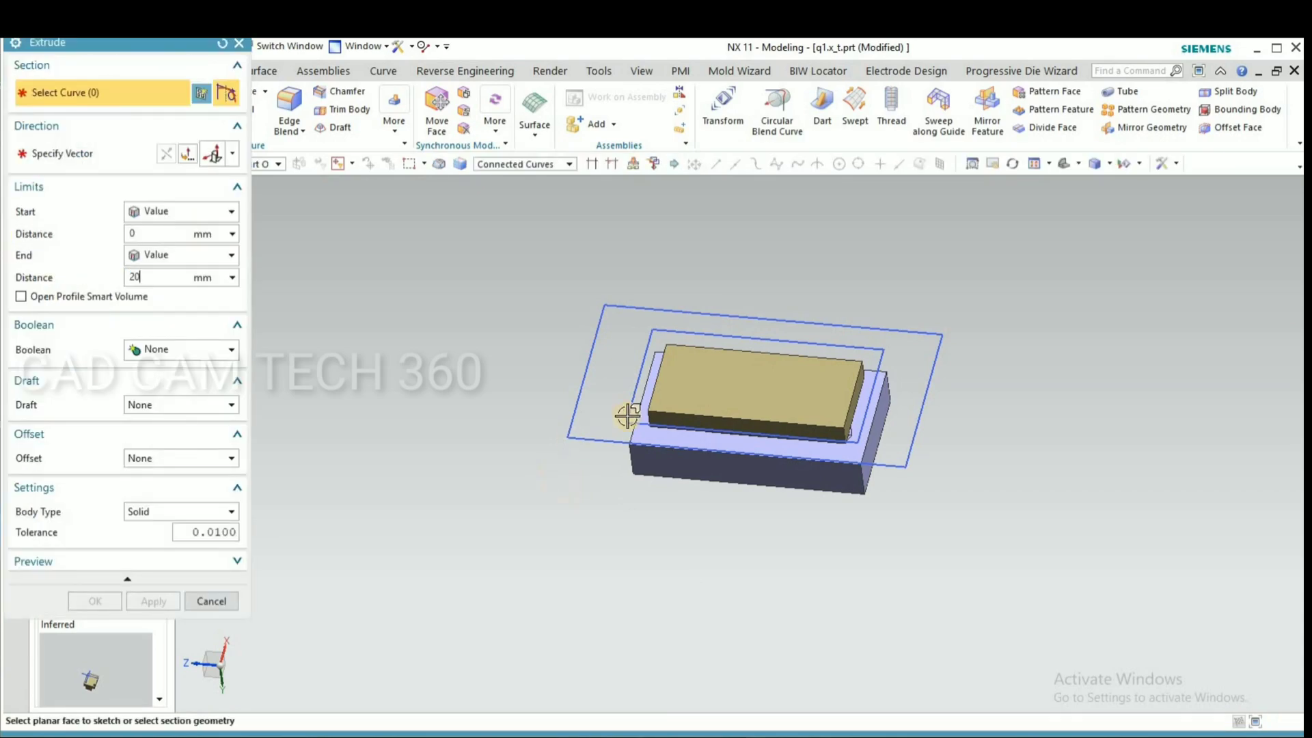
{"action": "type", "text": "20"}
{"action": "middle_click_drag", "start_coordinate": [627, 415], "coordinate": [607, 380]}
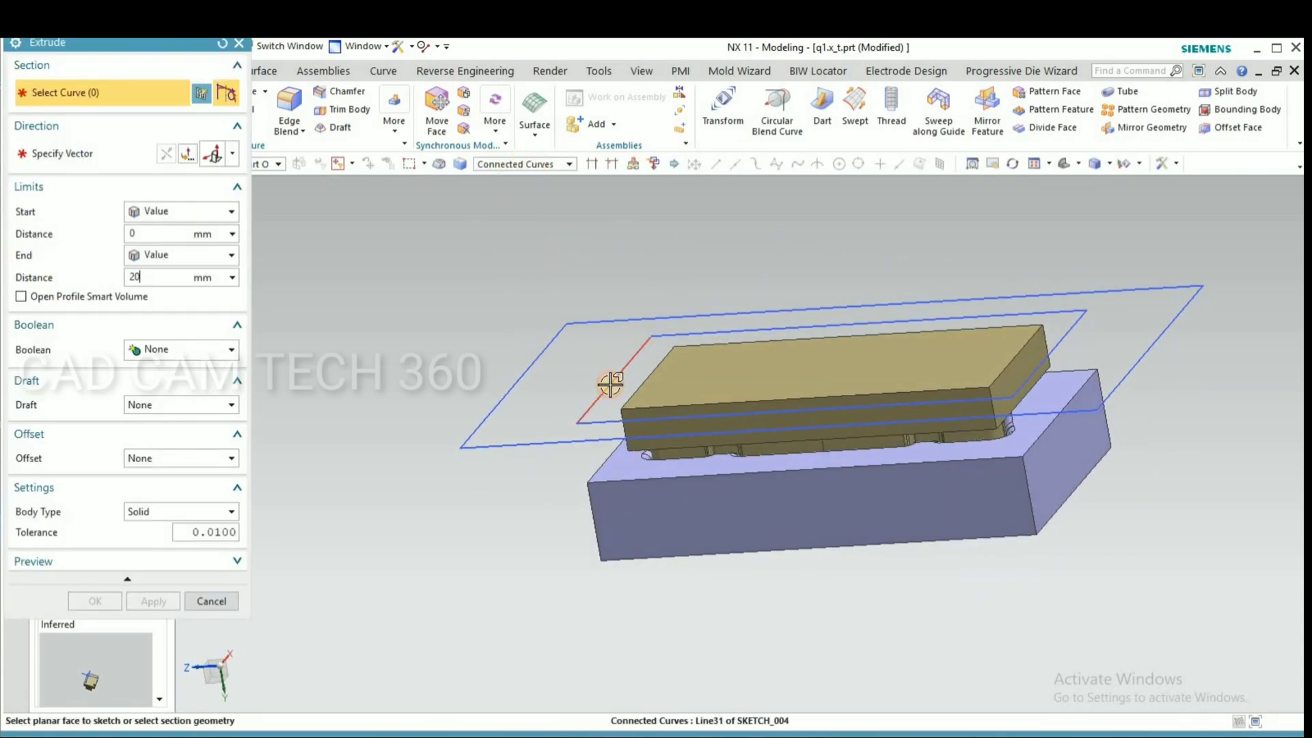
{"action": "left_click", "coordinate": [611, 385]}
{"action": "left_click", "coordinate": [149, 600]}
- Extrude the outer rectangle from 20 mm to 50 mm as a separate plate on top of the inner plate
{"action": "middle_click_drag", "start_coordinate": [522, 539], "coordinate": [405, 471]}
{"action": "left_click", "coordinate": [493, 456]}
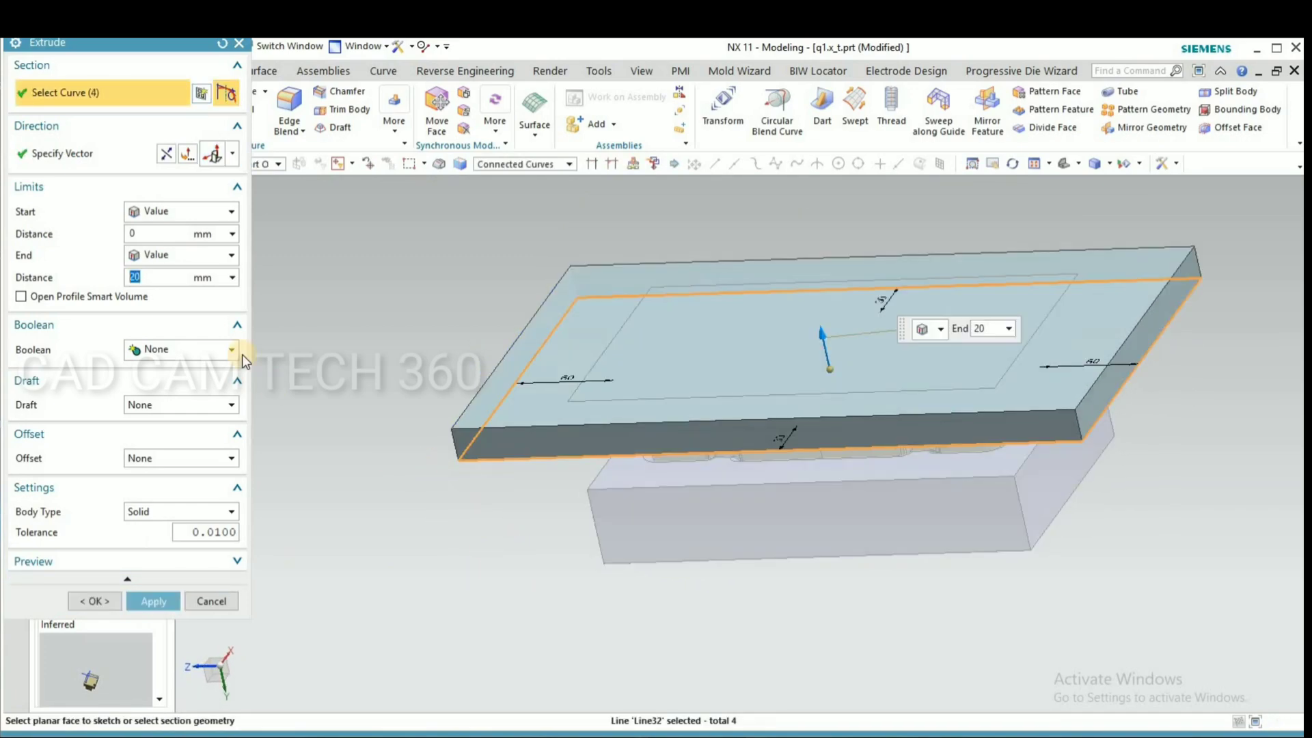
{"action": "left_click", "coordinate": [112, 228]}
{"action": "type", "text": "20"}
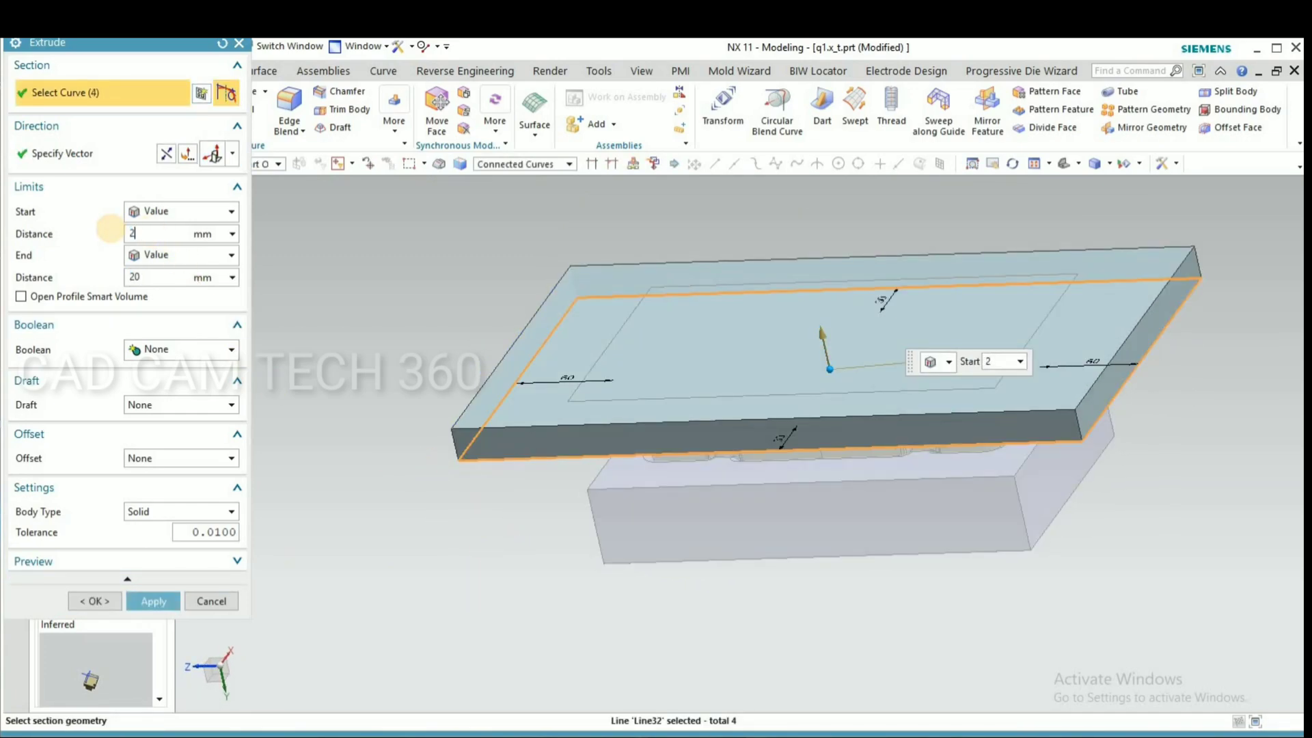
{"action": "left_click", "coordinate": [136, 274]}
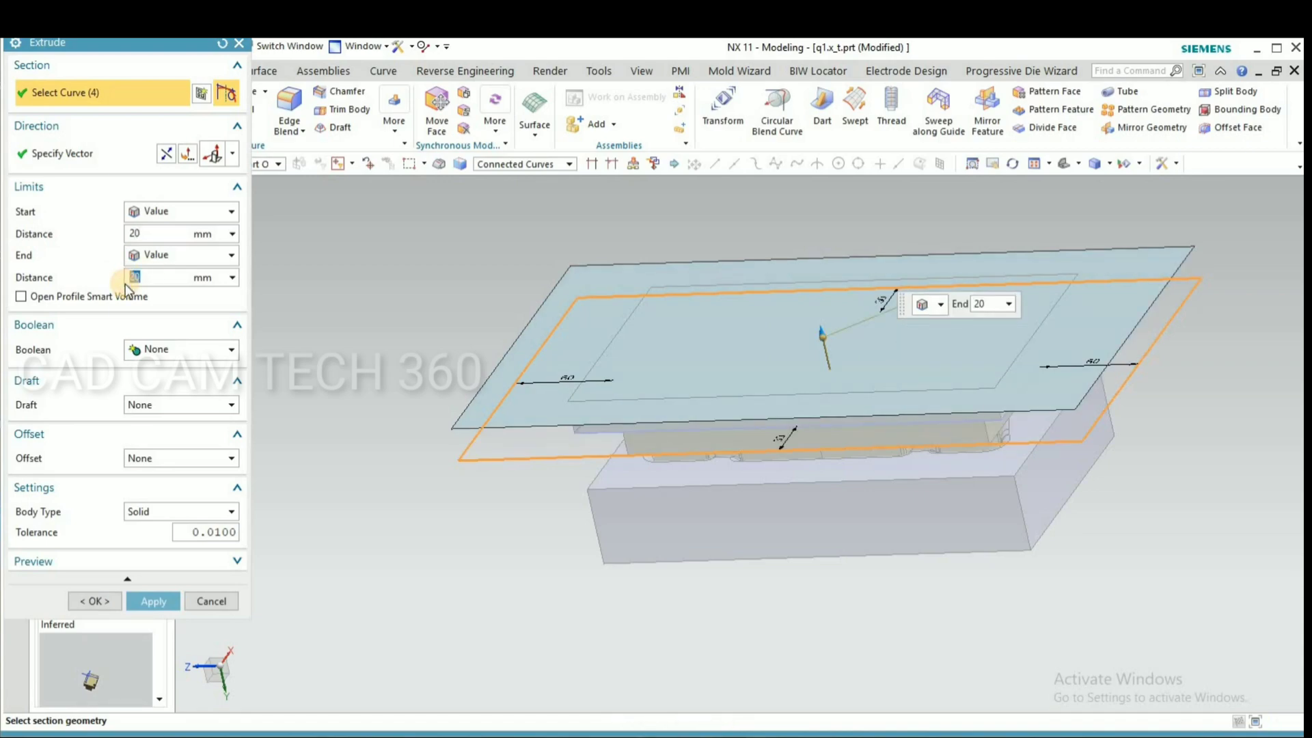
{"action": "type", "text": "50"}
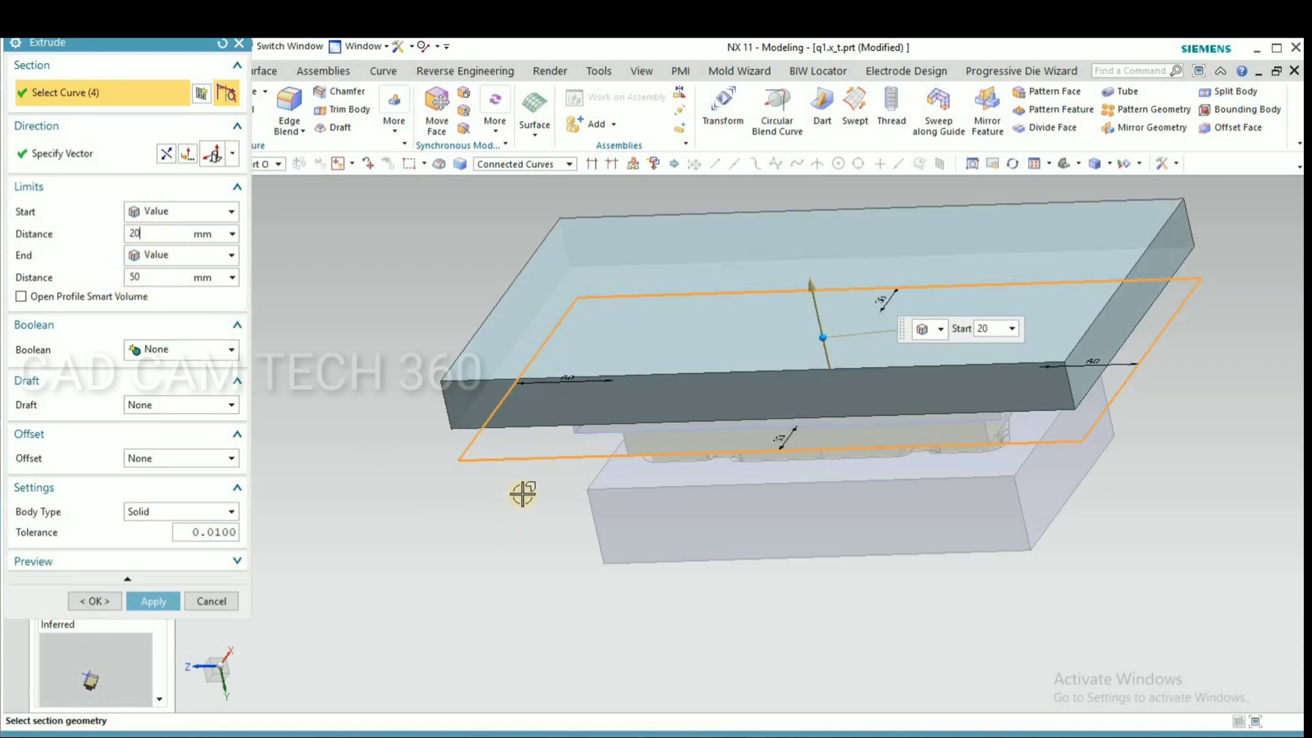
{"action": "middle_click_drag", "start_coordinate": [522, 492], "coordinate": [500, 434]}
{"action": "left_click", "coordinate": [154, 601]}
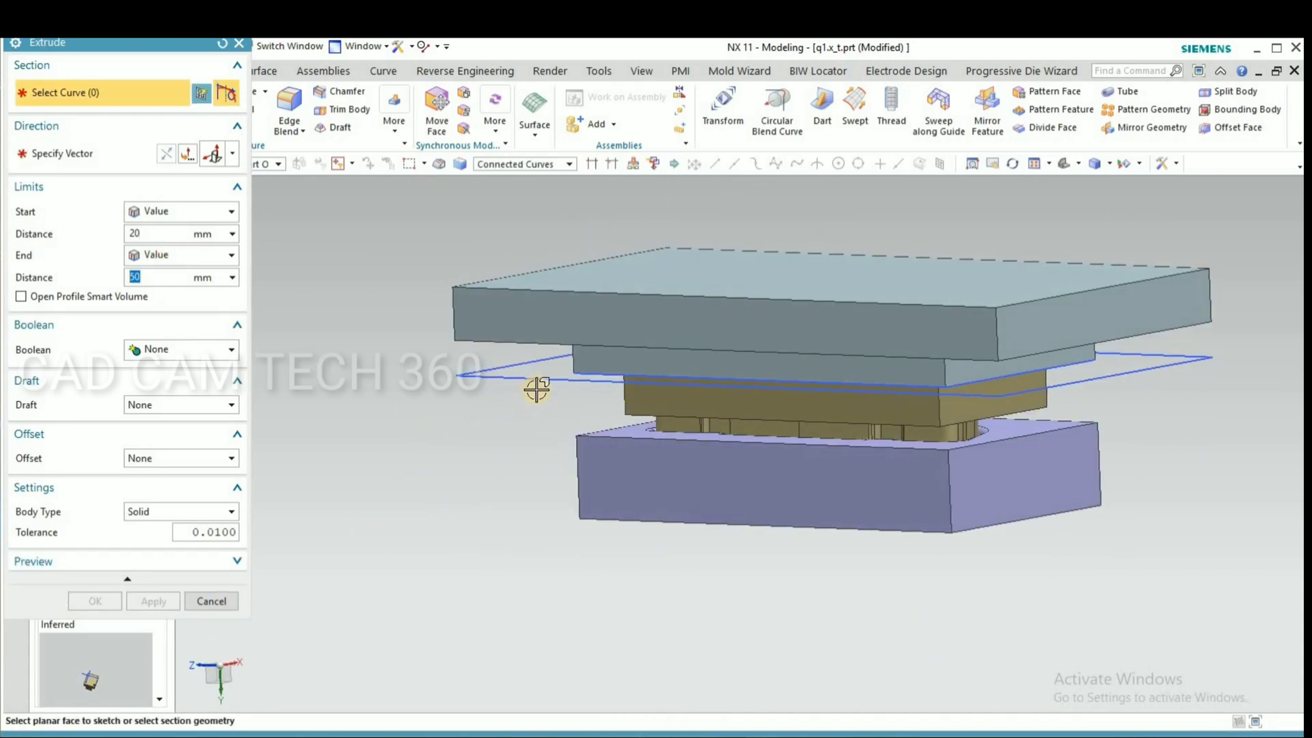
- Extrude the inner rectangular outline toward the die from 82 mm to 87 mm, forming a thin plate against the die's underside
{"action": "scroll", "coordinate": [536, 390], "scroll_direction": "up", "scroll_amount": 4}
{"action": "scroll", "coordinate": [510, 454], "scroll_direction": "down", "scroll_amount": 5}
{"action": "middle_click_drag", "start_coordinate": [598, 469], "coordinate": [501, 424]}
{"action": "scroll", "coordinate": [617, 275], "scroll_direction": "up", "scroll_amount": 5}
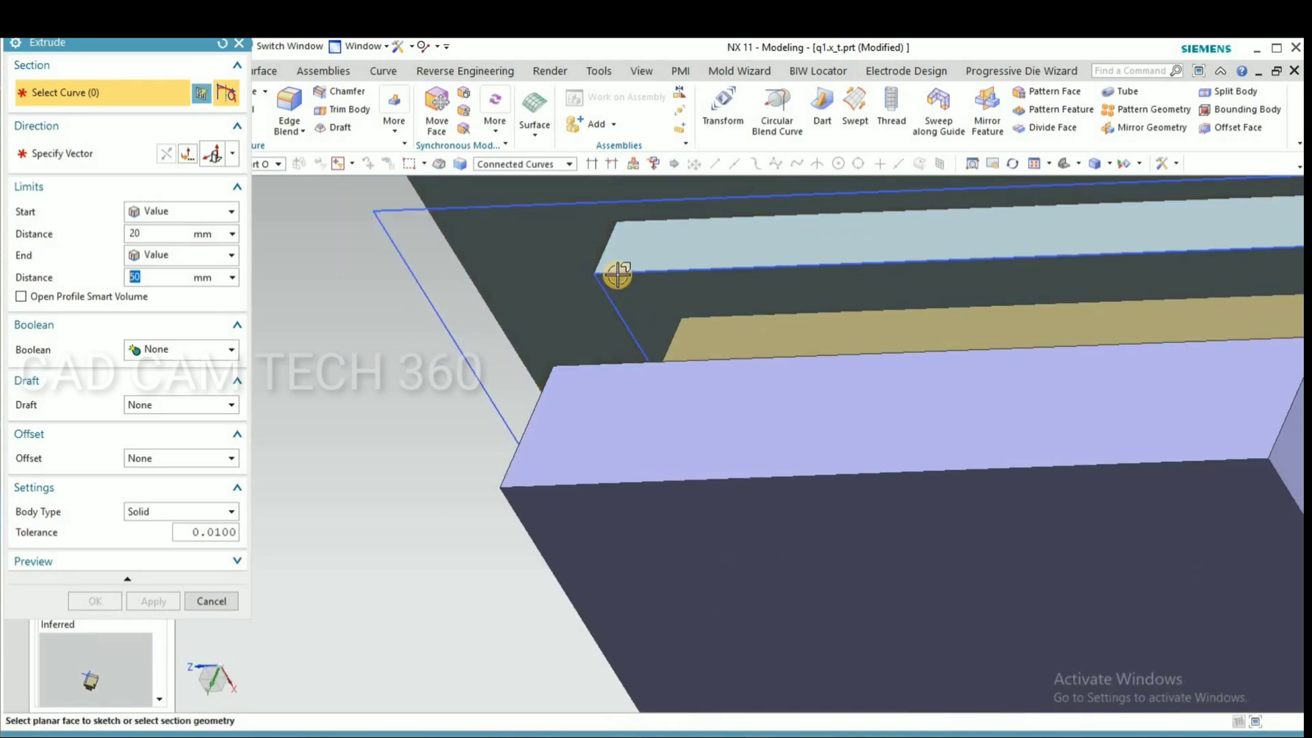
{"action": "left_click", "coordinate": [588, 298]}
{"action": "scroll", "coordinate": [585, 298], "scroll_direction": "down", "scroll_amount": 5}
{"action": "middle_click_drag", "start_coordinate": [448, 360], "coordinate": [395, 375]}
{"action": "scroll", "coordinate": [706, 412], "scroll_direction": "up", "scroll_amount": 4}
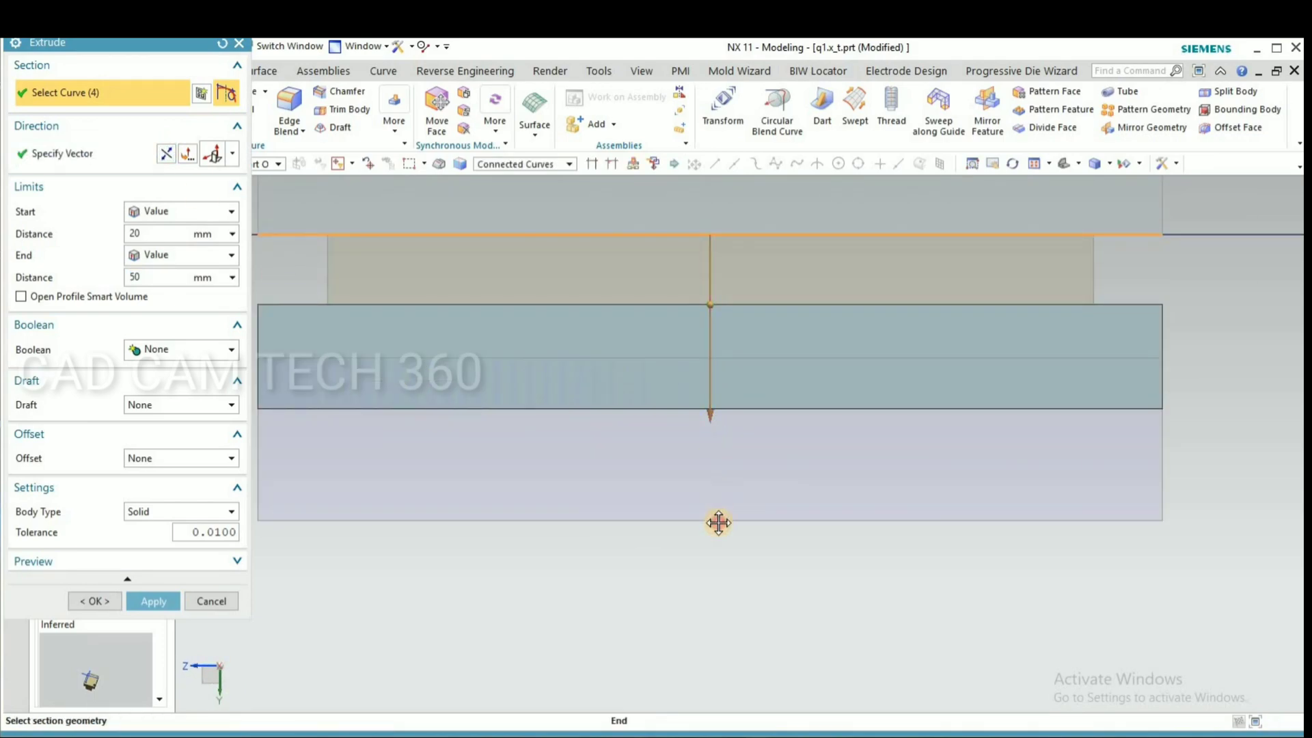
{"action": "left_click_drag", "start_coordinate": [718, 523], "coordinate": [710, 536]}
{"action": "left_click_drag", "start_coordinate": [711, 305], "coordinate": [709, 530]}
{"action": "scroll", "coordinate": [1172, 527], "scroll_direction": "up", "scroll_amount": 3}
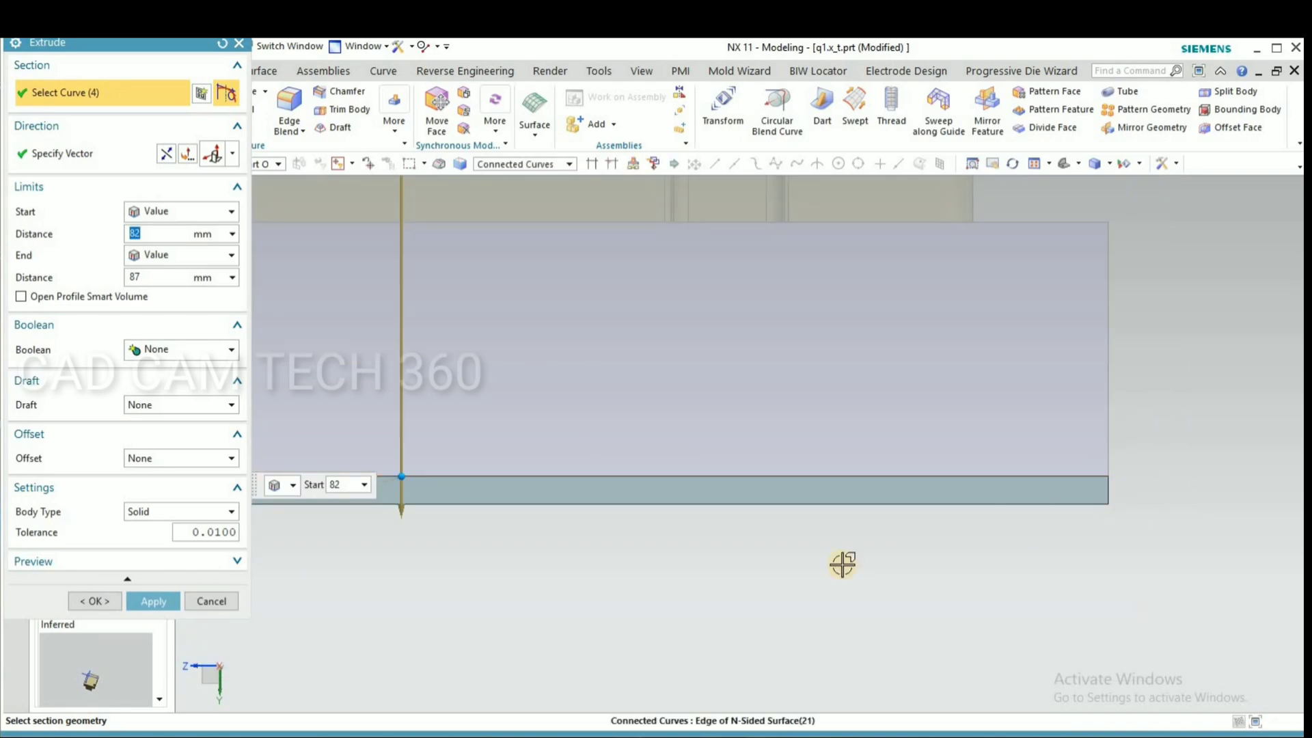
{"action": "scroll", "coordinate": [843, 565], "scroll_direction": "down", "scroll_amount": 3}
{"action": "left_click", "coordinate": [93, 601]}
- Measure the thickness of the thin plate under the die between its two corner points
{"action": "middle_click_drag", "start_coordinate": [776, 565], "coordinate": [718, 346]}
{"action": "scroll", "coordinate": [745, 301], "scroll_direction": "up", "scroll_amount": 5}
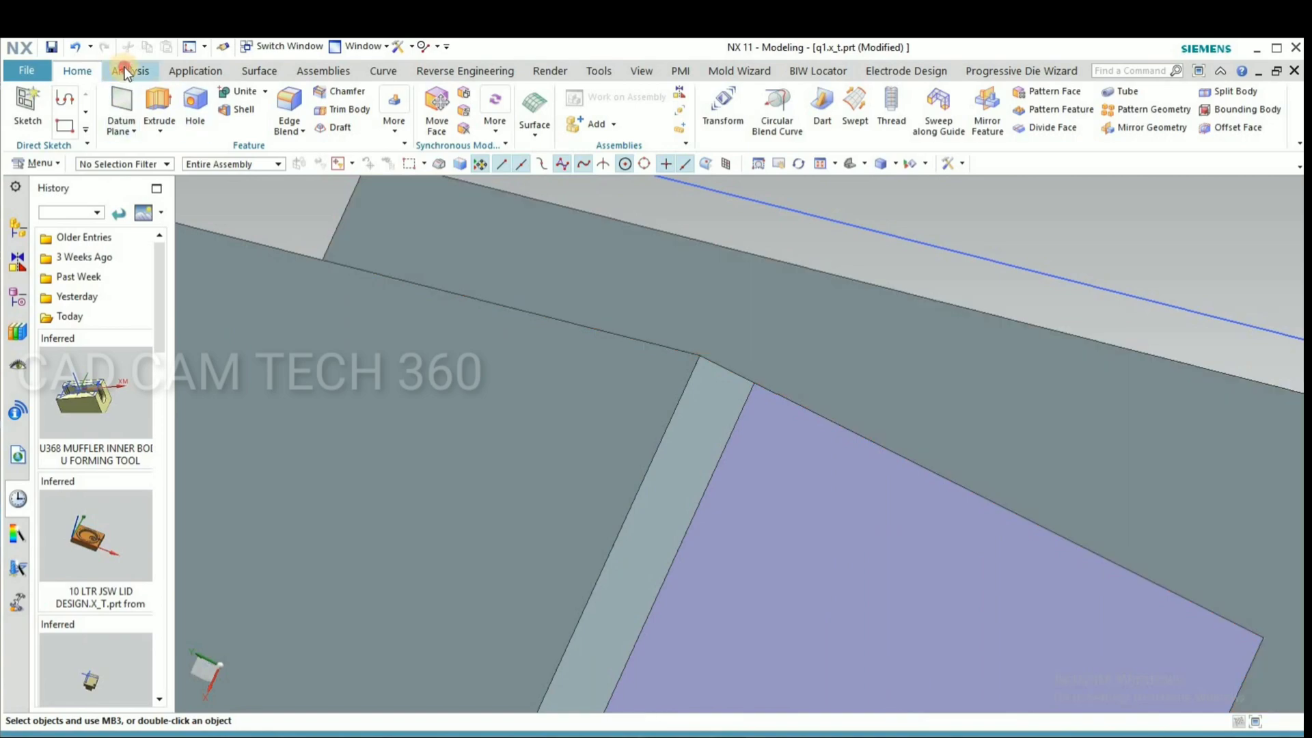
{"action": "left_click", "coordinate": [125, 73]}
{"action": "left_click", "coordinate": [29, 109]}
{"action": "left_click", "coordinate": [699, 355]}
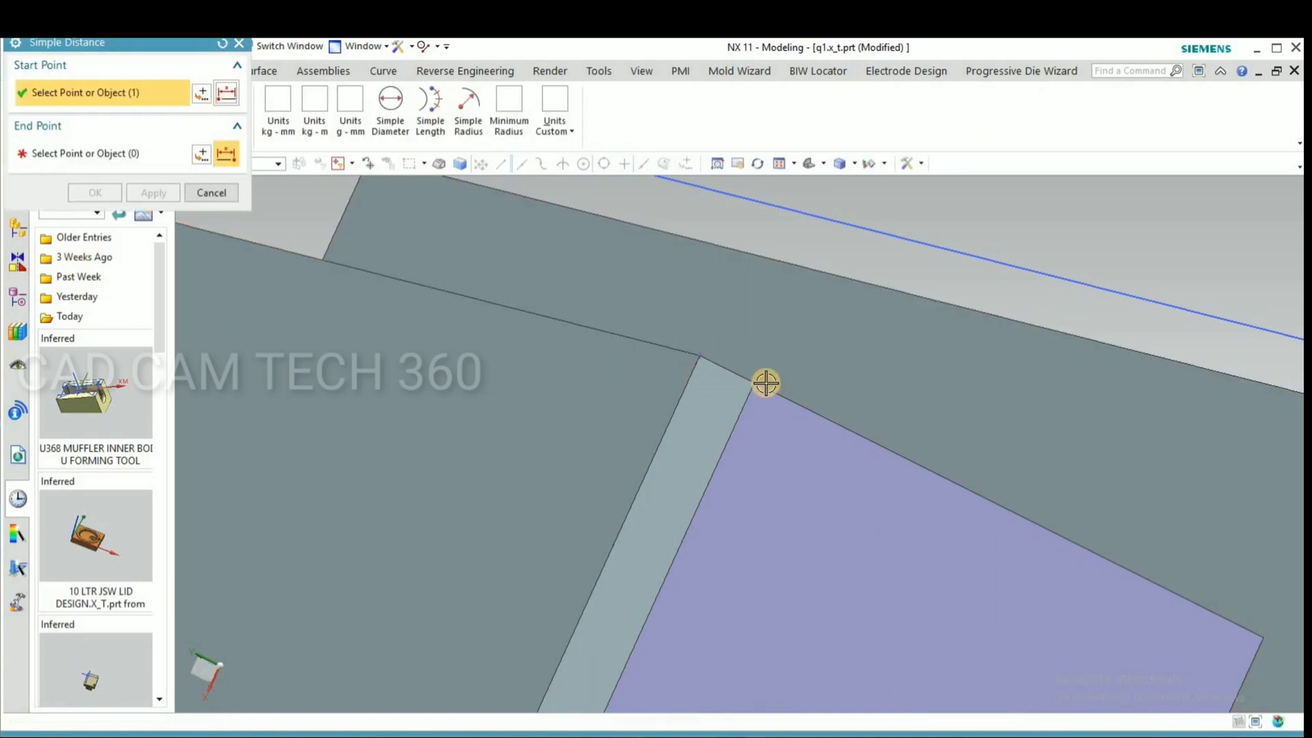
{"action": "left_click", "coordinate": [758, 381]}
{"action": "left_click", "coordinate": [211, 192]}
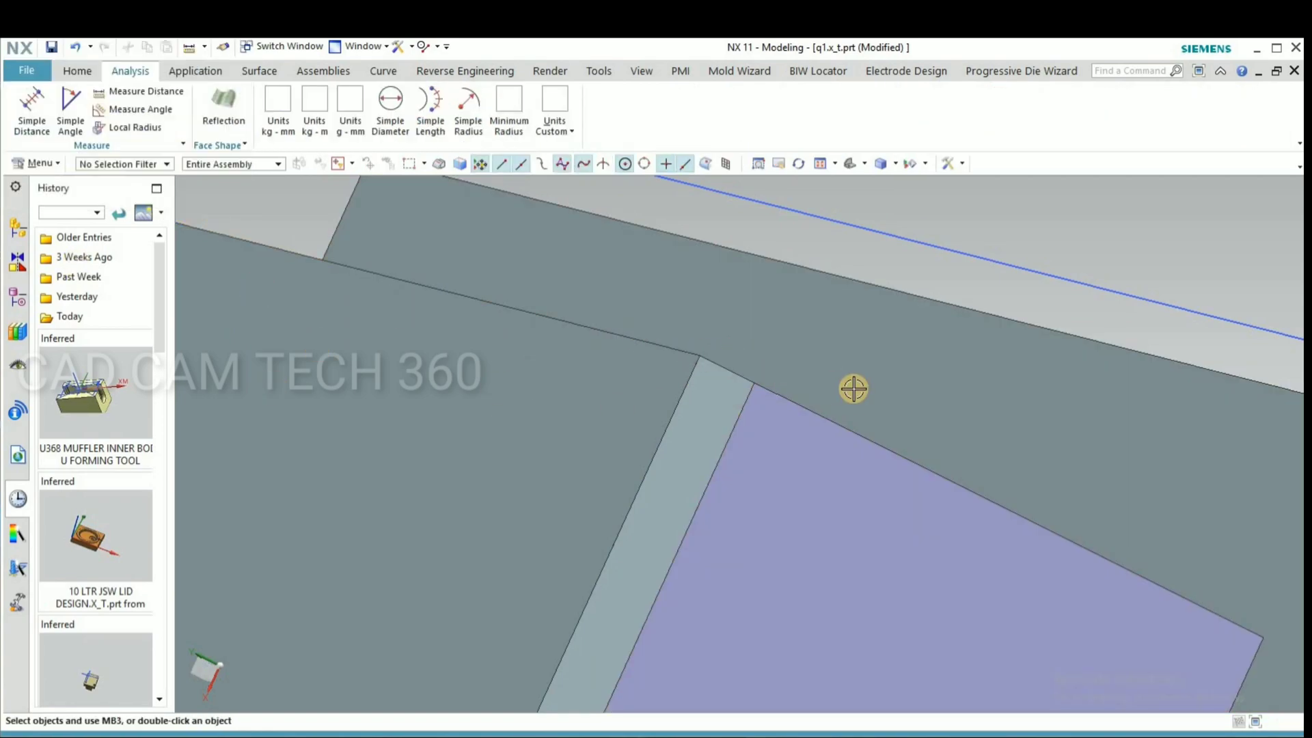
- Thicken the thin plate under the die by offsetting its outer face away from the die
{"action": "scroll", "coordinate": [854, 389], "scroll_direction": "down", "scroll_amount": 5}
{"action": "left_click", "coordinate": [81, 70]}
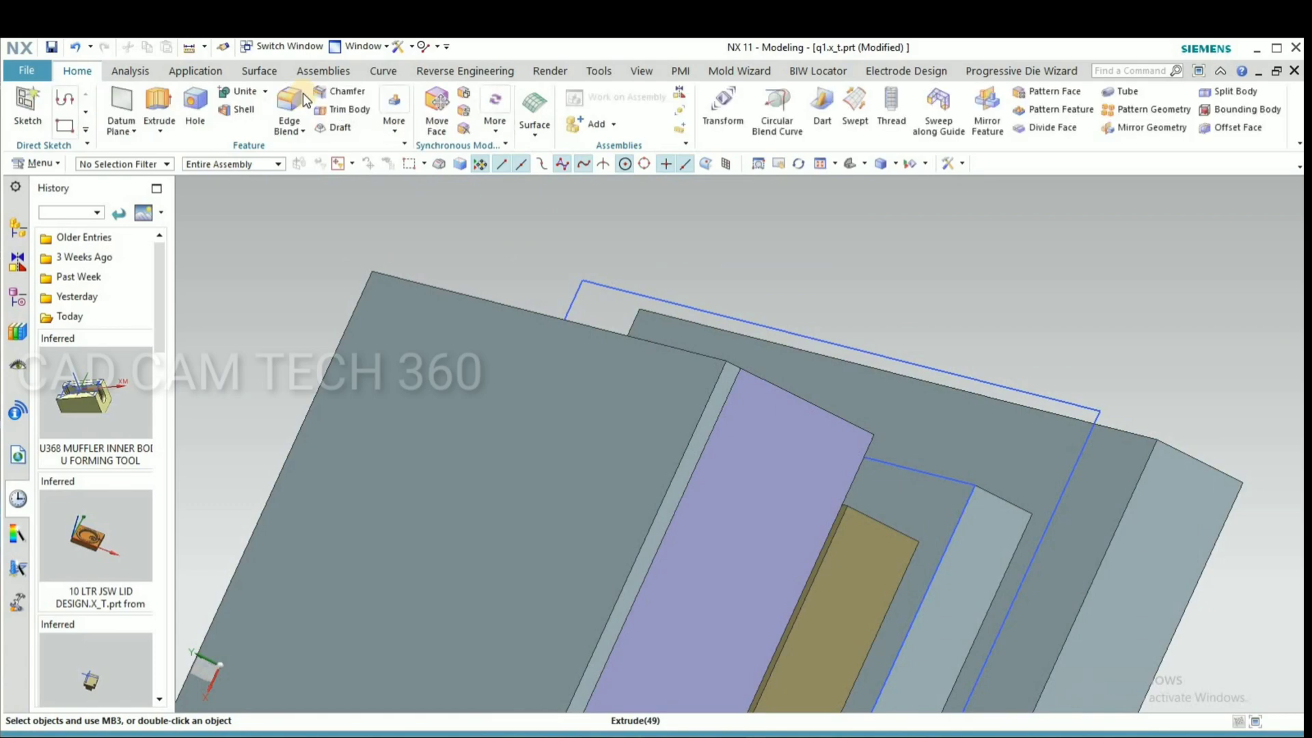
{"action": "left_click", "coordinate": [465, 93]}
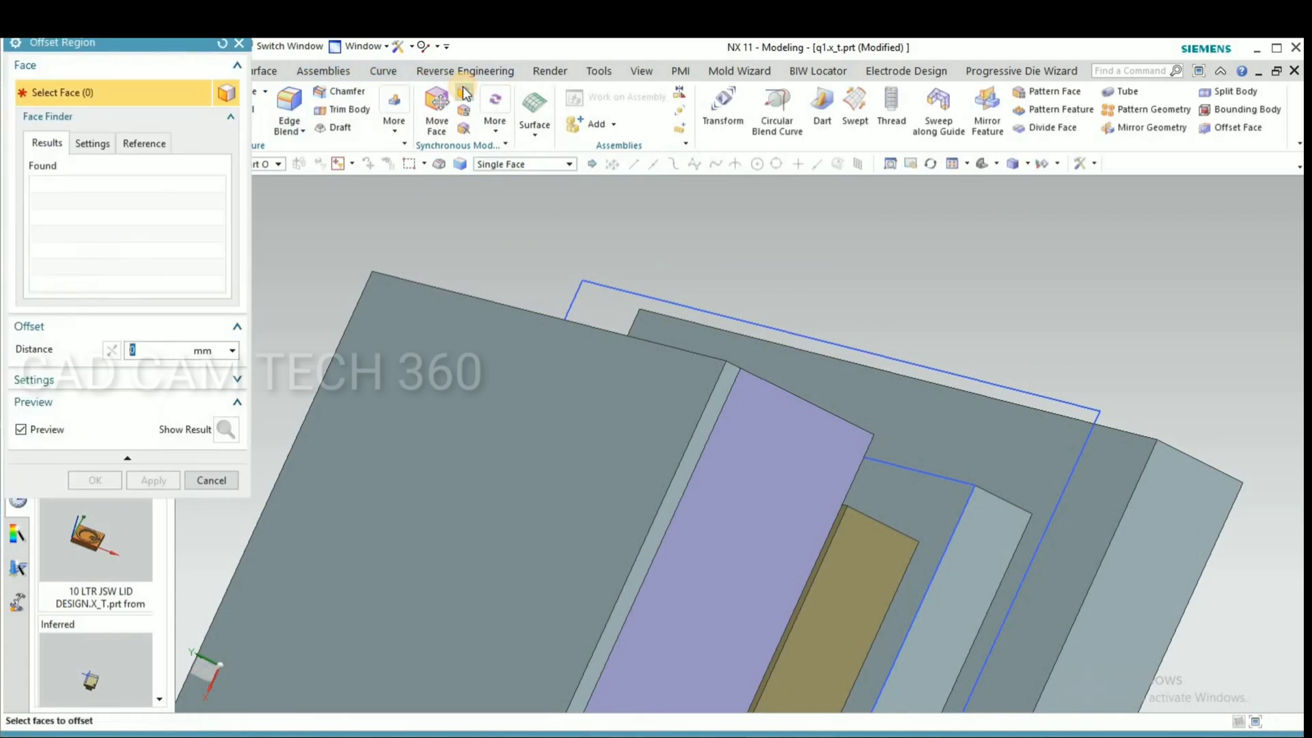
{"action": "left_click", "coordinate": [437, 370]}
{"action": "left_click", "coordinate": [95, 481]}
- Extrude the outer rectangular outline toward the die from 102 mm to 120 mm as a separate plate beneath the inner die plate
{"action": "scroll", "coordinate": [566, 340], "scroll_direction": "down", "scroll_amount": 5}
{"action": "middle_click_drag", "start_coordinate": [566, 340], "coordinate": [533, 307]}
{"action": "key", "text": "x"}
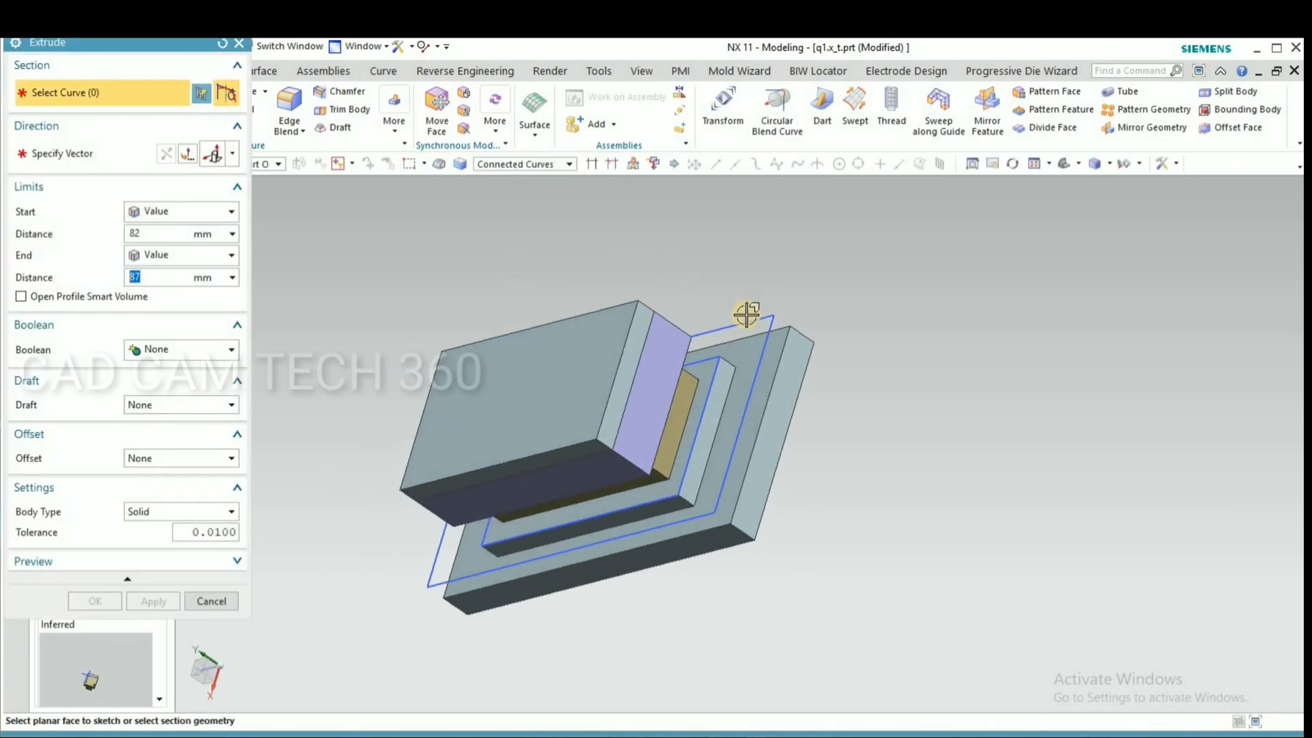
{"action": "left_click", "coordinate": [747, 316]}
{"action": "left_click", "coordinate": [168, 155]}
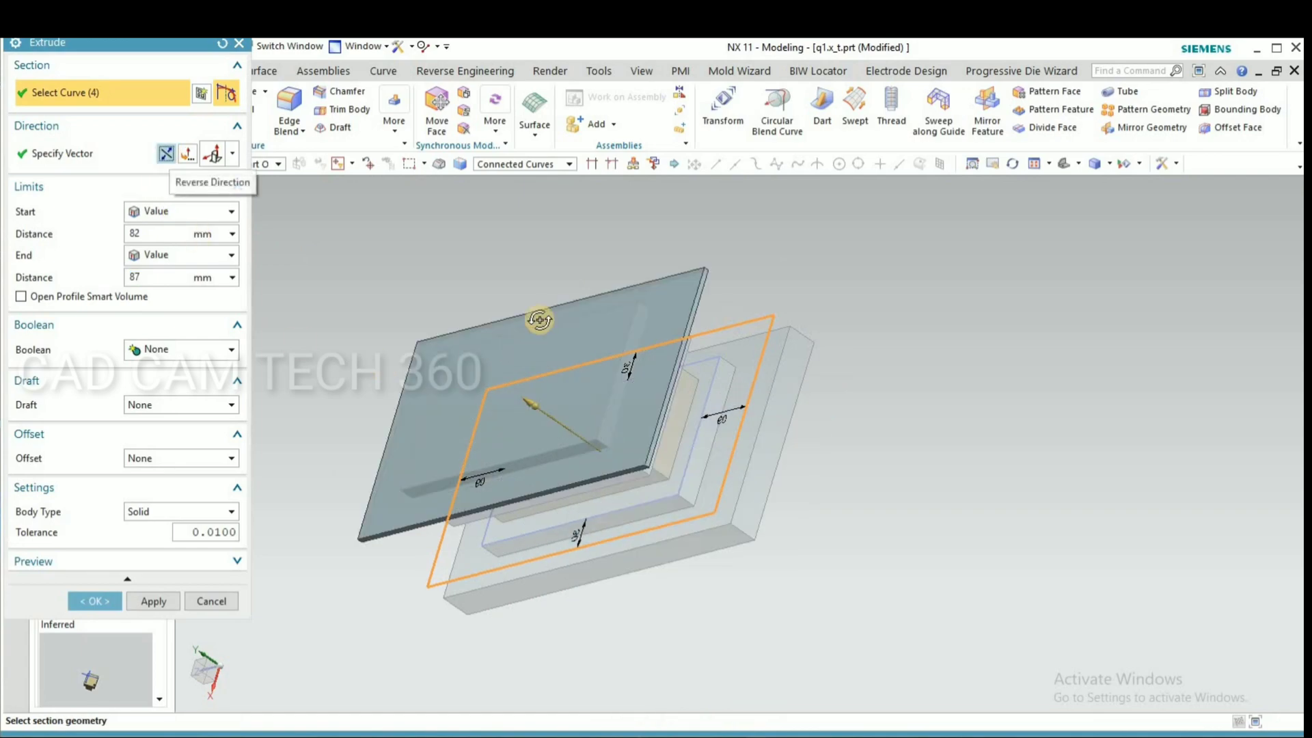
{"action": "middle_click_drag", "start_coordinate": [539, 319], "coordinate": [504, 298]}
{"action": "key", "text": "F8"}
{"action": "scroll", "coordinate": [594, 379], "scroll_direction": "up", "scroll_amount": 4}
{"action": "left_click_drag", "start_coordinate": [544, 339], "coordinate": [552, 301]}
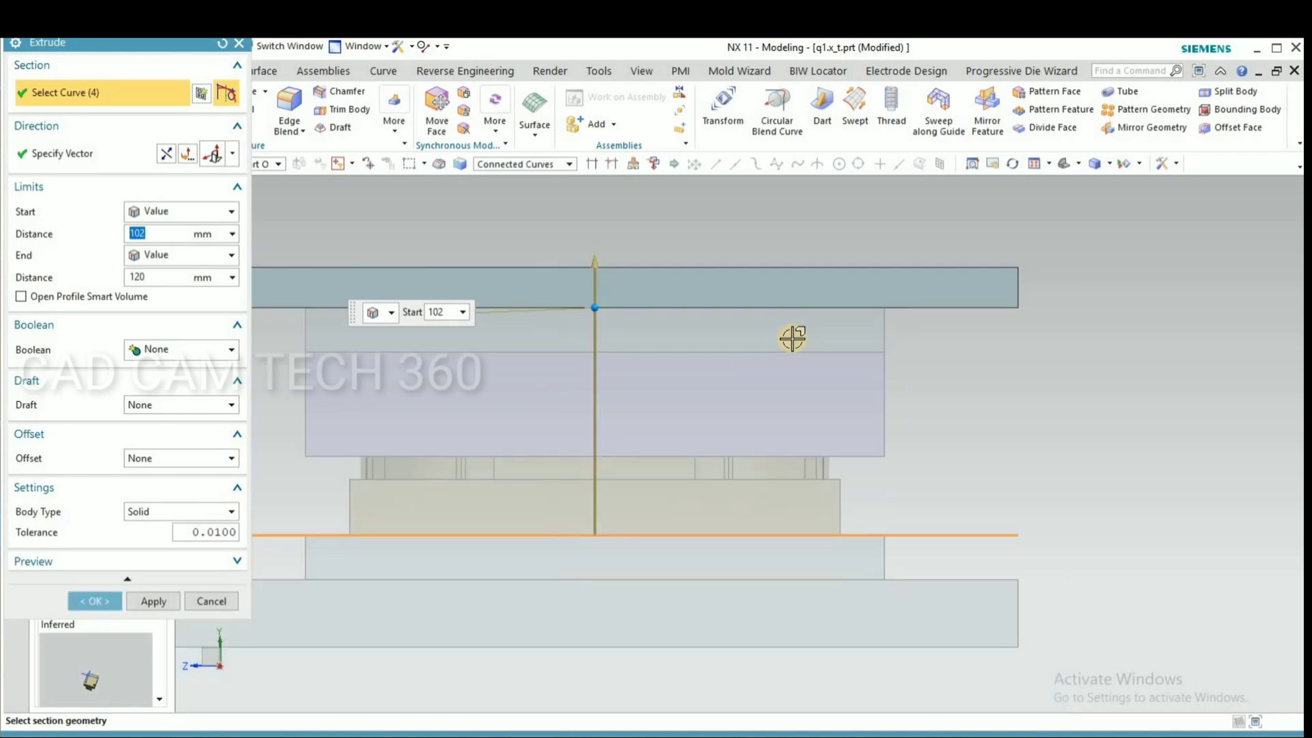
{"action": "left_click", "coordinate": [96, 601]}
- Measure the thickness of the large plate under the die between its two broad faces
{"action": "middle_click_drag", "start_coordinate": [879, 431], "coordinate": [888, 397]}
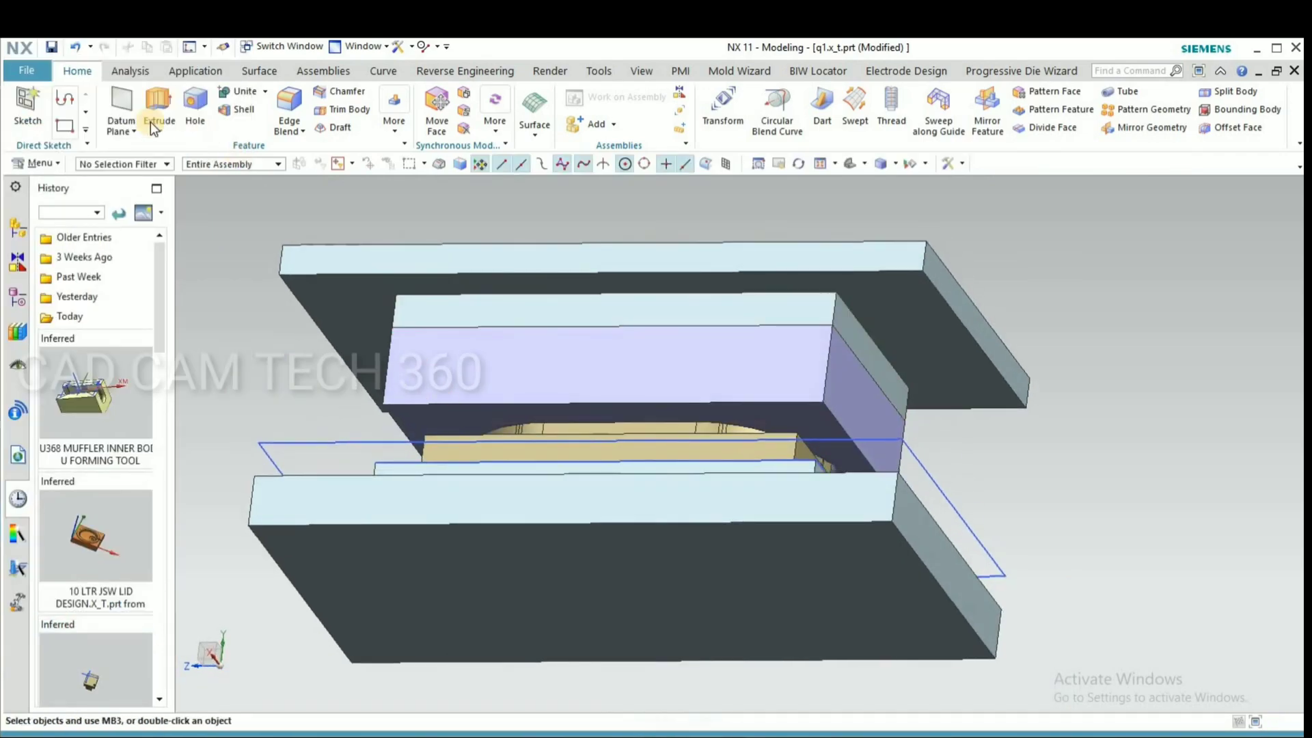
{"action": "left_click", "coordinate": [130, 71]}
{"action": "left_click", "coordinate": [29, 108]}
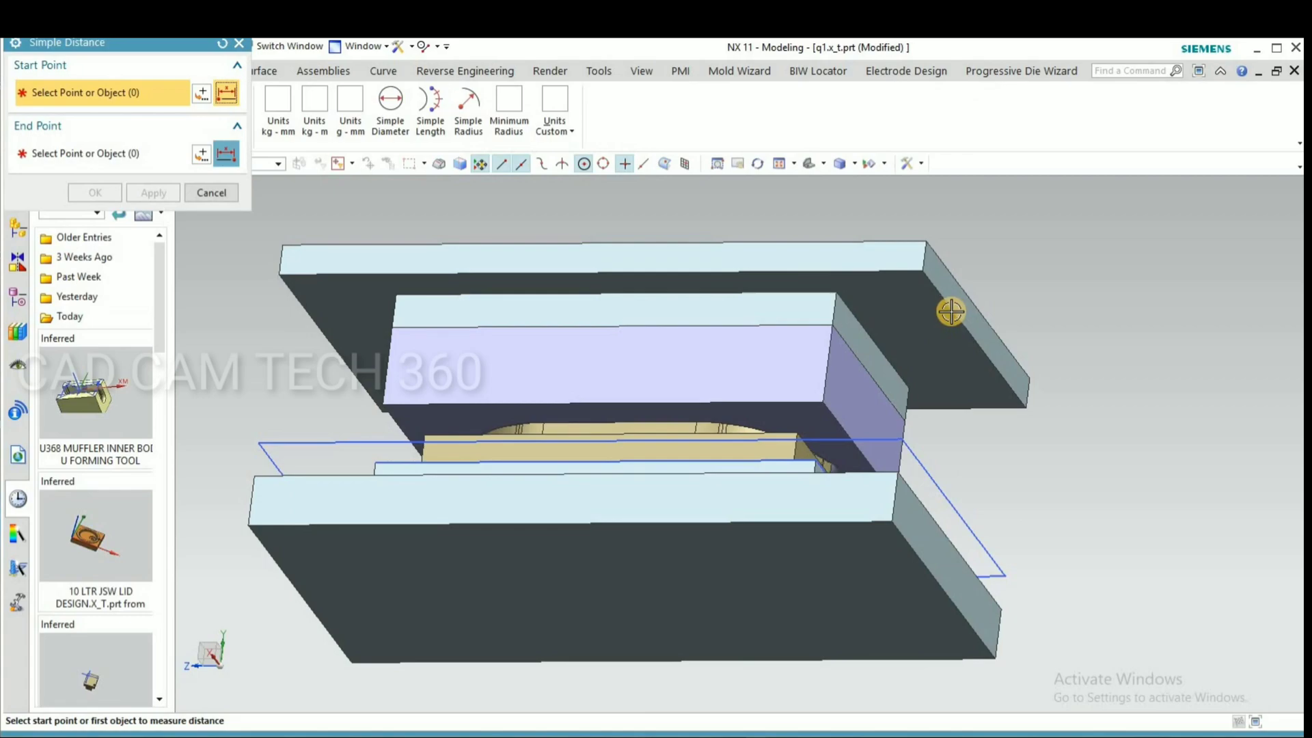
{"action": "left_click", "coordinate": [785, 214]}
{"action": "middle_click_drag", "start_coordinate": [786, 217], "coordinate": [785, 328]}
{"action": "left_click", "coordinate": [785, 328]}
{"action": "left_click", "coordinate": [212, 192]}
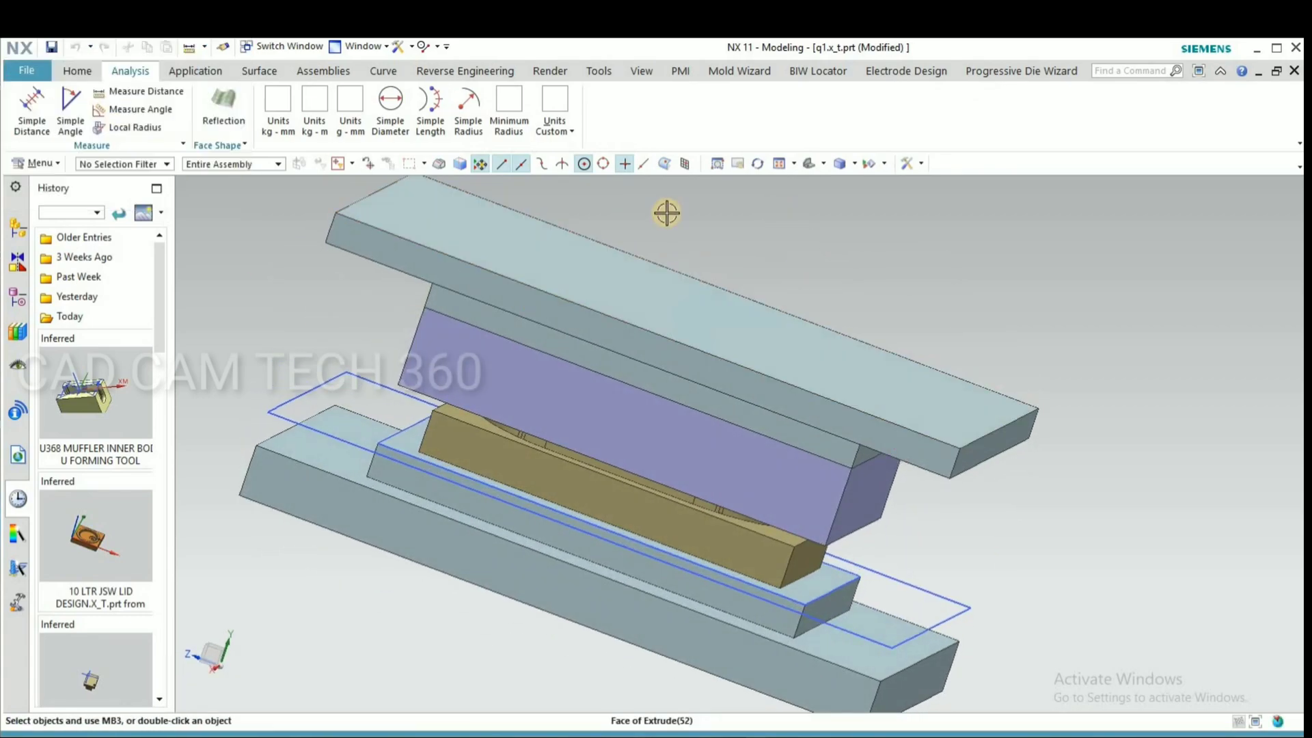
- Try to offset the outer face of the large plate under the die by 18-35 mm, and undo the offset
{"action": "middle_click_drag", "start_coordinate": [667, 211], "coordinate": [433, 603]}
{"action": "scroll", "coordinate": [434, 598], "scroll_direction": "up", "scroll_amount": 3}
{"action": "left_click", "coordinate": [74, 70]}
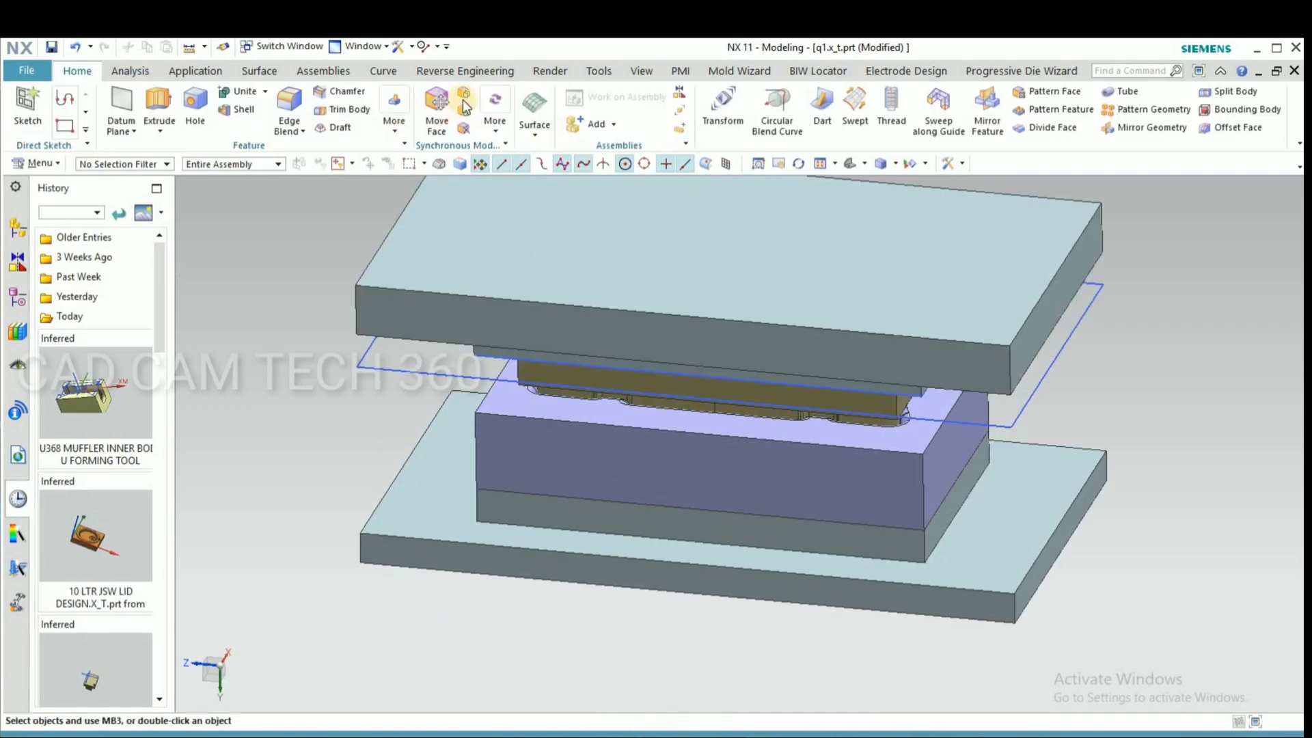
{"action": "left_click", "coordinate": [464, 94]}
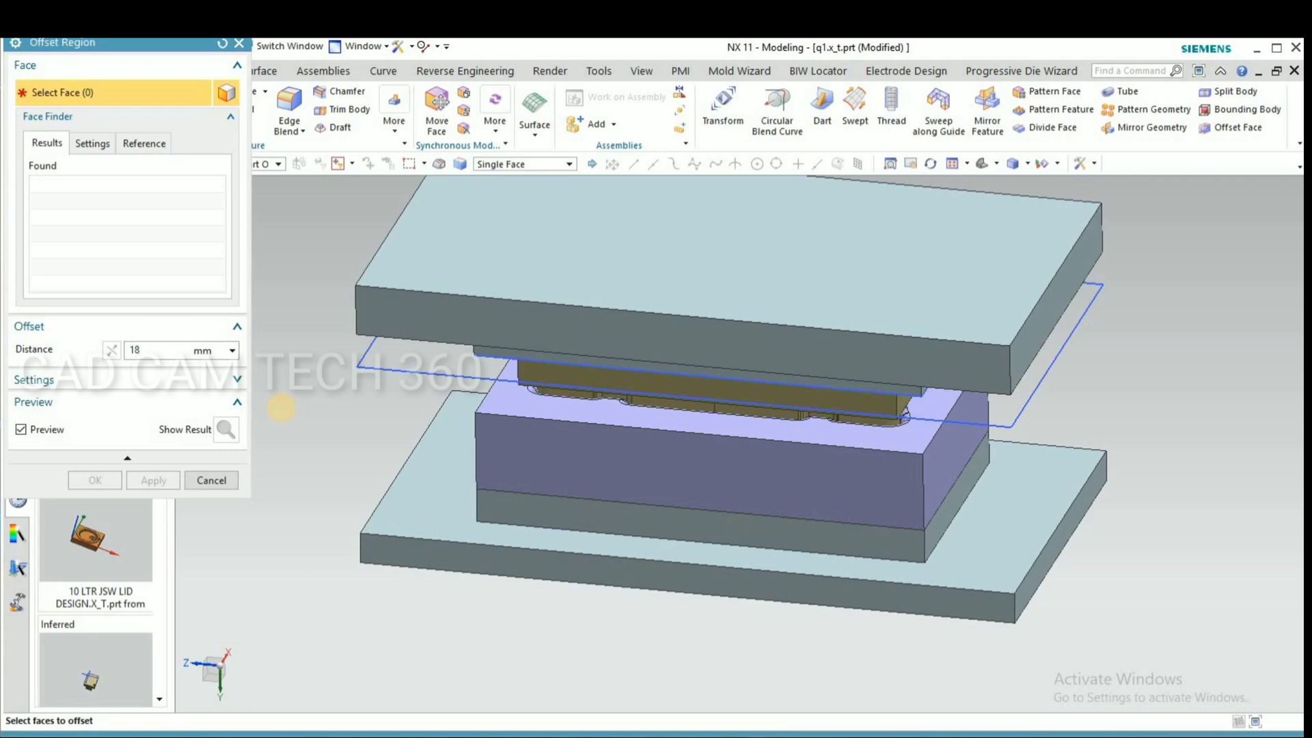
{"action": "left_click", "coordinate": [447, 510]}
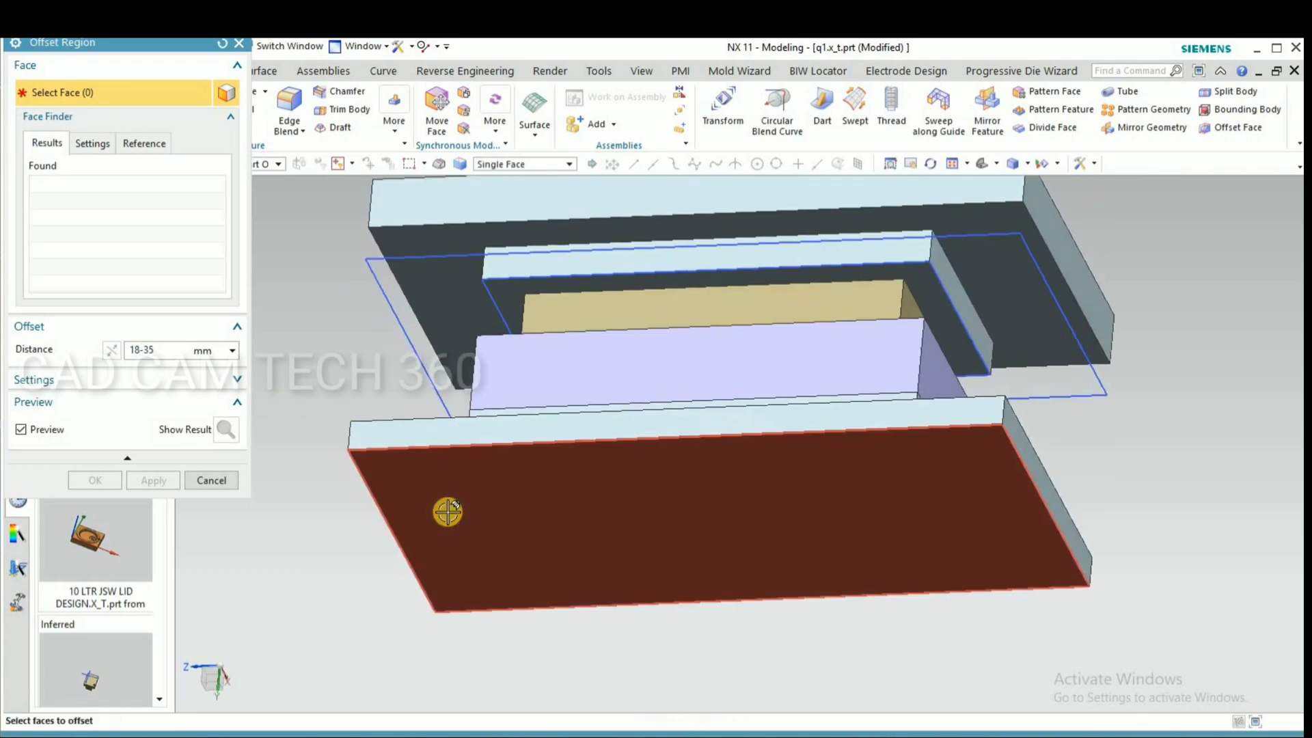
{"action": "left_click", "coordinate": [94, 481]}
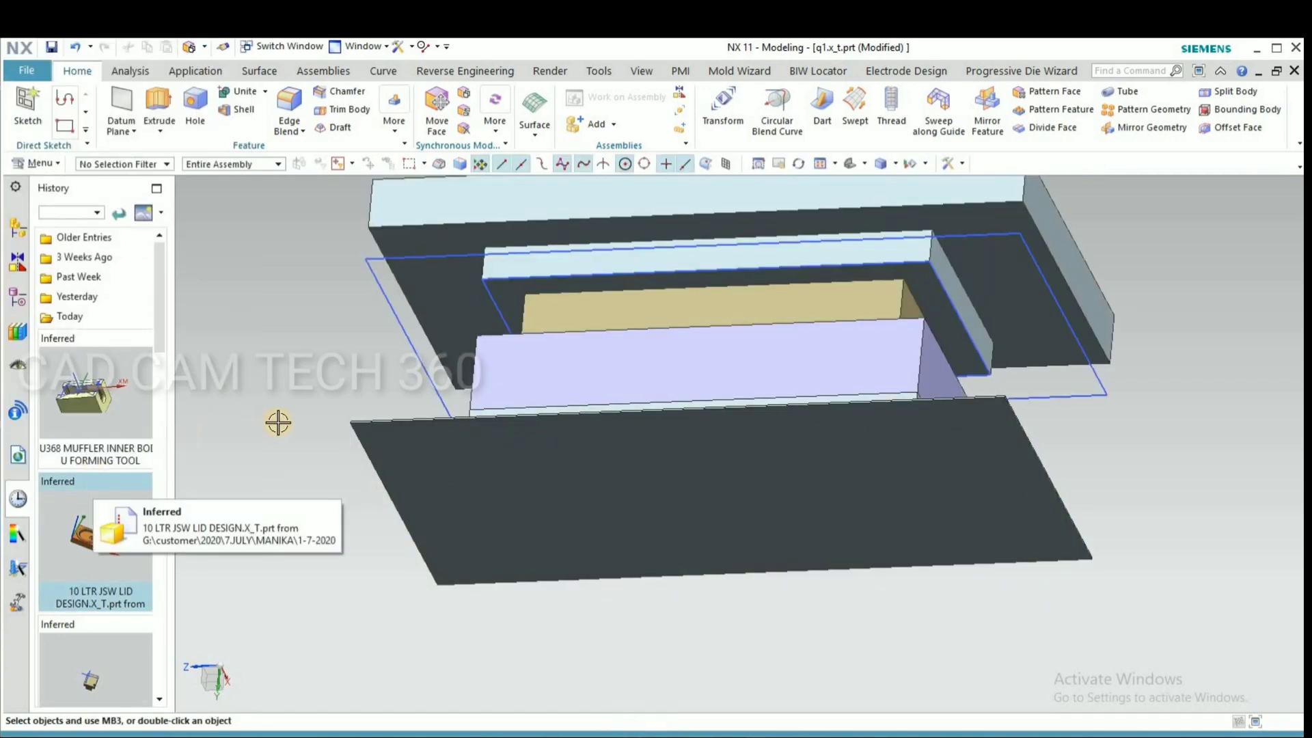
{"action": "key", "text": "ctrl+z"}
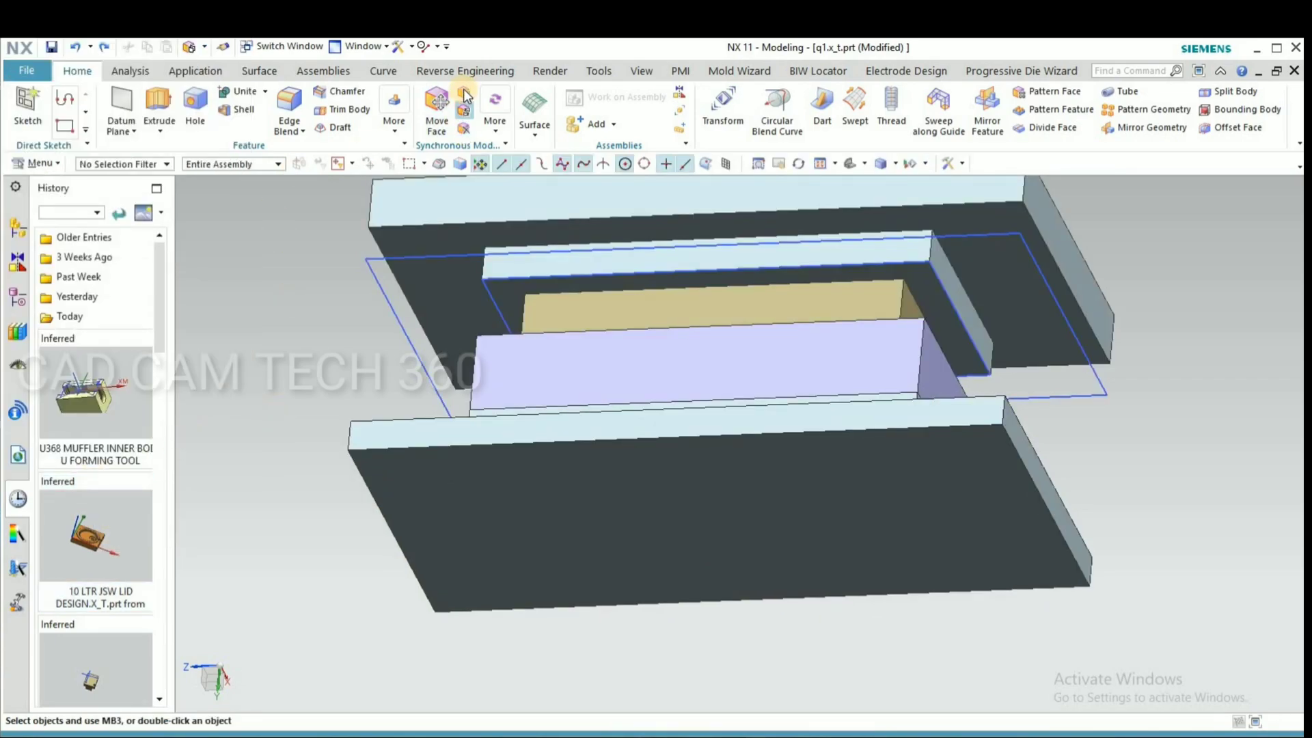
- Offset the outer face of the large plate under the die by 1-35 mm with the offset direction reversed
{"action": "left_click", "coordinate": [464, 93]}
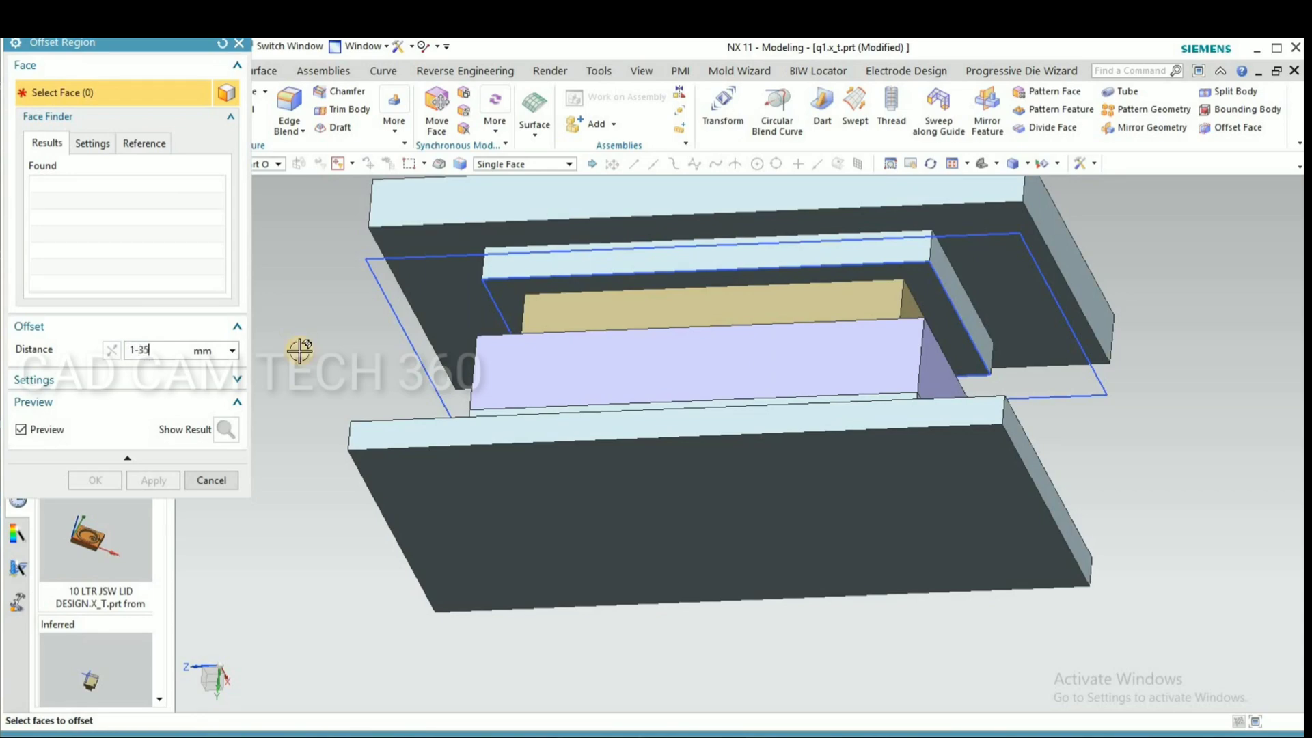
{"action": "left_click", "coordinate": [465, 519]}
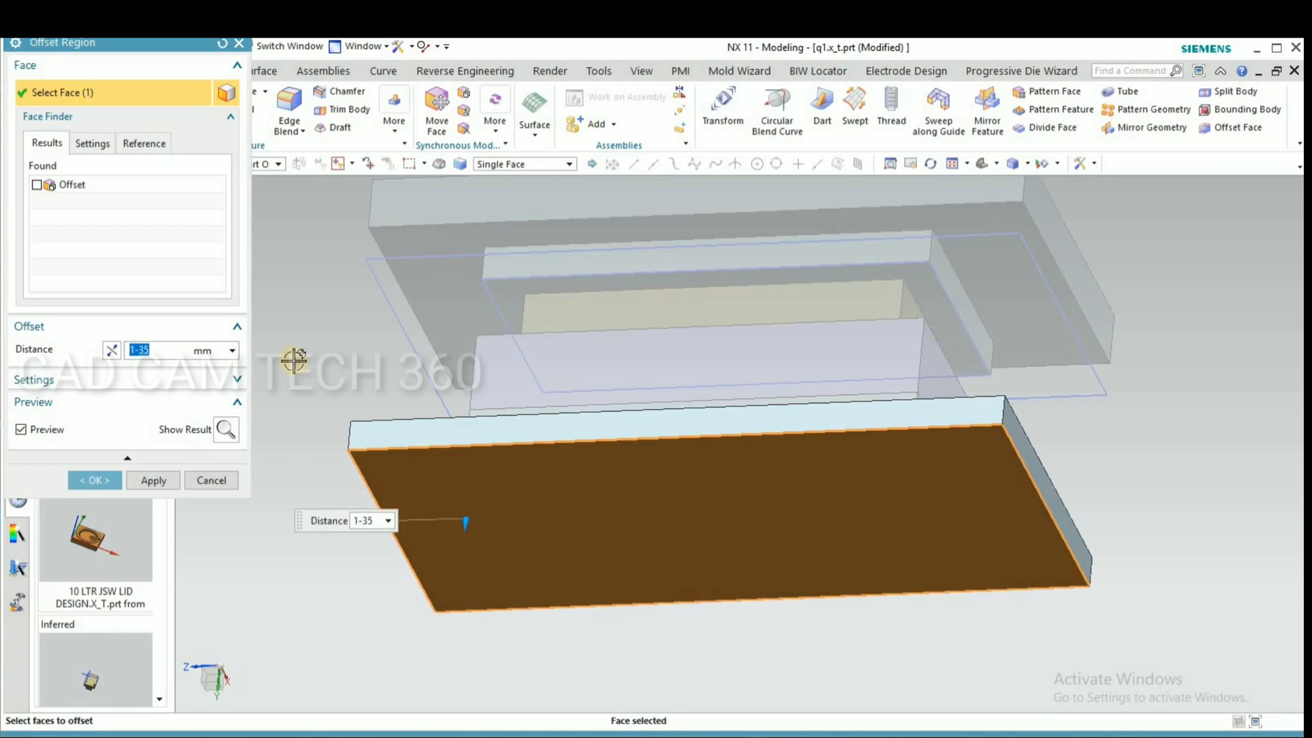
{"action": "left_click", "coordinate": [155, 481]}
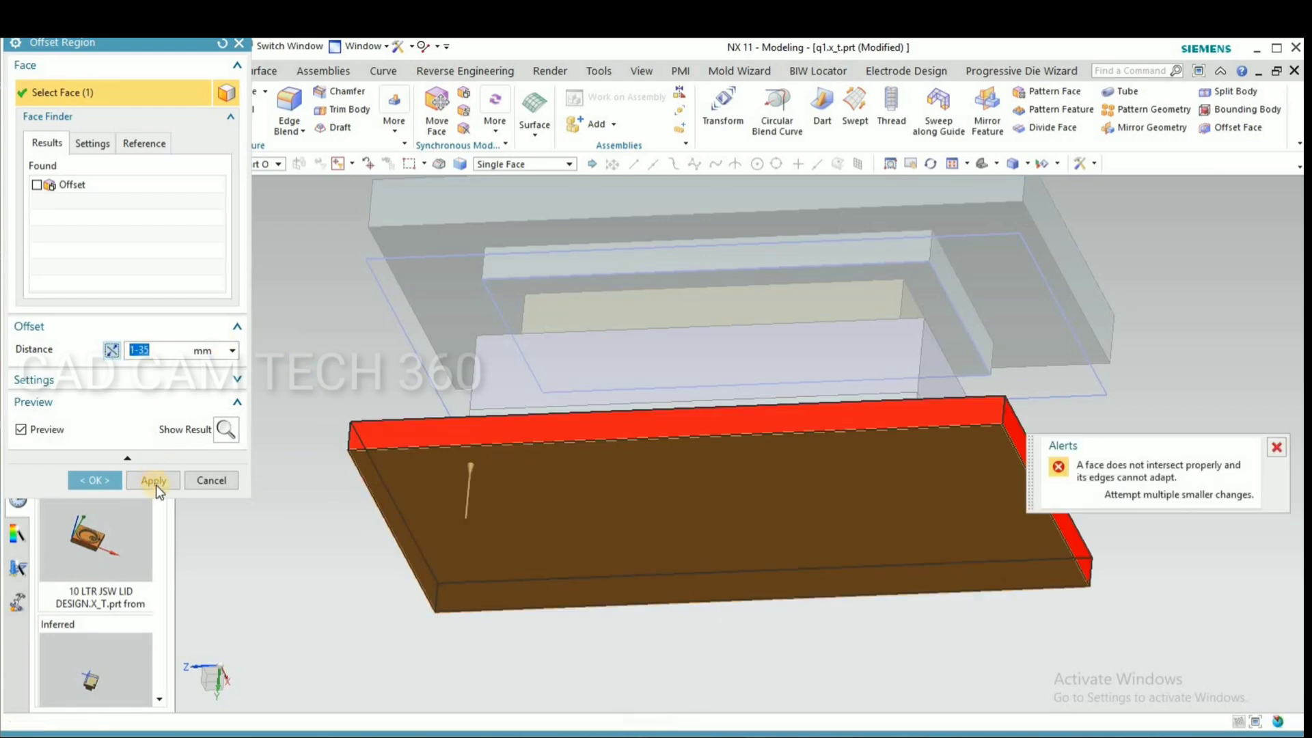
{"action": "left_click", "coordinate": [94, 480]}
{"action": "scroll", "coordinate": [653, 410], "scroll_direction": "down", "scroll_amount": 2}
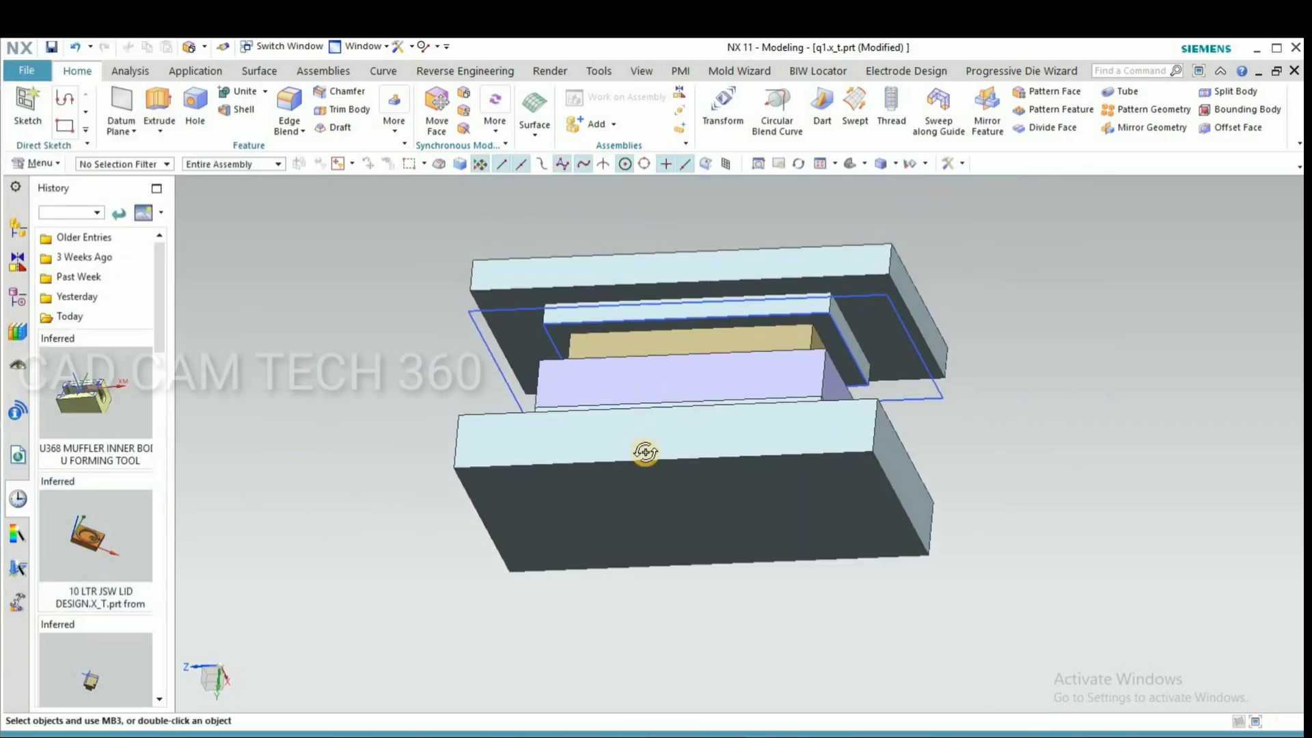
- Measure the thickness of the thickened large plate under the die between its inner and outer faces
{"action": "middle_click_drag", "start_coordinate": [644, 454], "coordinate": [609, 451]}
{"action": "scroll", "coordinate": [420, 494], "scroll_direction": "up", "scroll_amount": 2}
{"action": "left_click", "coordinate": [129, 72]}
{"action": "left_click", "coordinate": [29, 115]}
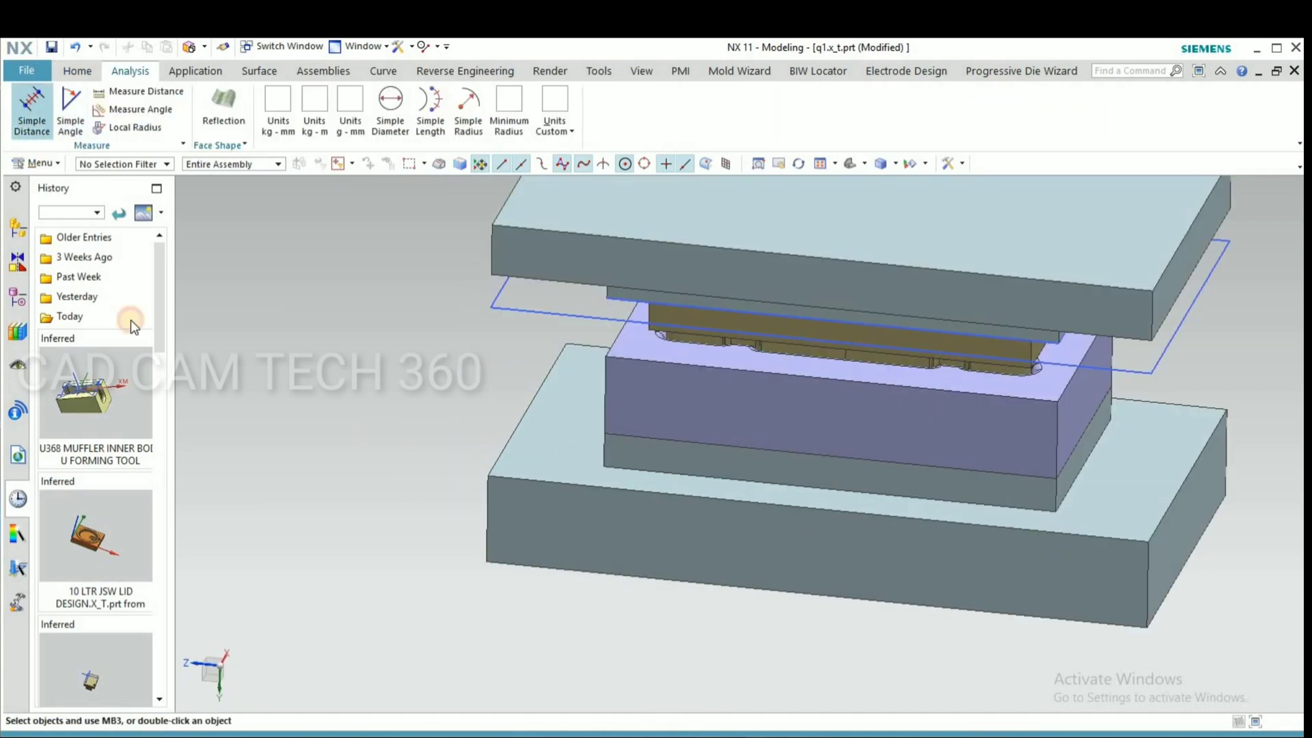
{"action": "left_click", "coordinate": [551, 455]}
{"action": "middle_click_drag", "start_coordinate": [515, 551], "coordinate": [609, 551]}
{"action": "left_click", "coordinate": [564, 558]}
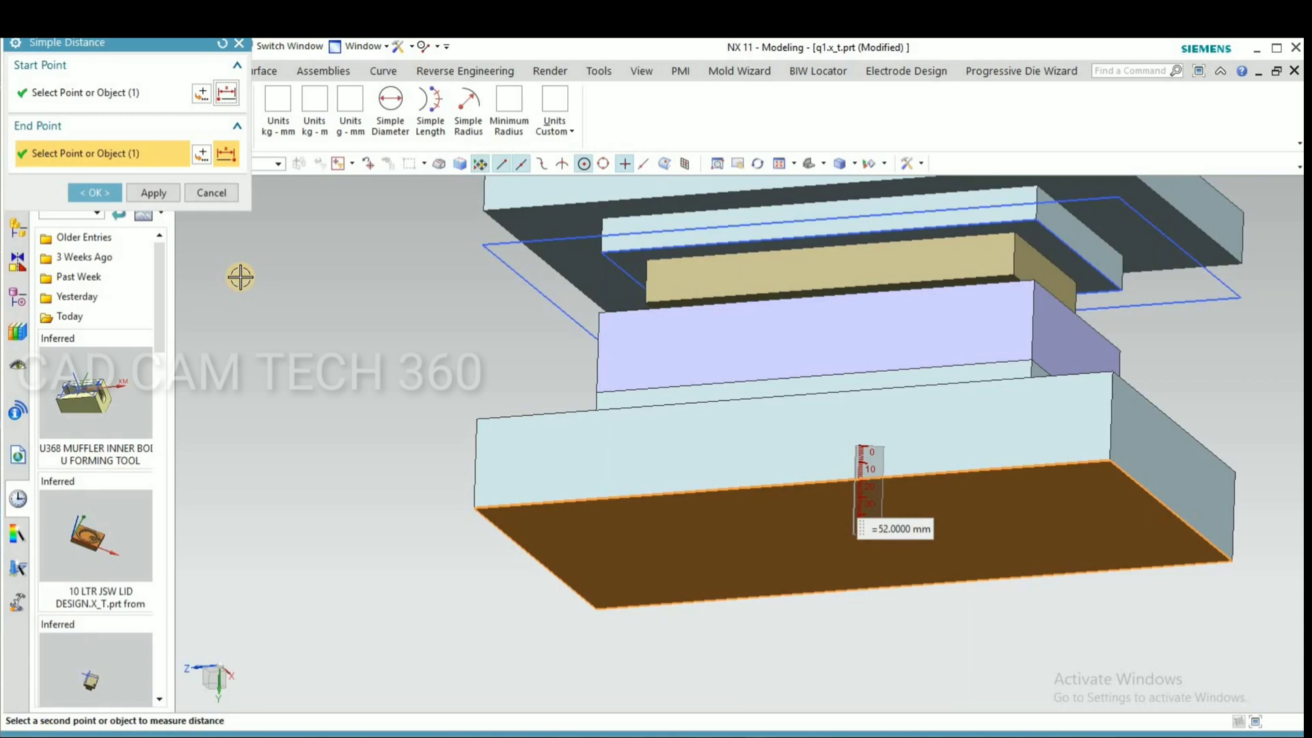
{"action": "middle_click", "coordinate": [130, 121]}
- Offset the outer face of the large plate under the die by -17 mm
{"action": "scroll", "coordinate": [249, 124], "scroll_direction": "up", "scroll_amount": 1}
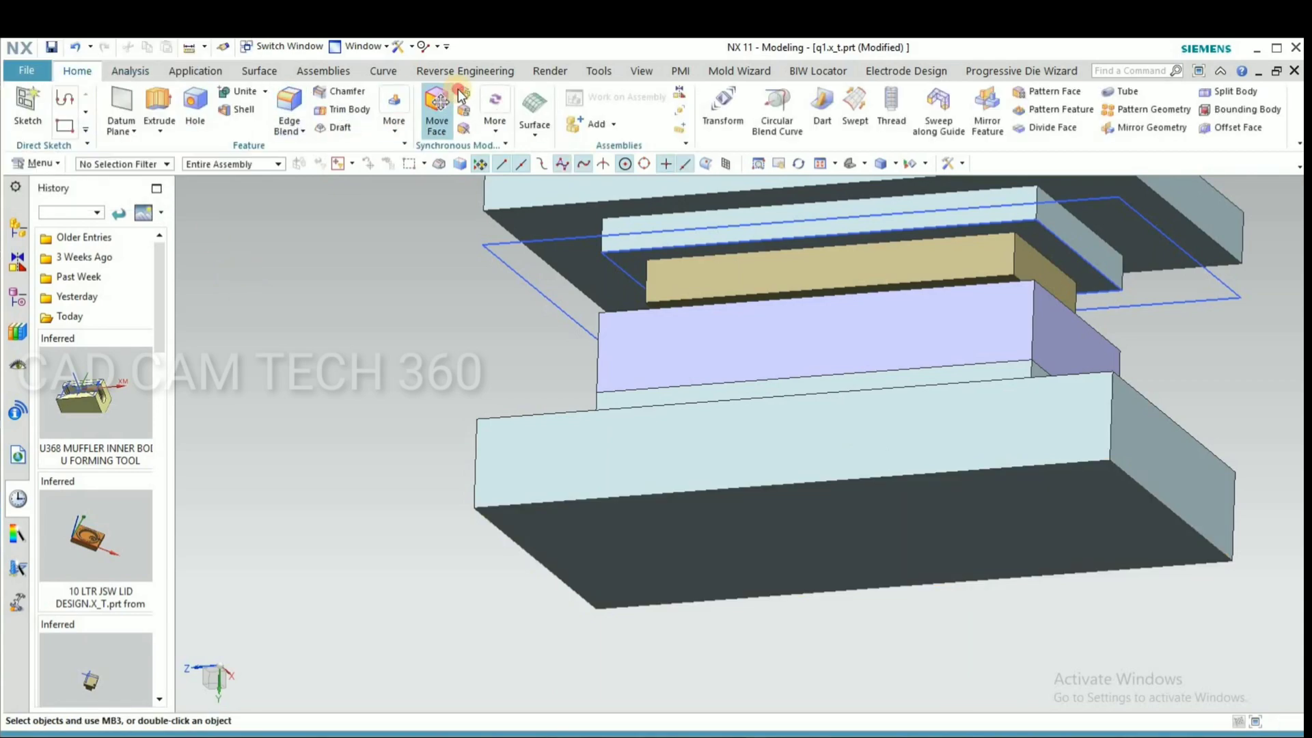
{"action": "left_click", "coordinate": [458, 93]}
{"action": "type", "text": "-17"}
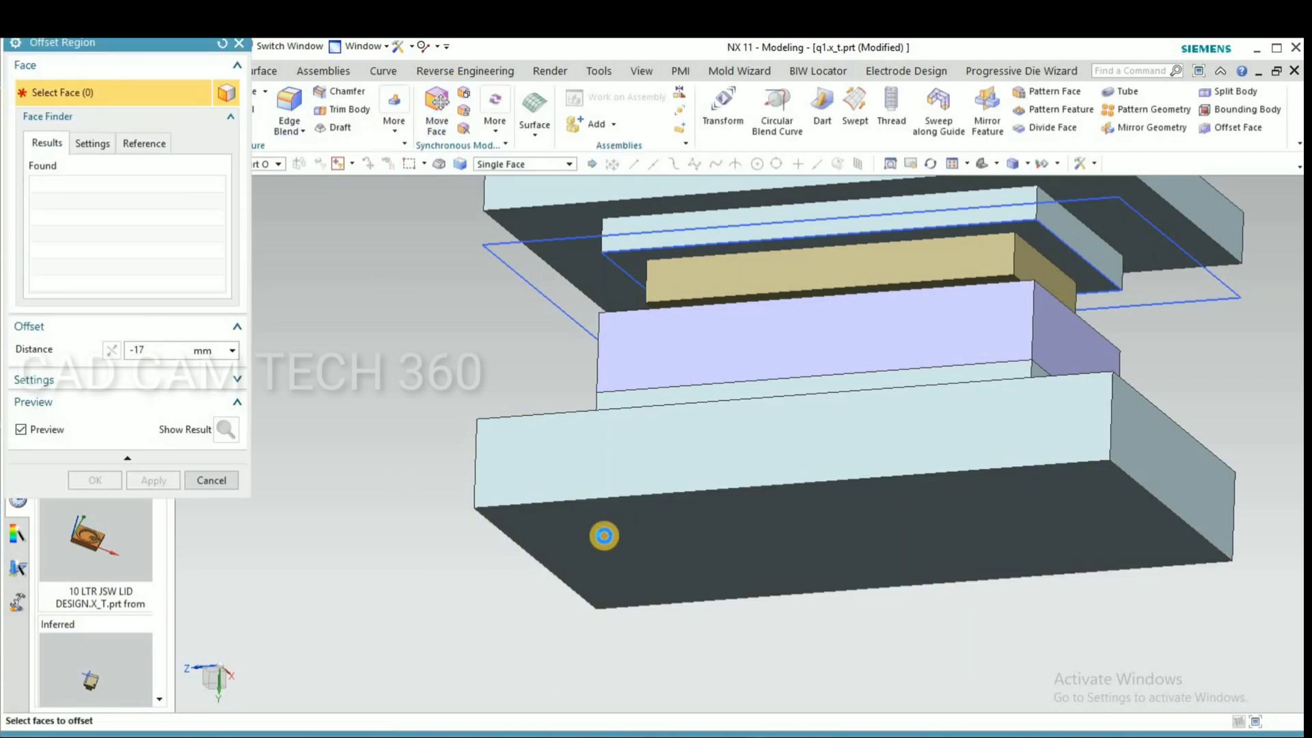
{"action": "left_click", "coordinate": [604, 536]}
{"action": "left_click", "coordinate": [103, 480]}
{"action": "scroll", "coordinate": [453, 426], "scroll_direction": "down", "scroll_amount": 3}
- Make the large plate on the punch side translucent through its object display settings
{"action": "middle_click_drag", "start_coordinate": [474, 439], "coordinate": [505, 345]}
{"action": "mouse_move", "coordinate": [428, 431]}
{"action": "middle_mouse_down"}
{"action": "mouse_move", "coordinate": [457, 445]}
{"action": "mouse_move", "coordinate": [441, 391]}
{"action": "mouse_move", "coordinate": [430, 448]}
{"action": "middle_mouse_up"}
{"action": "key", "text": "Escape"}
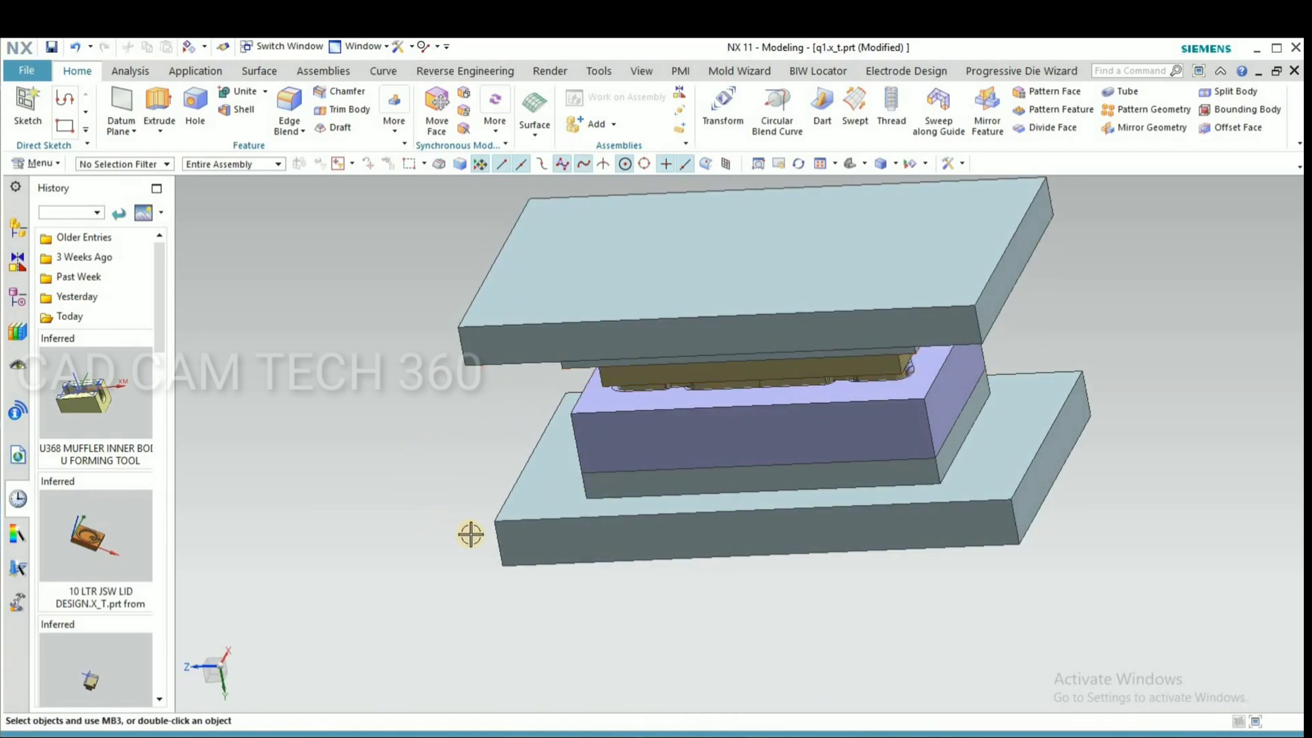
{"action": "mouse_move", "coordinate": [471, 534]}
{"action": "middle_mouse_down"}
{"action": "mouse_move", "coordinate": [451, 499]}
{"action": "mouse_move", "coordinate": [477, 534]}
{"action": "middle_mouse_up"}
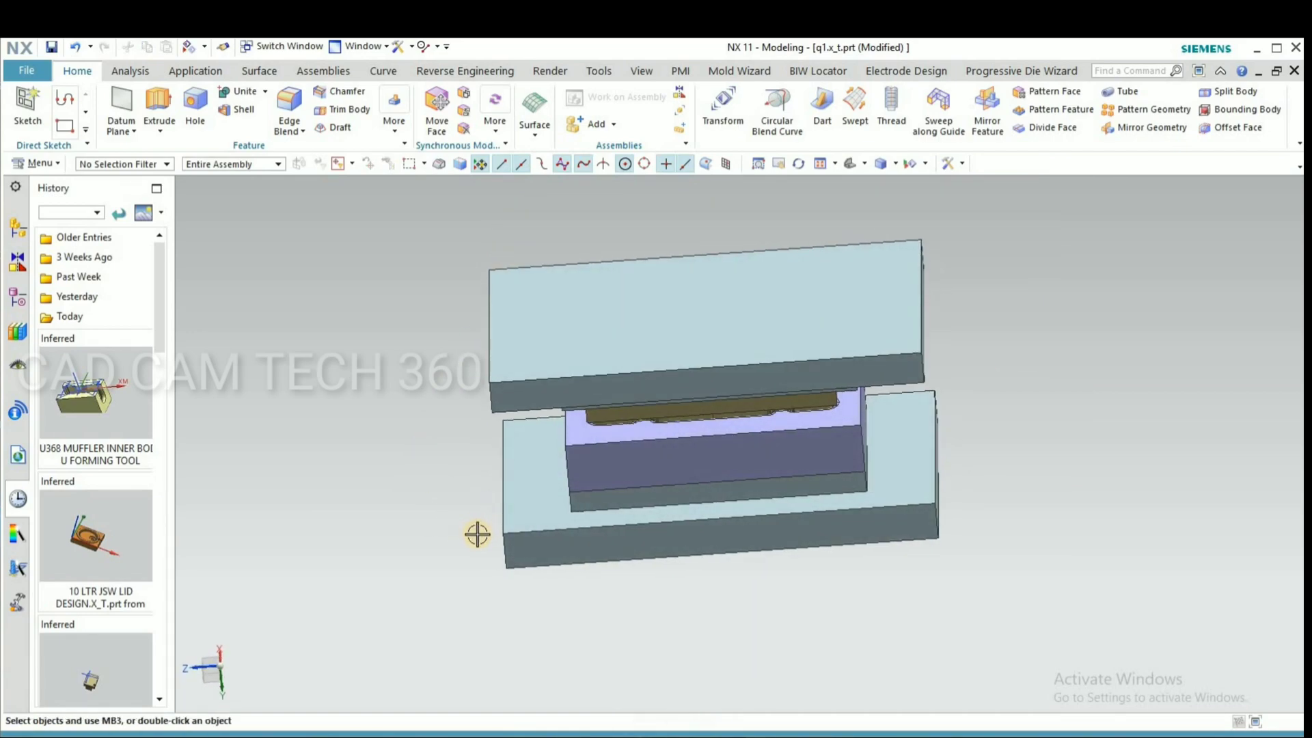
{"action": "key", "text": "ctrl+j"}
{"action": "left_click", "coordinate": [522, 386]}
{"action": "left_click", "coordinate": [153, 462]}
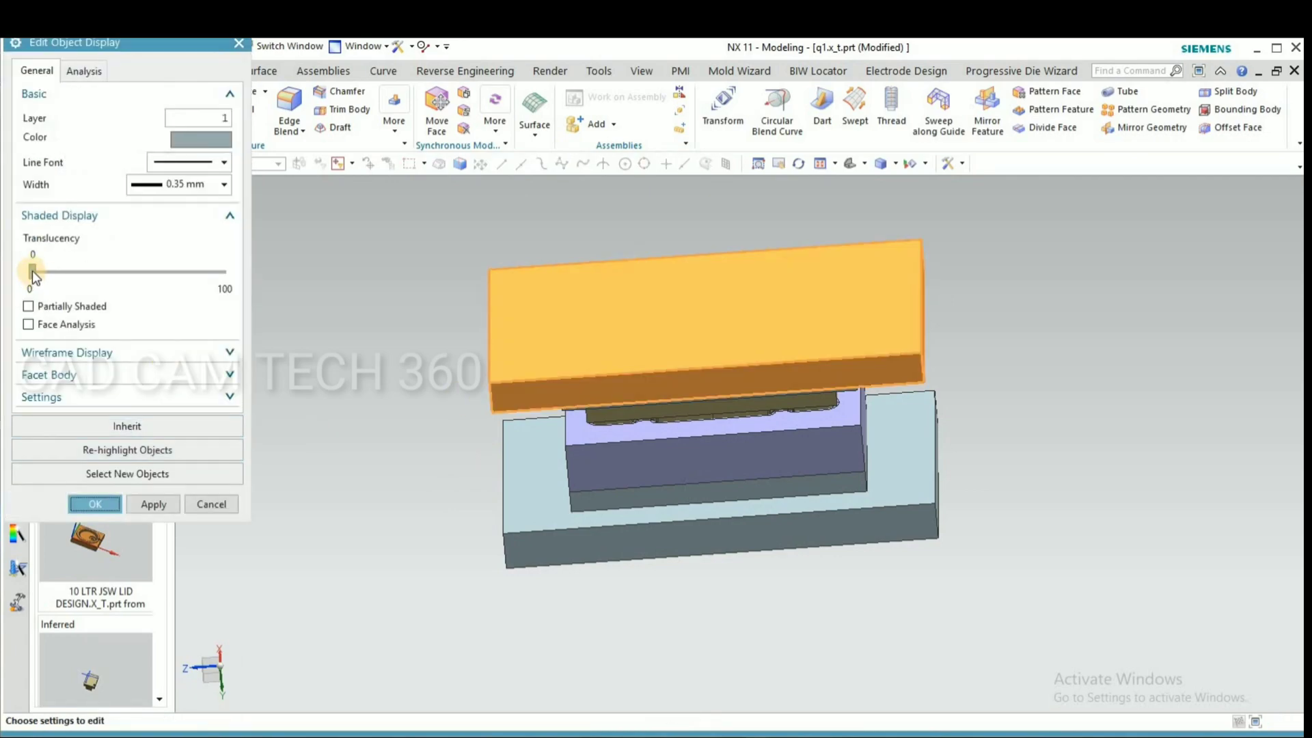
{"action": "left_click_drag", "start_coordinate": [30, 259], "coordinate": [113, 263]}
{"action": "left_click", "coordinate": [93, 504]}
- Start a sketch on the broad outer face of the translucent plate
{"action": "middle_click_drag", "start_coordinate": [277, 497], "coordinate": [288, 496]}
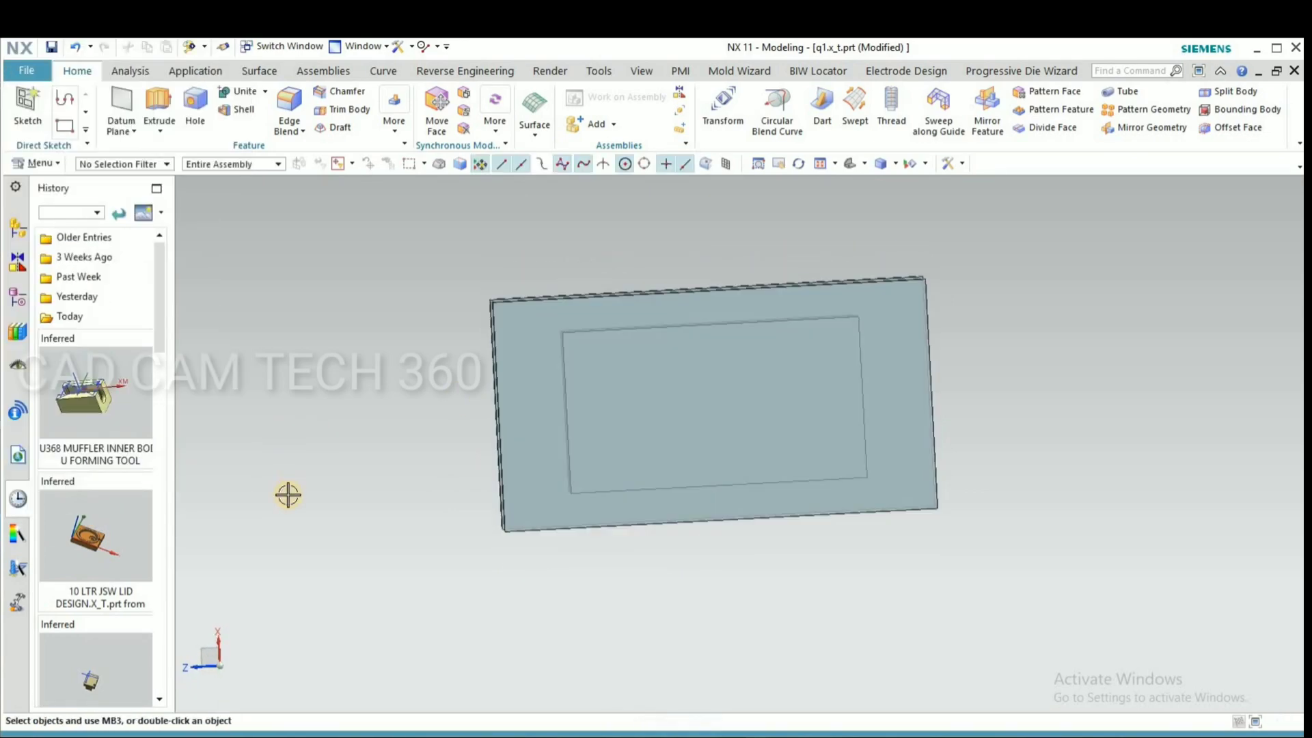
{"action": "key", "text": "F8"}
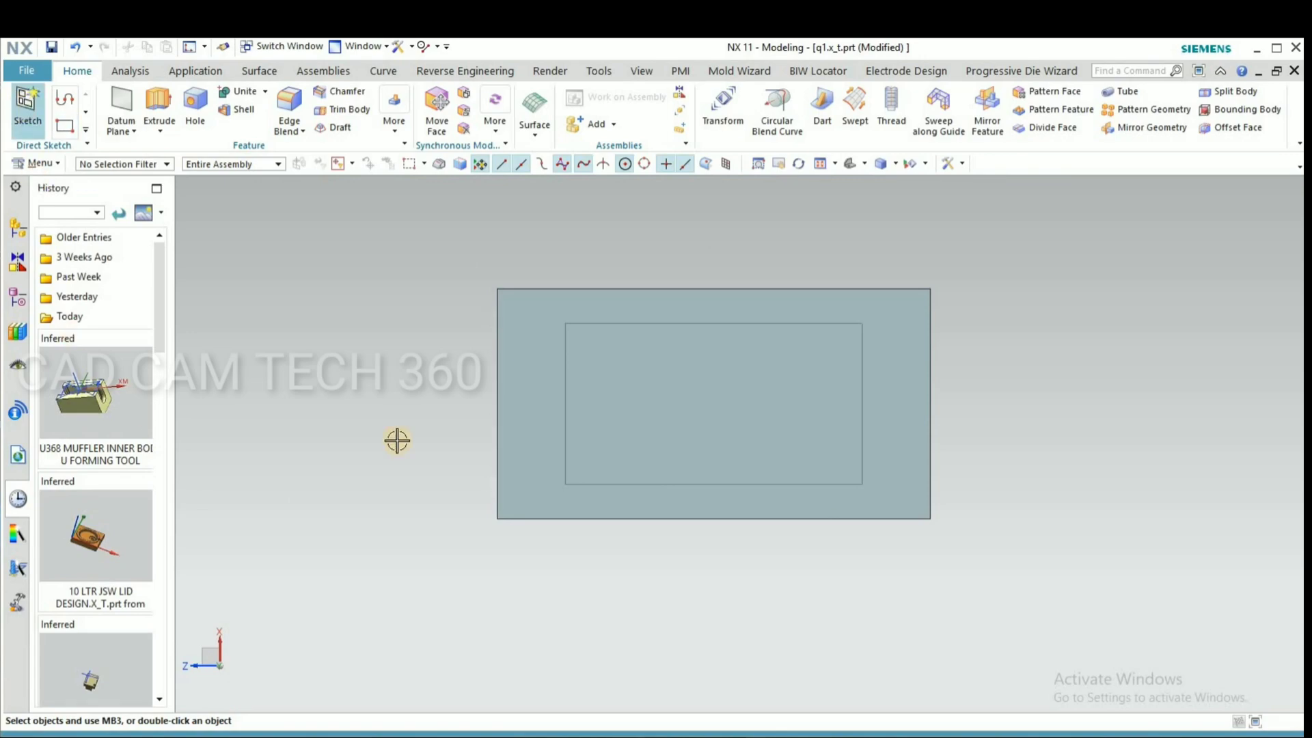
{"action": "left_click", "coordinate": [161, 249]}
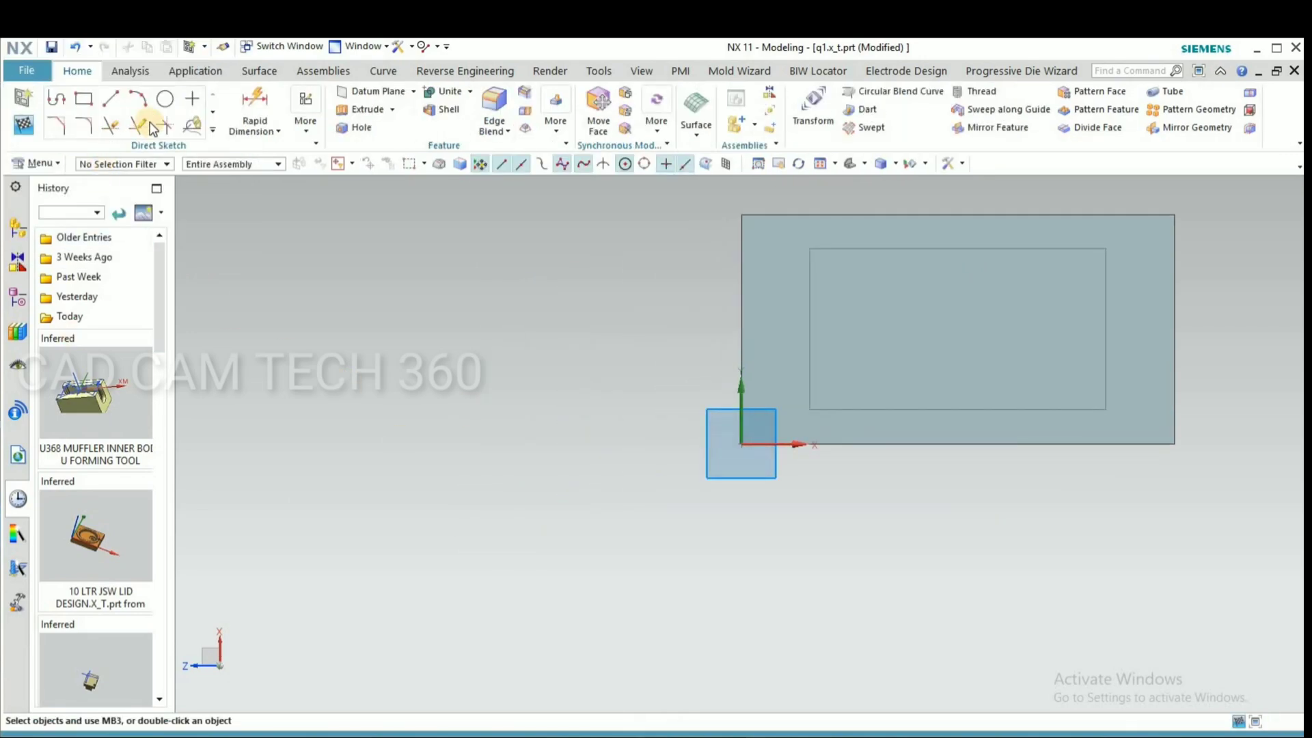
- Derive two sketch lines midway between the inner plate's edges and the outer plate's edges, the vertical one offset -30 mm from the inner edge
{"action": "left_click", "coordinate": [212, 130]}
{"action": "left_click", "coordinate": [164, 258]}
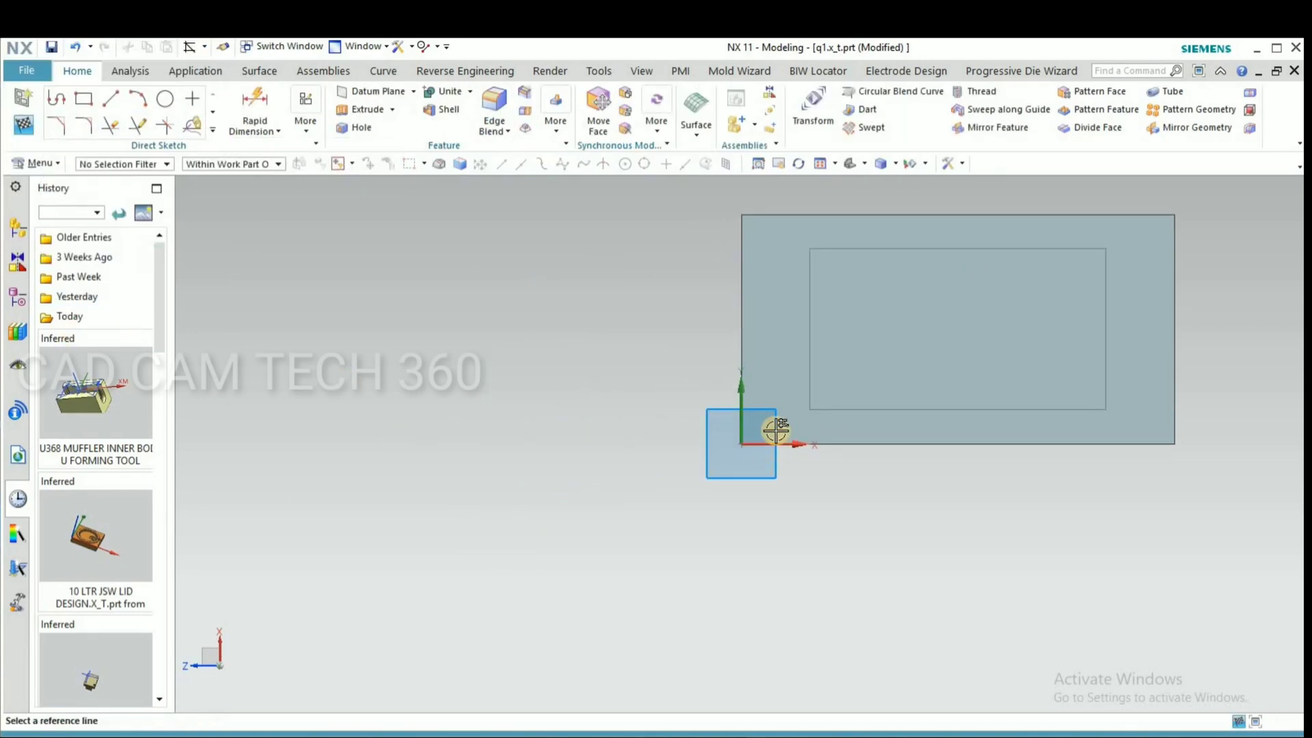
{"action": "scroll", "coordinate": [775, 430], "scroll_direction": "up", "scroll_amount": 5}
{"action": "left_click", "coordinate": [721, 371]}
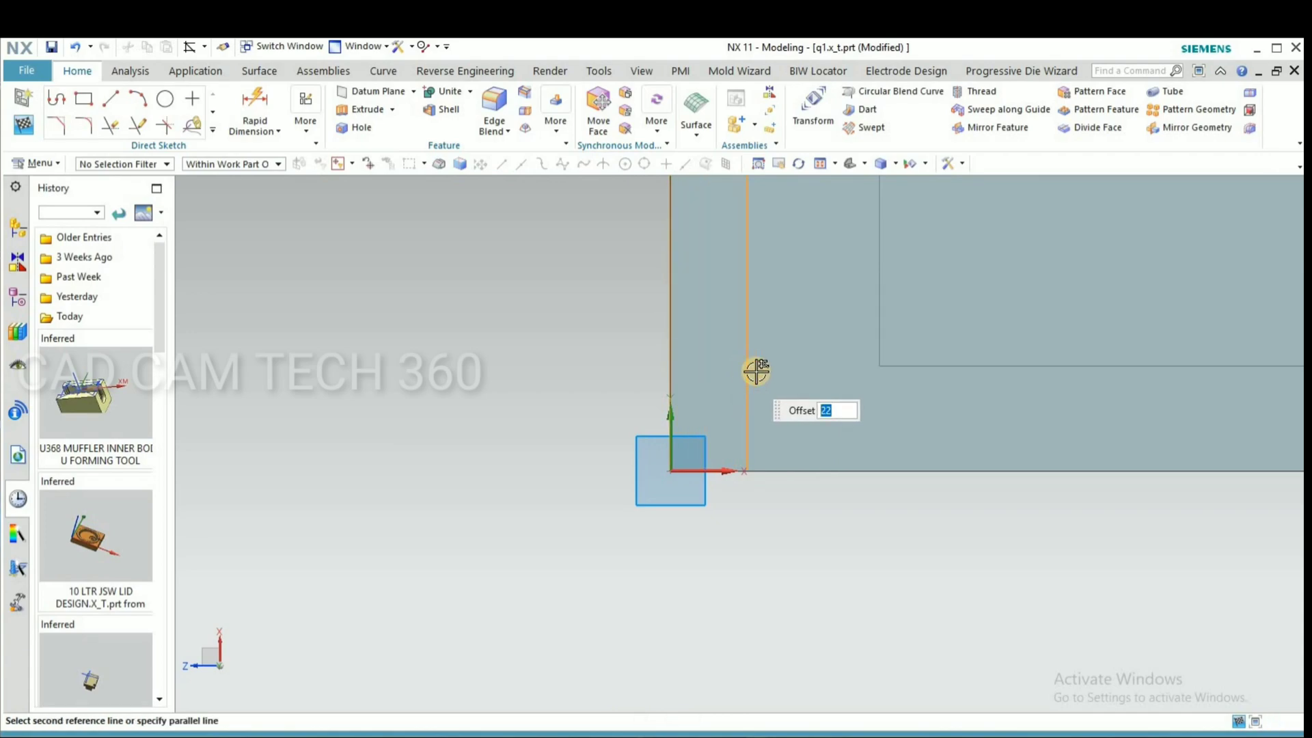
{"action": "left_click", "coordinate": [882, 331]}
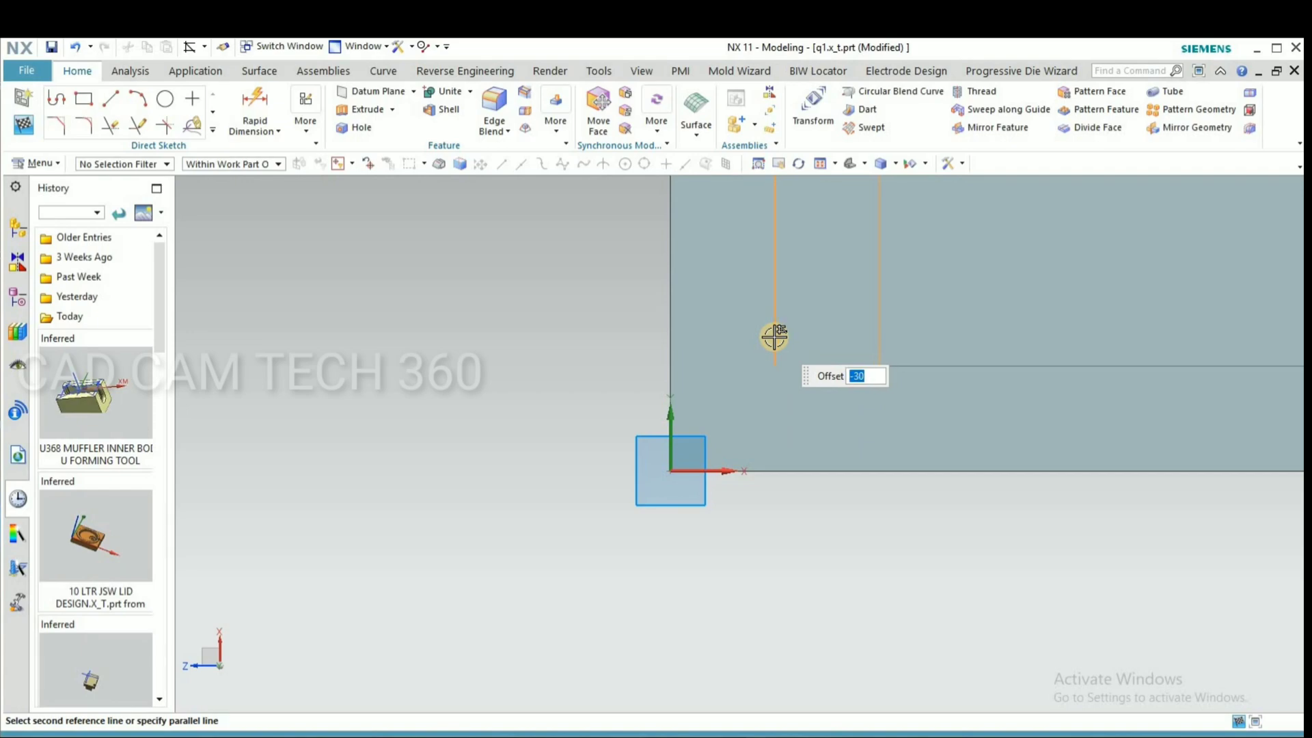
{"action": "left_click", "coordinate": [774, 337]}
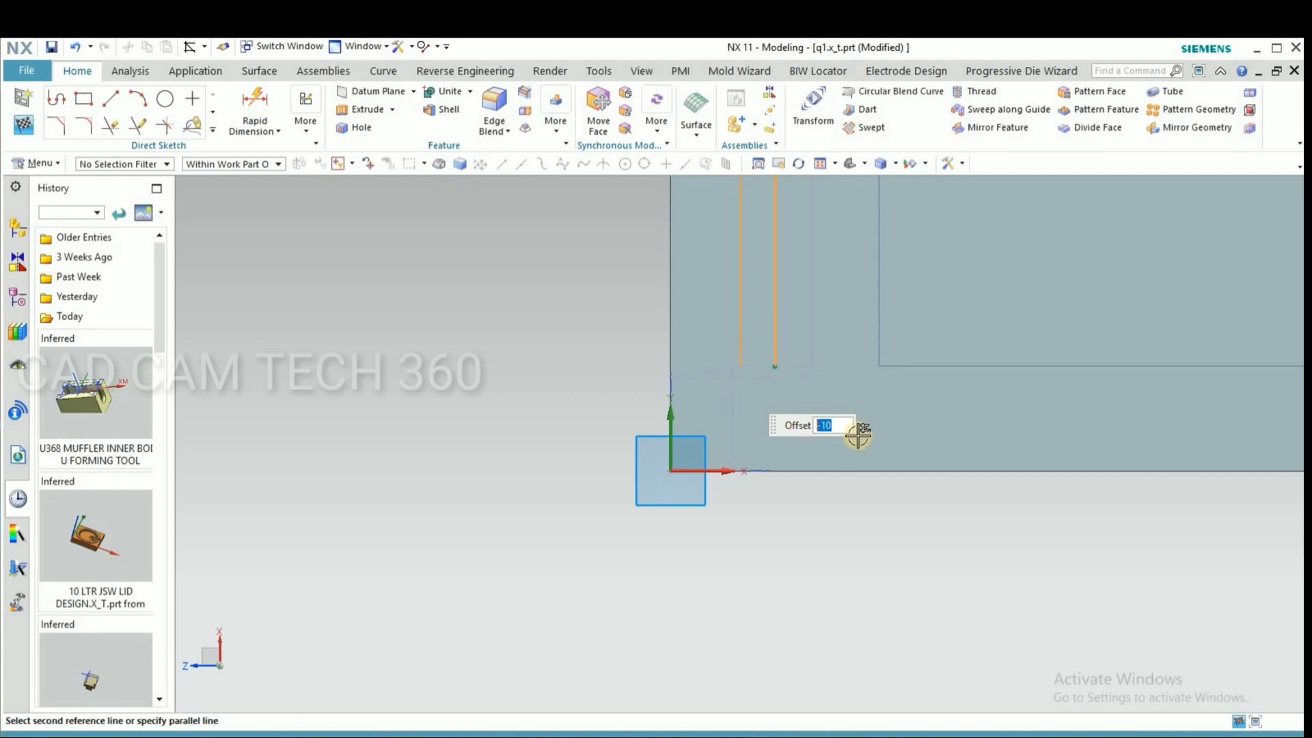
{"action": "left_click", "coordinate": [931, 367]}
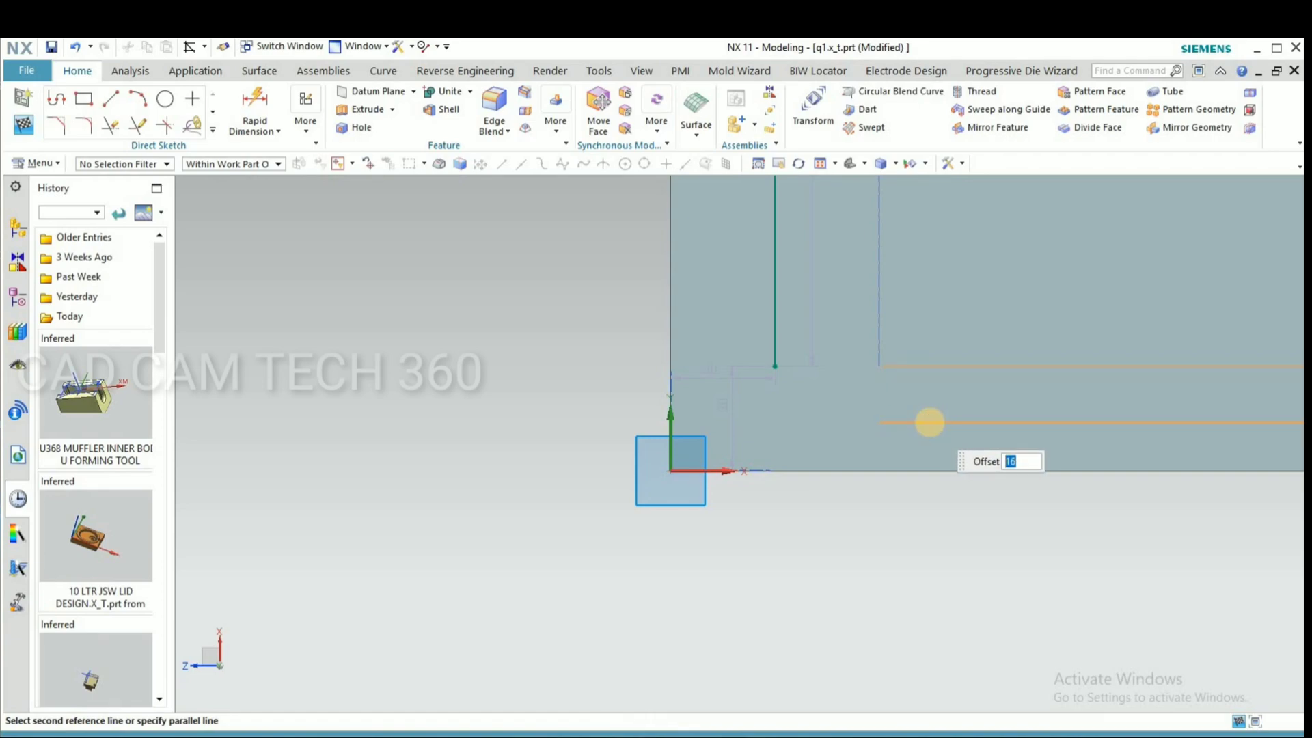
{"action": "left_click", "coordinate": [930, 421]}
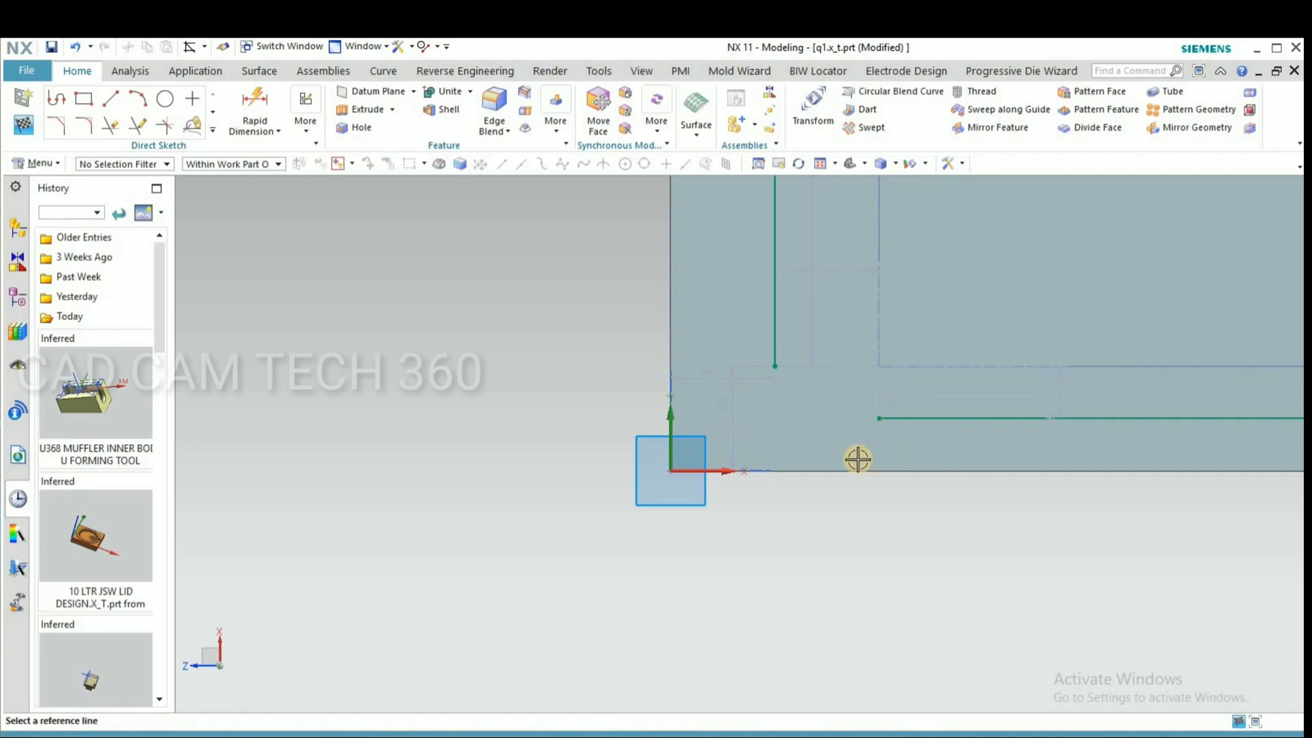
- Draw a slanted line about 119 mm long across the outer plate's corner at the sketch origin
{"action": "left_click", "coordinate": [110, 99]}
{"action": "left_click", "coordinate": [543, 377]}
{"action": "left_click", "coordinate": [918, 554]}
{"action": "key", "text": "Escape"}
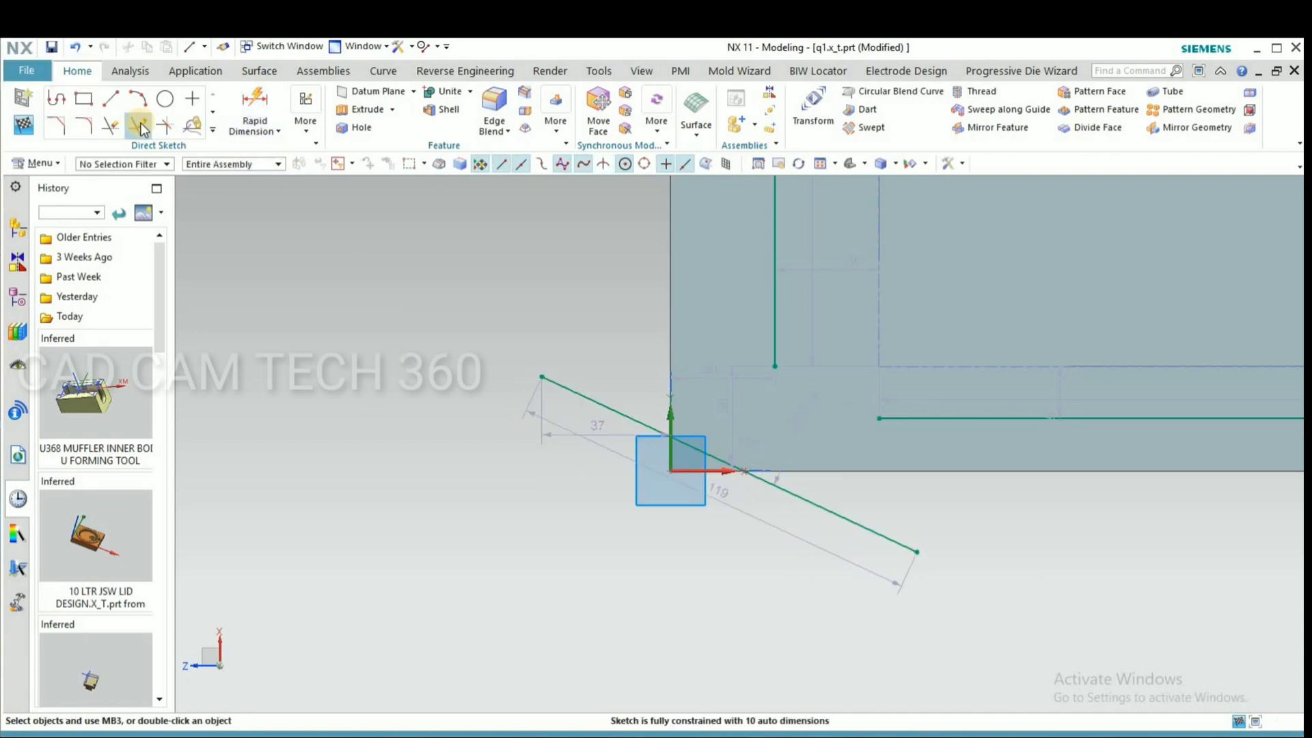
- Extend the vertical sketch line down to the slanted line at the plate corner
{"action": "left_click", "coordinate": [138, 124]}
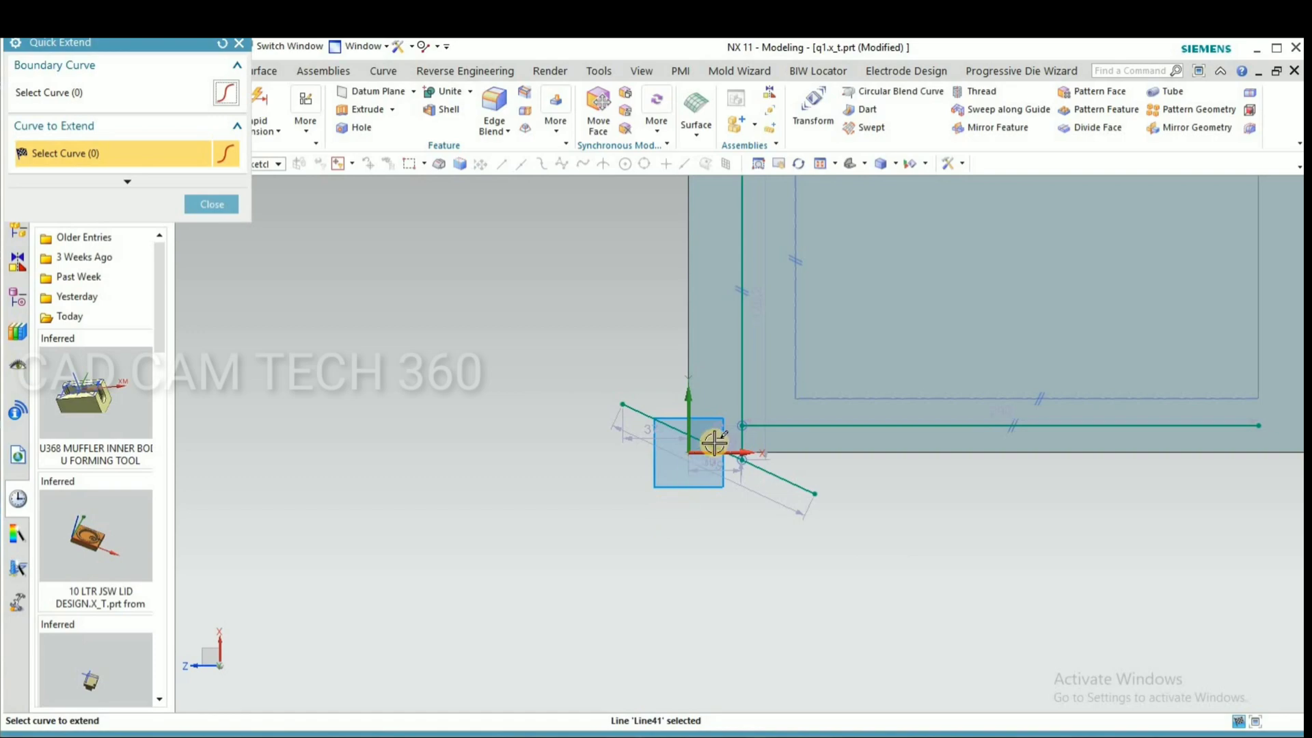
{"action": "left_click", "coordinate": [715, 444]}
{"action": "left_click", "coordinate": [212, 203]}
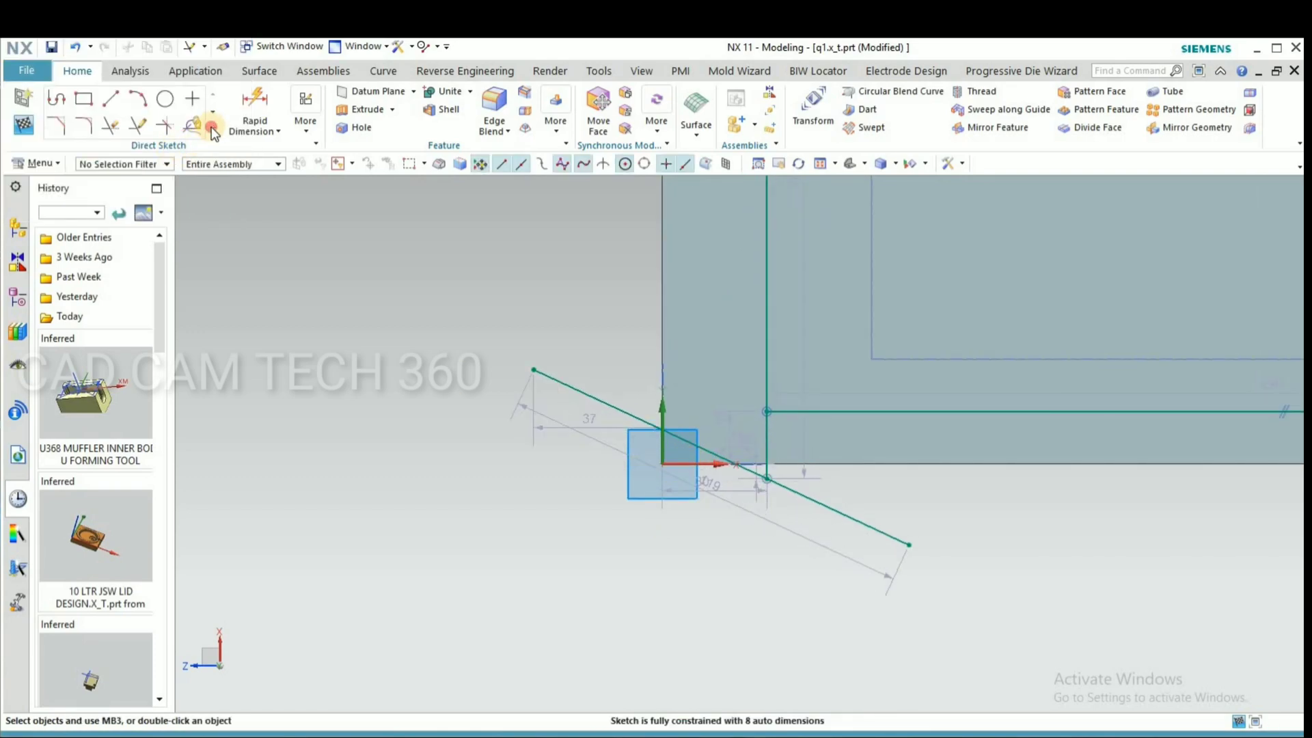
- Derive a parallel line from the horizontal sketch line, offset toward the inner plate's edge
{"action": "left_click", "coordinate": [214, 131]}
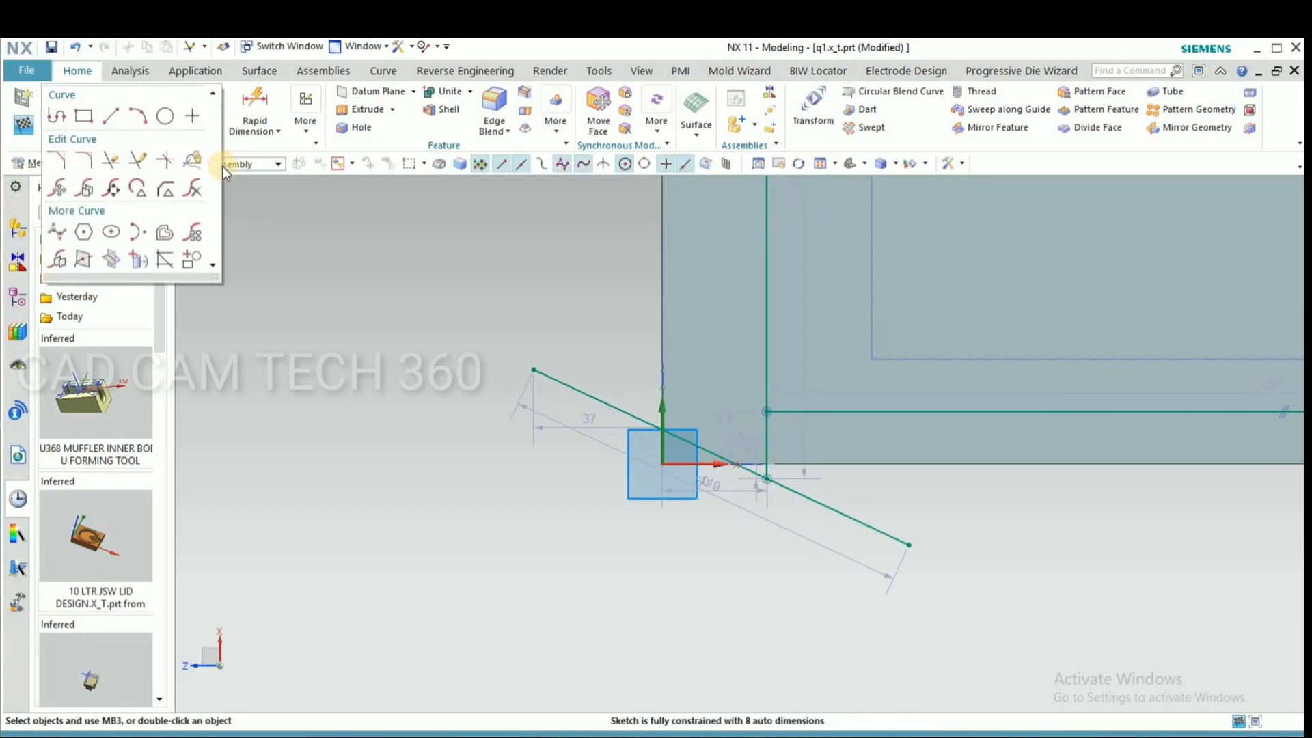
{"action": "left_click", "coordinate": [352, 205]}
{"action": "left_click", "coordinate": [210, 131]}
{"action": "left_click", "coordinate": [161, 258]}
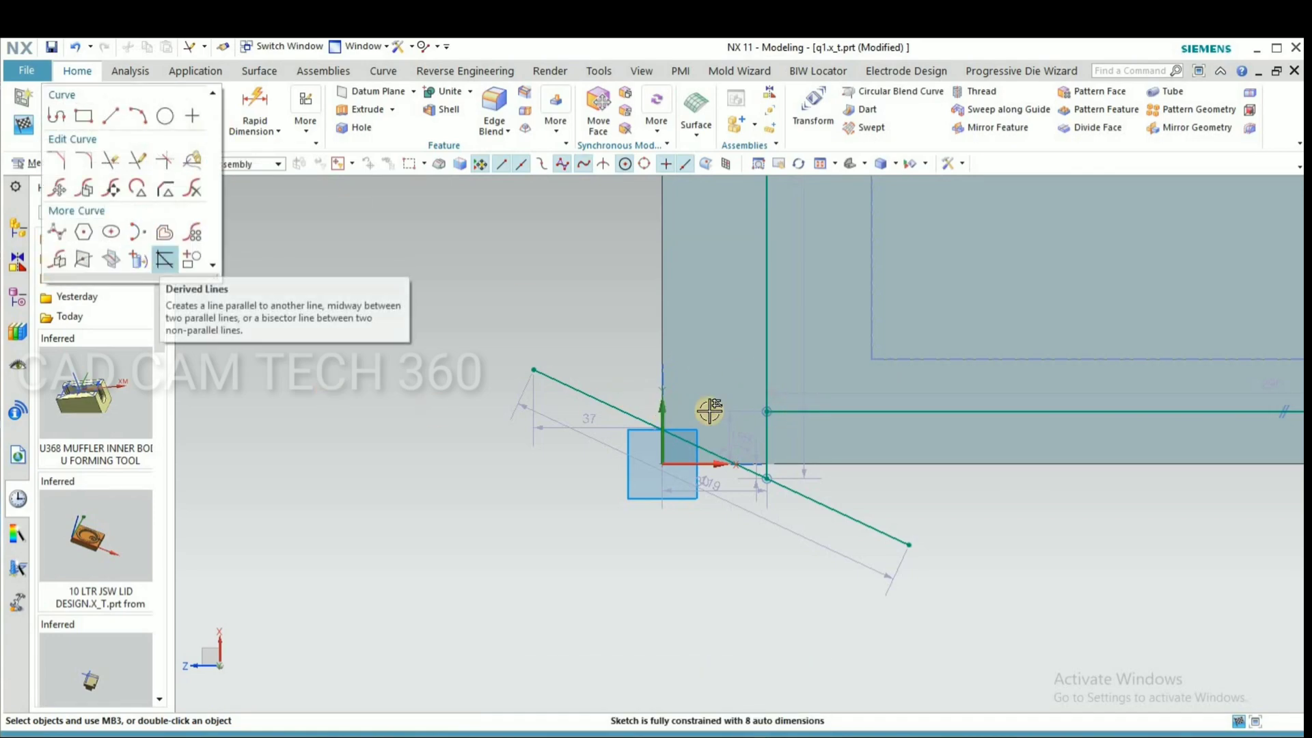
{"action": "left_click", "coordinate": [807, 411]}
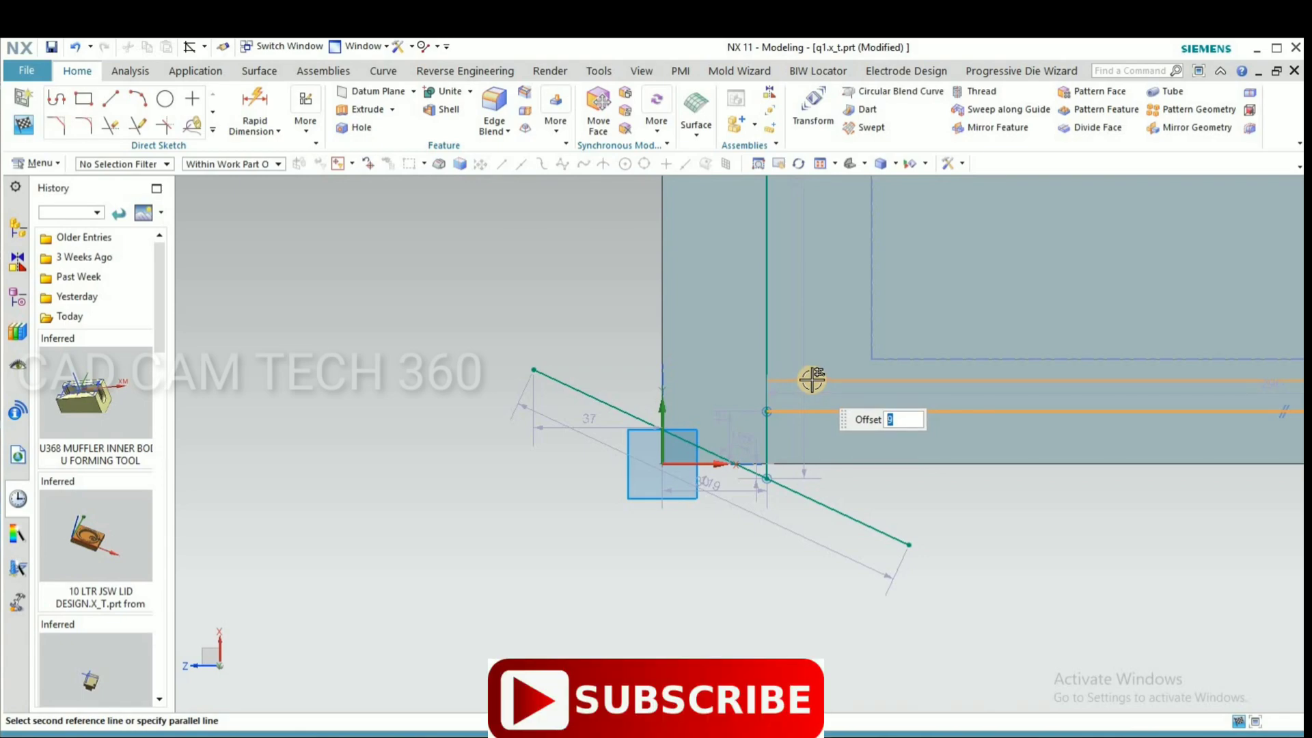
{"action": "key", "text": "Return"}
{"action": "scroll", "coordinate": [777, 403], "scroll_direction": "up", "scroll_amount": 3}
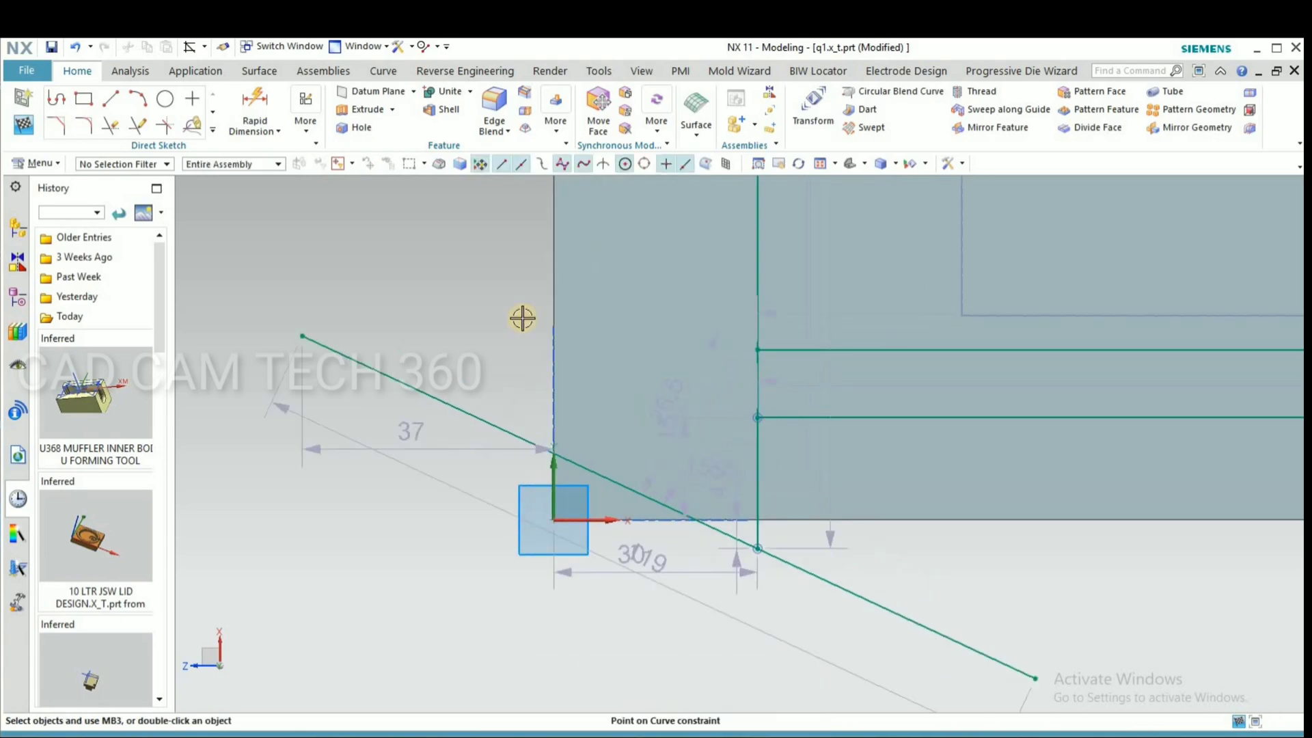
- Draw a 32 mm diameter circle centred where the new horizontal line meets the vertical line, and finish the sketch
{"action": "left_click", "coordinate": [164, 99]}
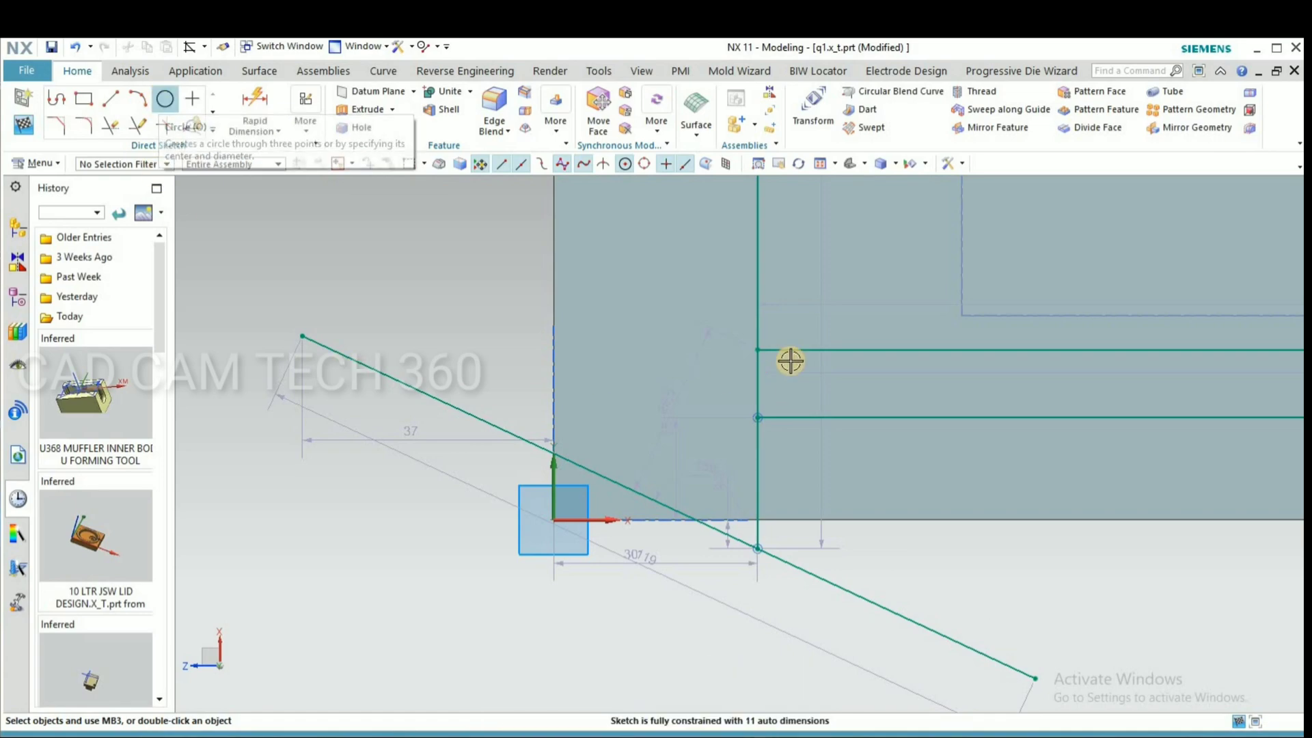
{"action": "left_click", "coordinate": [686, 371]}
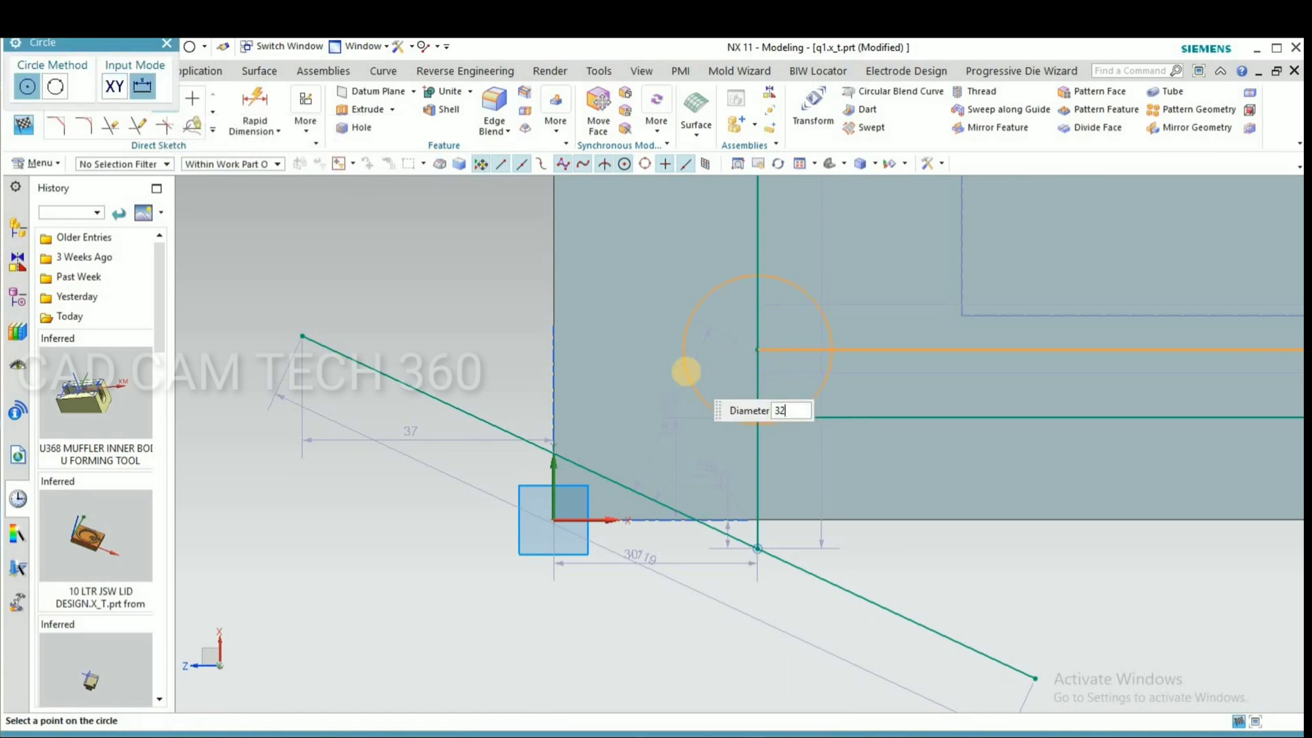
{"action": "type", "text": "32"}
{"action": "key", "text": "Return"}
{"action": "key", "text": "Escape"}
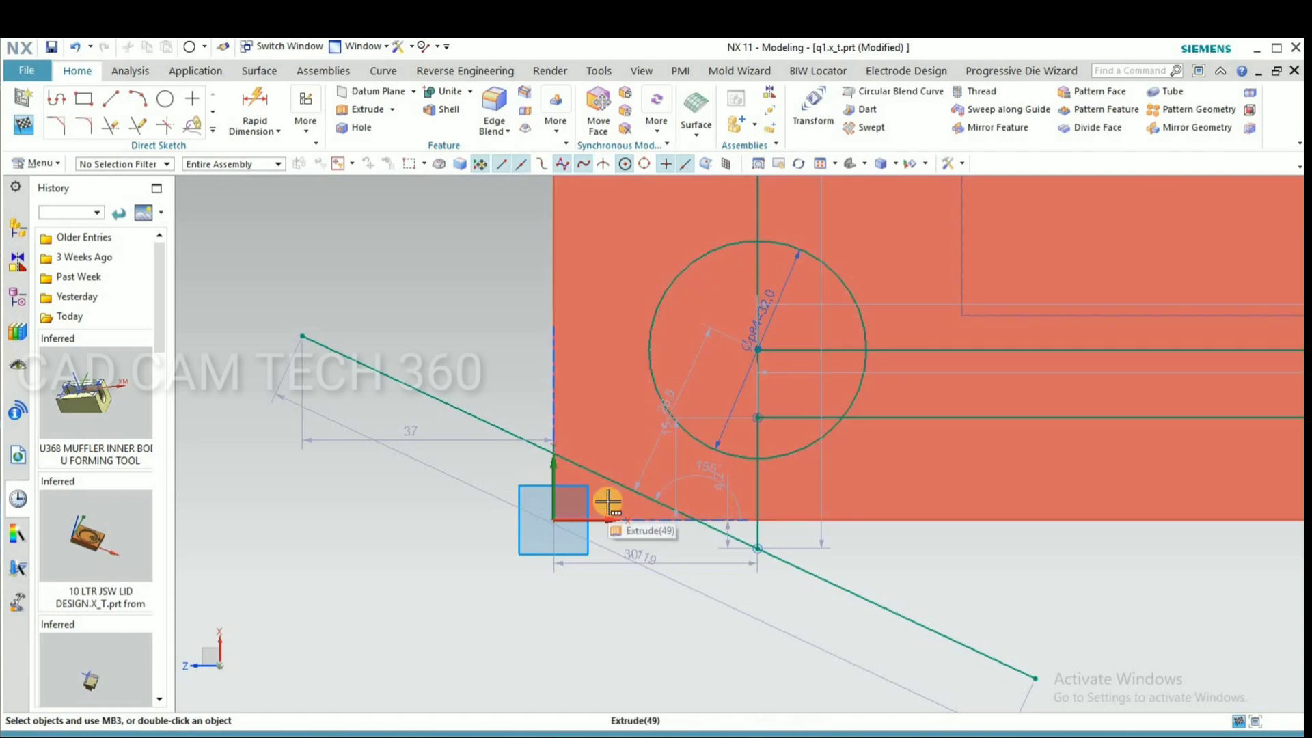
{"action": "key", "text": "ctrl+q"}
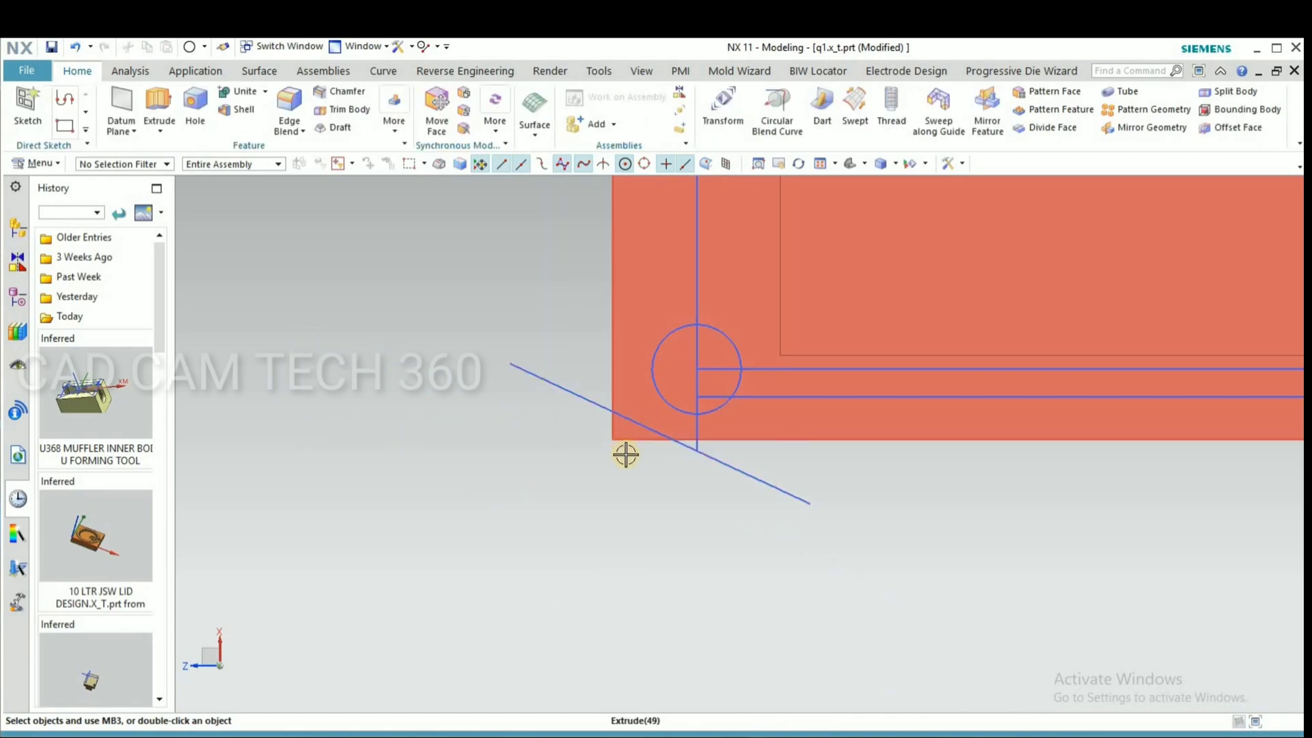
{"action": "scroll", "coordinate": [637, 469], "scroll_direction": "down", "scroll_amount": 5}
{"action": "middle_click_drag", "start_coordinate": [669, 488], "coordinate": [642, 437]}
{"action": "scroll", "coordinate": [641, 437], "scroll_direction": "up", "scroll_amount": 4}
{"action": "scroll", "coordinate": [665, 537], "scroll_direction": "down", "scroll_amount": 2}
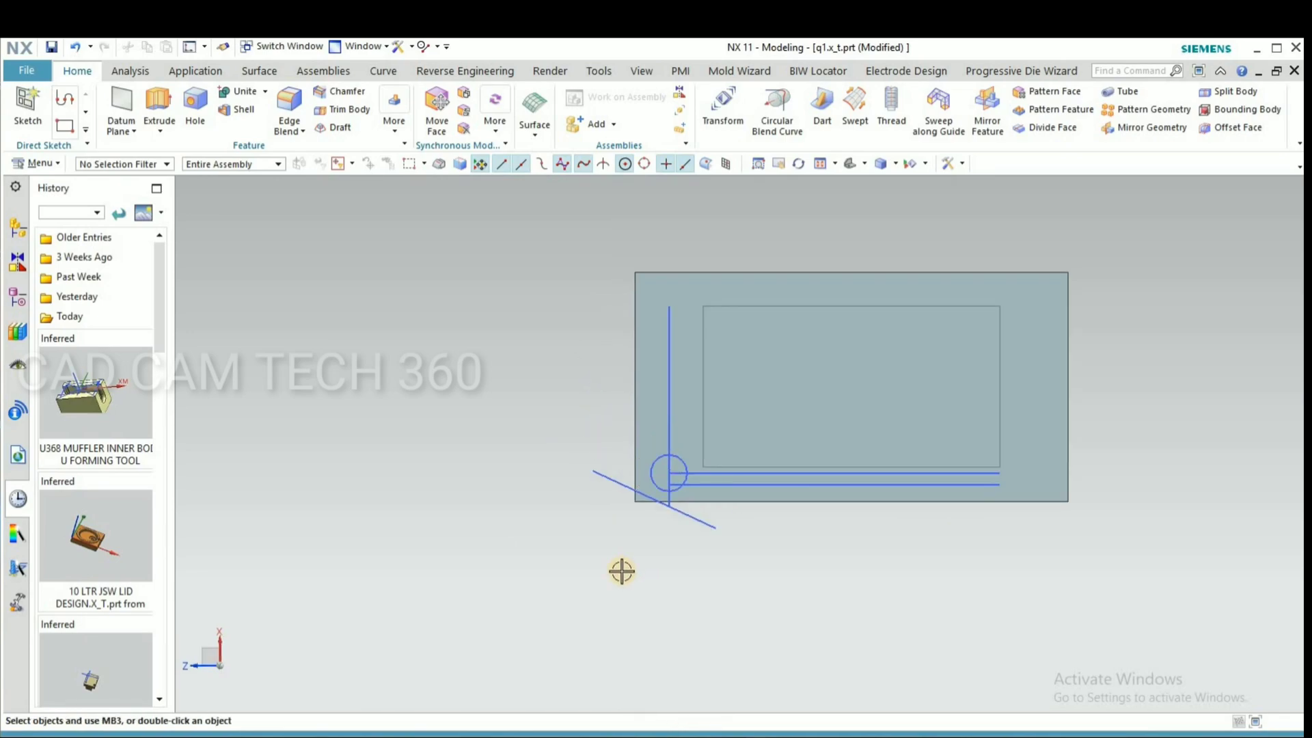
{"action": "middle_click_drag", "start_coordinate": [646, 520], "coordinate": [656, 568]}
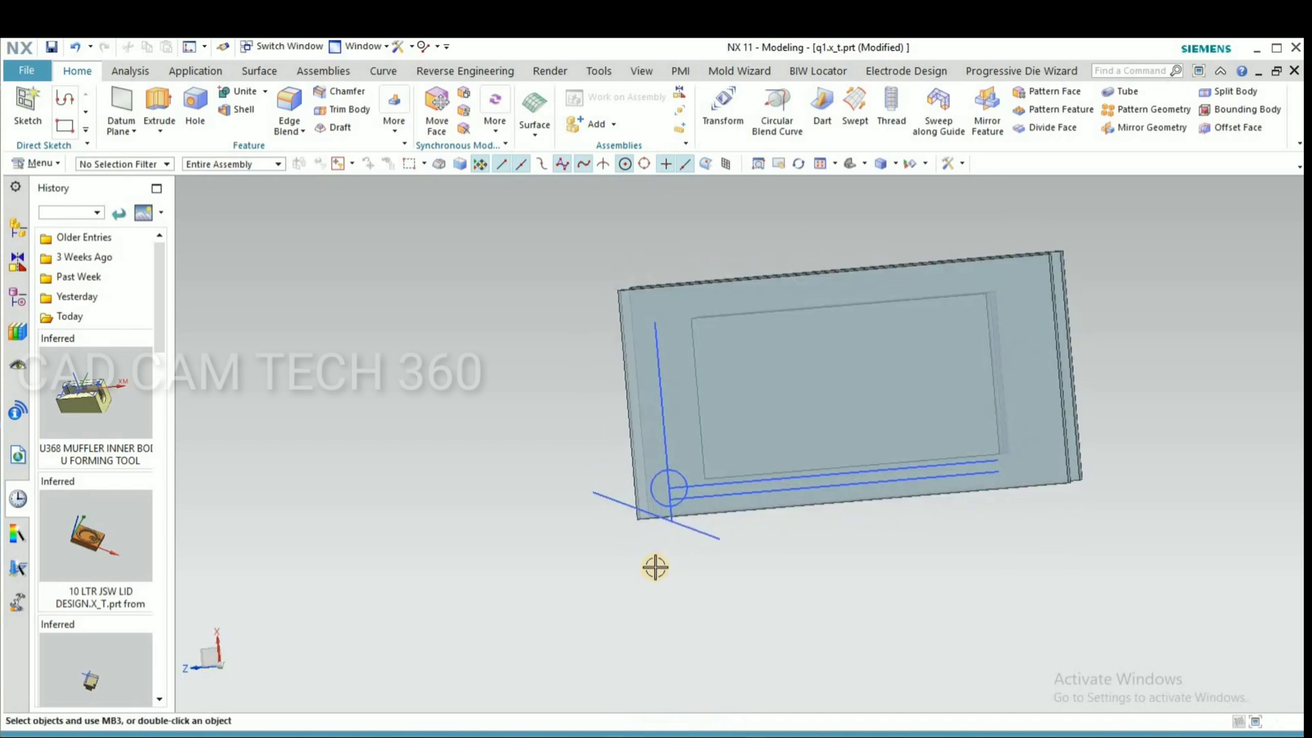
{"action": "scroll", "coordinate": [673, 485], "scroll_direction": "up", "scroll_amount": 3}
{"action": "key", "text": "s"}
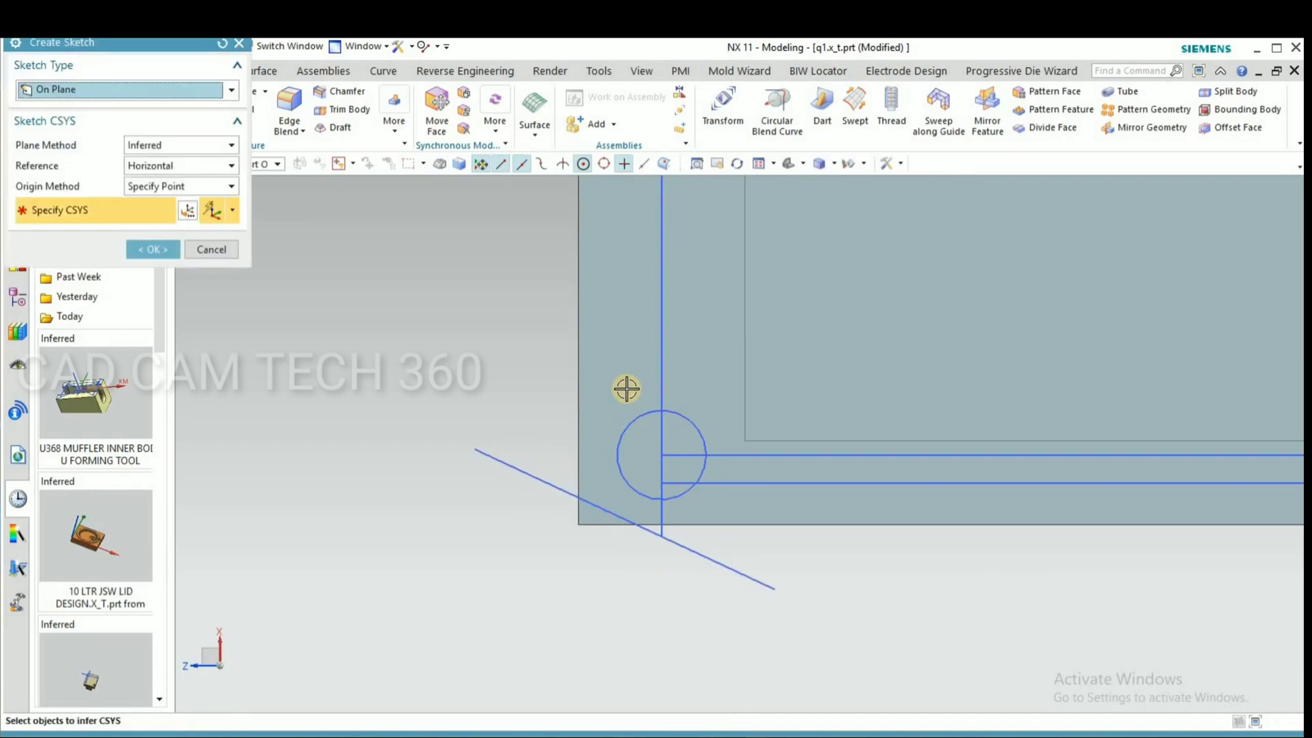
{"action": "left_click", "coordinate": [627, 387]}
{"action": "left_click", "coordinate": [161, 248]}
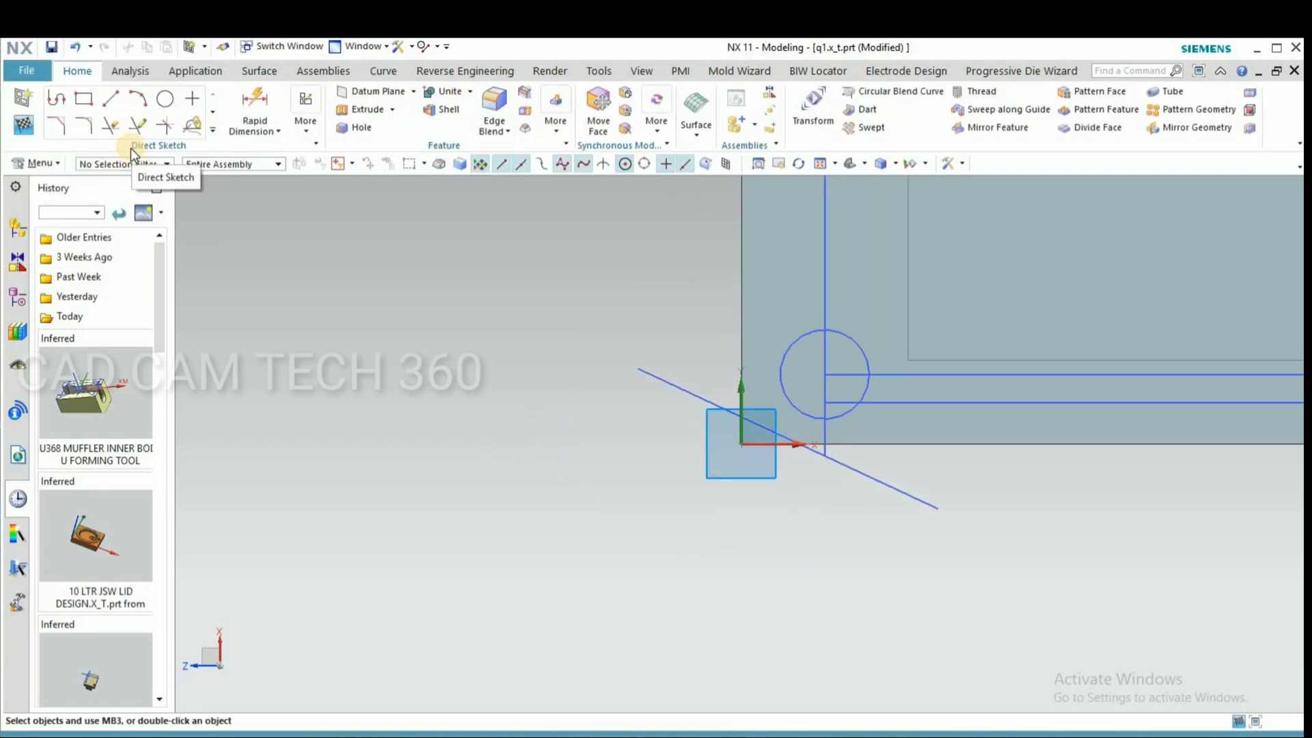
{"action": "left_click", "coordinate": [164, 99]}
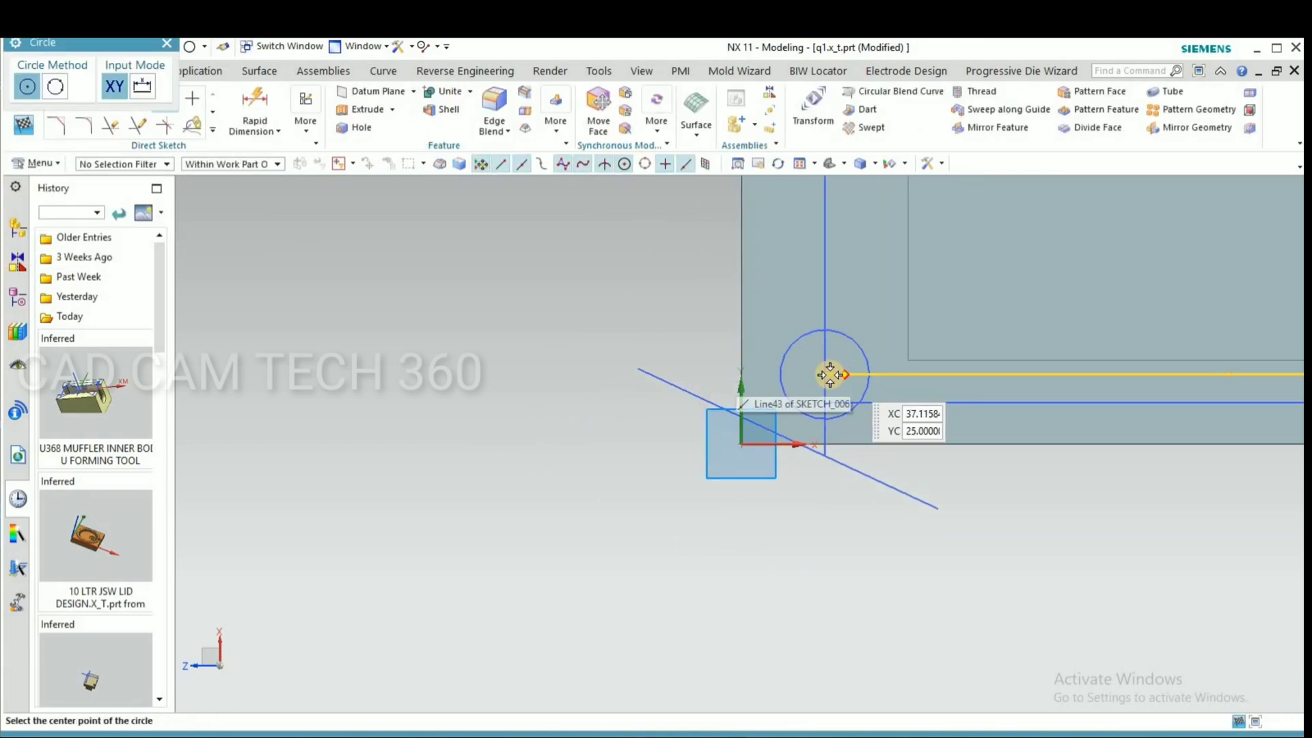
{"action": "left_click", "coordinate": [825, 375]}
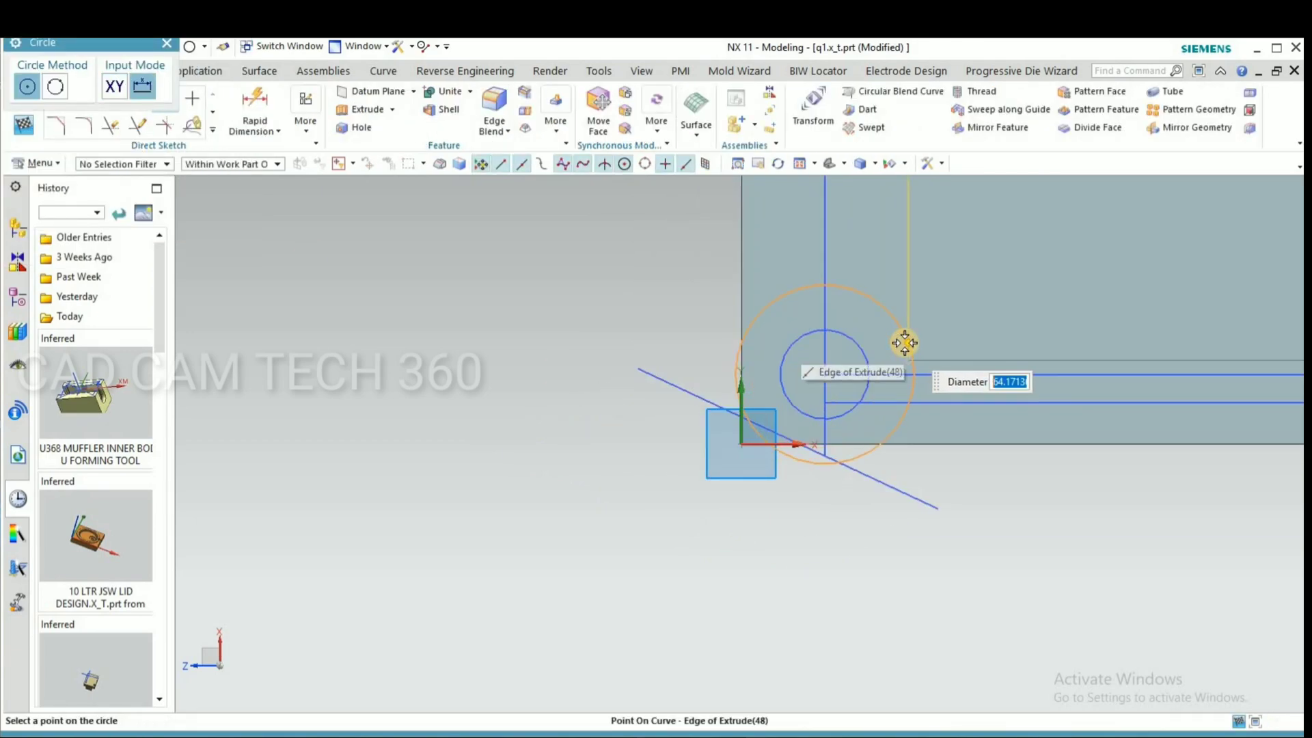
{"action": "scroll", "coordinate": [898, 348], "scroll_direction": "up", "scroll_amount": 4}
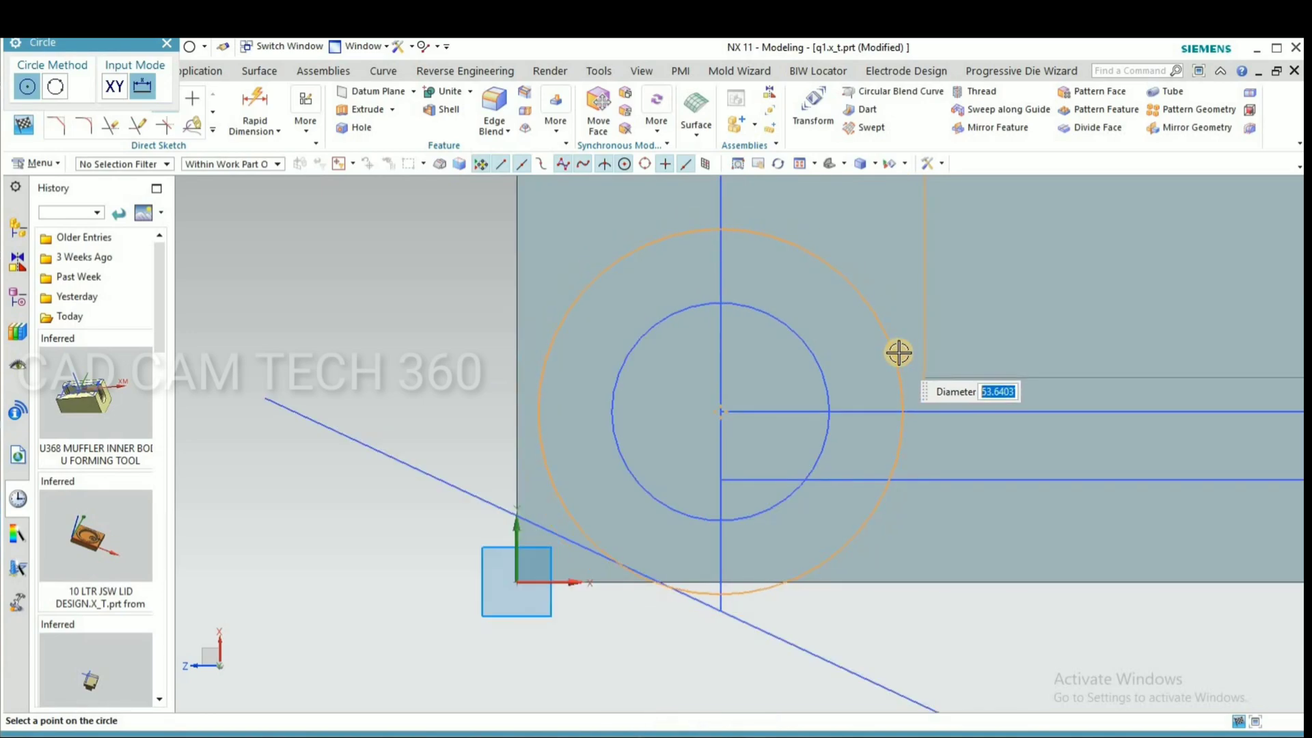
{"action": "key", "text": "Escape"}
{"action": "key", "text": "ctrl+q"}
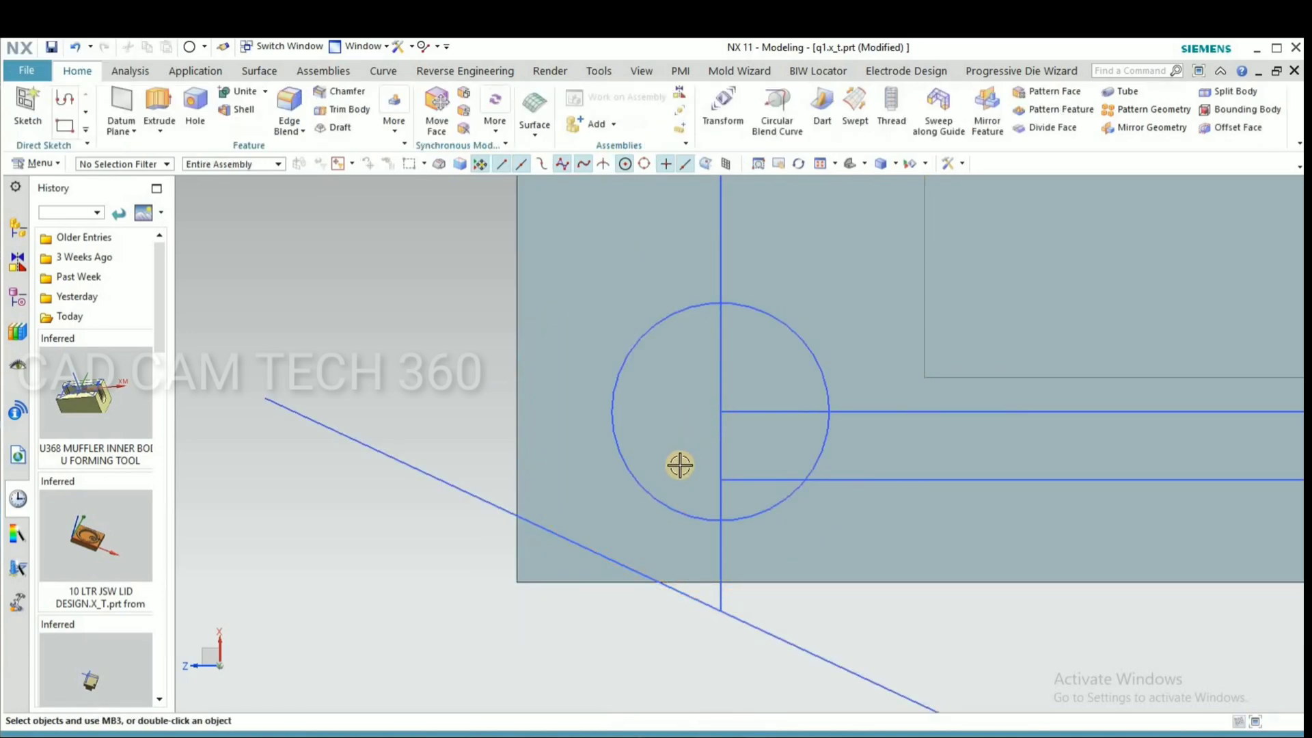
- Set up an extrusion of the corner circle through both large plates, from -20 mm to 210 mm with the direction reversed
{"action": "scroll", "coordinate": [674, 478], "scroll_direction": "down", "scroll_amount": 10}
{"action": "middle_click_drag", "start_coordinate": [633, 446], "coordinate": [624, 457]}
{"action": "scroll", "coordinate": [625, 444], "scroll_direction": "up", "scroll_amount": 4}
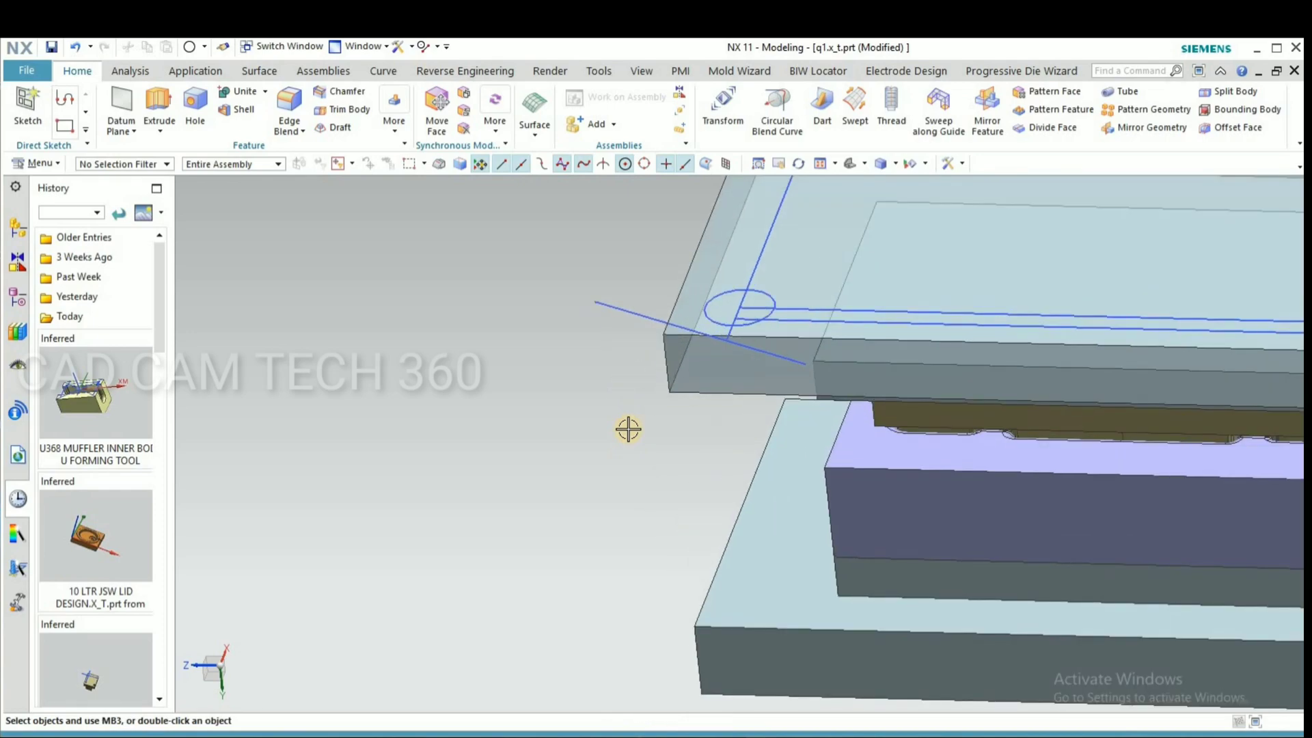
{"action": "key", "text": "x"}
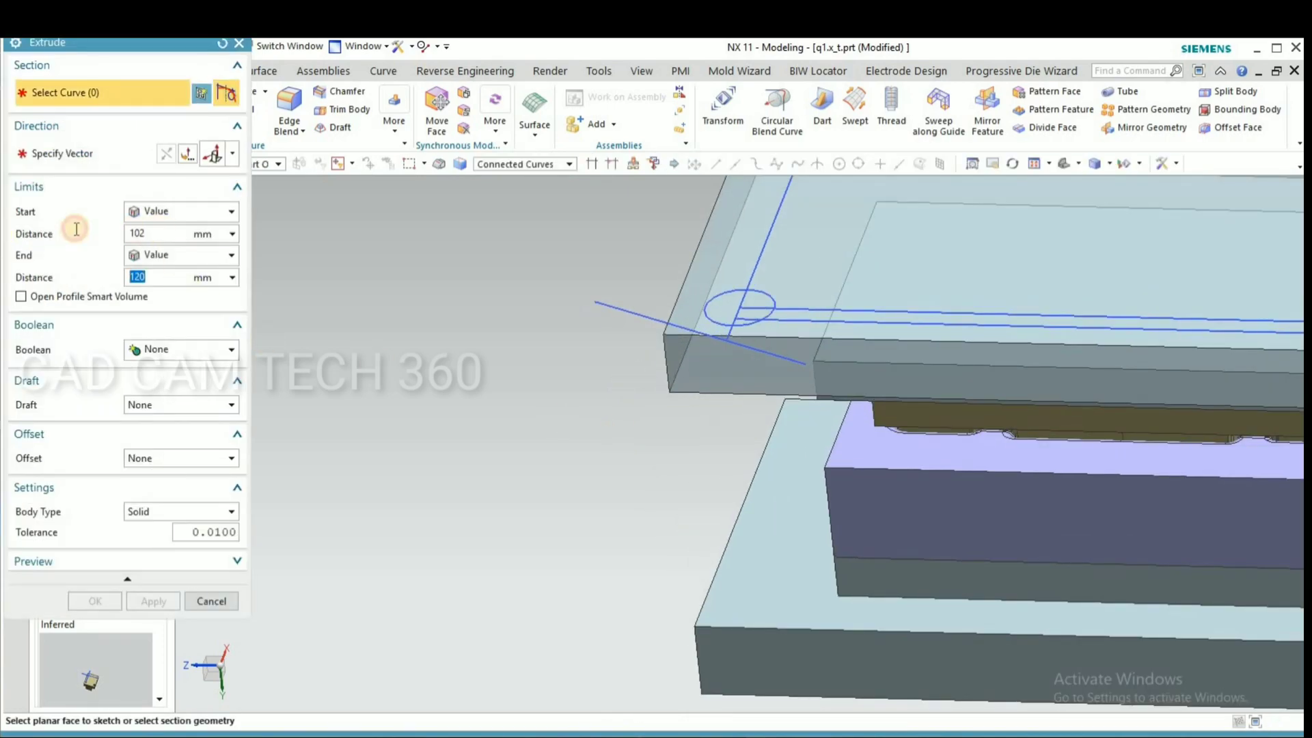
{"action": "scroll", "coordinate": [684, 294], "scroll_direction": "down", "scroll_amount": 2}
{"action": "left_click", "coordinate": [745, 301]}
{"action": "scroll", "coordinate": [738, 304], "scroll_direction": "down", "scroll_amount": 5}
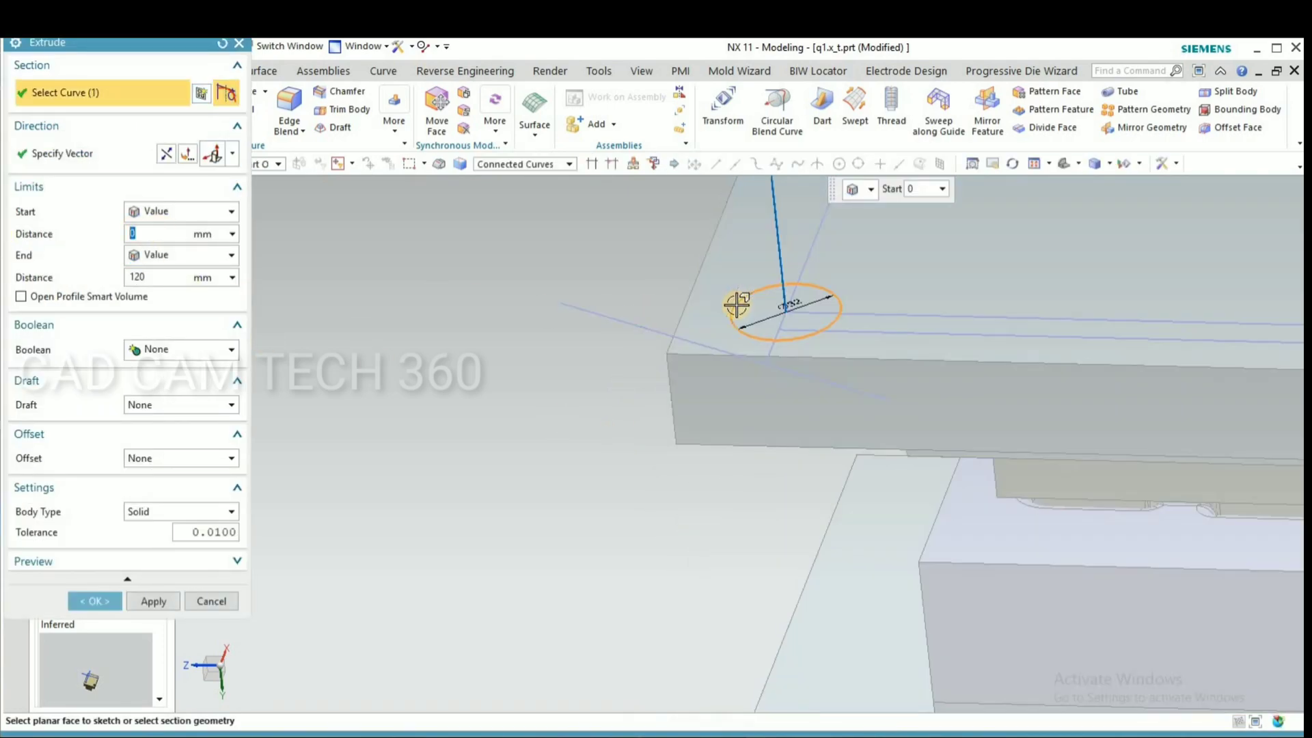
{"action": "left_click", "coordinate": [166, 155]}
{"action": "scroll", "coordinate": [759, 420], "scroll_direction": "up", "scroll_amount": 4}
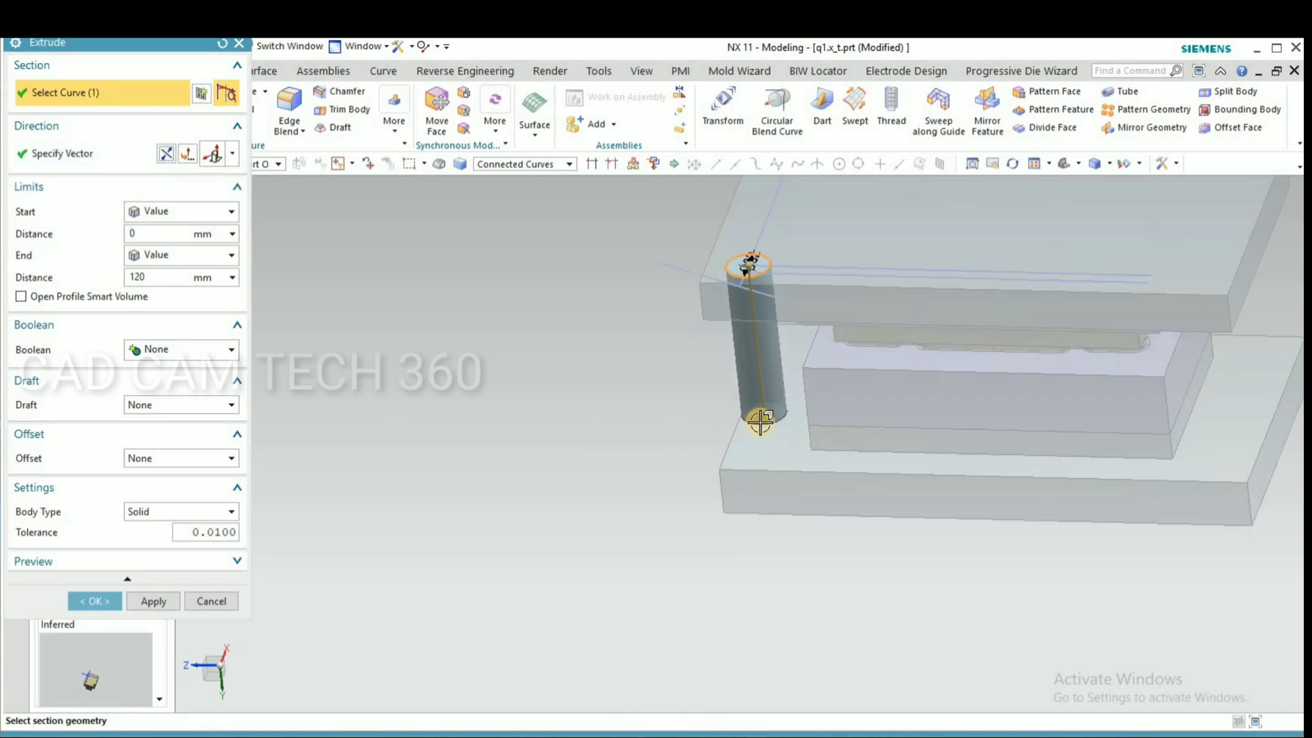
{"action": "left_click_drag", "start_coordinate": [776, 402], "coordinate": [797, 512]}
{"action": "left_click_drag", "start_coordinate": [756, 226], "coordinate": [746, 195]}
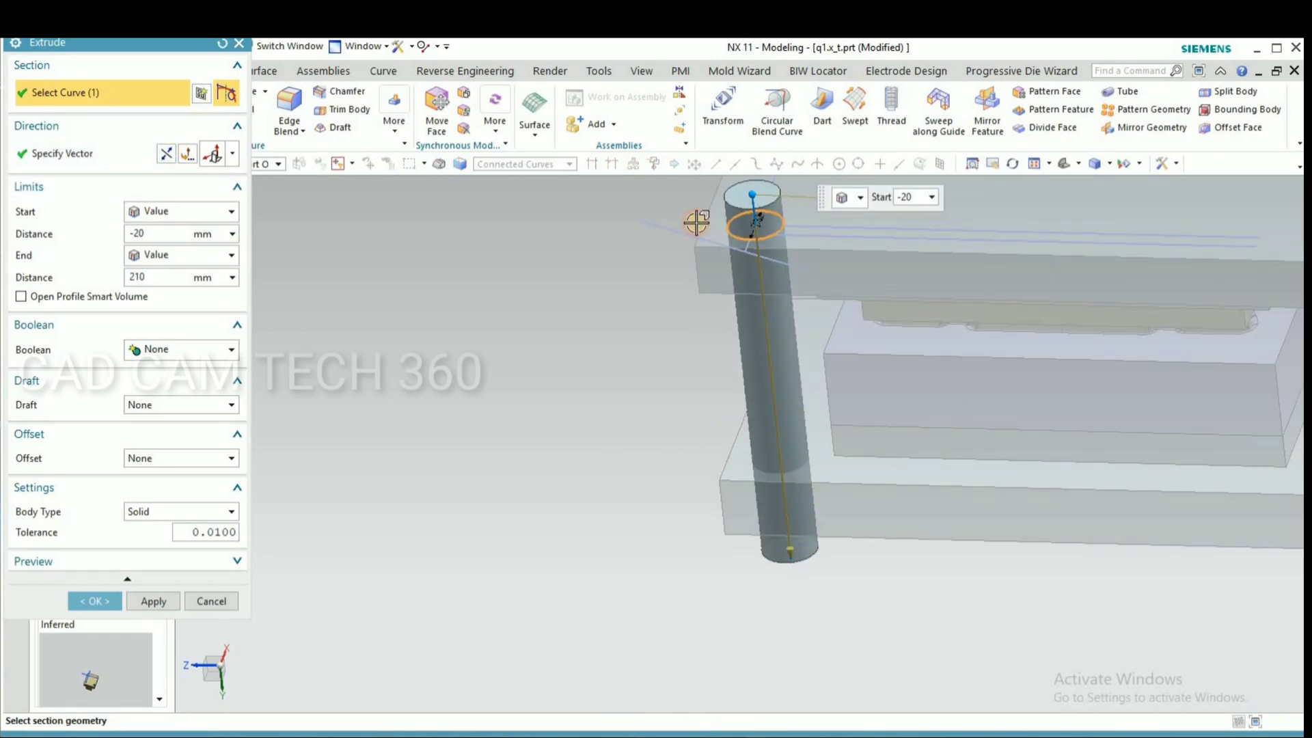
- Subtract the extruded cylinder from the translucent large plate
{"action": "left_click", "coordinate": [180, 350]}
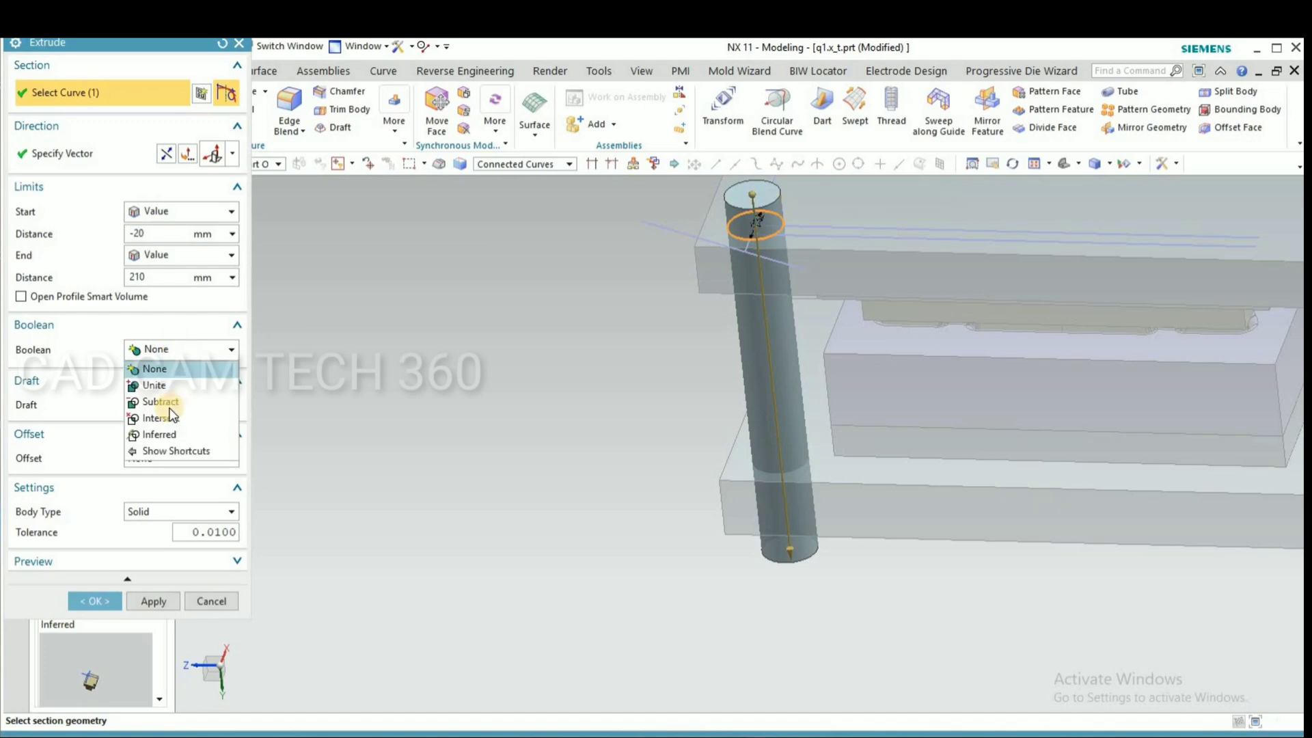
{"action": "left_click", "coordinate": [167, 402]}
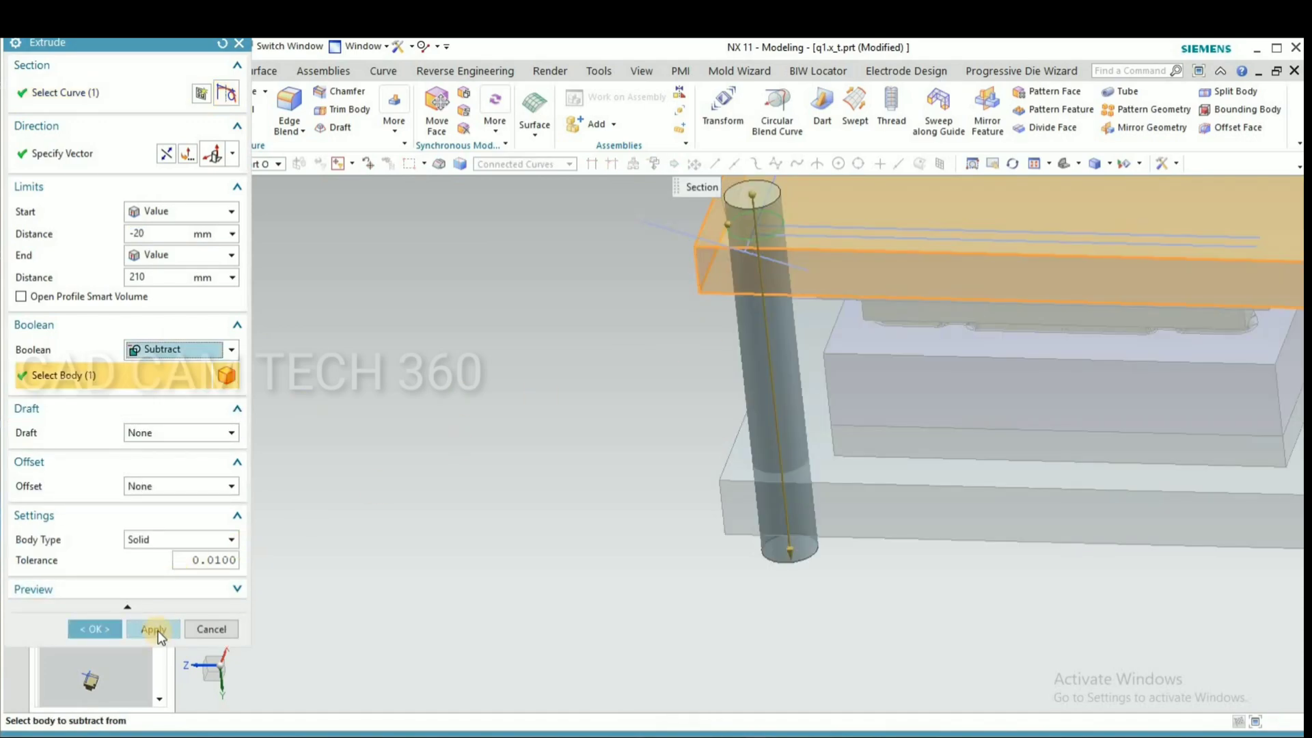
{"action": "left_click", "coordinate": [156, 629]}
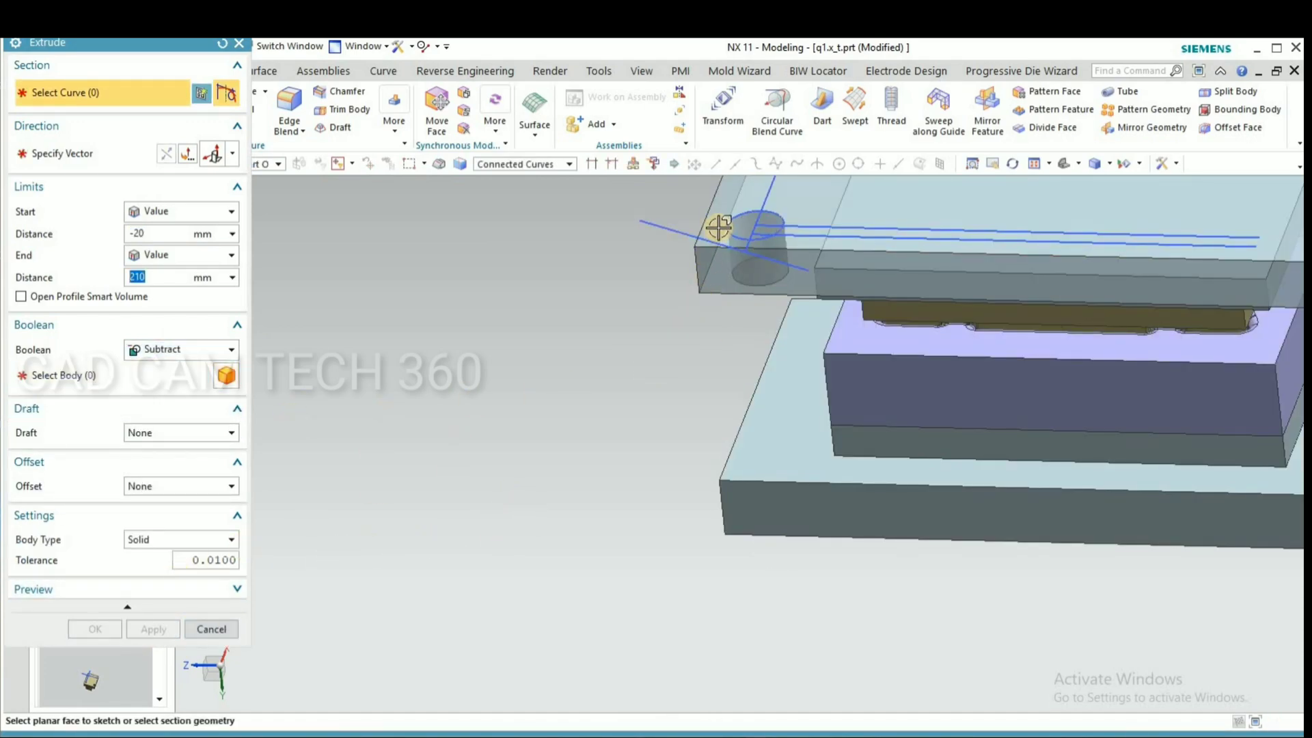
- Extrude the same circle from -20 mm to 210 mm, subtracting it from the opposite large plate
{"action": "left_click", "coordinate": [177, 349]}
{"action": "left_click", "coordinate": [157, 372]}
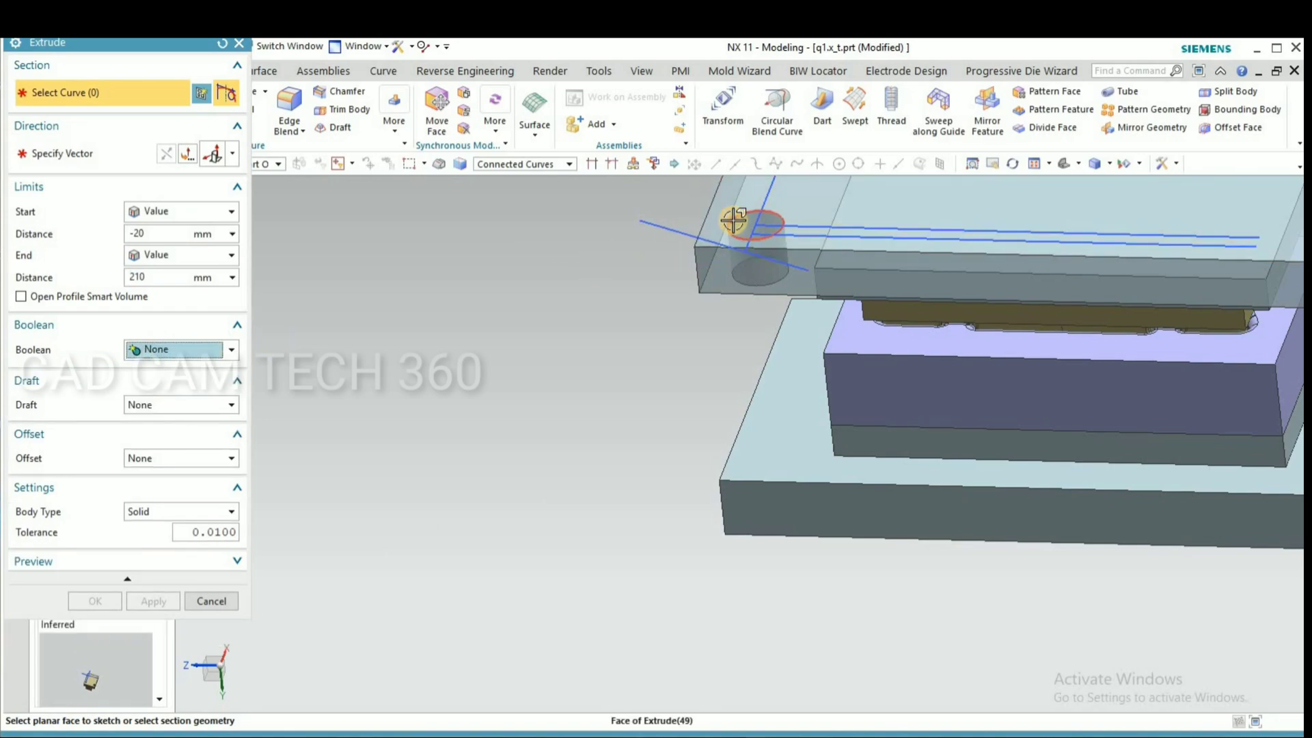
{"action": "left_click", "coordinate": [733, 220]}
{"action": "left_click", "coordinate": [183, 349]}
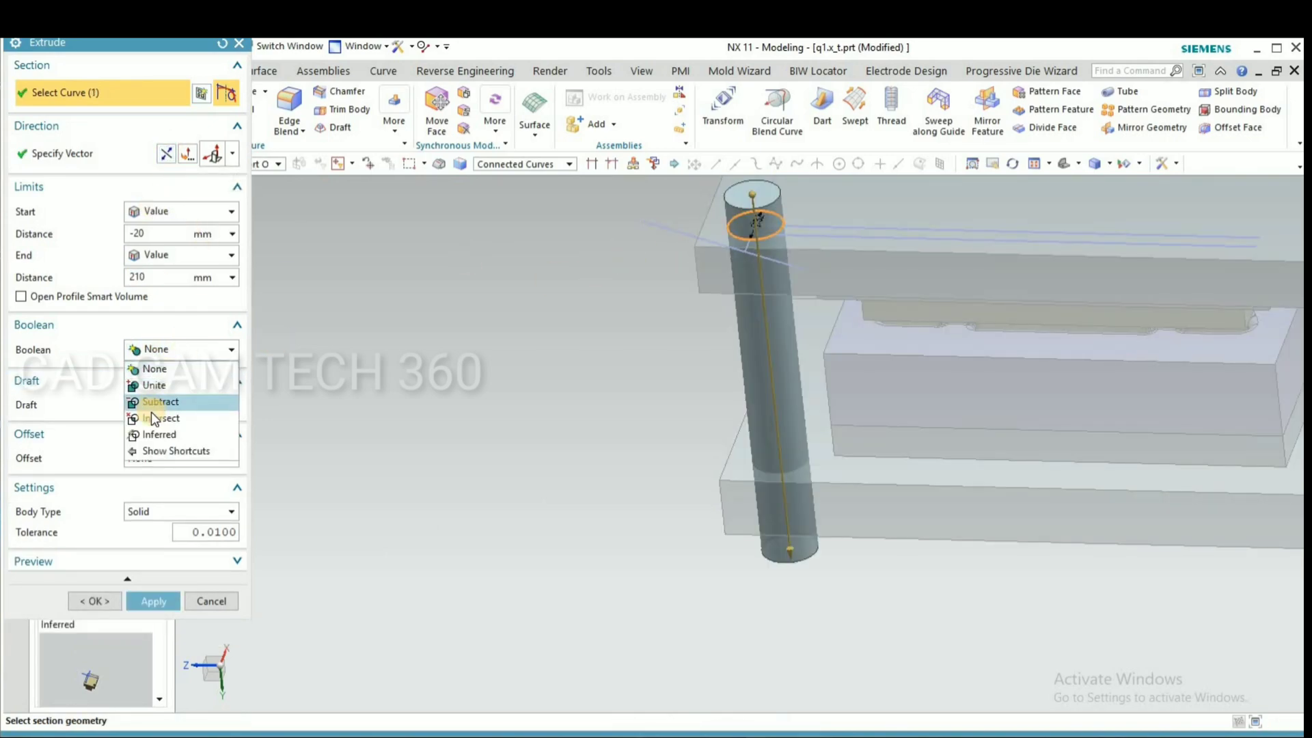
{"action": "left_click", "coordinate": [153, 404]}
{"action": "left_click", "coordinate": [762, 460]}
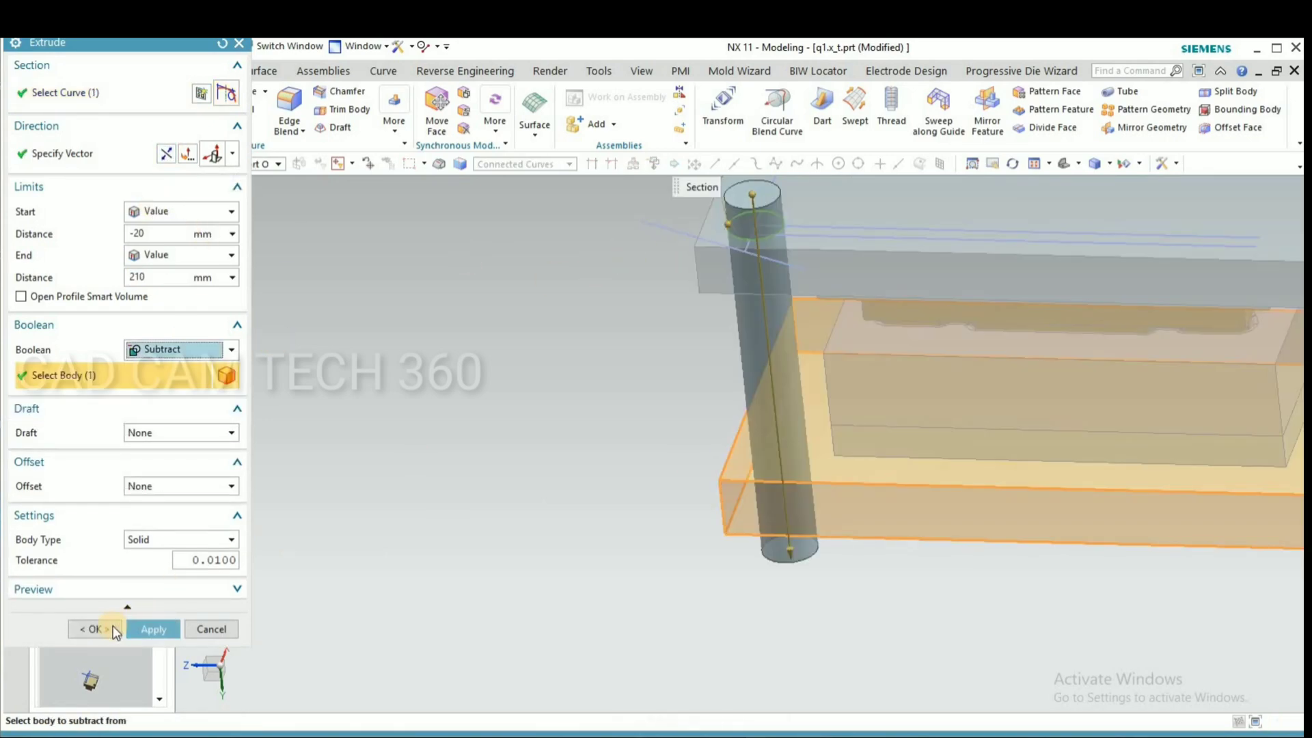
{"action": "middle_click", "coordinate": [421, 441]}
- Begin another extrusion of the corner circle as a separate body, with the Boolean set to None
{"action": "scroll", "coordinate": [476, 502], "scroll_direction": "down", "scroll_amount": 1}
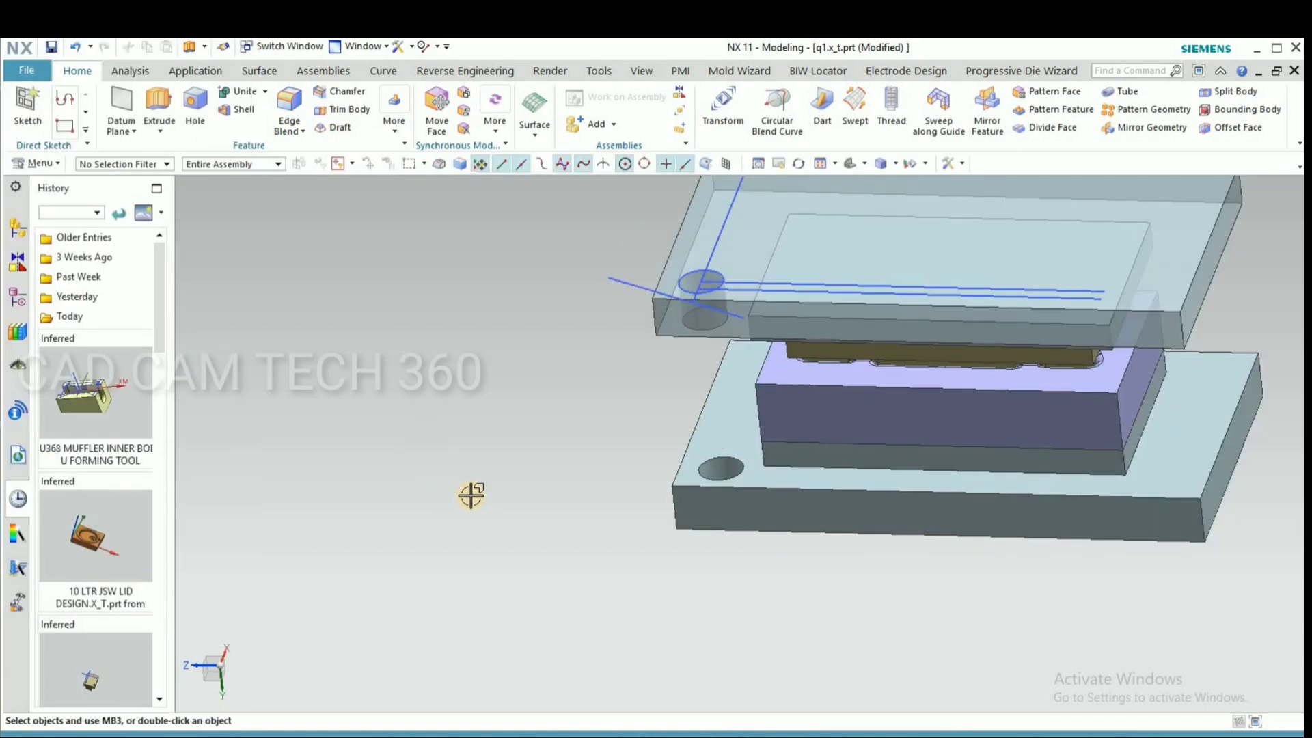
{"action": "key", "text": "x"}
{"action": "left_click", "coordinate": [184, 349]}
{"action": "left_click", "coordinate": [153, 375]}
{"action": "scroll", "coordinate": [704, 281], "scroll_direction": "up", "scroll_amount": 5}
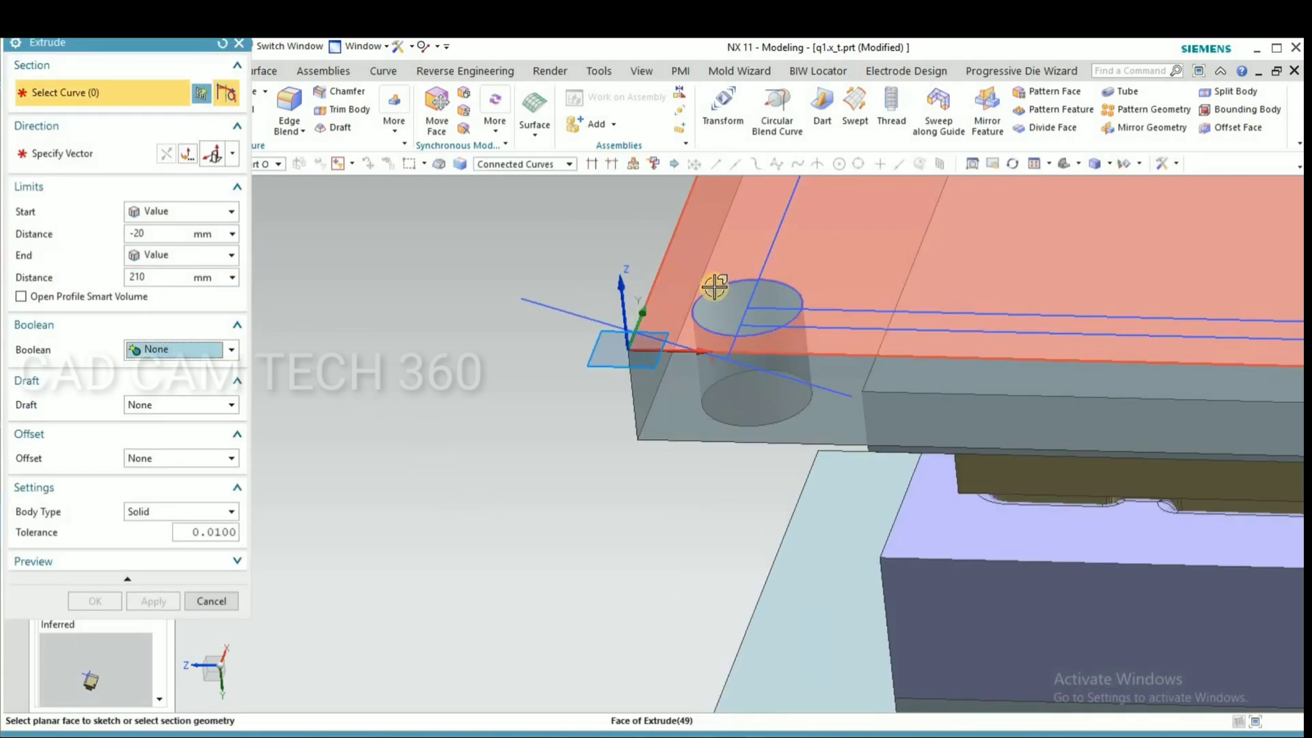
{"action": "left_click", "coordinate": [704, 293]}
- Set the pillar extrusion's start to 4 mm and end to 181 mm so it stays within both plates, and create it
{"action": "middle_click_drag", "start_coordinate": [704, 292], "coordinate": [670, 542]}
{"action": "scroll", "coordinate": [728, 555], "scroll_direction": "up", "scroll_amount": 3}
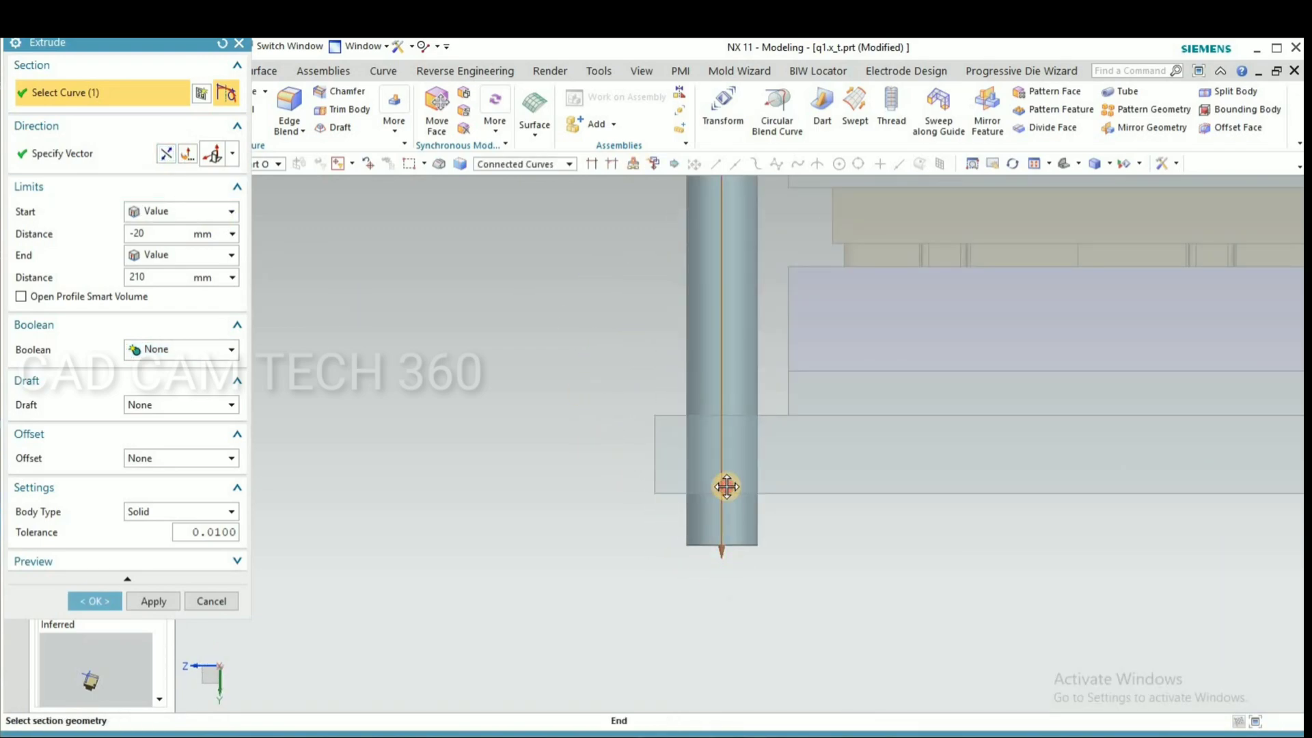
{"action": "left_click_drag", "start_coordinate": [726, 487], "coordinate": [727, 491]}
{"action": "scroll", "coordinate": [700, 569], "scroll_direction": "down", "scroll_amount": 4}
{"action": "scroll", "coordinate": [727, 346], "scroll_direction": "up", "scroll_amount": 7}
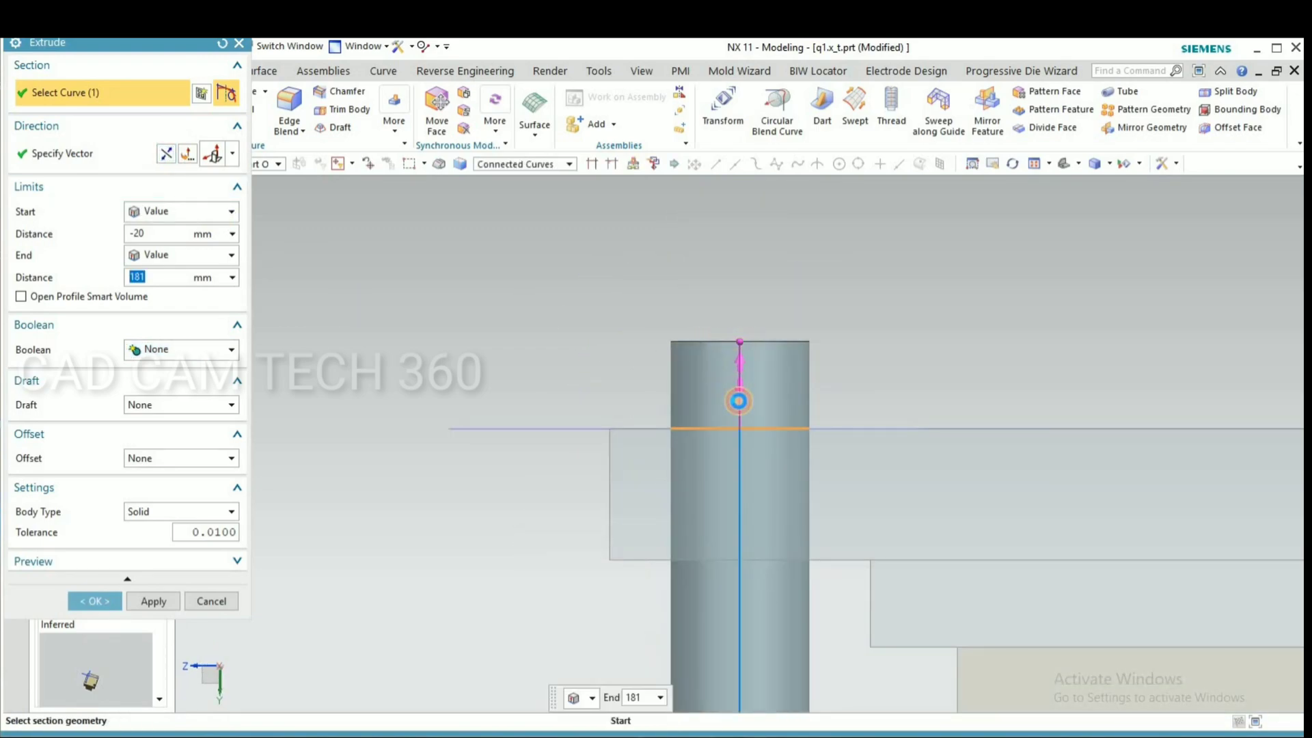
{"action": "left_click_drag", "start_coordinate": [740, 342], "coordinate": [741, 450]}
{"action": "scroll", "coordinate": [712, 337], "scroll_direction": "down", "scroll_amount": 5}
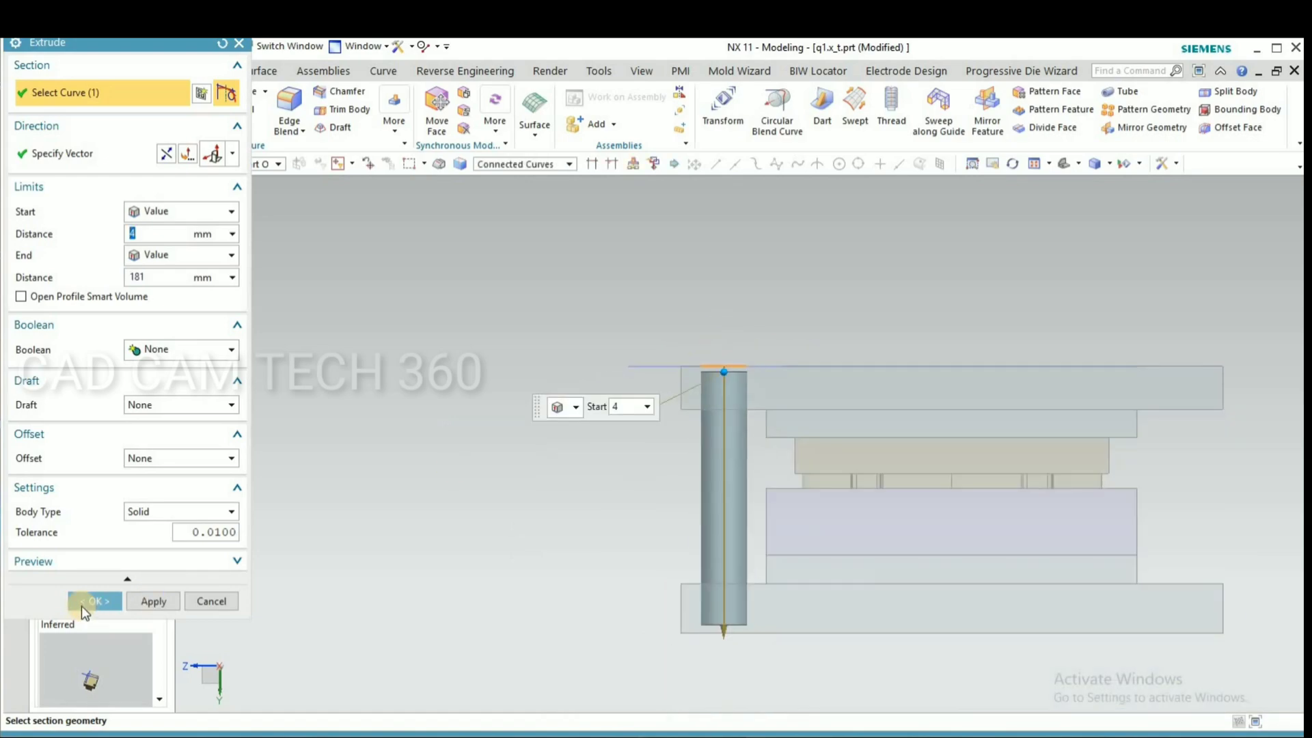
{"action": "left_click", "coordinate": [82, 605]}
{"action": "middle_click_drag", "start_coordinate": [550, 491], "coordinate": [520, 546]}
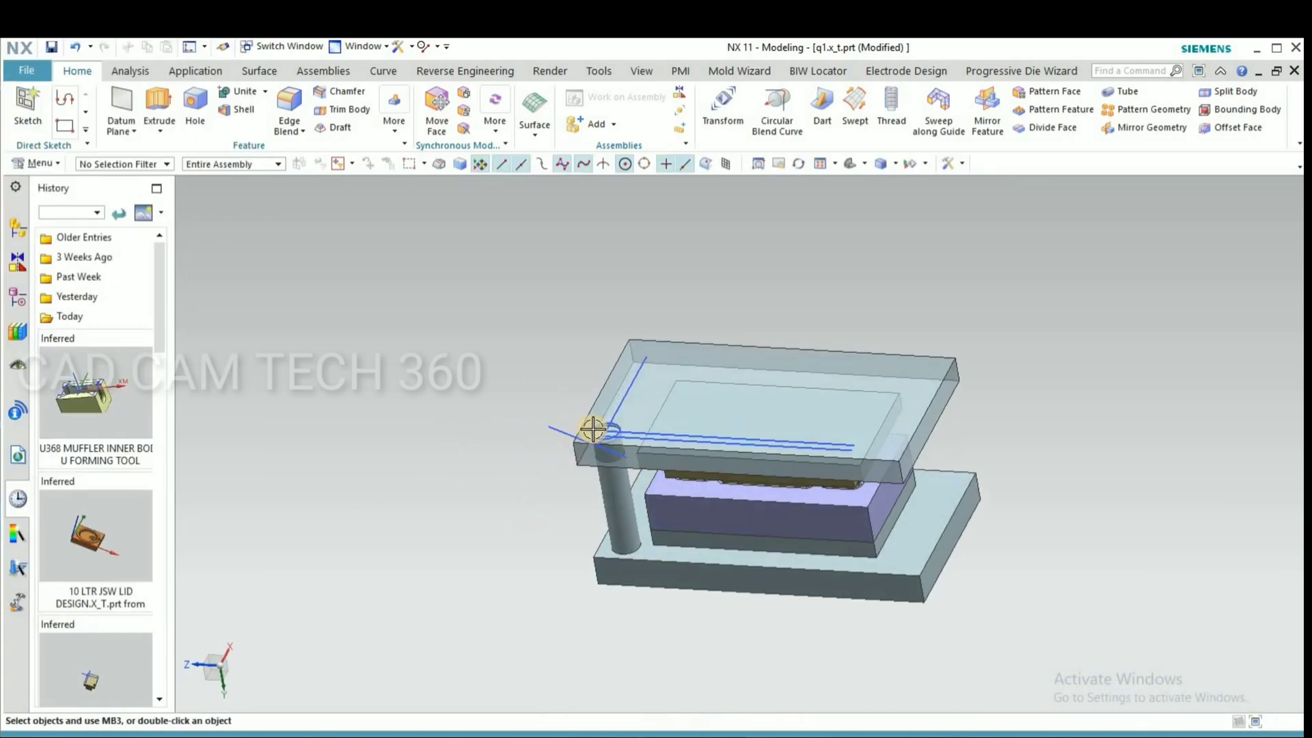
- Measure the projected distance from the translucent plate's face to the pillar's recessed end face
{"action": "scroll", "coordinate": [593, 429], "scroll_direction": "up", "scroll_amount": 8}
{"action": "left_click", "coordinate": [138, 77]}
{"action": "left_click", "coordinate": [114, 93]}
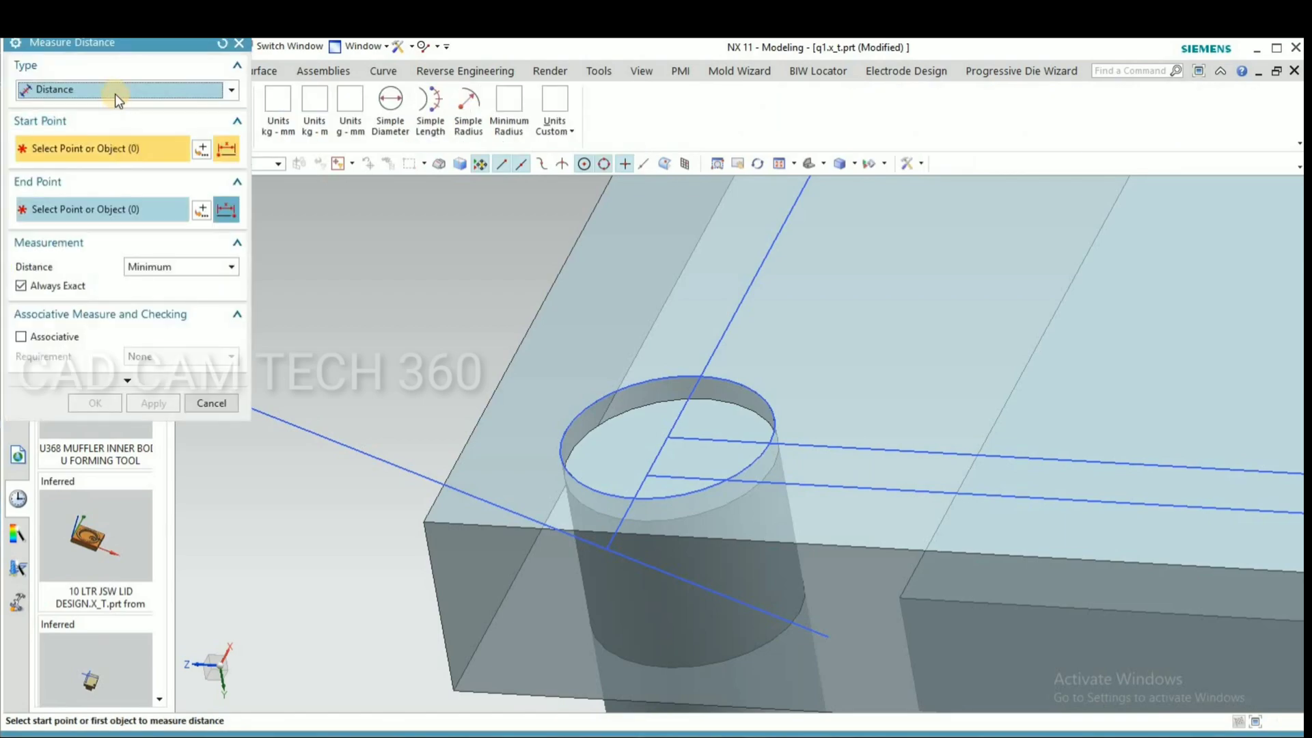
{"action": "left_click", "coordinate": [115, 93]}
{"action": "left_click", "coordinate": [75, 125]}
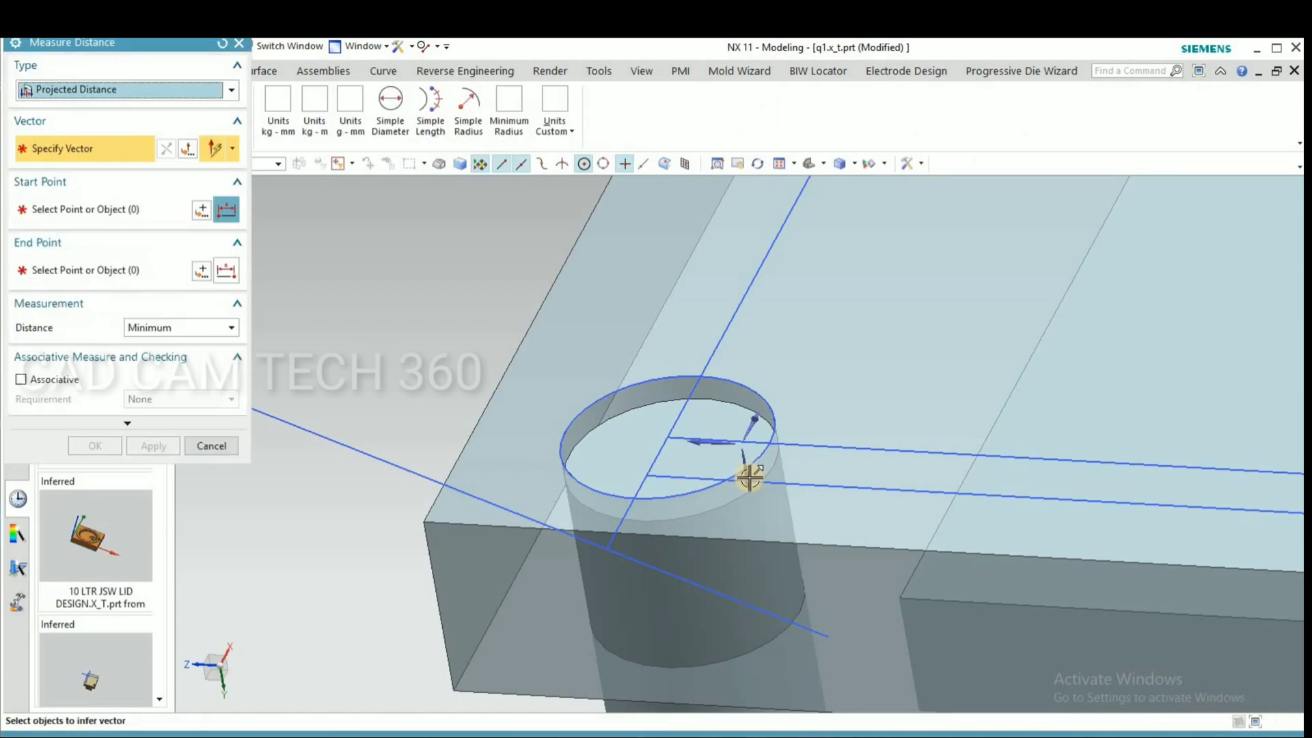
{"action": "left_click", "coordinate": [571, 349]}
{"action": "left_click", "coordinate": [572, 349]}
{"action": "left_click", "coordinate": [615, 457]}
{"action": "left_click", "coordinate": [220, 444]}
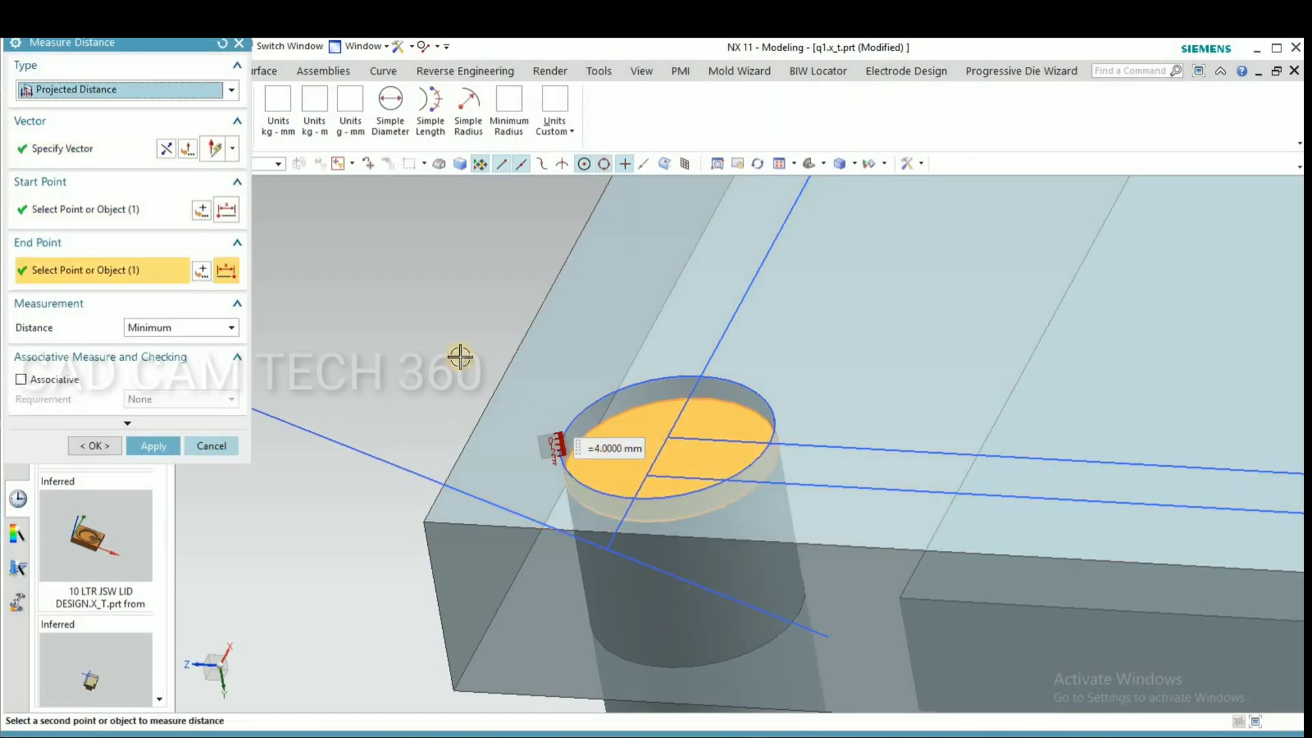
- Measure how deep the pillar's opposite end sits inside the hole in the lower large plate's underside
{"action": "scroll", "coordinate": [460, 355], "scroll_direction": "down", "scroll_amount": 7}
{"action": "middle_click_drag", "start_coordinate": [533, 510], "coordinate": [498, 280]}
{"action": "left_click", "coordinate": [32, 111]}
{"action": "scroll", "coordinate": [522, 304], "scroll_direction": "up", "scroll_amount": 4}
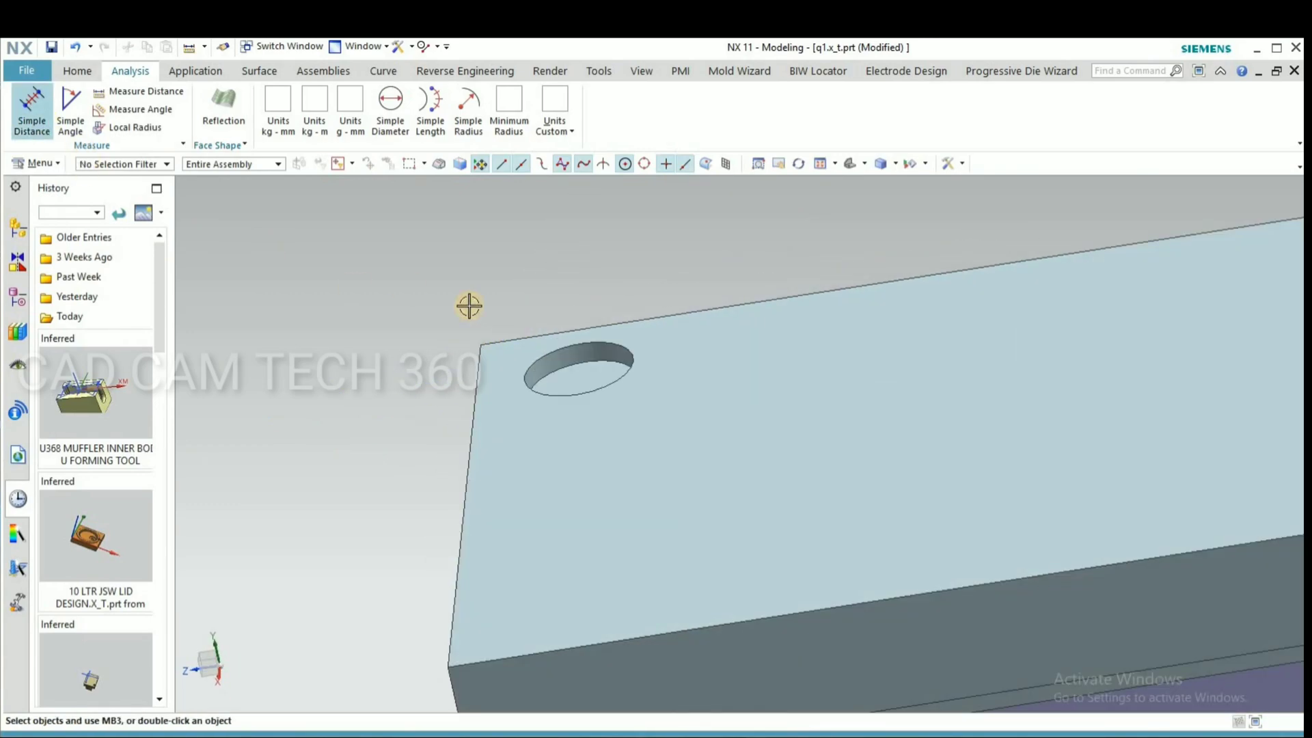
{"action": "scroll", "coordinate": [480, 311], "scroll_direction": "up", "scroll_amount": 3}
{"action": "left_click", "coordinate": [584, 417]}
{"action": "left_click", "coordinate": [634, 437]}
{"action": "left_click", "coordinate": [212, 192]}
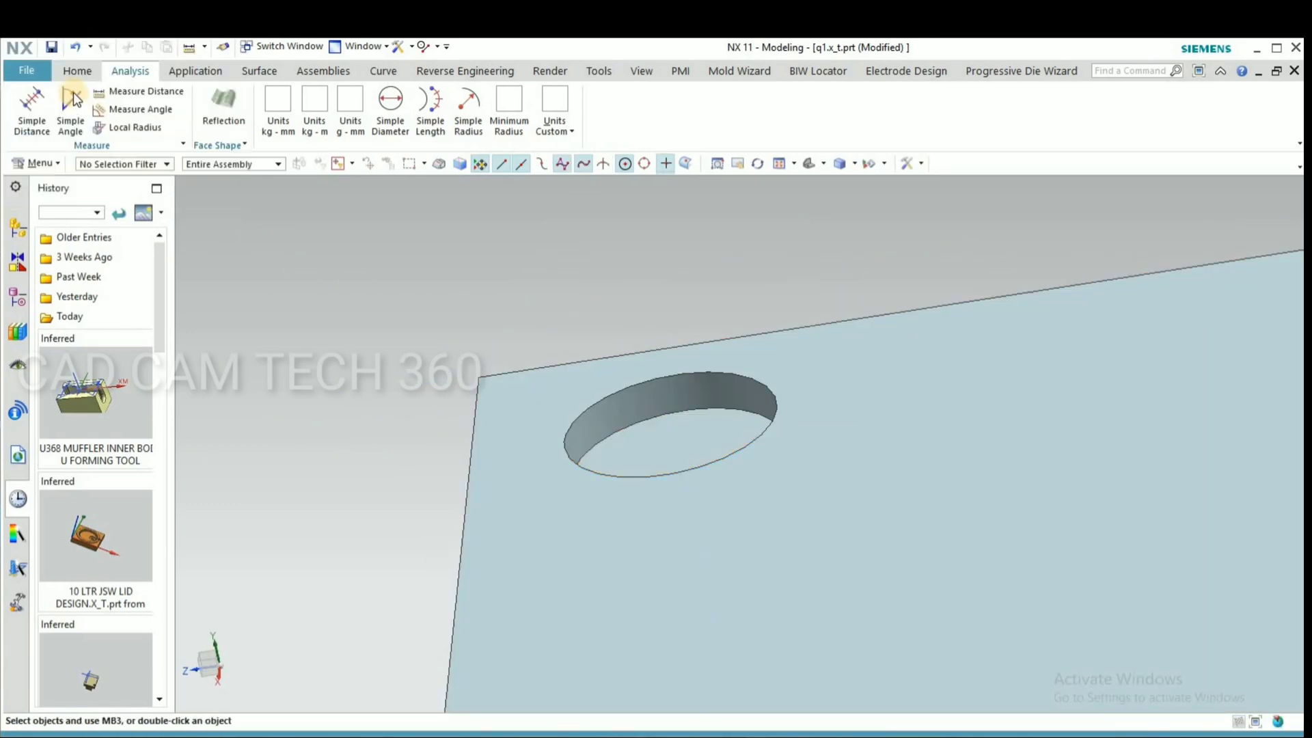
- Offset the pillar's recessed end face at the lower plate's underside by 2 mm with Offset Region
{"action": "scroll", "coordinate": [444, 92], "scroll_direction": "up", "scroll_amount": 1}
{"action": "left_click", "coordinate": [464, 93]}
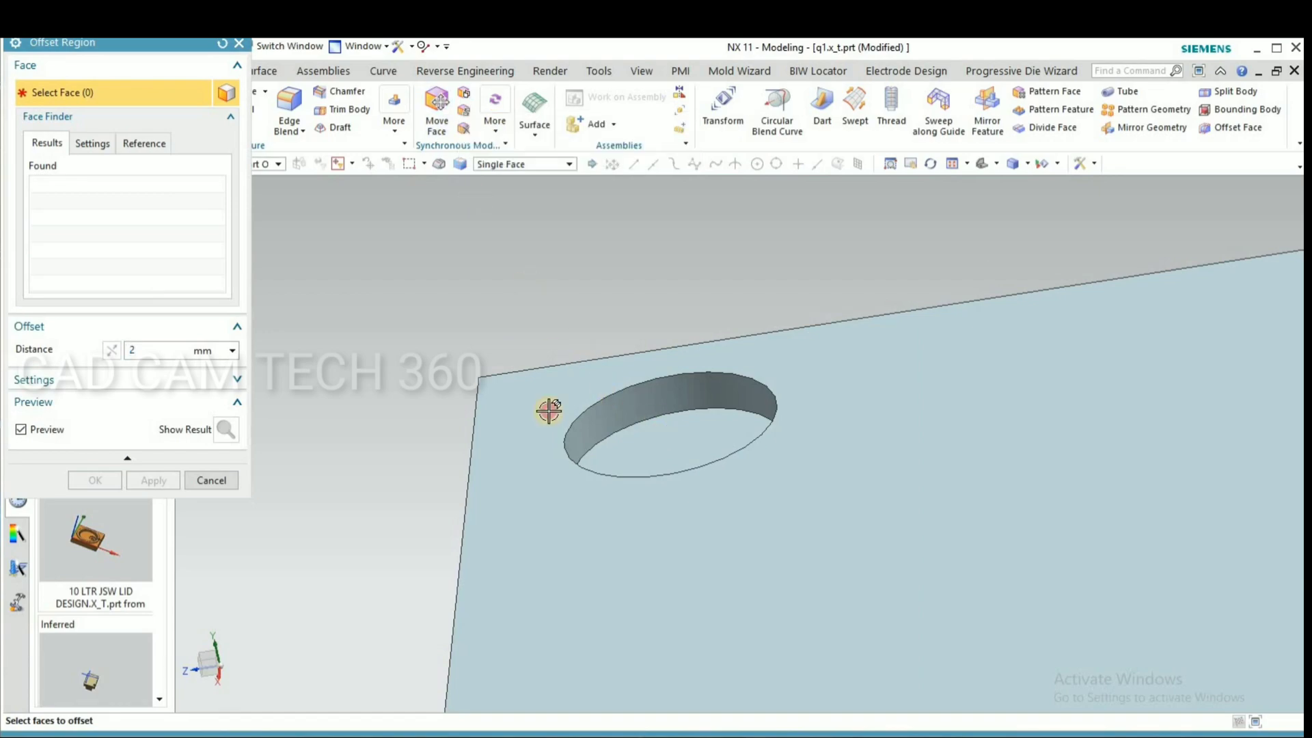
{"action": "left_click", "coordinate": [573, 427]}
{"action": "left_click", "coordinate": [95, 480]}
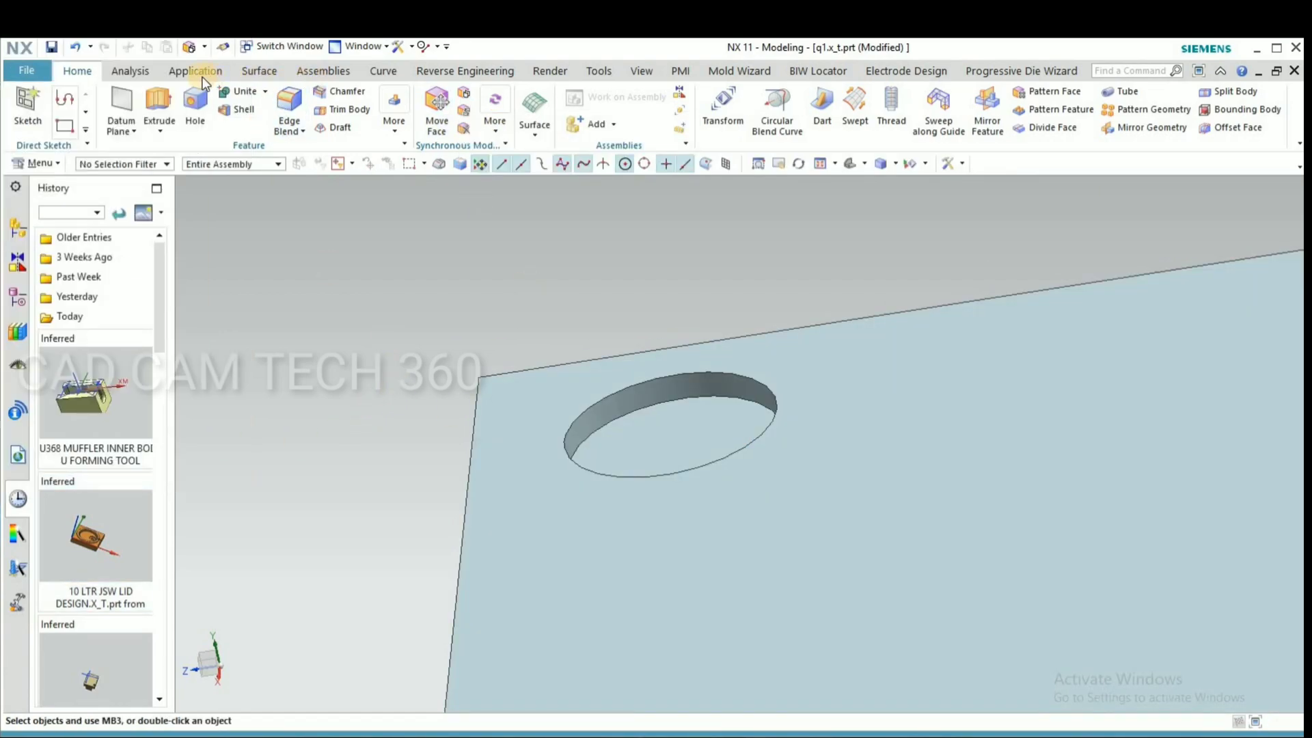
- Remeasure the distance from the lower plate's underside to the pillar's offset end face
{"action": "left_click", "coordinate": [129, 70]}
{"action": "left_click", "coordinate": [31, 110]}
{"action": "left_click", "coordinate": [545, 372]}
{"action": "left_click", "coordinate": [647, 433]}
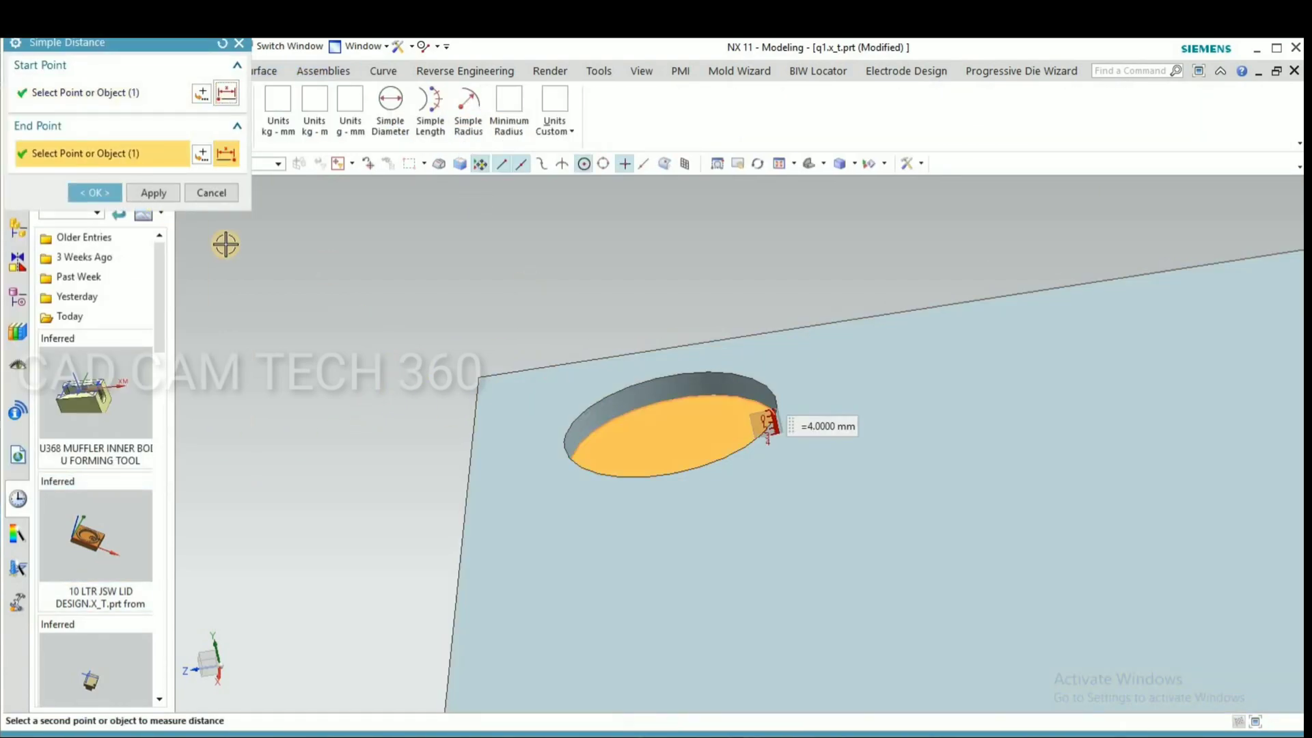
{"action": "key", "text": "Escape"}
{"action": "scroll", "coordinate": [521, 365], "scroll_direction": "down", "scroll_amount": 8}
{"action": "middle_click_drag", "start_coordinate": [644, 425], "coordinate": [480, 492]}
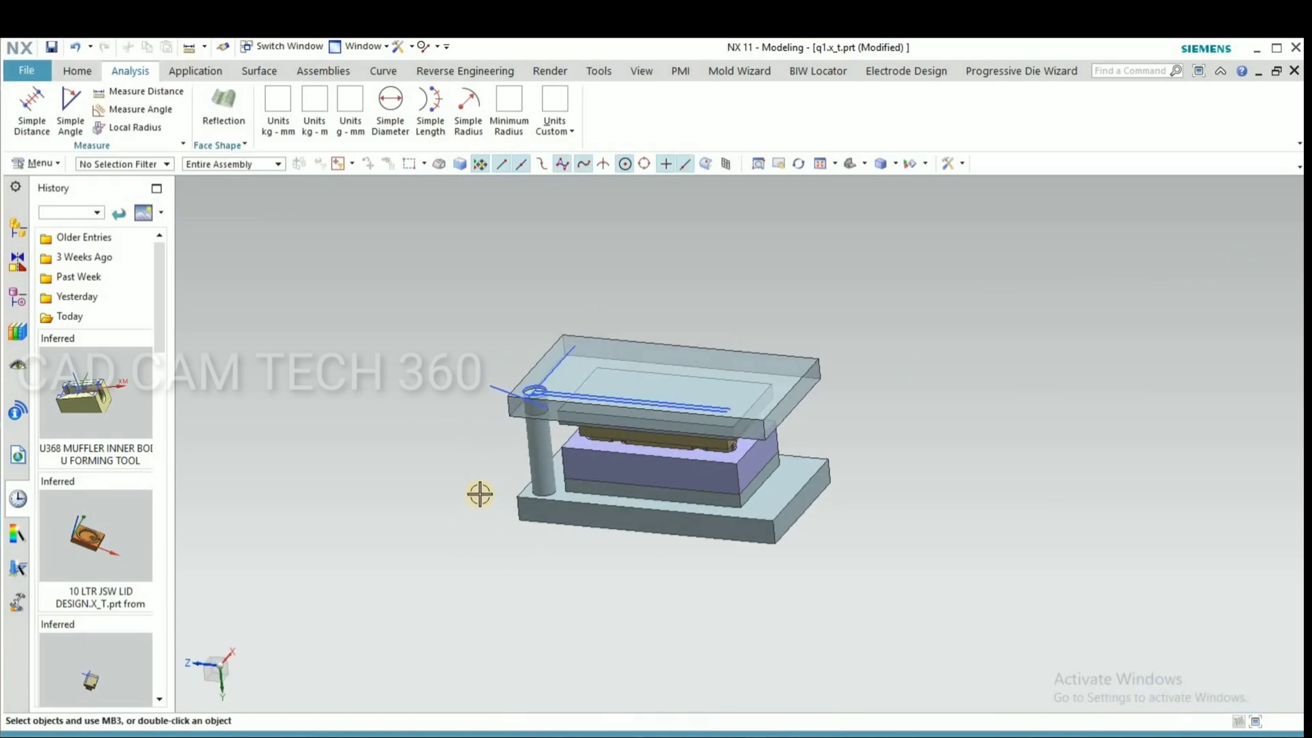
{"action": "scroll", "coordinate": [482, 489], "scroll_direction": "up", "scroll_amount": 3}
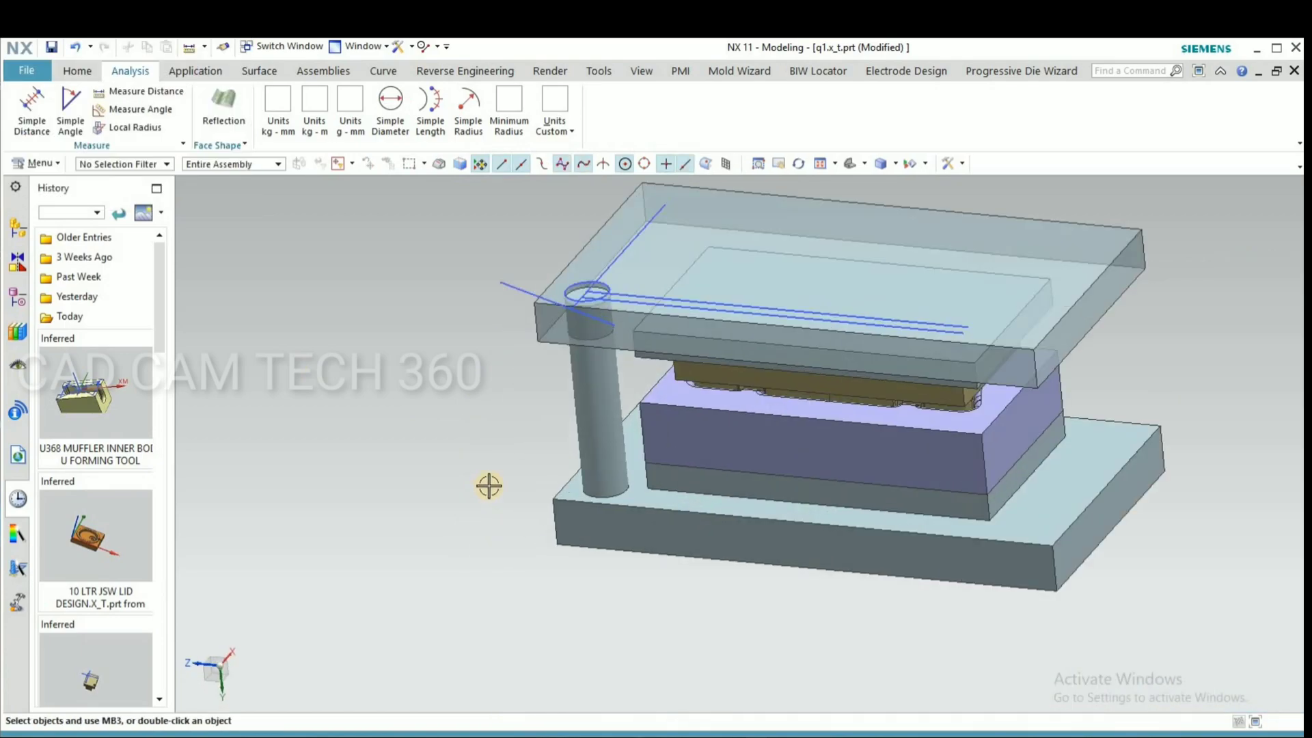
- Try to subtract the pillar from the lower large plate with Keep Tool enabled
{"action": "left_click", "coordinate": [82, 71]}
{"action": "left_click", "coordinate": [252, 134]}
{"action": "left_click", "coordinate": [600, 514]}
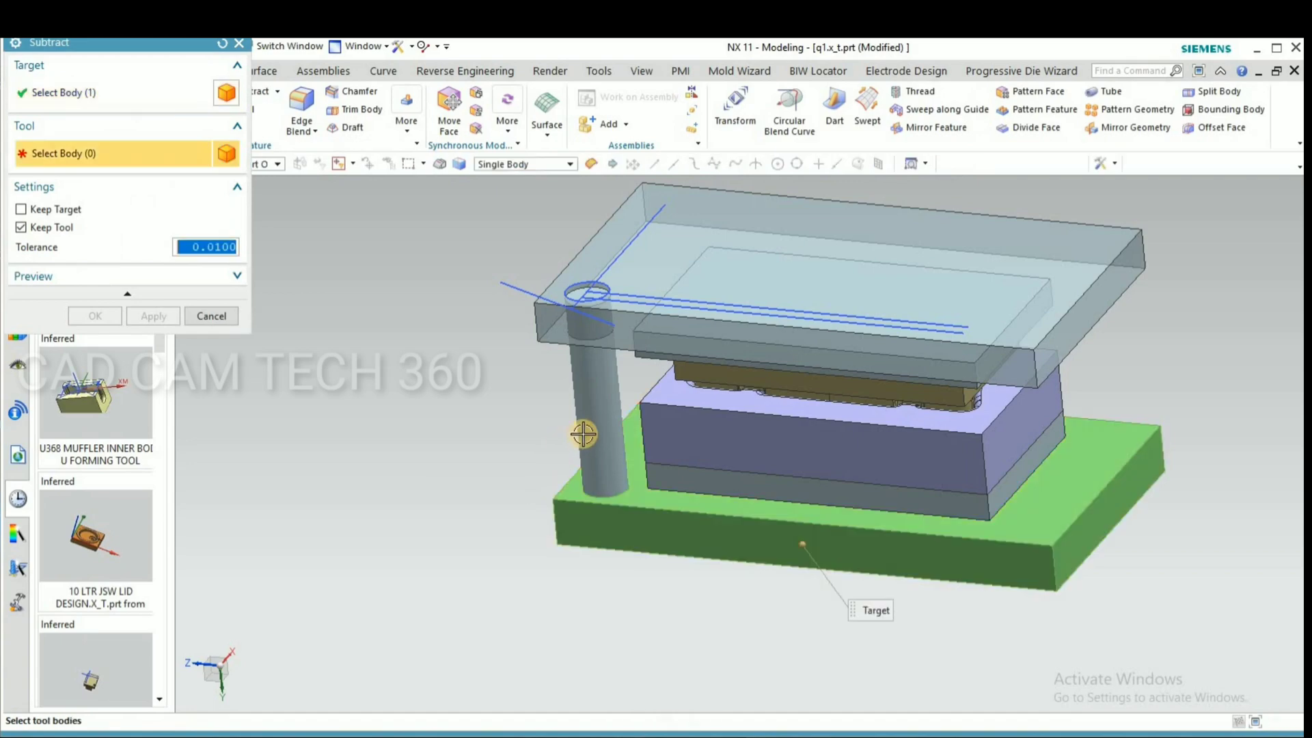
{"action": "left_click", "coordinate": [596, 434]}
{"action": "left_click", "coordinate": [117, 318]}
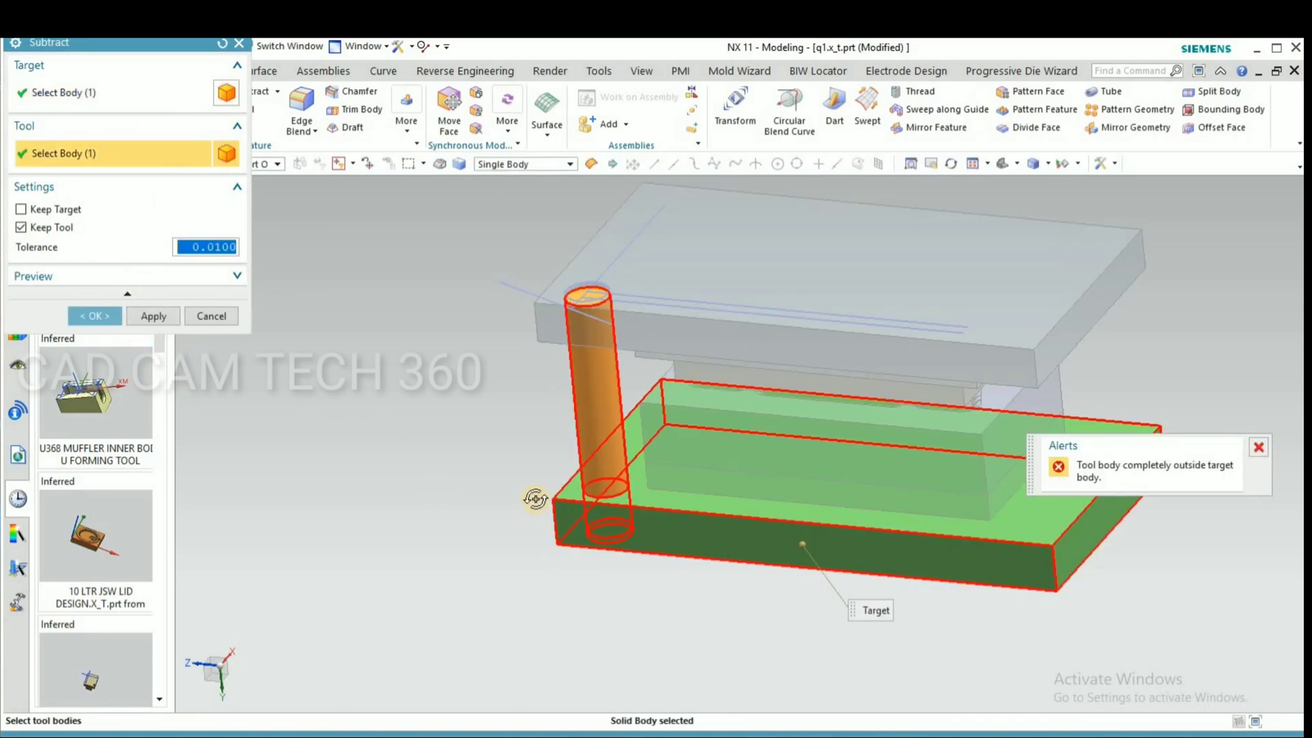
{"action": "middle_click_drag", "start_coordinate": [535, 499], "coordinate": [244, 331]}
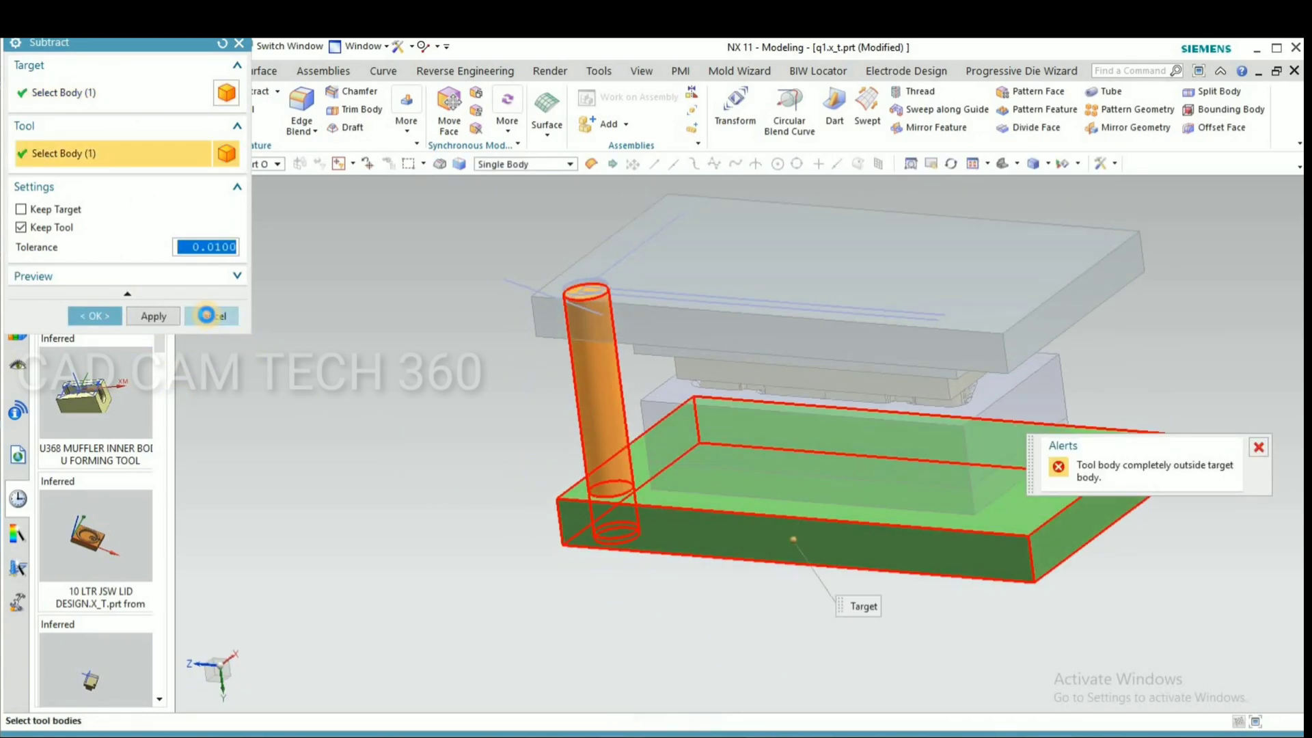
{"action": "left_click", "coordinate": [206, 315]}
- Split the pillar body with a new plane placed on the lower large plate's upper face
{"action": "middle_click_drag", "start_coordinate": [478, 513], "coordinate": [462, 502]}
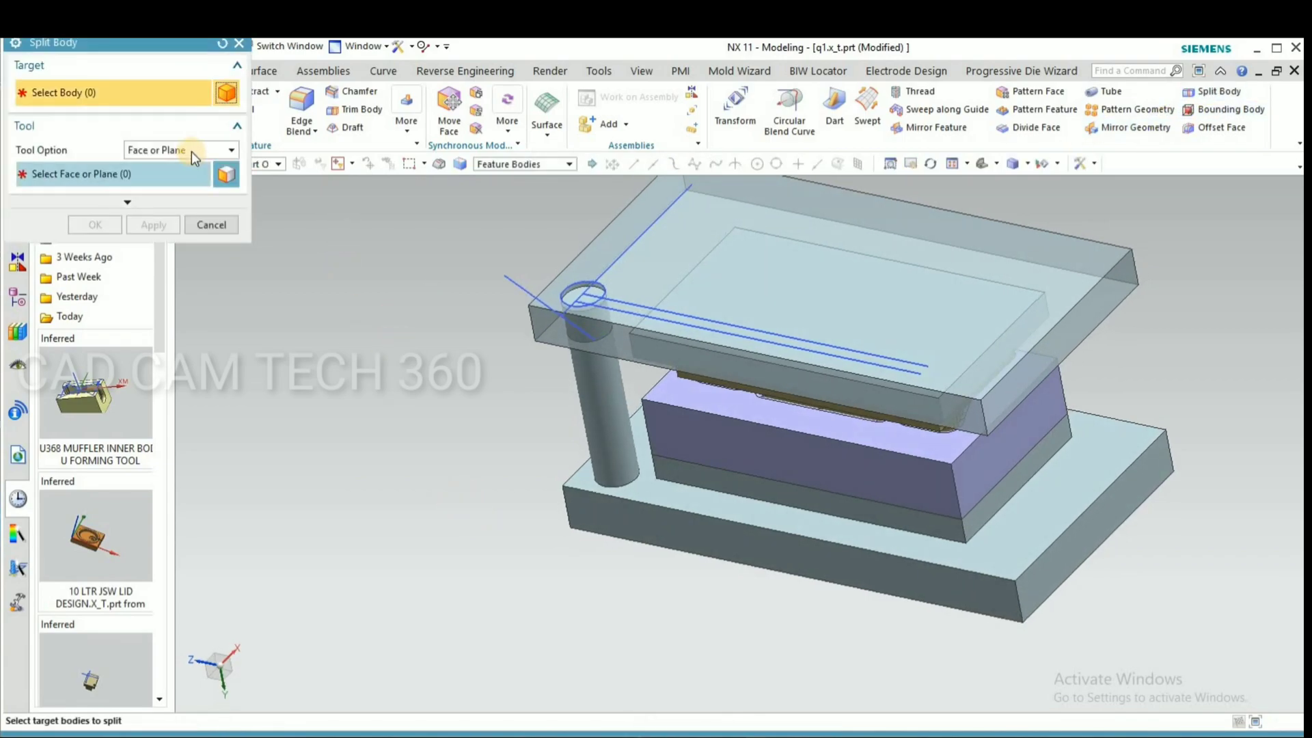
{"action": "left_click", "coordinate": [179, 150]}
{"action": "left_click", "coordinate": [147, 178]}
{"action": "scroll", "coordinate": [631, 420], "scroll_direction": "down", "scroll_amount": 3}
{"action": "left_click", "coordinate": [539, 483]}
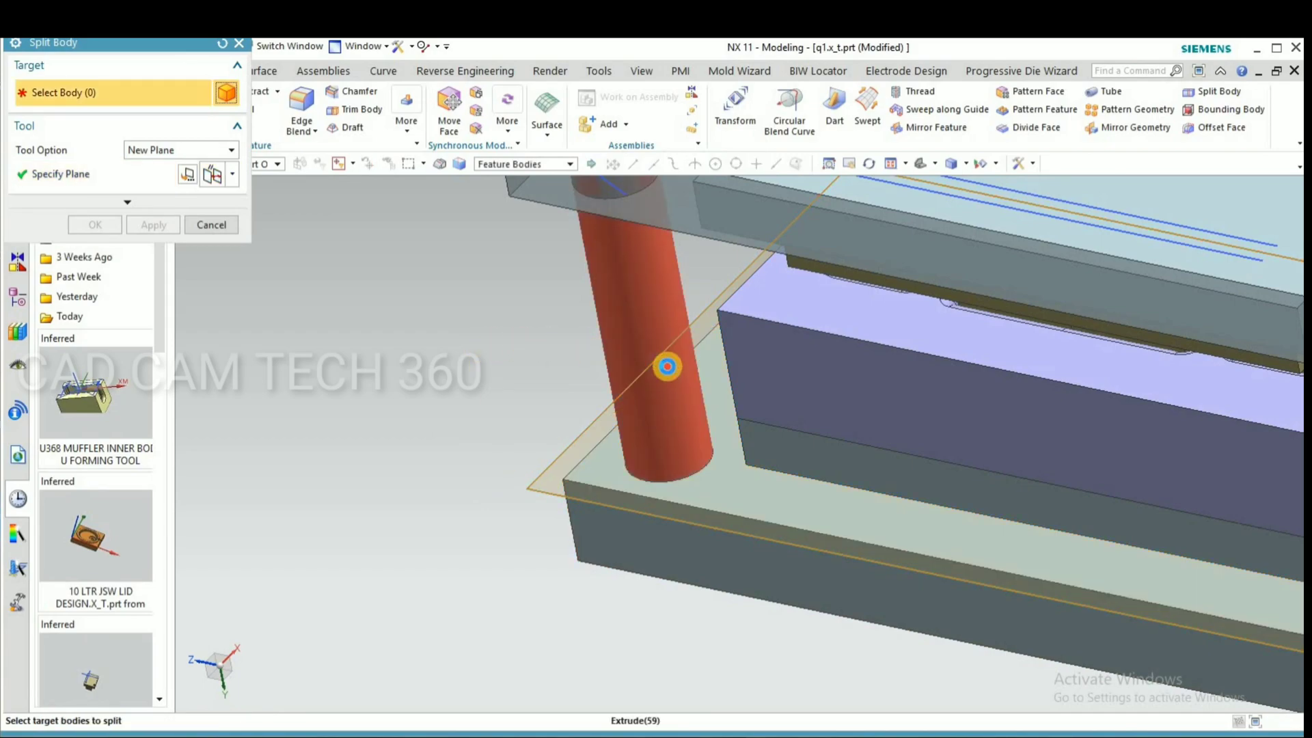
{"action": "left_click", "coordinate": [665, 367]}
{"action": "left_click", "coordinate": [105, 223]}
{"action": "scroll", "coordinate": [443, 479], "scroll_direction": "up", "scroll_amount": 3}
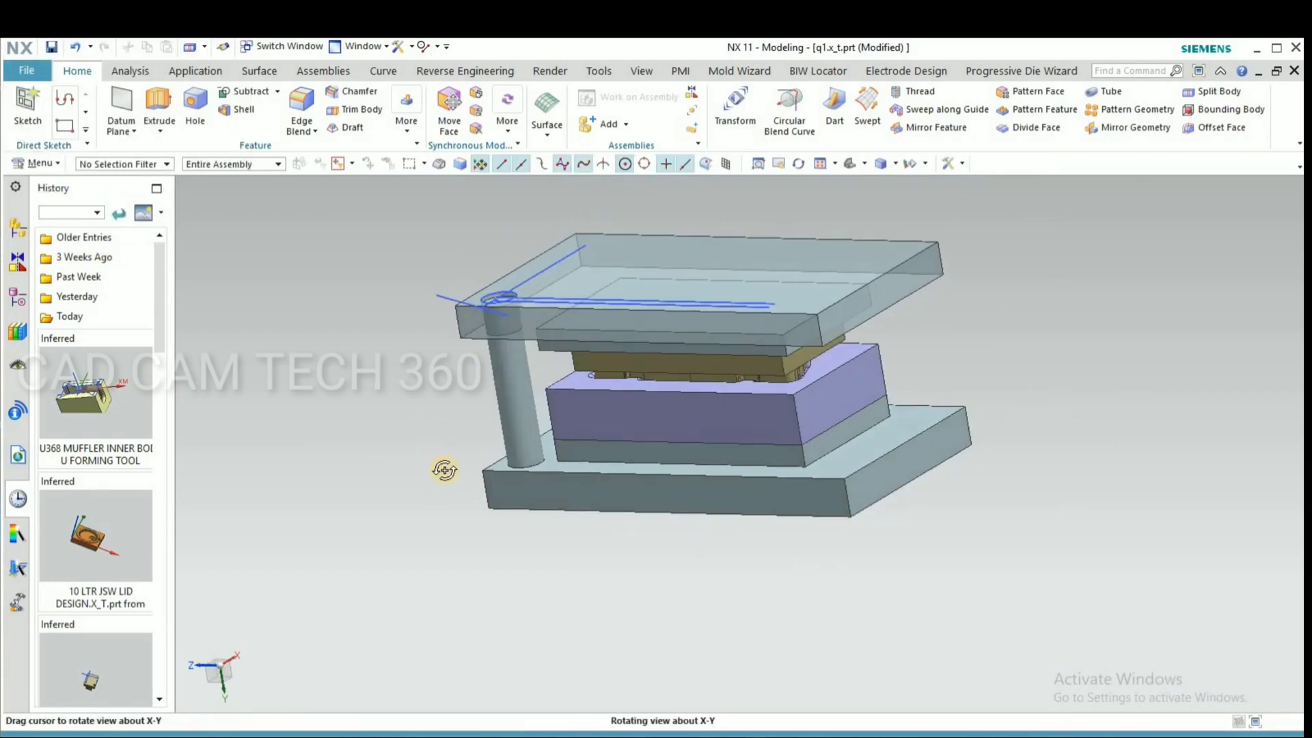
- Split the pillar again with a new plane offset 5 mm above the lower large plate's upper face
{"action": "scroll", "coordinate": [519, 646], "scroll_direction": "down", "scroll_amount": 5}
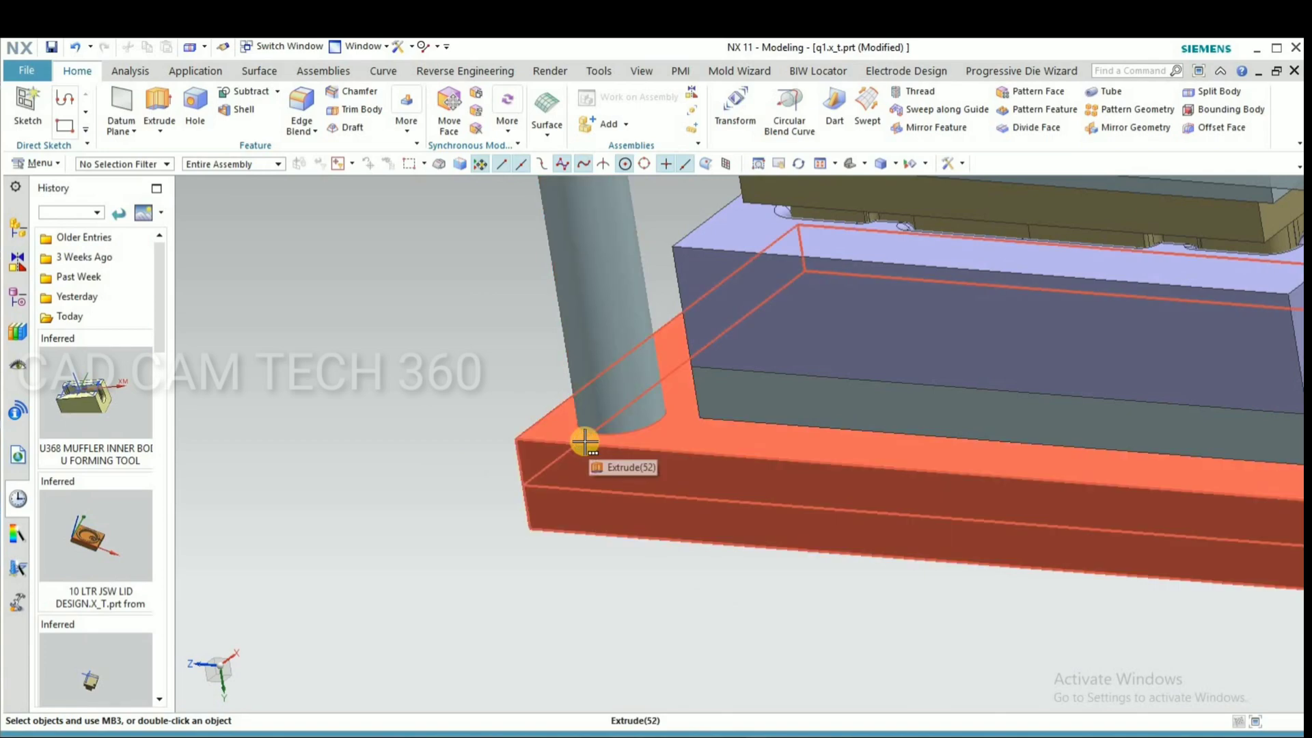
{"action": "scroll", "coordinate": [568, 468], "scroll_direction": "up", "scroll_amount": 2}
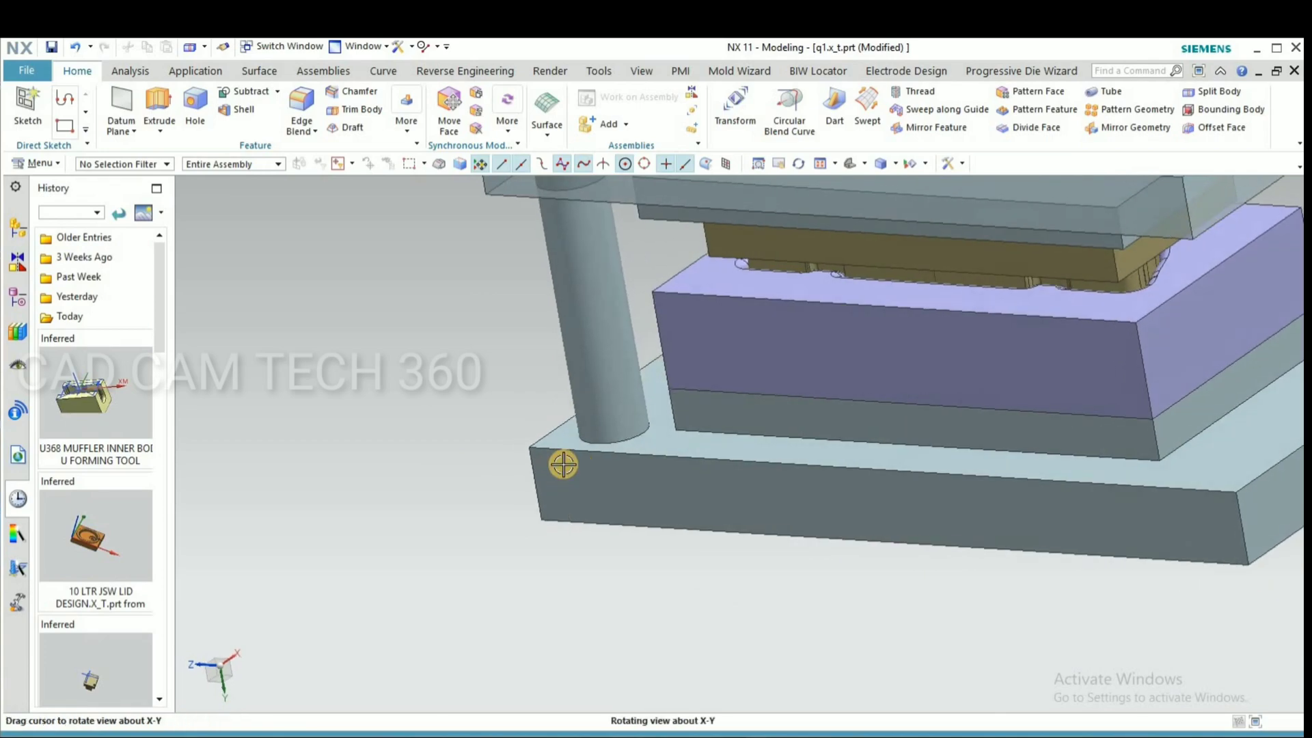
{"action": "left_click", "coordinate": [1218, 91]}
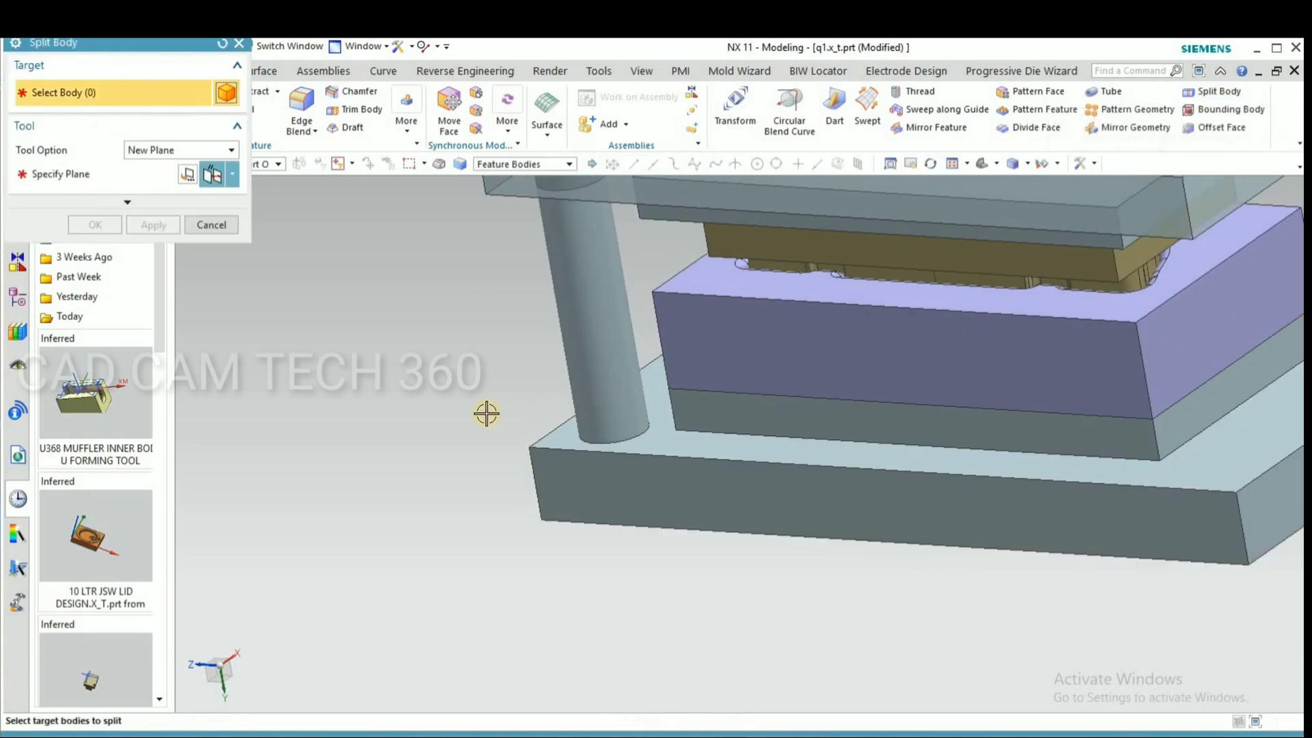
{"action": "scroll", "coordinate": [676, 459], "scroll_direction": "down", "scroll_amount": 3}
{"action": "left_click", "coordinate": [702, 393]}
{"action": "middle_click", "coordinate": [568, 401]}
{"action": "left_click", "coordinate": [638, 466]}
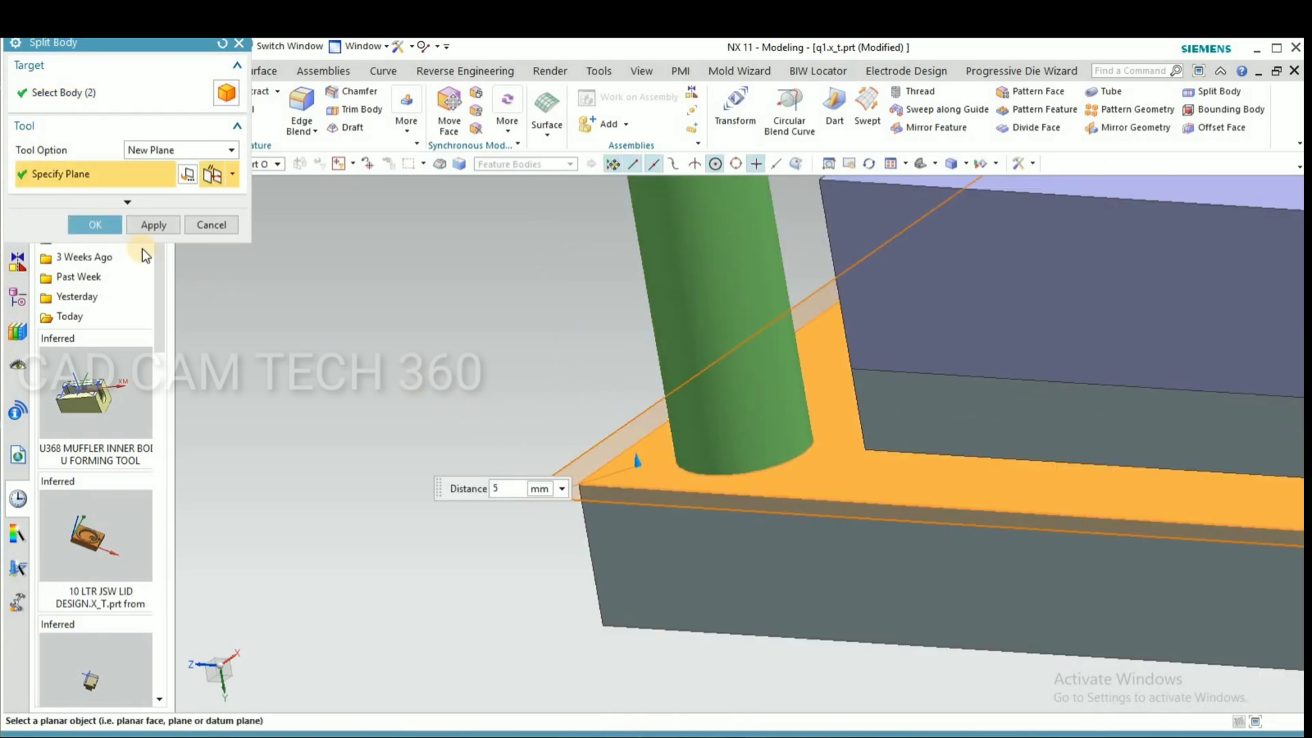
{"action": "middle_click", "coordinate": [495, 474]}
{"action": "scroll", "coordinate": [534, 351], "scroll_direction": "up", "scroll_amount": 2}
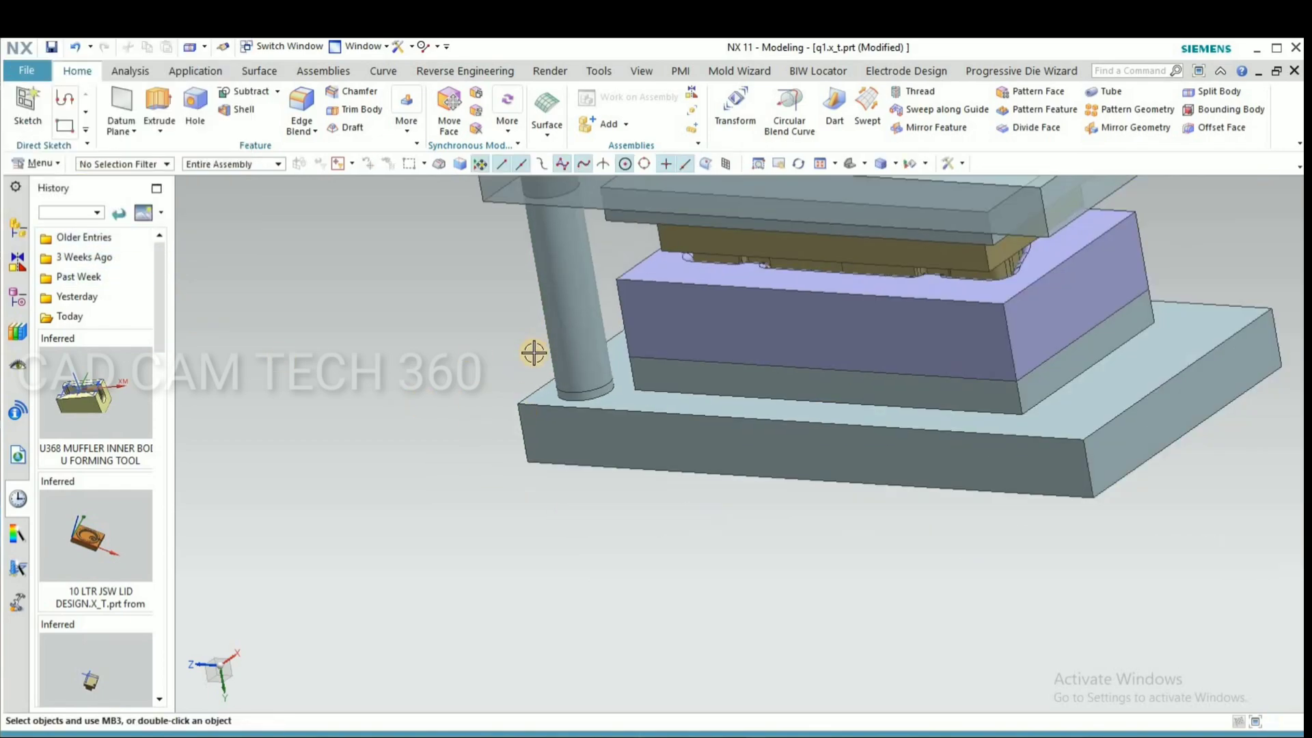
- Offset the outer face of the thin pillar slice outward to form a collar resting on the lower plate
{"action": "scroll", "coordinate": [530, 358], "scroll_direction": "down", "scroll_amount": 3}
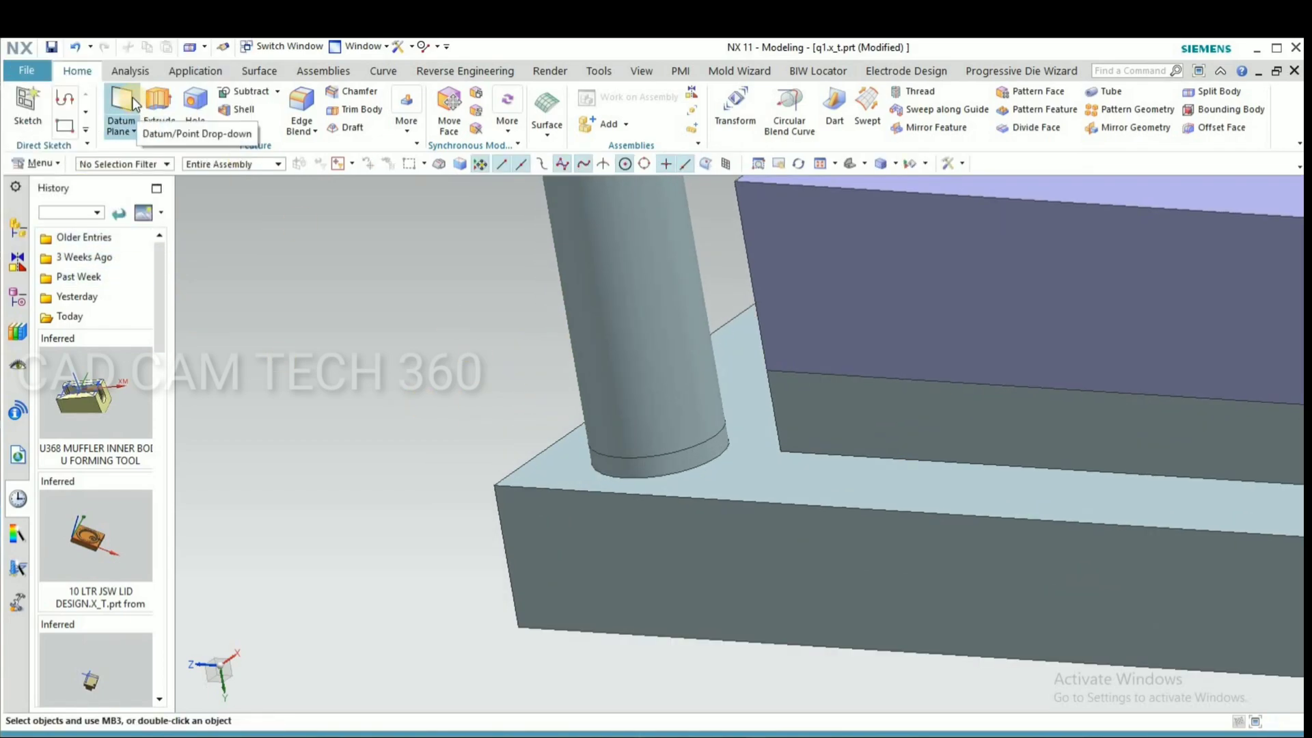
{"action": "left_click", "coordinate": [476, 90]}
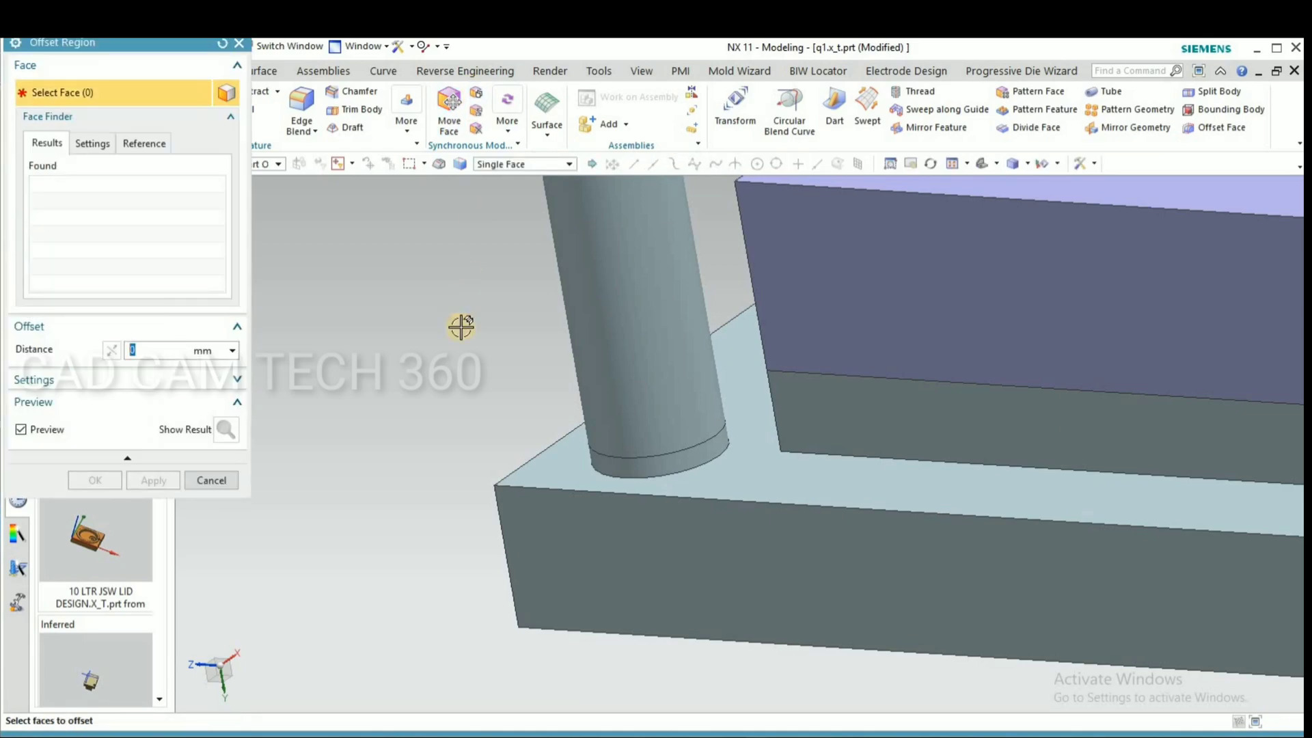
{"action": "left_click", "coordinate": [589, 470]}
{"action": "left_click", "coordinate": [95, 480]}
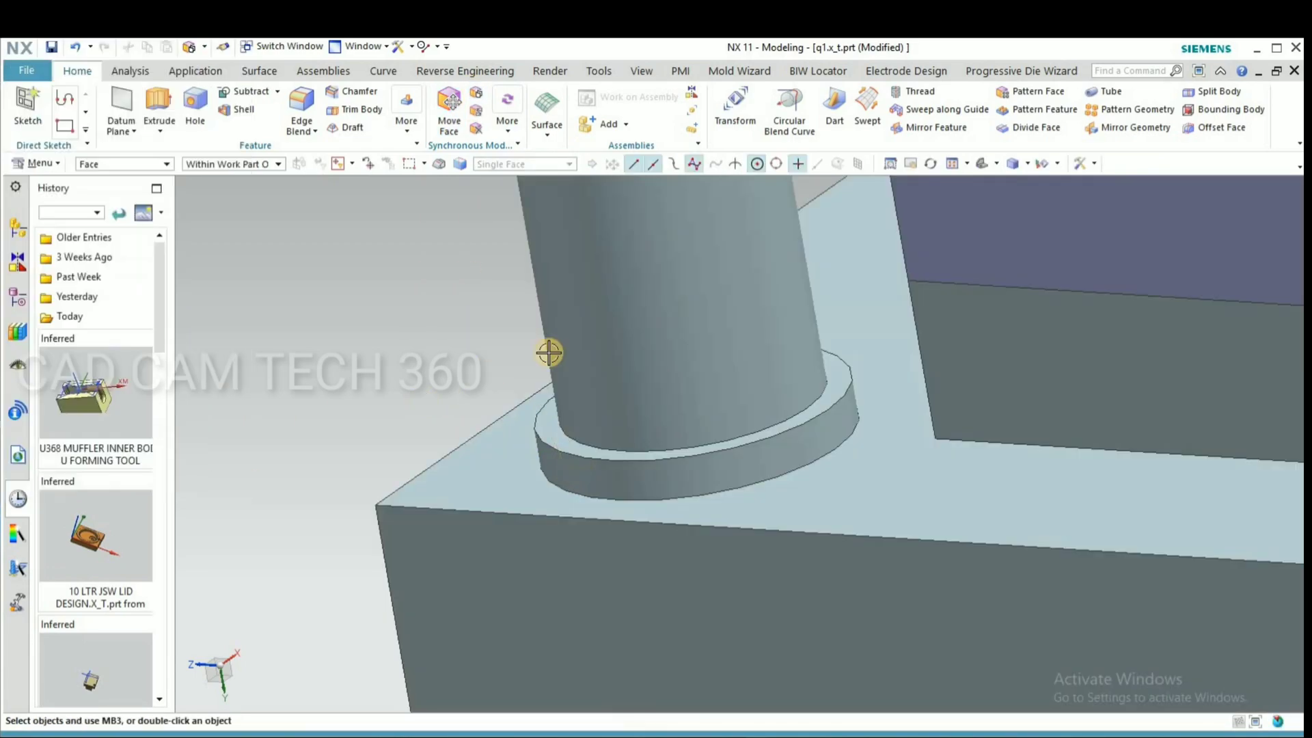
{"action": "scroll", "coordinate": [530, 456], "scroll_direction": "down", "scroll_amount": 5}
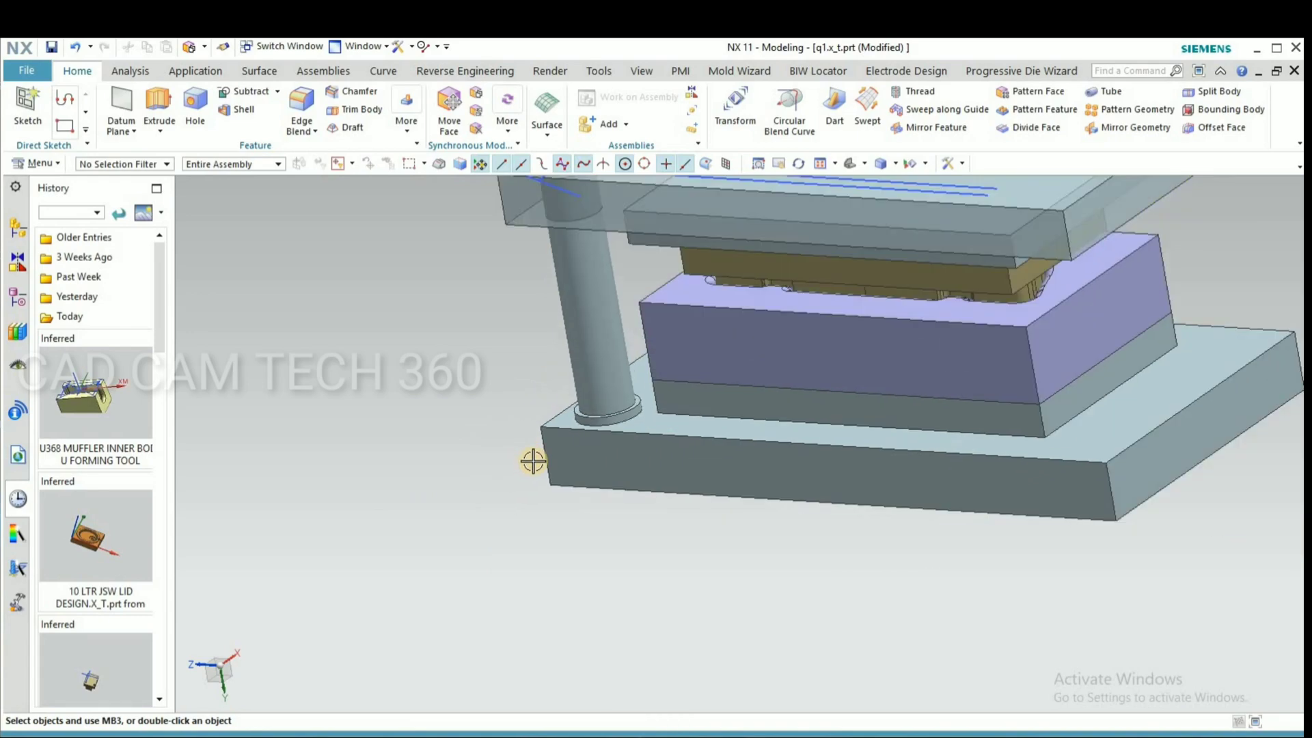
- Hide the lower large plate and unite the pillar shaft, collar and lower end into one body
{"action": "left_click", "coordinate": [568, 472]}
{"action": "key", "text": "ctrl+b"}
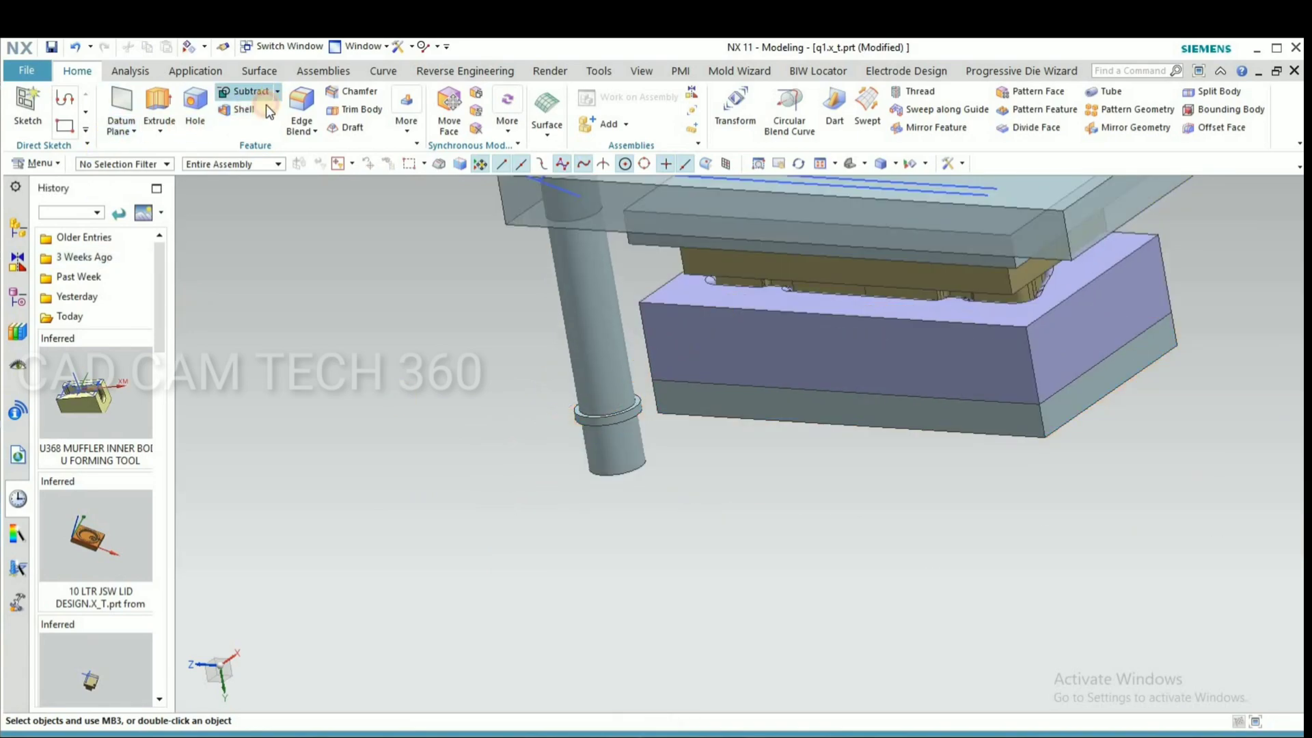
{"action": "left_click", "coordinate": [251, 116]}
{"action": "left_click", "coordinate": [592, 380]}
{"action": "left_click", "coordinate": [591, 417]}
{"action": "left_click", "coordinate": [596, 448]}
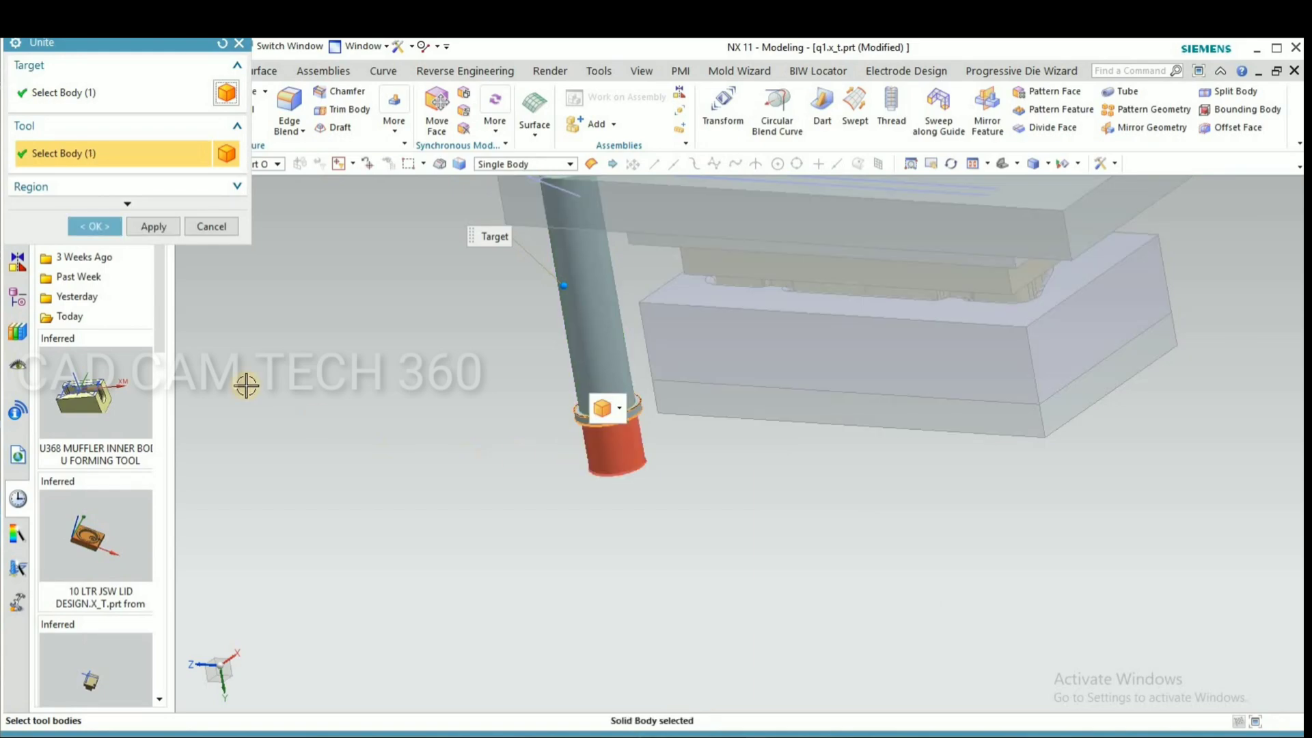
{"action": "middle_click", "coordinate": [474, 517]}
{"action": "scroll", "coordinate": [486, 518], "scroll_direction": "down", "scroll_amount": 2}
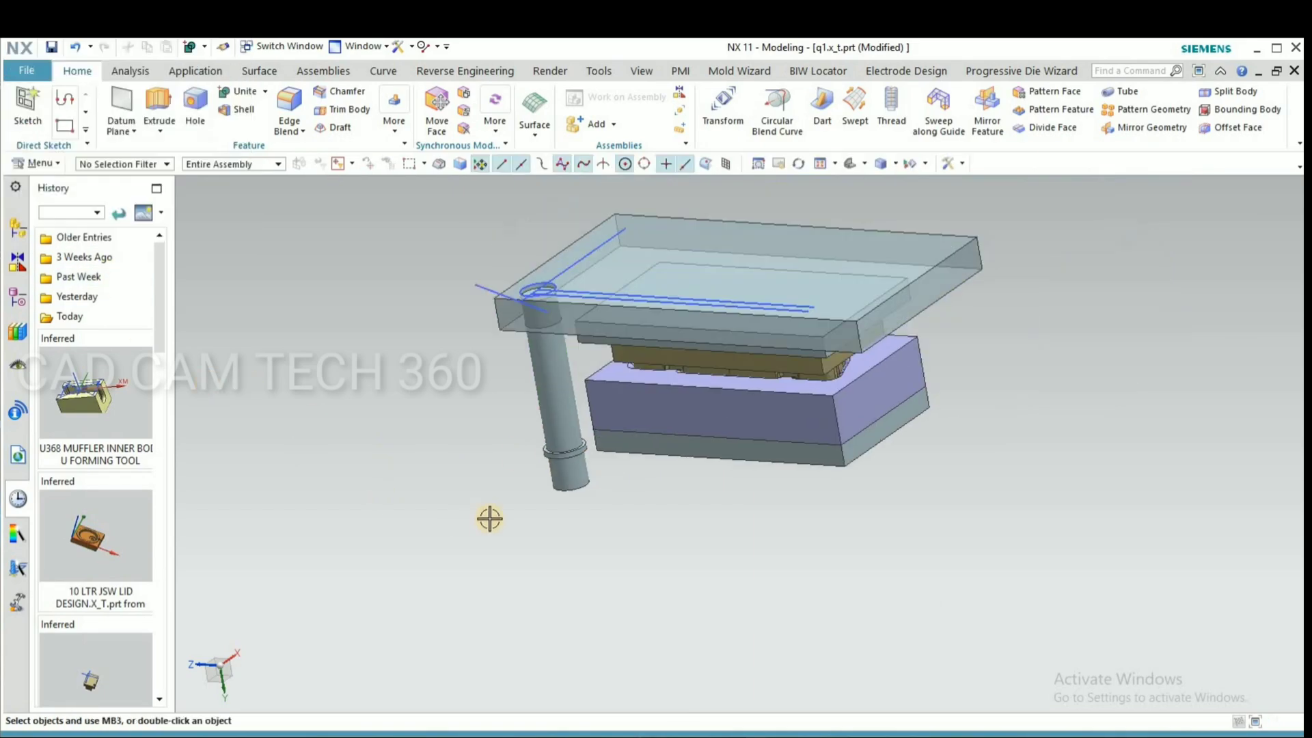
{"action": "middle_click_drag", "start_coordinate": [490, 413], "coordinate": [463, 360]}
{"action": "scroll", "coordinate": [462, 292], "scroll_direction": "up", "scroll_amount": 4}
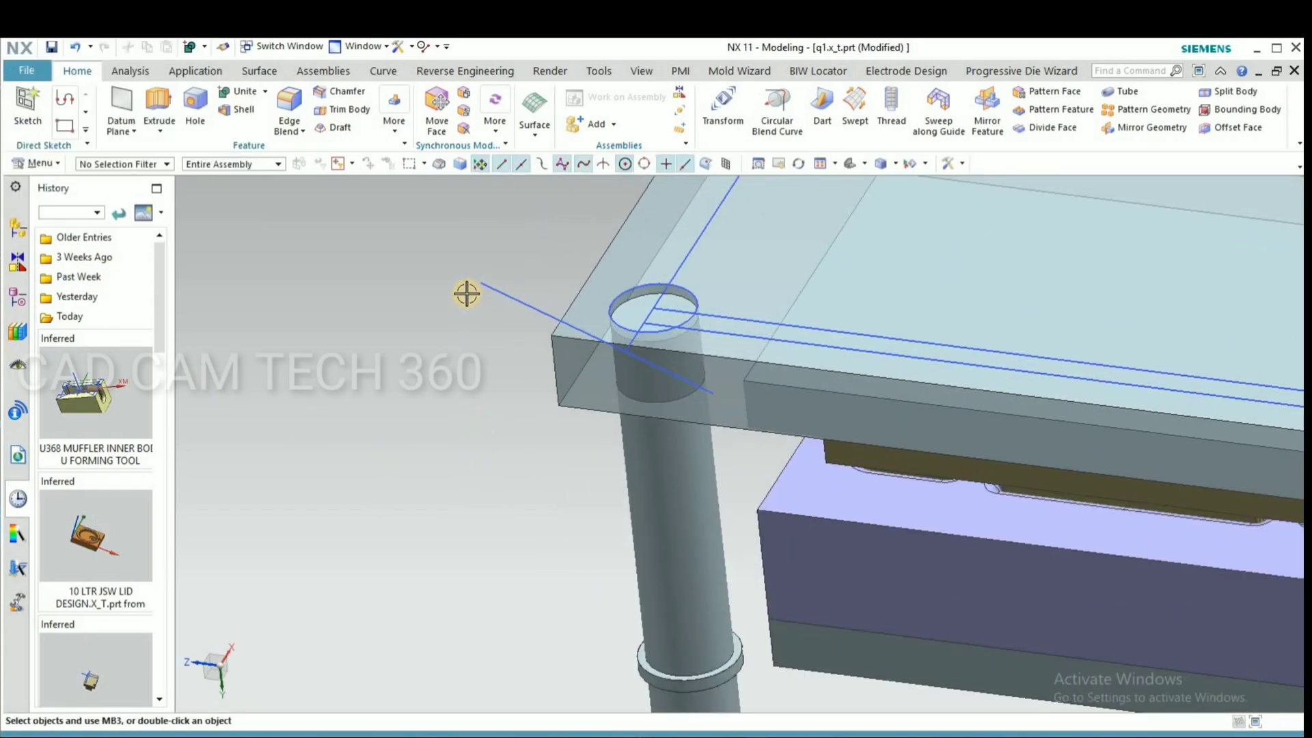
{"action": "scroll", "coordinate": [514, 332], "scroll_direction": "down", "scroll_amount": 2}
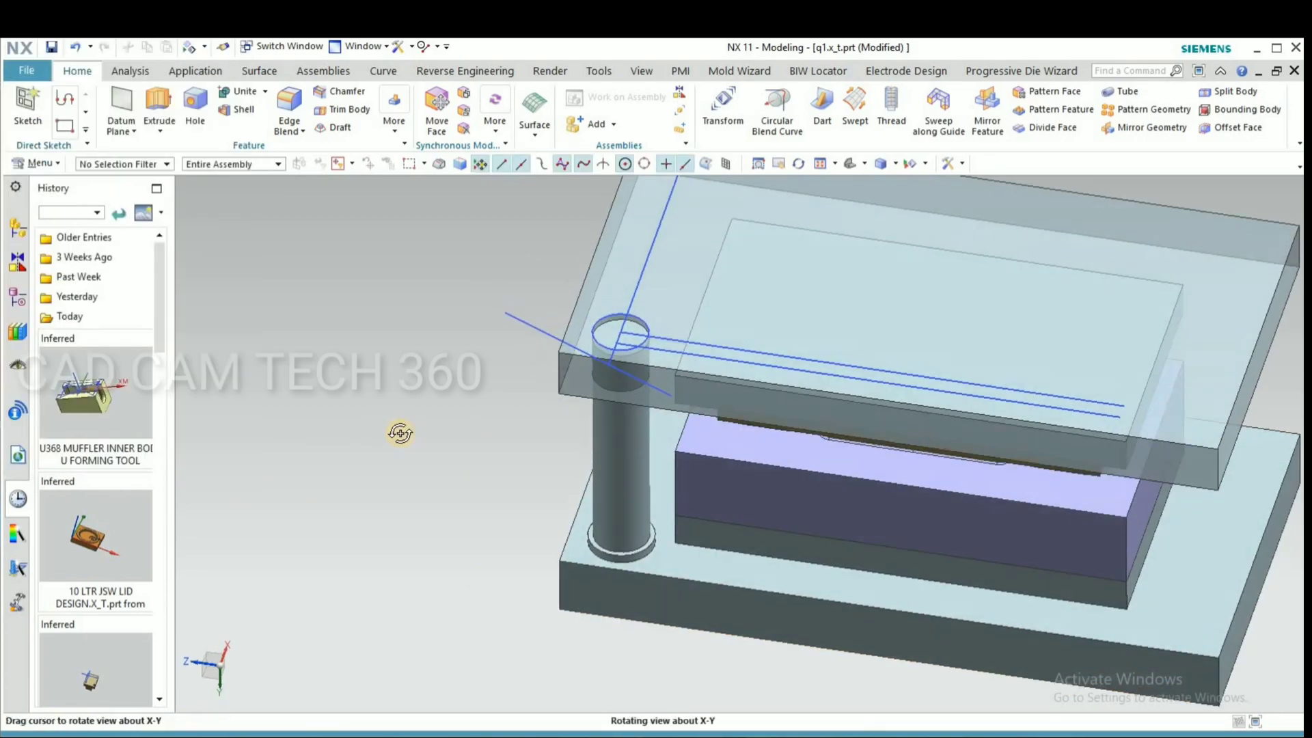
{"action": "middle_click_drag", "start_coordinate": [399, 430], "coordinate": [397, 427]}
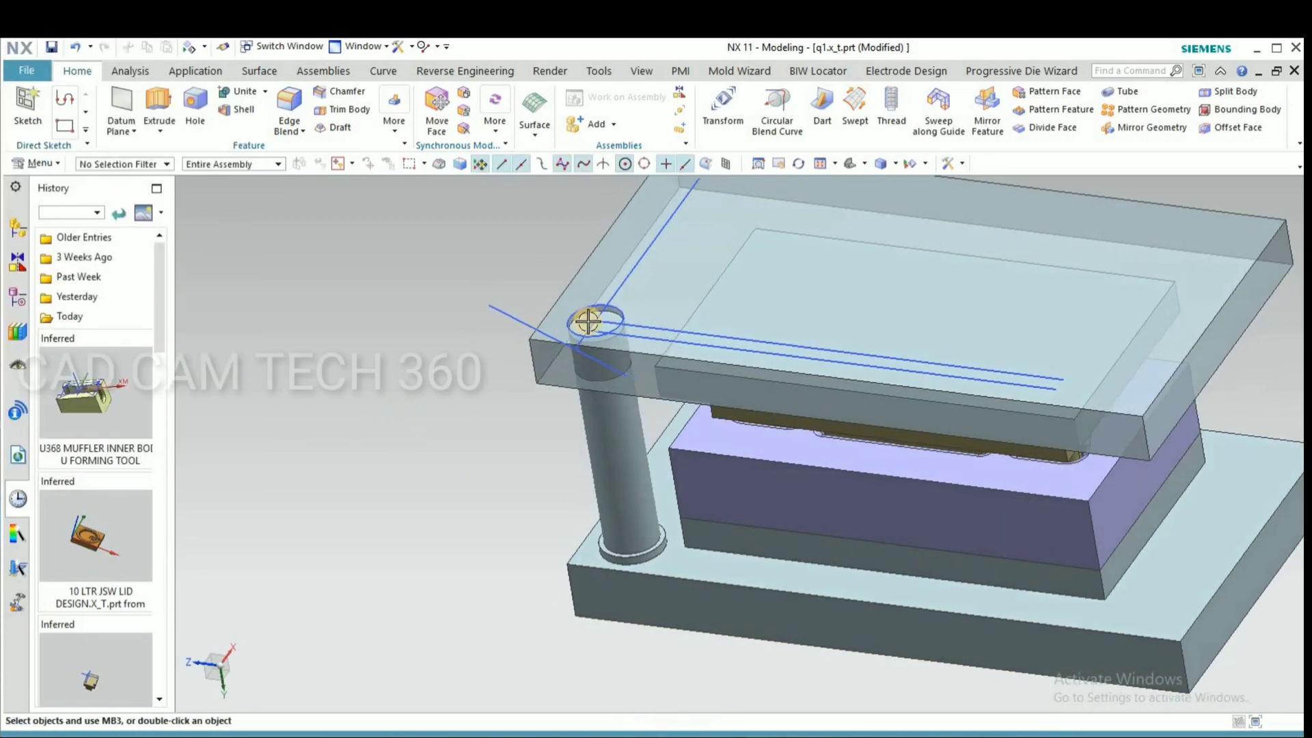
{"action": "scroll", "coordinate": [583, 319], "scroll_direction": "up", "scroll_amount": 4}
{"action": "scroll", "coordinate": [577, 305], "scroll_direction": "down", "scroll_amount": 1}
{"action": "middle_click_drag", "start_coordinate": [577, 305], "coordinate": [520, 342]}
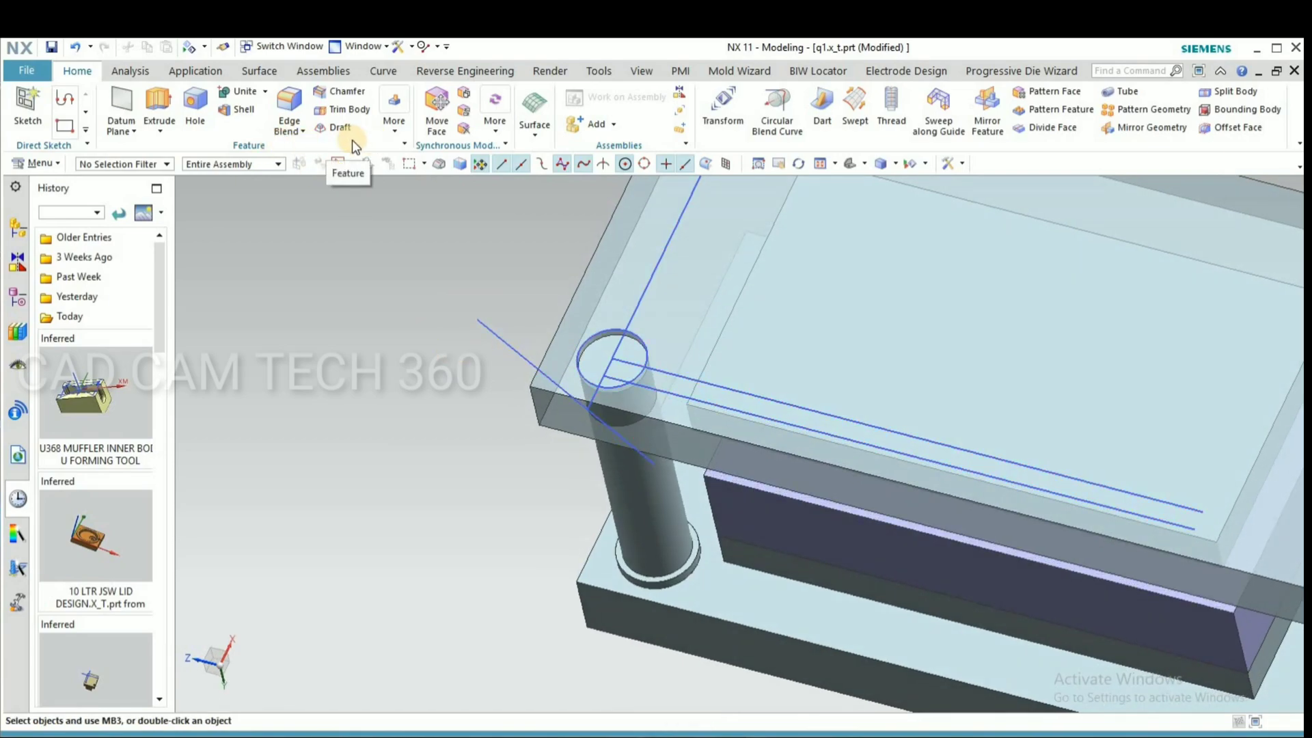
- Extrude the 32 mm pillar circle downward through the upper large plate, with limits from -9 mm to 45 mm
{"action": "key", "text": "x"}
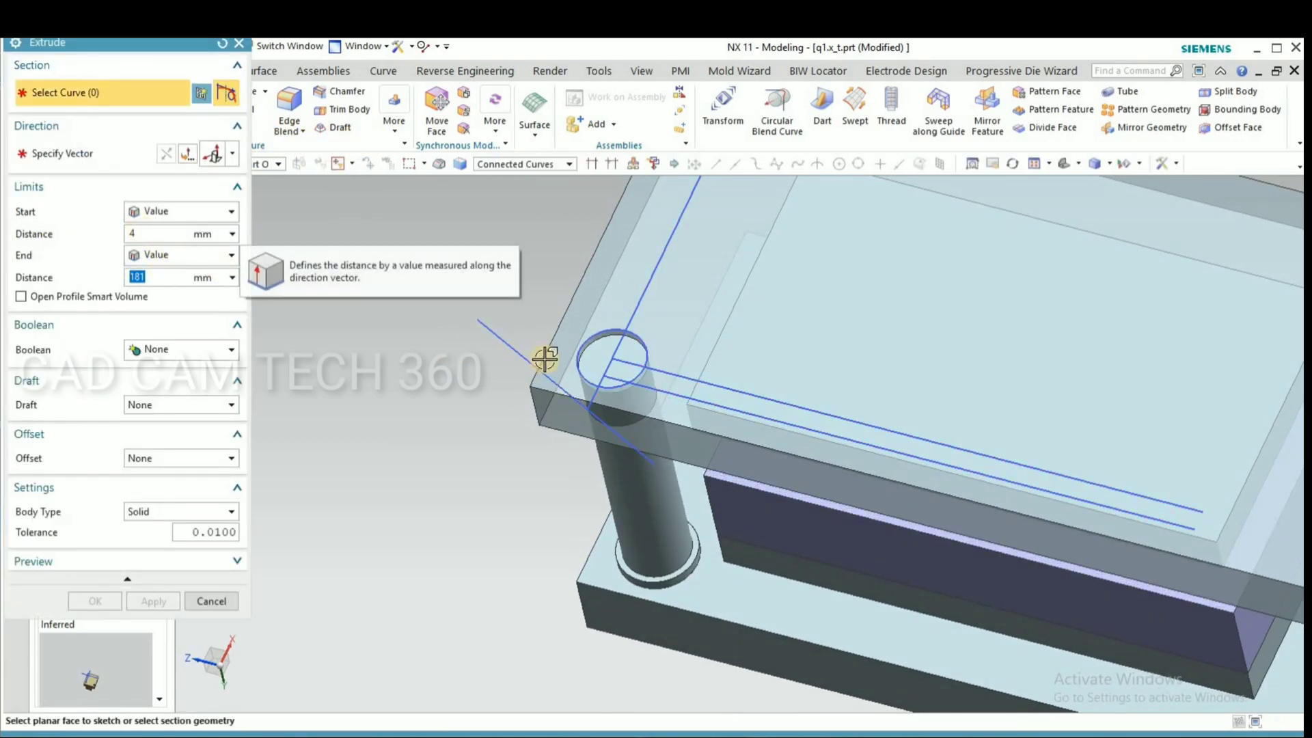
{"action": "scroll", "coordinate": [640, 322], "scroll_direction": "up", "scroll_amount": 3}
{"action": "left_click", "coordinate": [642, 322]}
{"action": "left_click", "coordinate": [168, 154]}
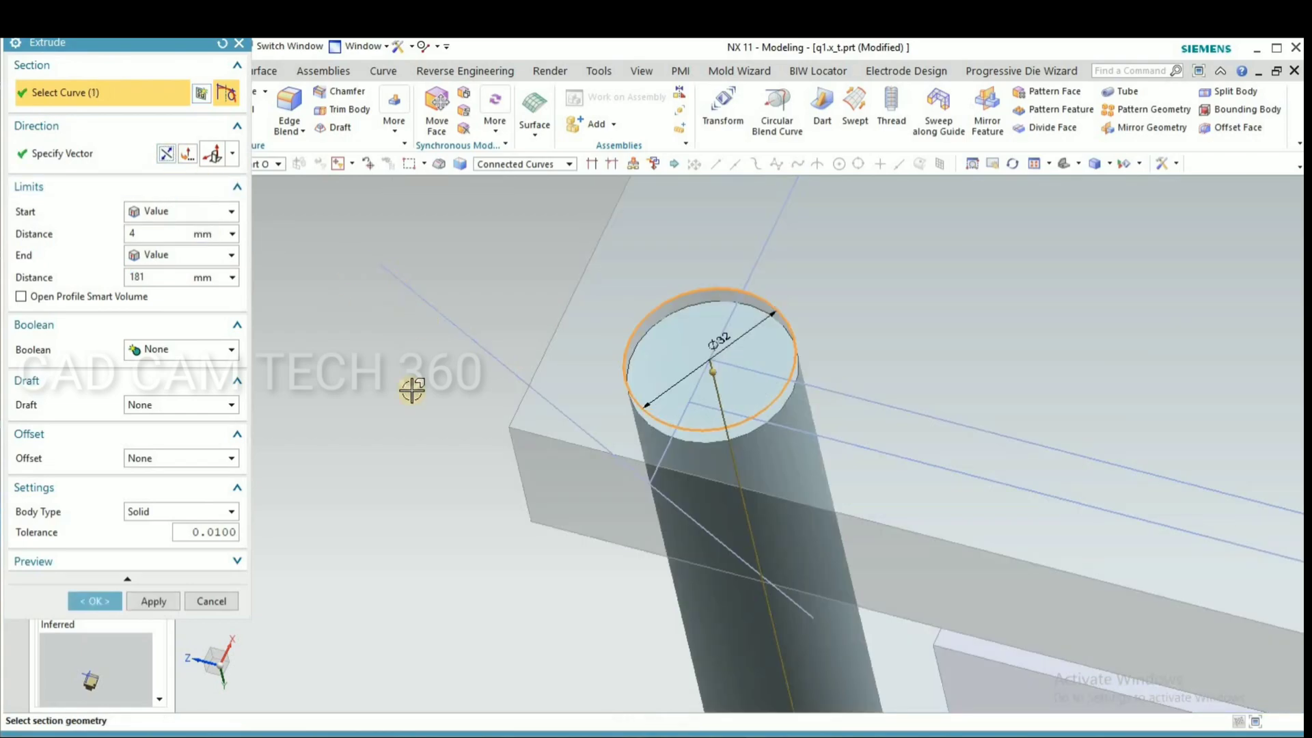
{"action": "middle_click_drag", "start_coordinate": [412, 389], "coordinate": [428, 469]}
{"action": "scroll", "coordinate": [588, 373], "scroll_direction": "down", "scroll_amount": 2}
{"action": "left_click_drag", "start_coordinate": [621, 615], "coordinate": [439, 328]}
{"action": "scroll", "coordinate": [533, 335], "scroll_direction": "up", "scroll_amount": 2}
{"action": "scroll", "coordinate": [533, 334], "scroll_direction": "up", "scroll_amount": 3}
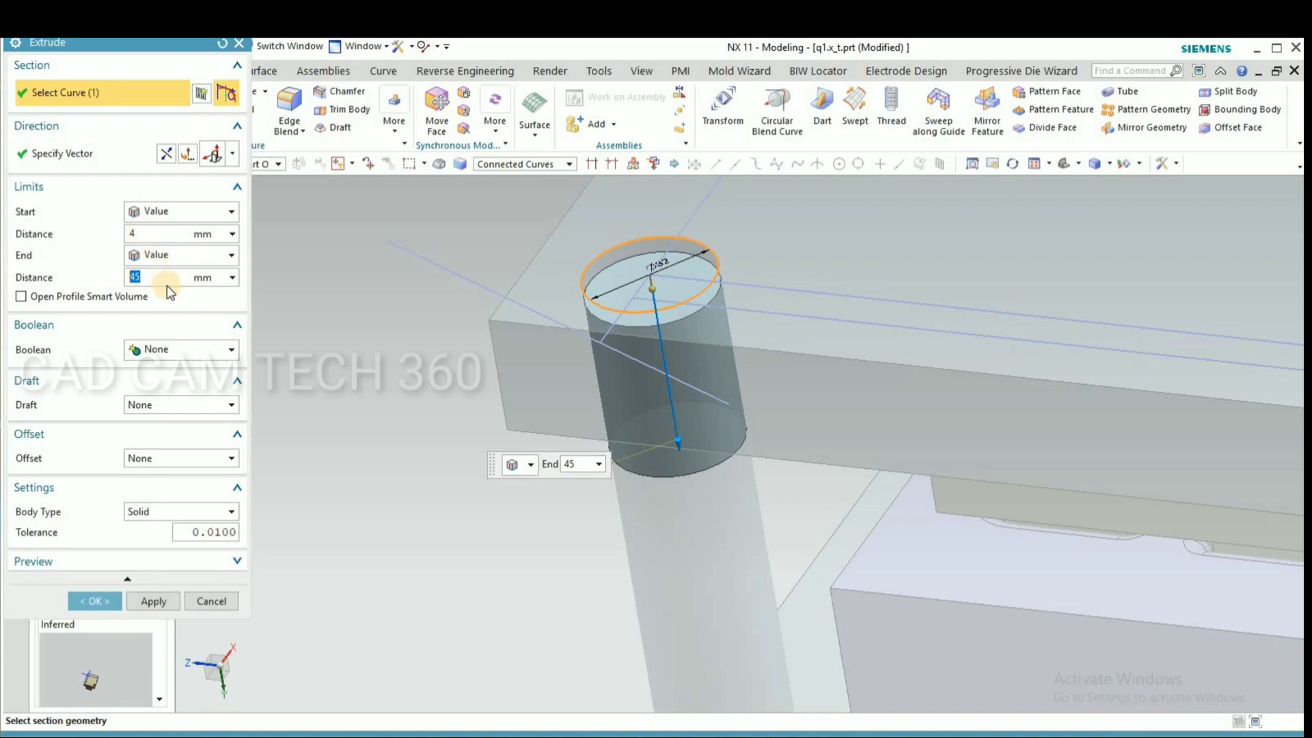
{"action": "middle_click_drag", "start_coordinate": [426, 400], "coordinate": [430, 402]}
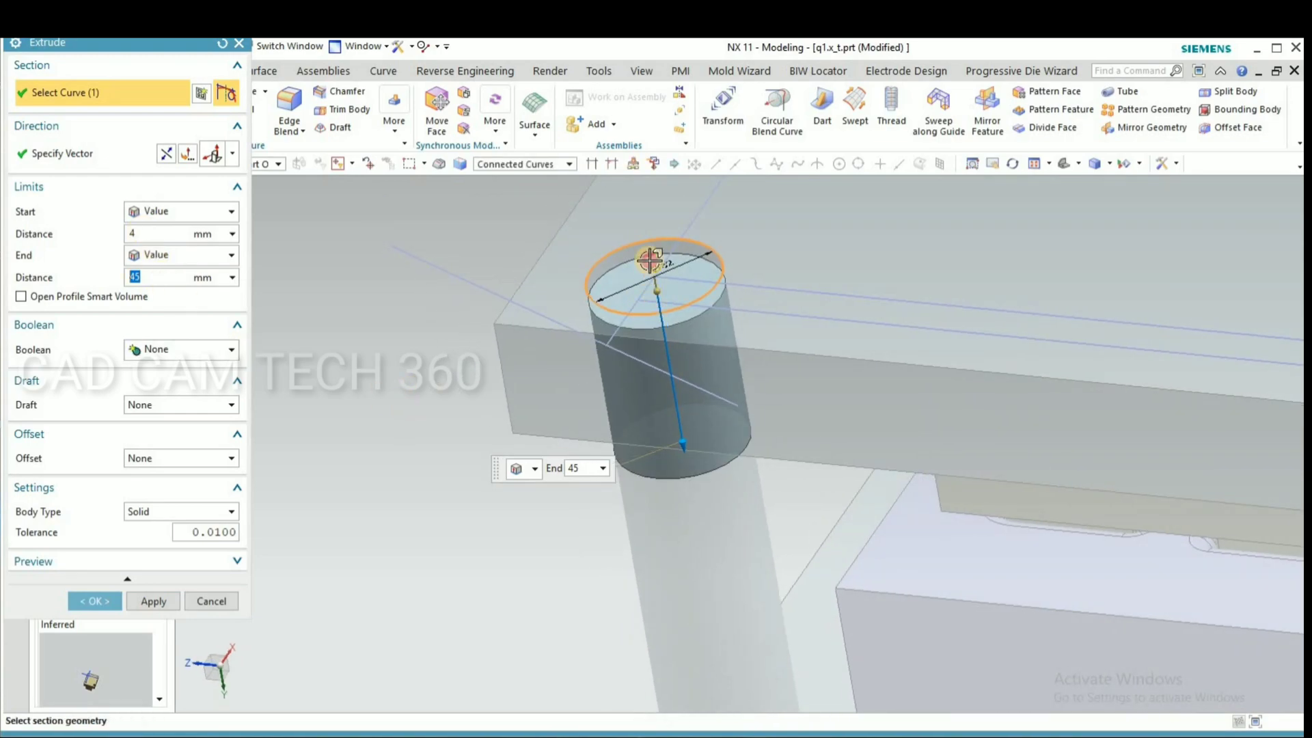
{"action": "left_click_drag", "start_coordinate": [652, 289], "coordinate": [648, 244]}
- Give the extrusion a single-sided offset of 5 mm and subtract it from the upper large plate
{"action": "left_click", "coordinate": [163, 460]}
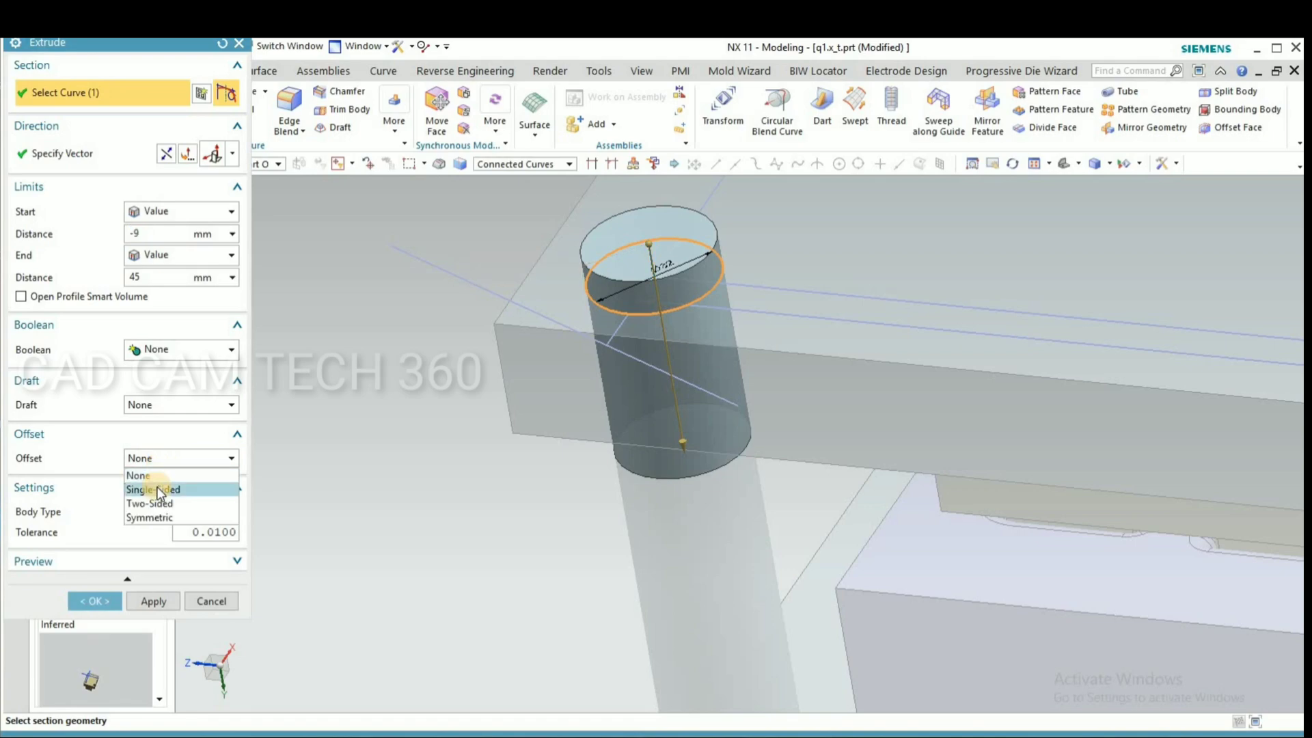
{"action": "left_click", "coordinate": [161, 490]}
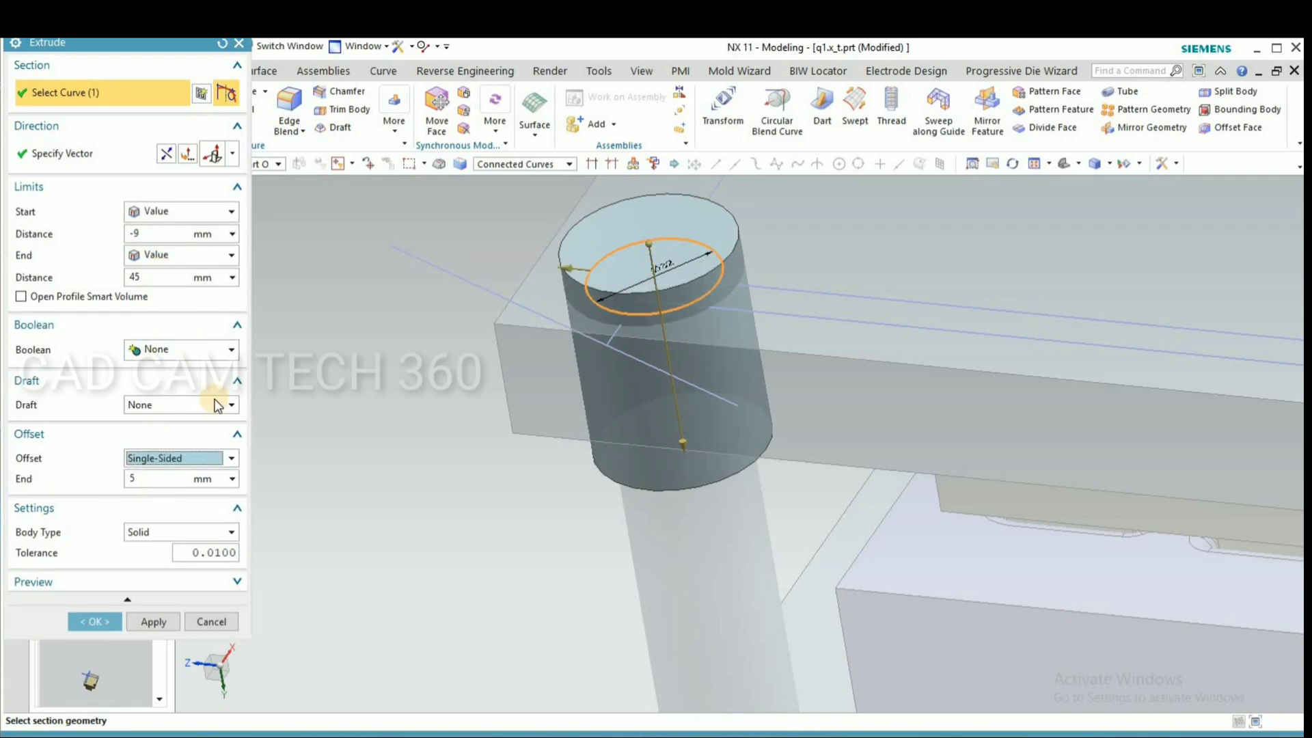
{"action": "left_click", "coordinate": [133, 481]}
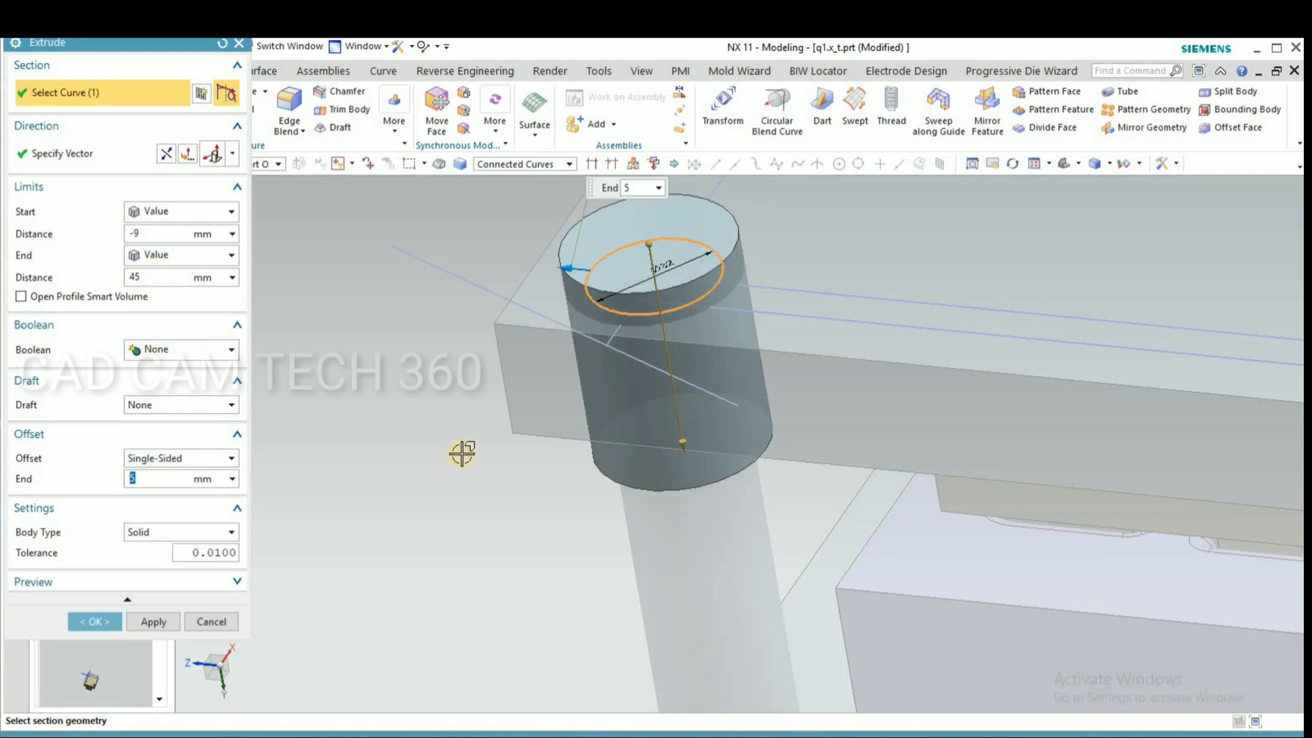
{"action": "scroll", "coordinate": [462, 453], "scroll_direction": "down", "scroll_amount": 2}
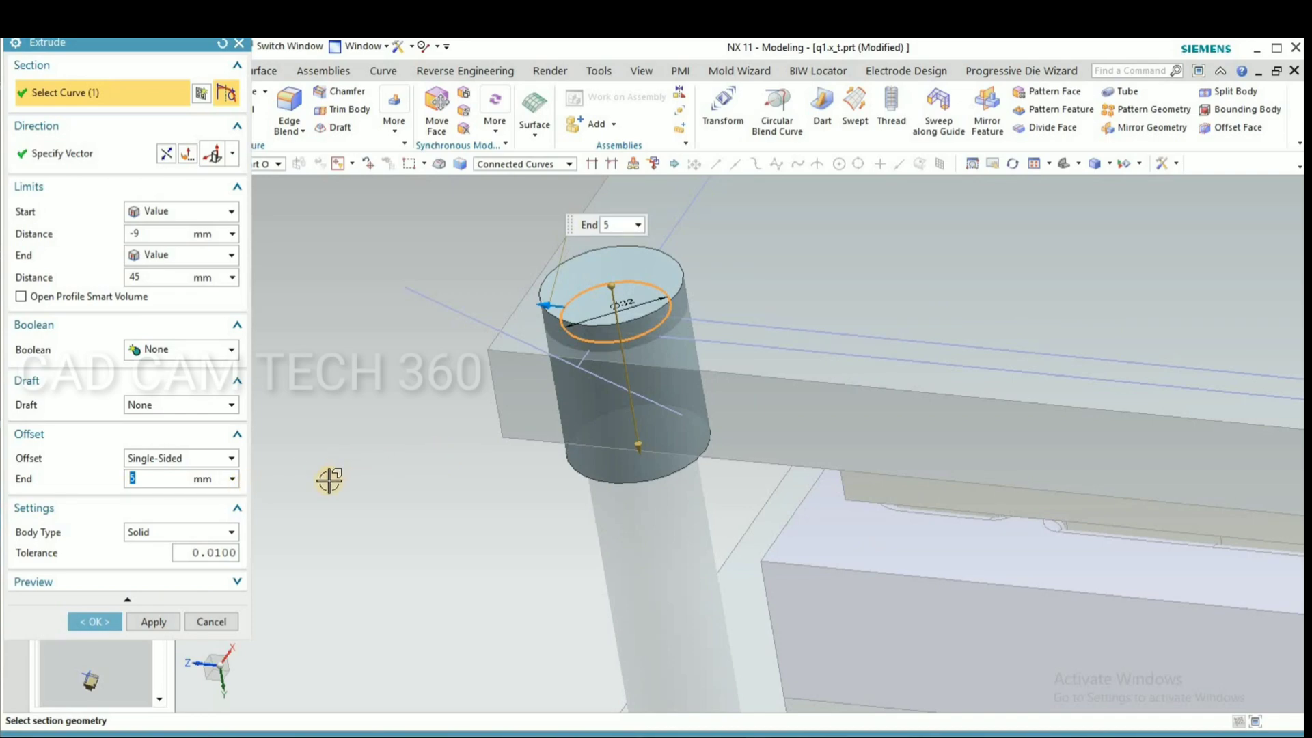
{"action": "left_click", "coordinate": [157, 402]}
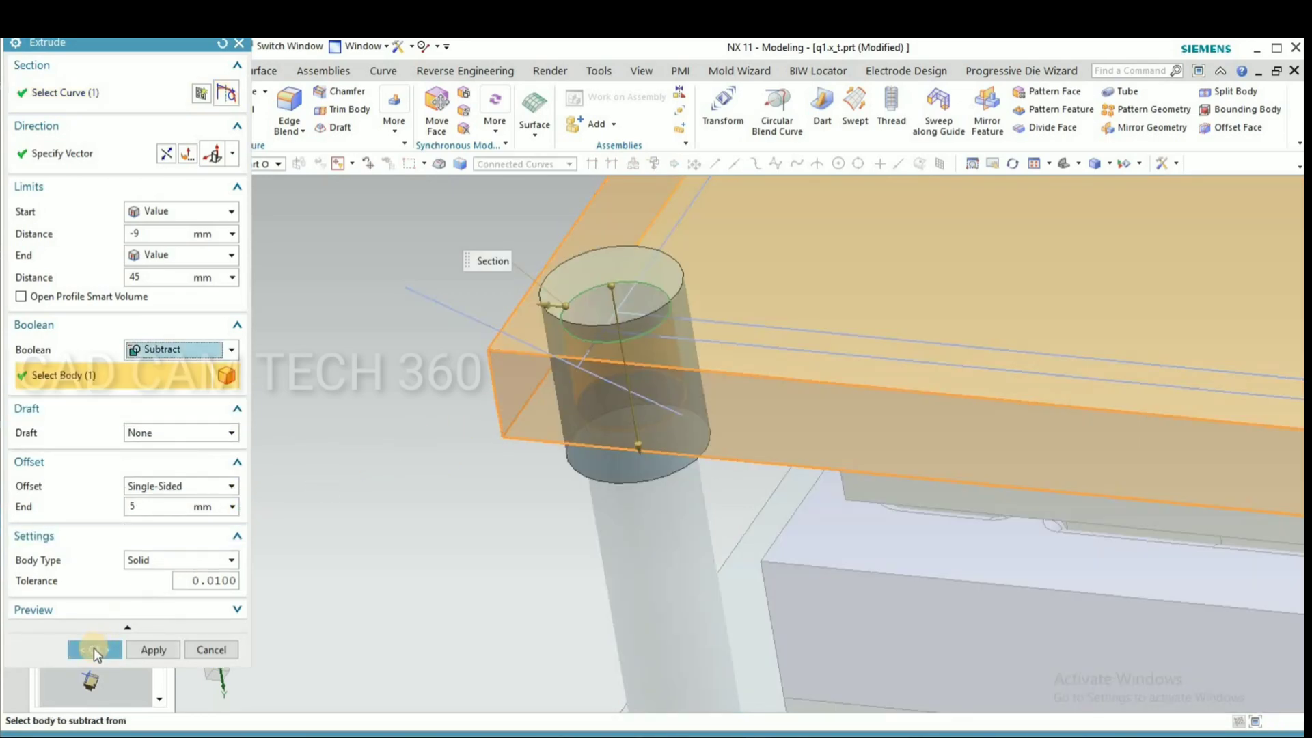
{"action": "left_click", "coordinate": [94, 649]}
- Examine the bush hole in the upper large plate and its distance from the plate's edges
{"action": "scroll", "coordinate": [463, 389], "scroll_direction": "down", "scroll_amount": 4}
{"action": "middle_click_drag", "start_coordinate": [419, 425], "coordinate": [467, 406]}
{"action": "scroll", "coordinate": [466, 406], "scroll_direction": "up", "scroll_amount": 5}
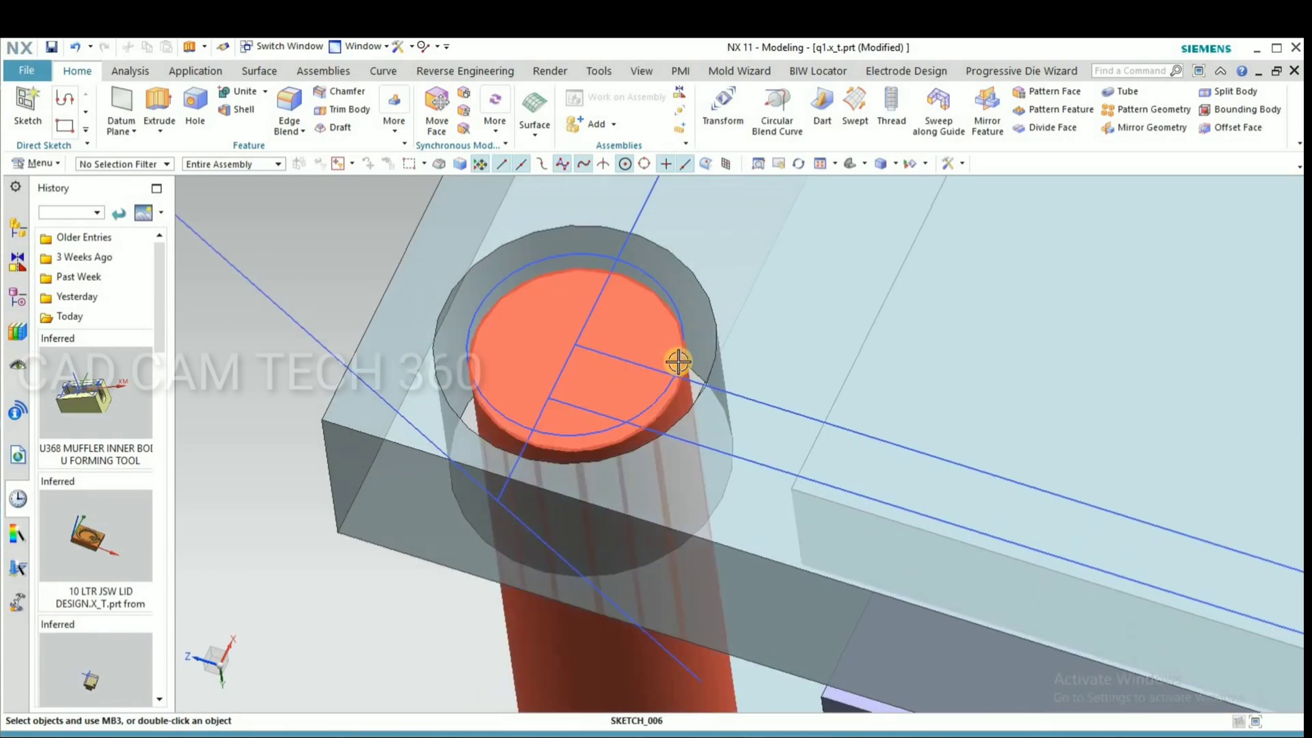
{"action": "scroll", "coordinate": [680, 363], "scroll_direction": "down", "scroll_amount": 2}
{"action": "middle_click_drag", "start_coordinate": [501, 483], "coordinate": [492, 521]}
{"action": "scroll", "coordinate": [539, 434], "scroll_direction": "down", "scroll_amount": 4}
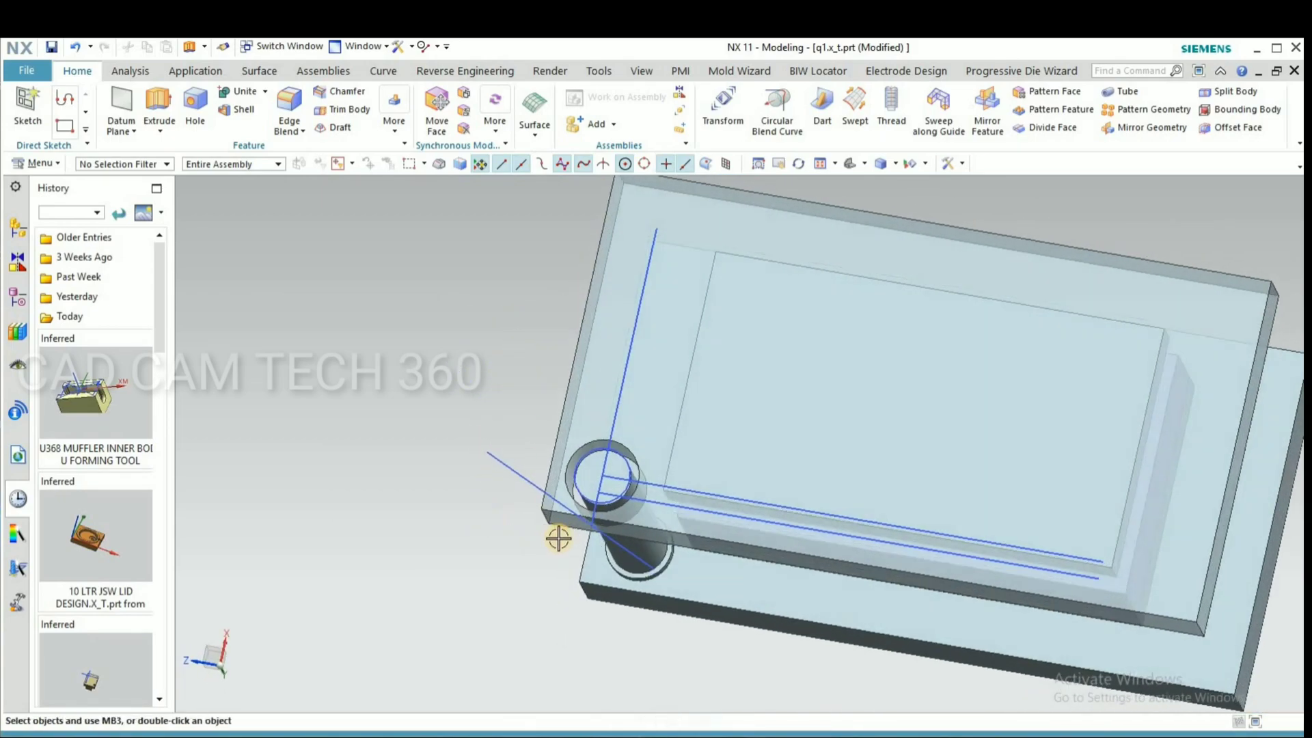
{"action": "scroll", "coordinate": [557, 537], "scroll_direction": "up", "scroll_amount": 5}
{"action": "scroll", "coordinate": [521, 505], "scroll_direction": "down", "scroll_amount": 4}
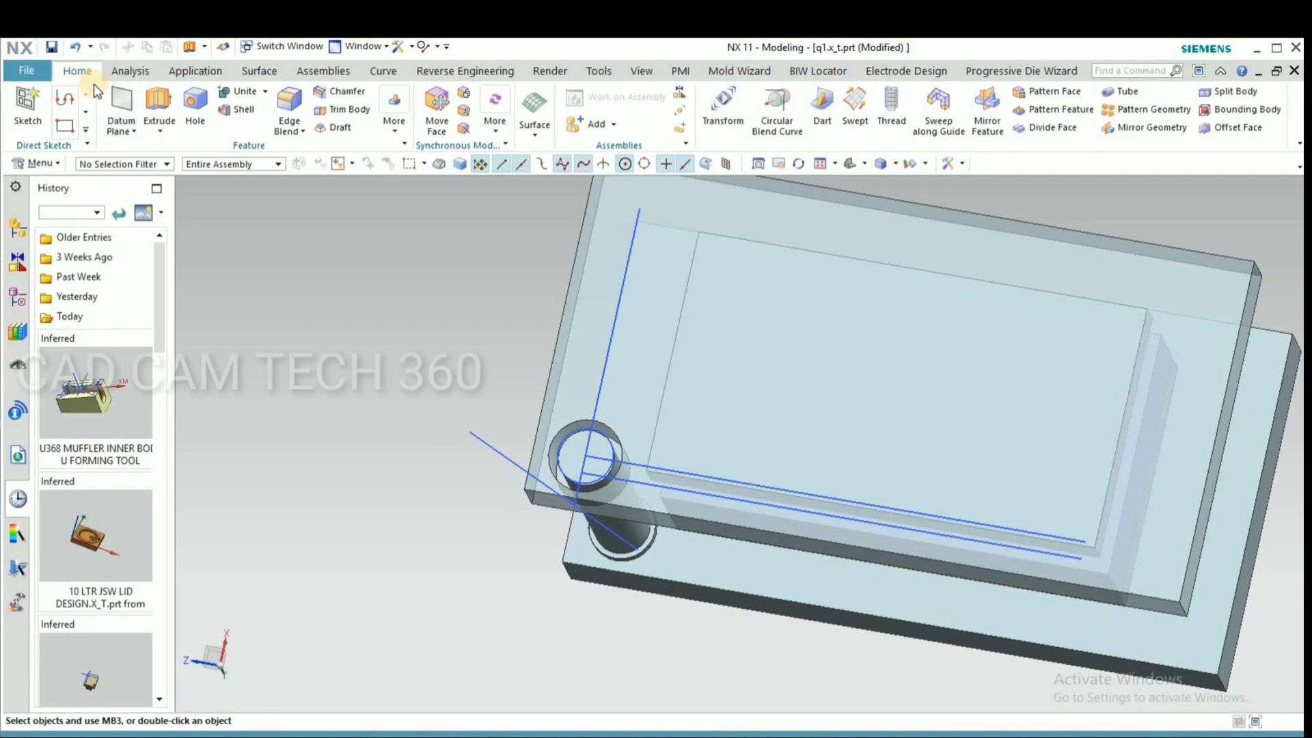
- Offset the long side faces of the large plates outward, using 30 mm for the upper plate's face
{"action": "left_click", "coordinate": [463, 92]}
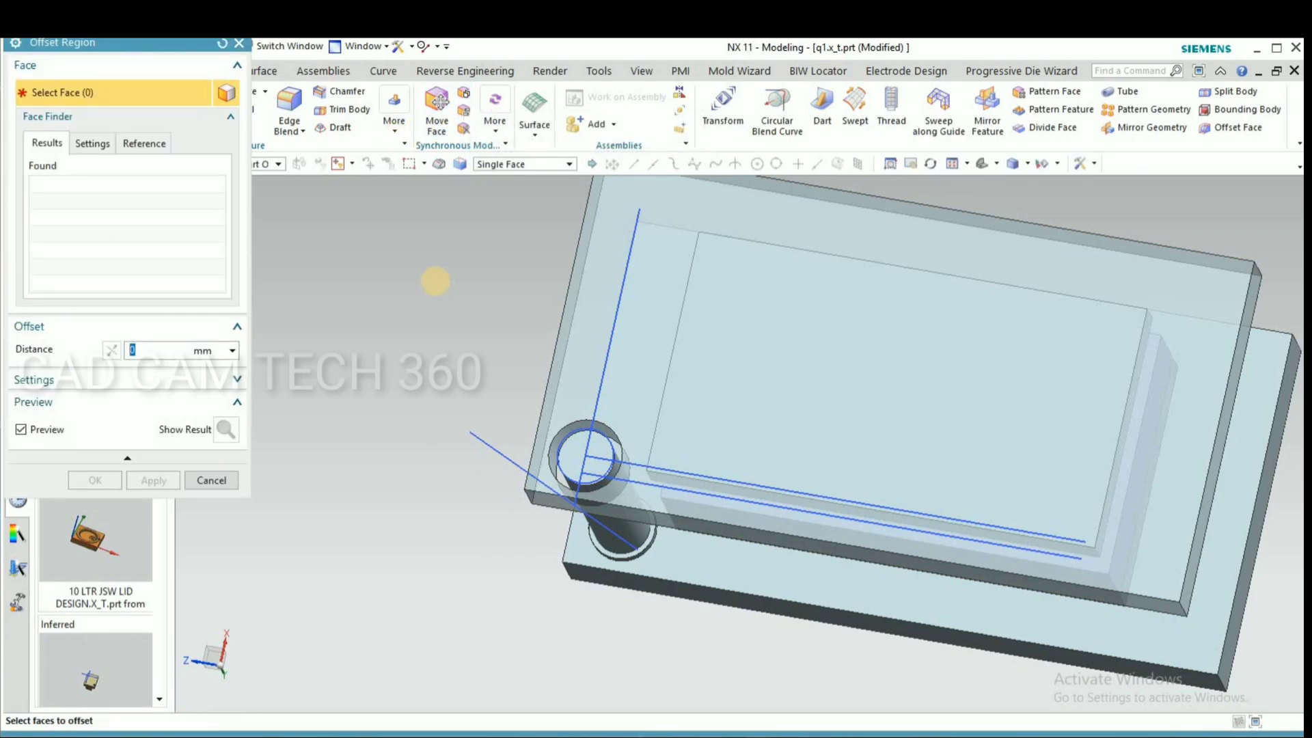
{"action": "left_click", "coordinate": [591, 557]}
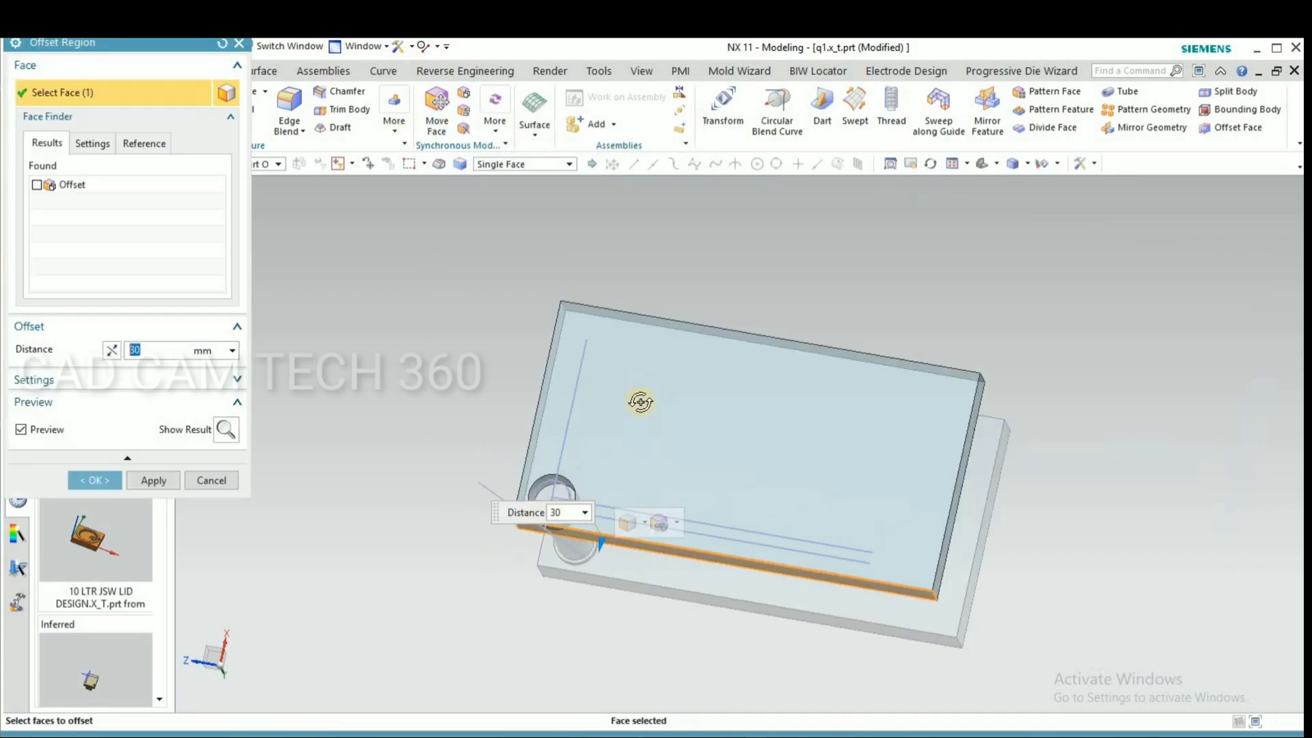
{"action": "middle_click_drag", "start_coordinate": [639, 396], "coordinate": [599, 377]}
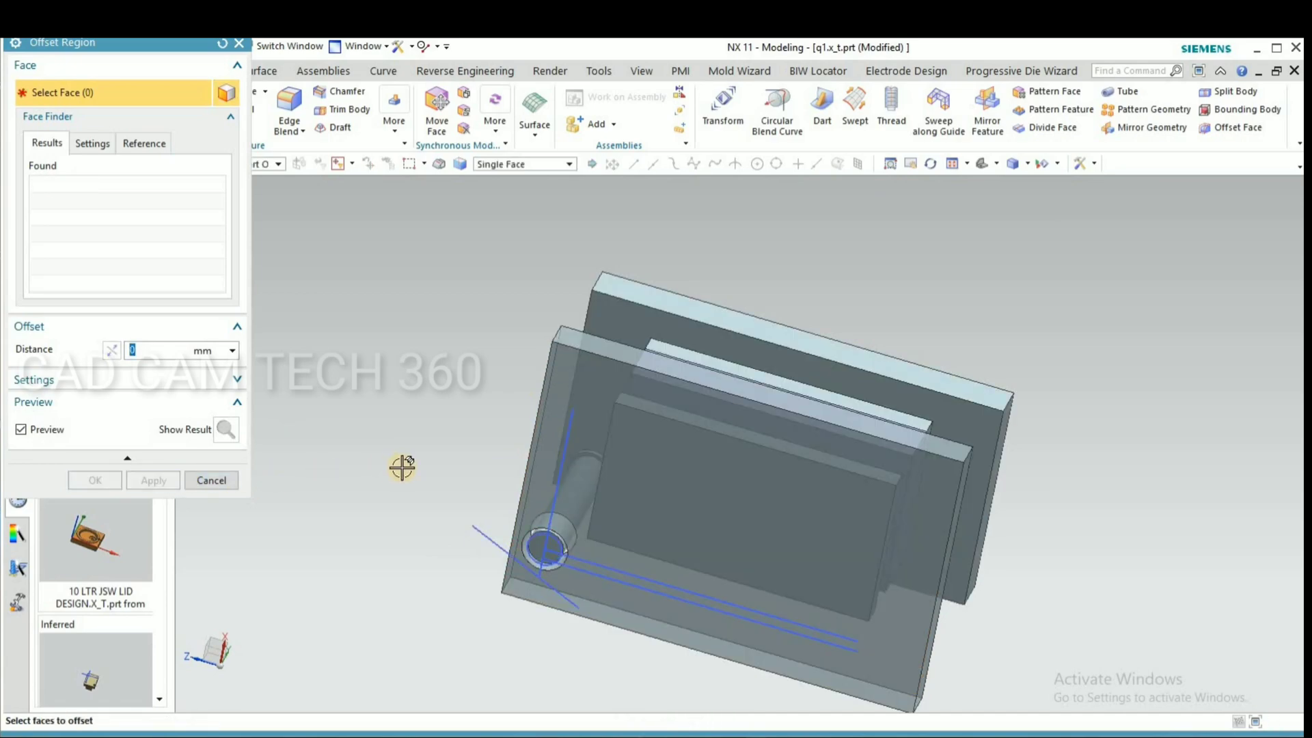
{"action": "left_click", "coordinate": [657, 292]}
{"action": "middle_click_drag", "start_coordinate": [657, 292], "coordinate": [382, 383]}
{"action": "left_click", "coordinate": [95, 481]}
- Extrude the 32 mm pillar circle downward to 45 mm as a separate body without a Boolean
{"action": "middle_click_drag", "start_coordinate": [327, 511], "coordinate": [287, 521]}
{"action": "scroll", "coordinate": [431, 523], "scroll_direction": "up", "scroll_amount": 3}
{"action": "middle_click_drag", "start_coordinate": [466, 527], "coordinate": [456, 523]}
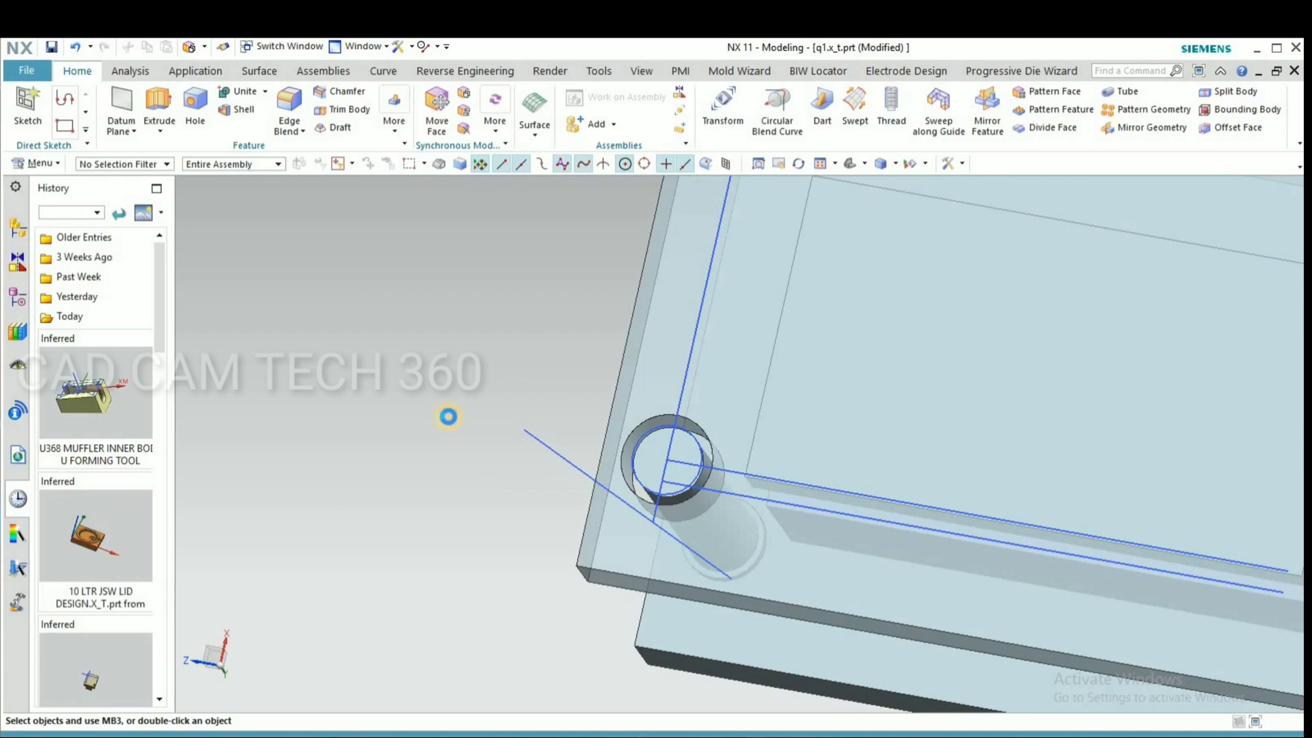
{"action": "key", "text": "x"}
{"action": "scroll", "coordinate": [632, 444], "scroll_direction": "up", "scroll_amount": 3}
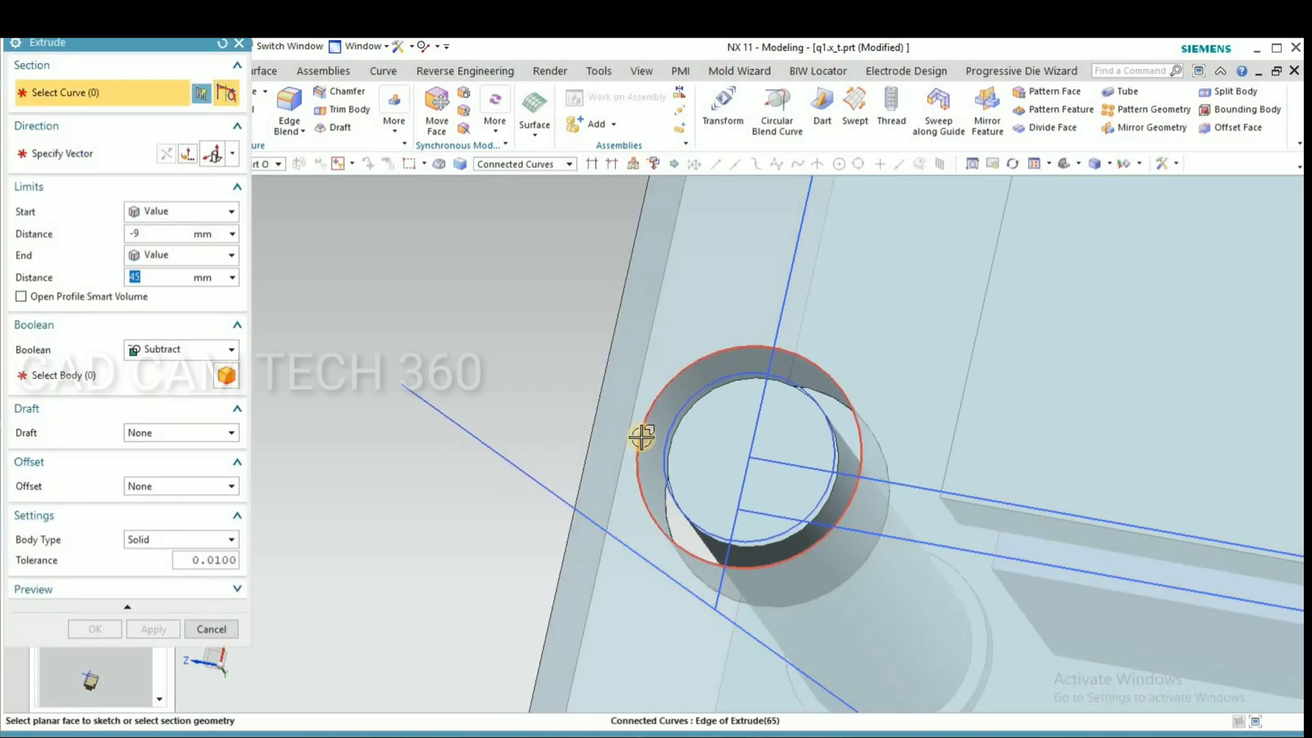
{"action": "scroll", "coordinate": [643, 427], "scroll_direction": "down", "scroll_amount": 2}
{"action": "scroll", "coordinate": [646, 427], "scroll_direction": "up", "scroll_amount": 4}
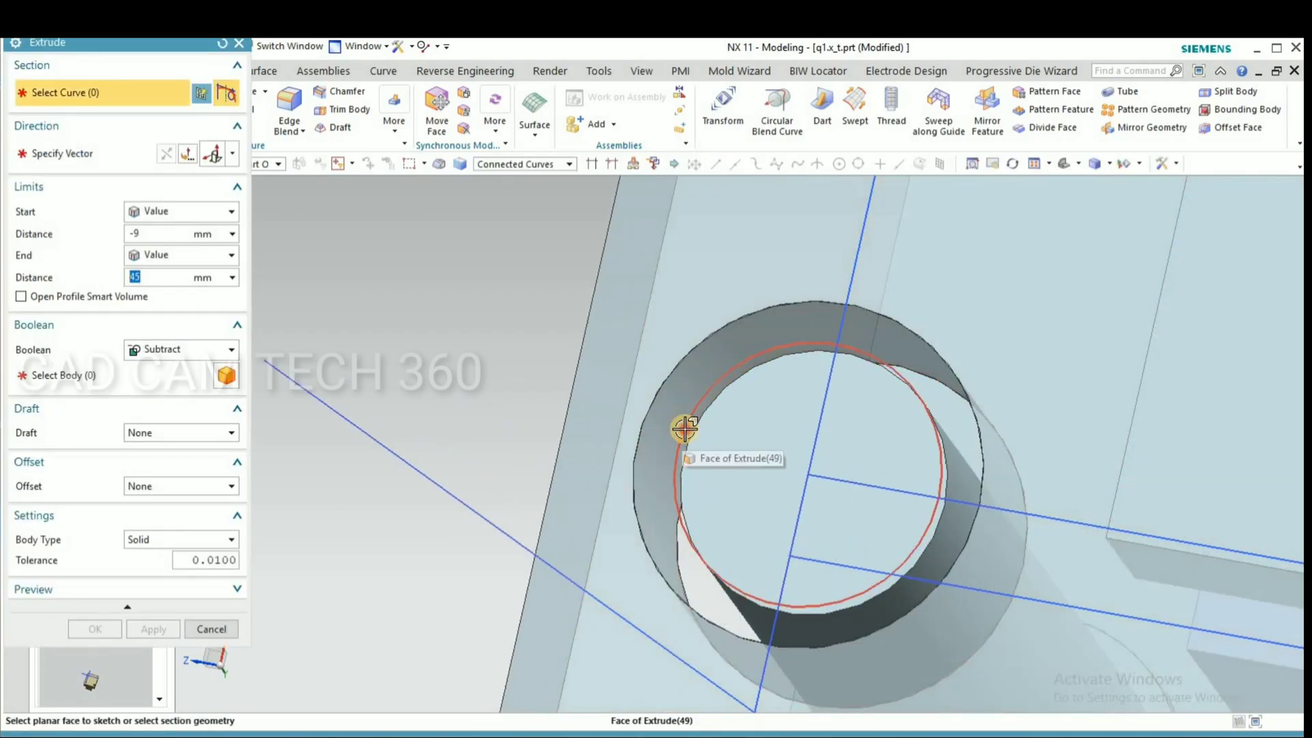
{"action": "left_click", "coordinate": [161, 368]}
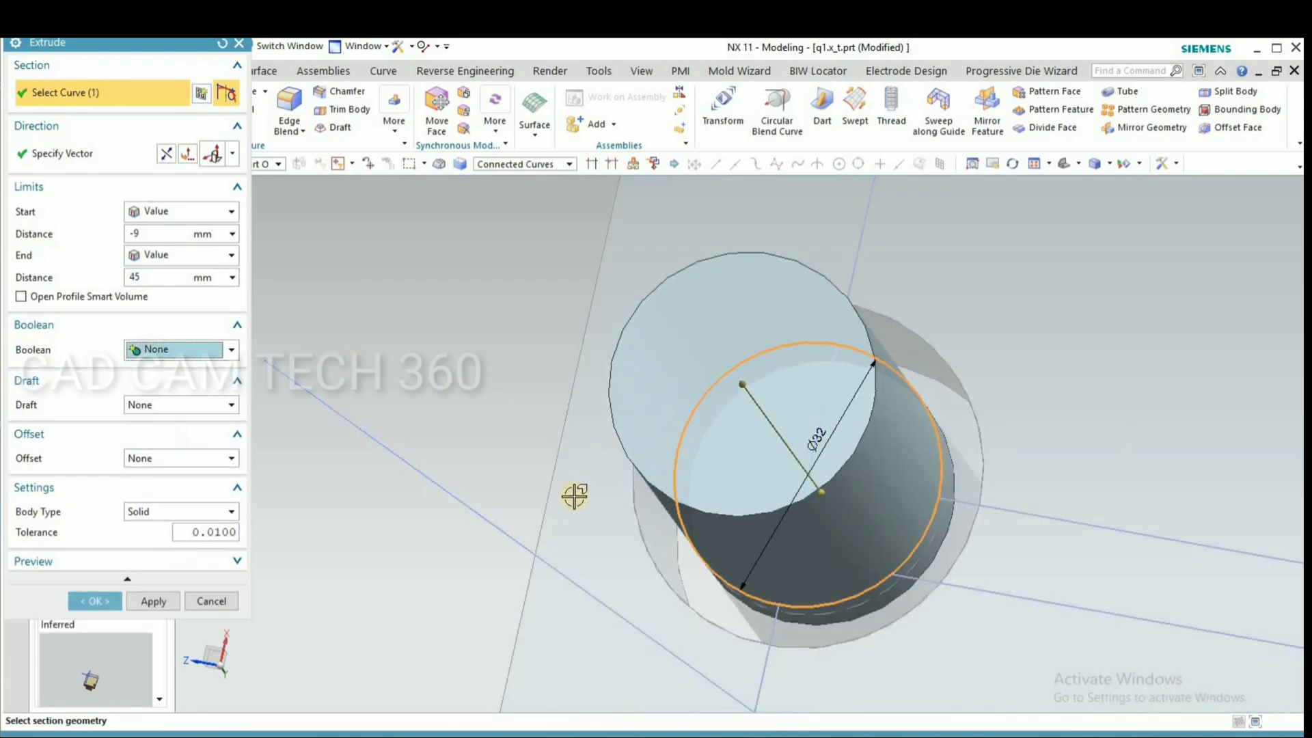
{"action": "scroll", "coordinate": [575, 498], "scroll_direction": "down", "scroll_amount": 3}
{"action": "middle_click_drag", "start_coordinate": [574, 498], "coordinate": [478, 396]}
{"action": "left_click", "coordinate": [165, 153]}
{"action": "middle_click_drag", "start_coordinate": [455, 458], "coordinate": [502, 445]}
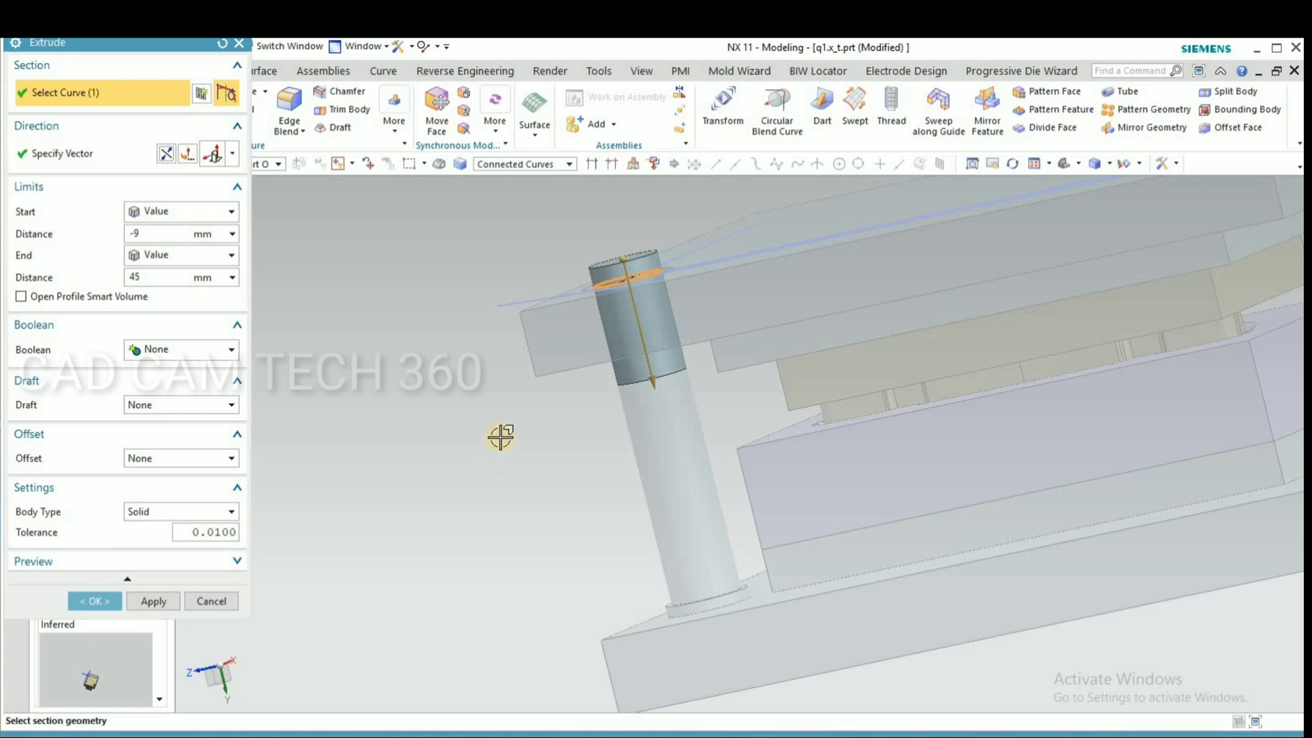
- Set the bush extrusion's start to 2 mm below the upper large plate's upper face
{"action": "key", "text": "F8"}
{"action": "scroll", "coordinate": [642, 299], "scroll_direction": "up", "scroll_amount": 5}
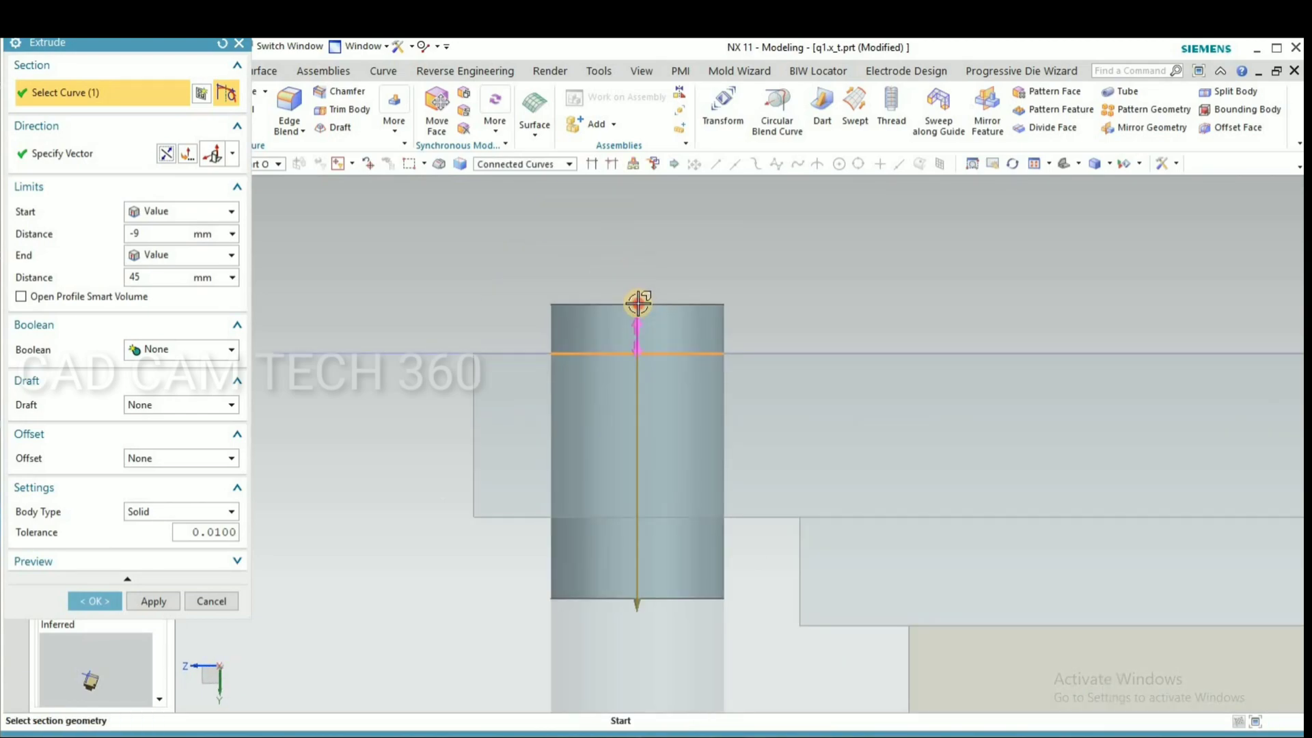
{"action": "left_click_drag", "start_coordinate": [634, 358], "coordinate": [630, 376]}
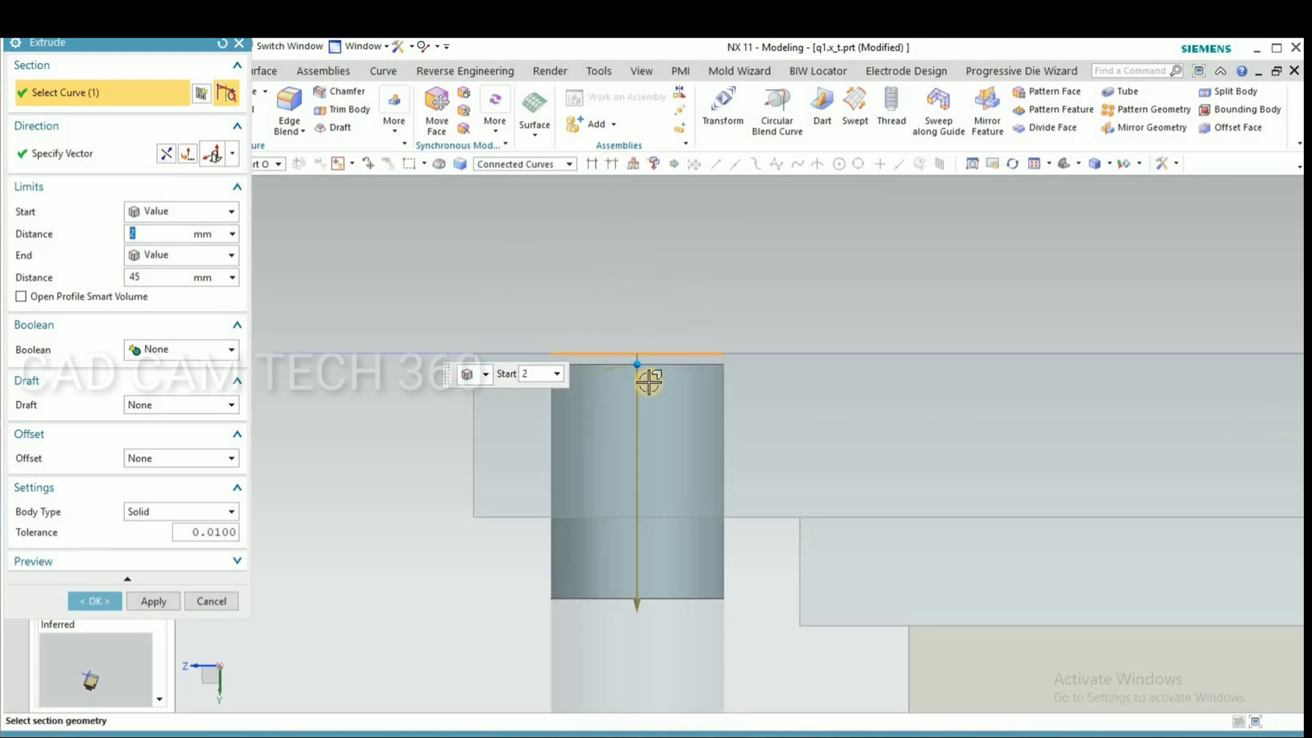
{"action": "scroll", "coordinate": [649, 382], "scroll_direction": "down", "scroll_amount": 4}
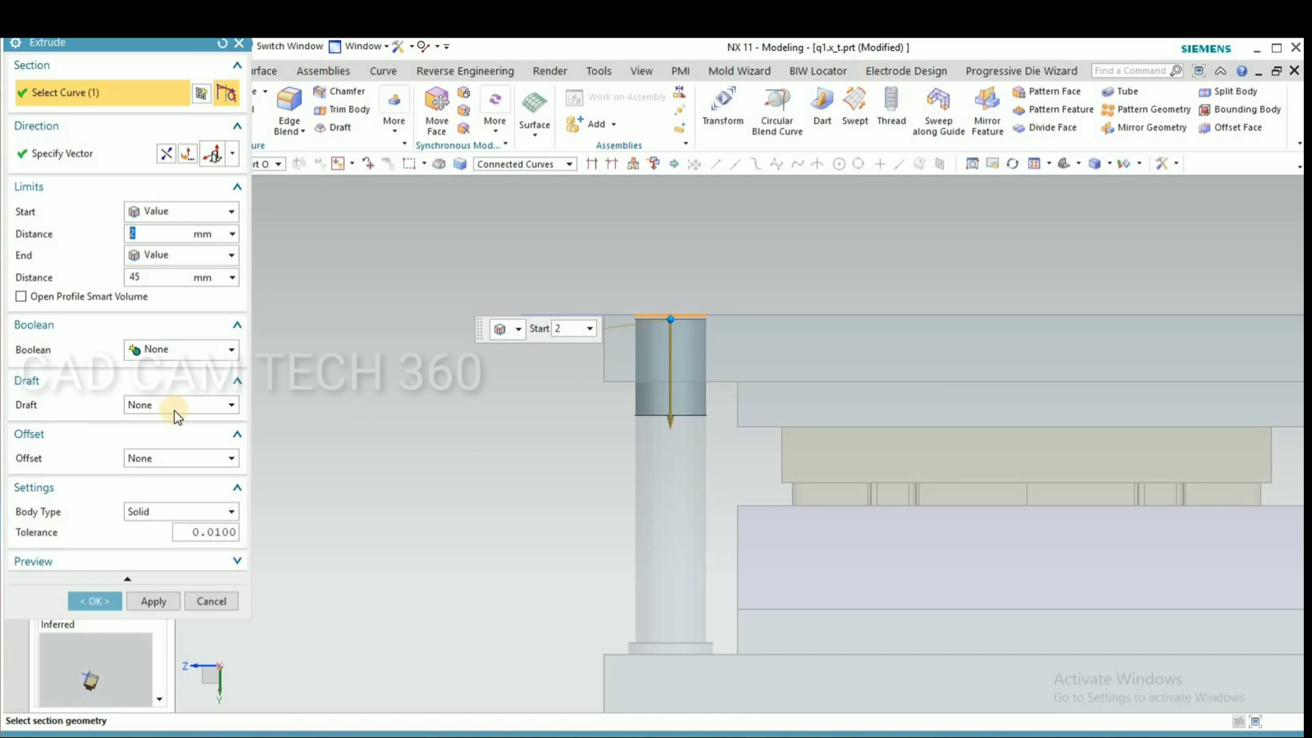
- Turn the extrusion into a hollow bush with a two-sided offset starting at 10 mm and ending at 5 mm
{"action": "left_click", "coordinate": [177, 454]}
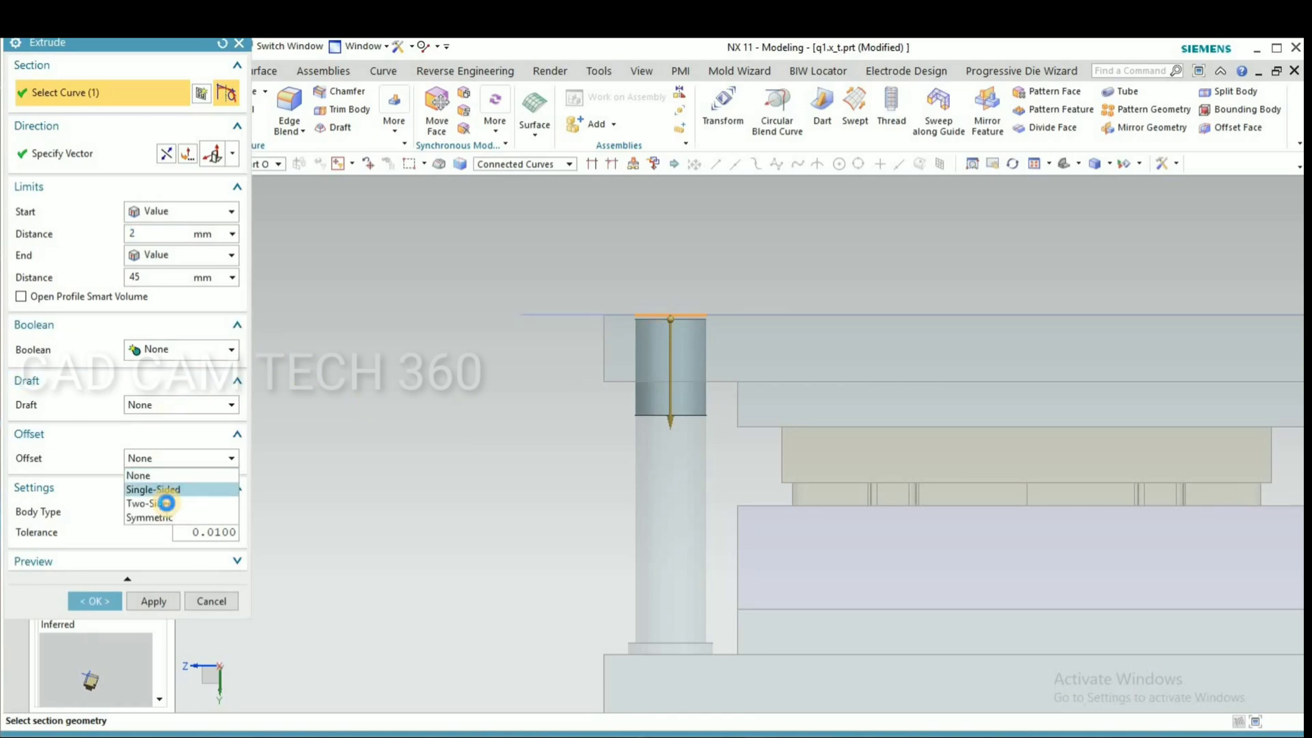
{"action": "left_click", "coordinate": [166, 503]}
{"action": "middle_click_drag", "start_coordinate": [516, 328], "coordinate": [480, 424]}
{"action": "scroll", "coordinate": [550, 492], "scroll_direction": "up", "scroll_amount": 3}
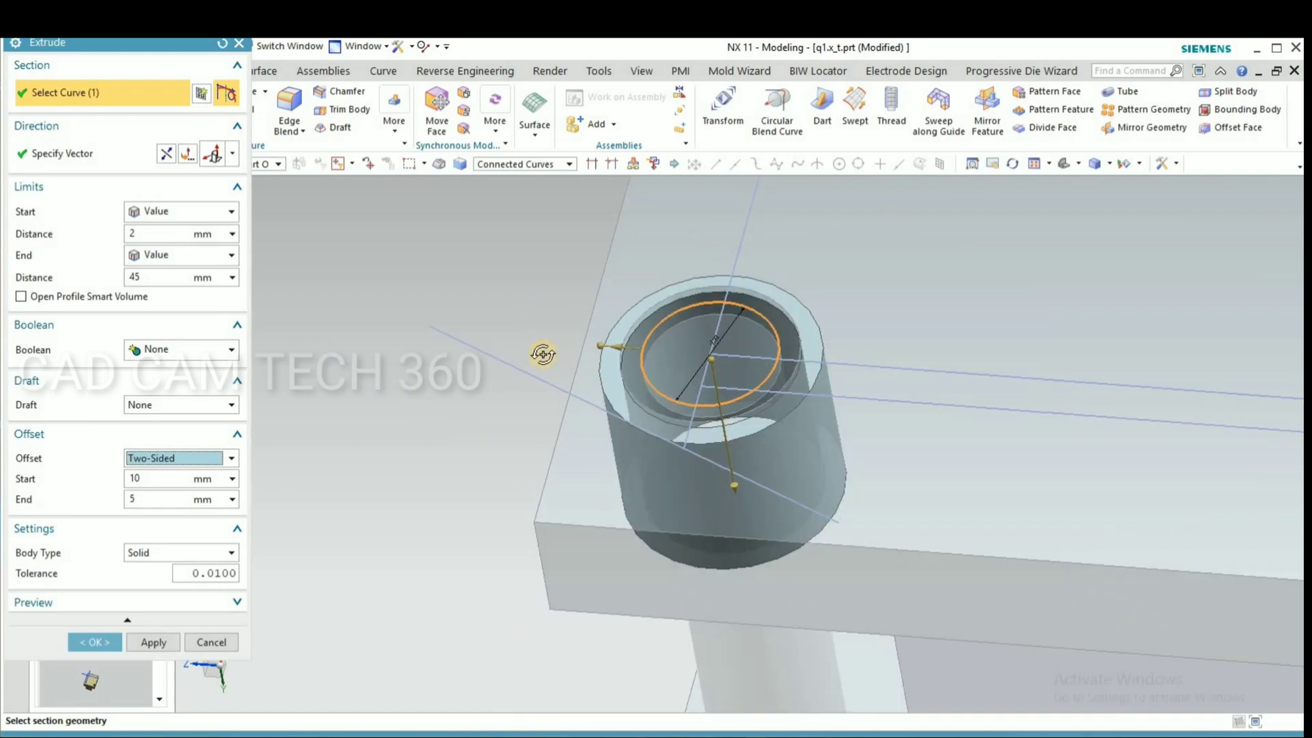
{"action": "middle_click_drag", "start_coordinate": [544, 354], "coordinate": [658, 547]}
{"action": "scroll", "coordinate": [652, 546], "scroll_direction": "up", "scroll_amount": 5}
{"action": "scroll", "coordinate": [595, 437], "scroll_direction": "down", "scroll_amount": 2}
{"action": "left_click", "coordinate": [89, 642]}
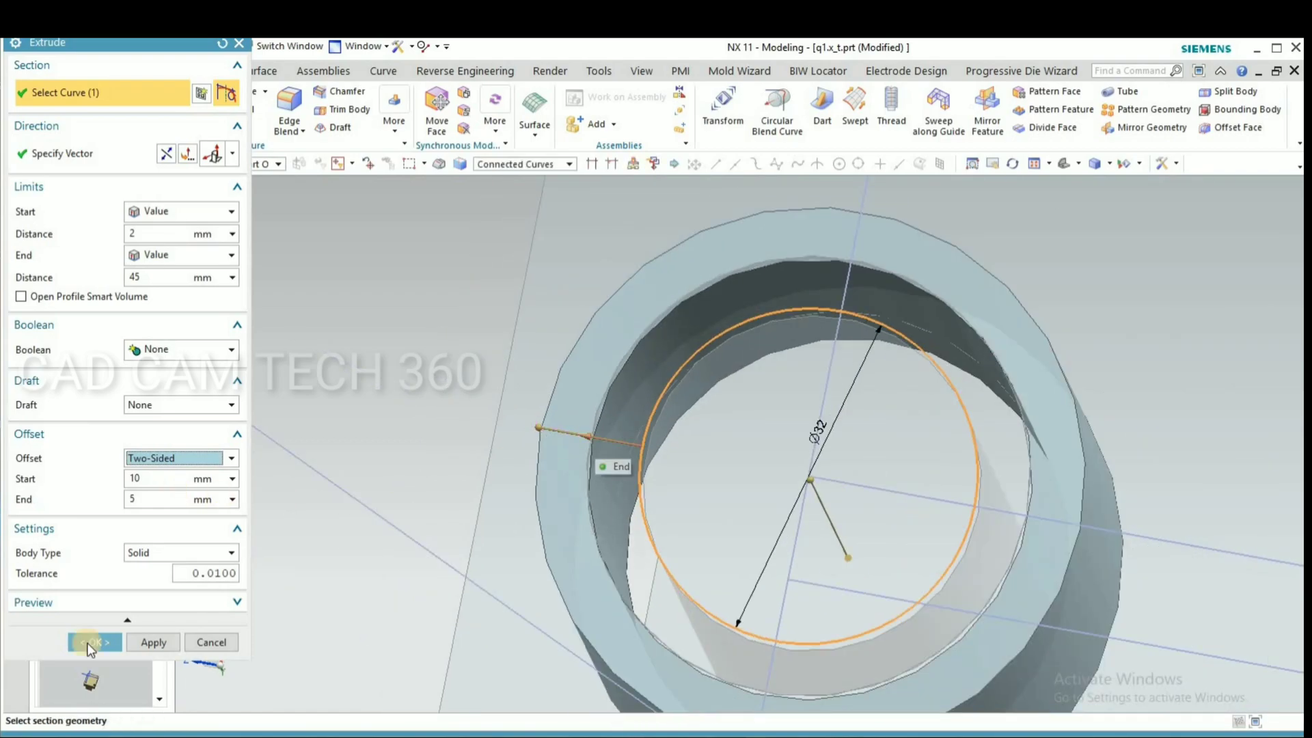
- Subtract the guide bush from the upper large plate, keeping the bush as a tool body
{"action": "scroll", "coordinate": [454, 375], "scroll_direction": "down", "scroll_amount": 2}
{"action": "scroll", "coordinate": [542, 483], "scroll_direction": "down", "scroll_amount": 3}
{"action": "middle_click_drag", "start_coordinate": [542, 483], "coordinate": [445, 346]}
{"action": "scroll", "coordinate": [470, 263], "scroll_direction": "up", "scroll_amount": 2}
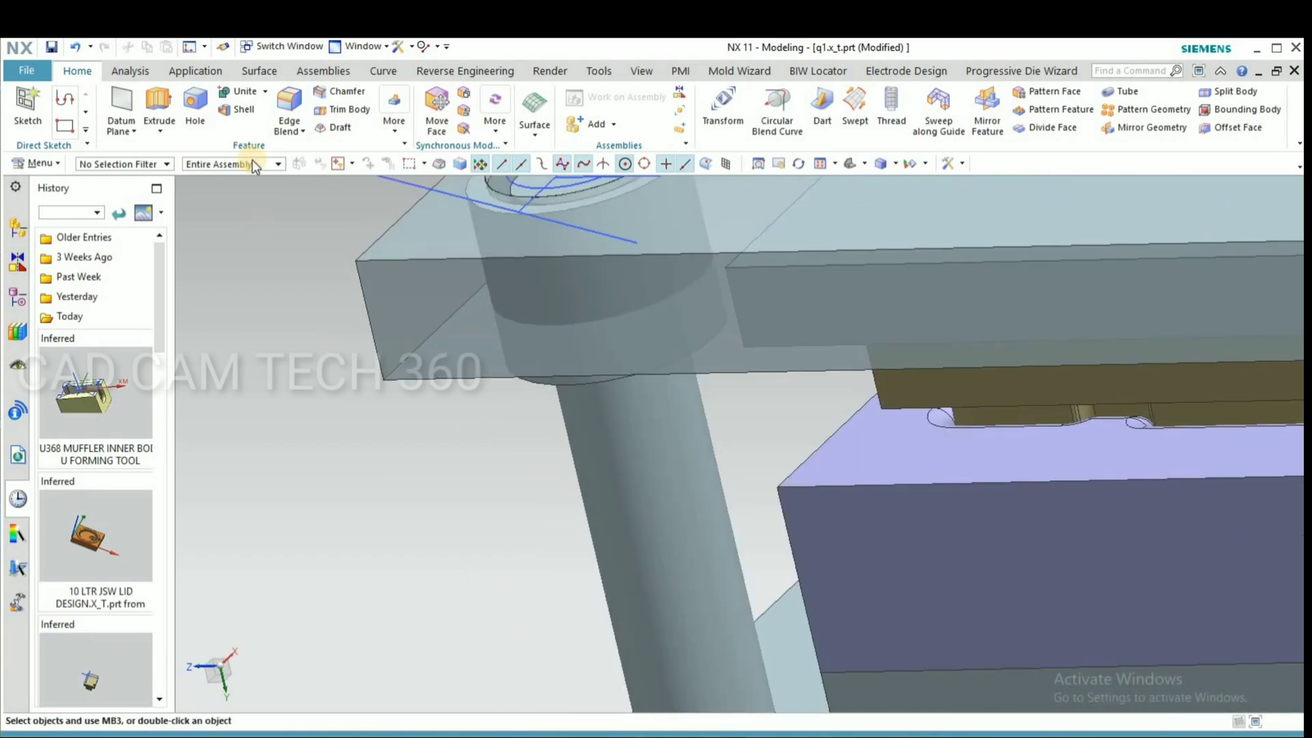
{"action": "left_click", "coordinate": [468, 324]}
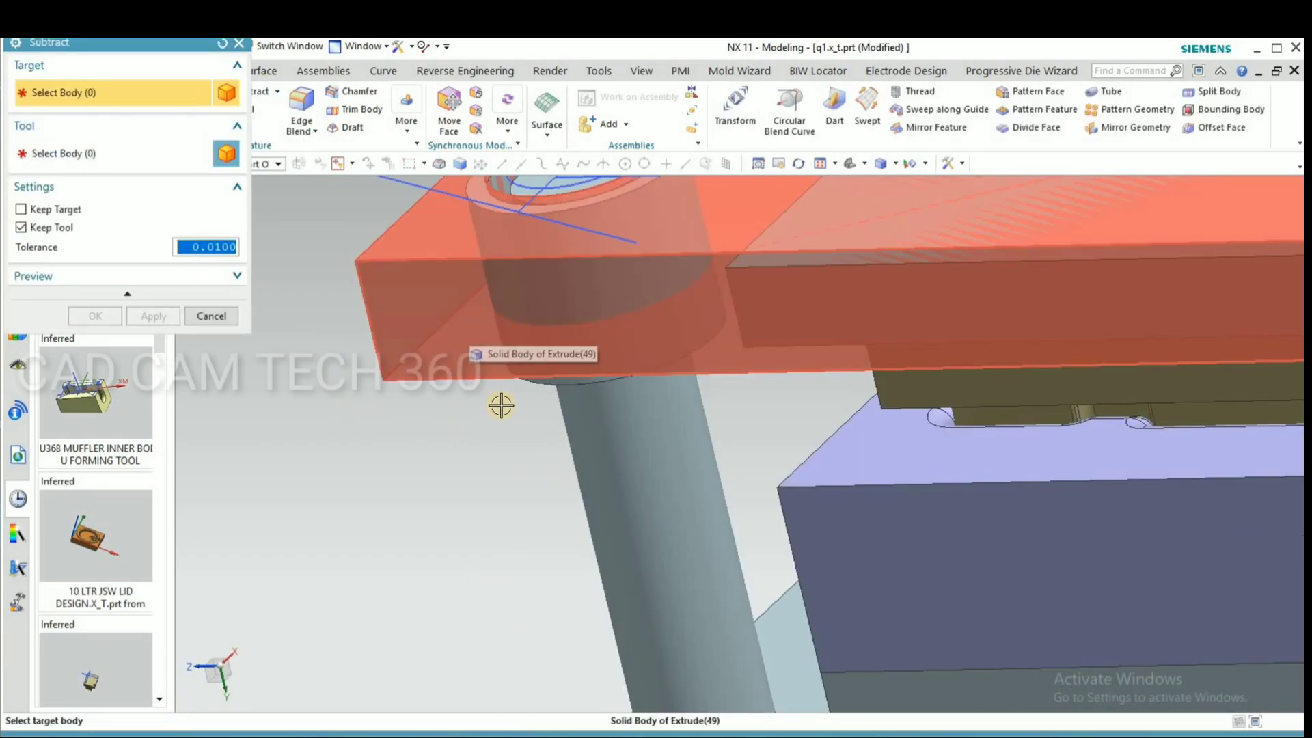
{"action": "left_click", "coordinate": [548, 384]}
{"action": "left_click", "coordinate": [95, 316]}
- Offset the guide bush's lower end face 10 mm downward
{"action": "scroll", "coordinate": [483, 490], "scroll_direction": "down", "scroll_amount": 2}
{"action": "middle_click_drag", "start_coordinate": [483, 490], "coordinate": [497, 425]}
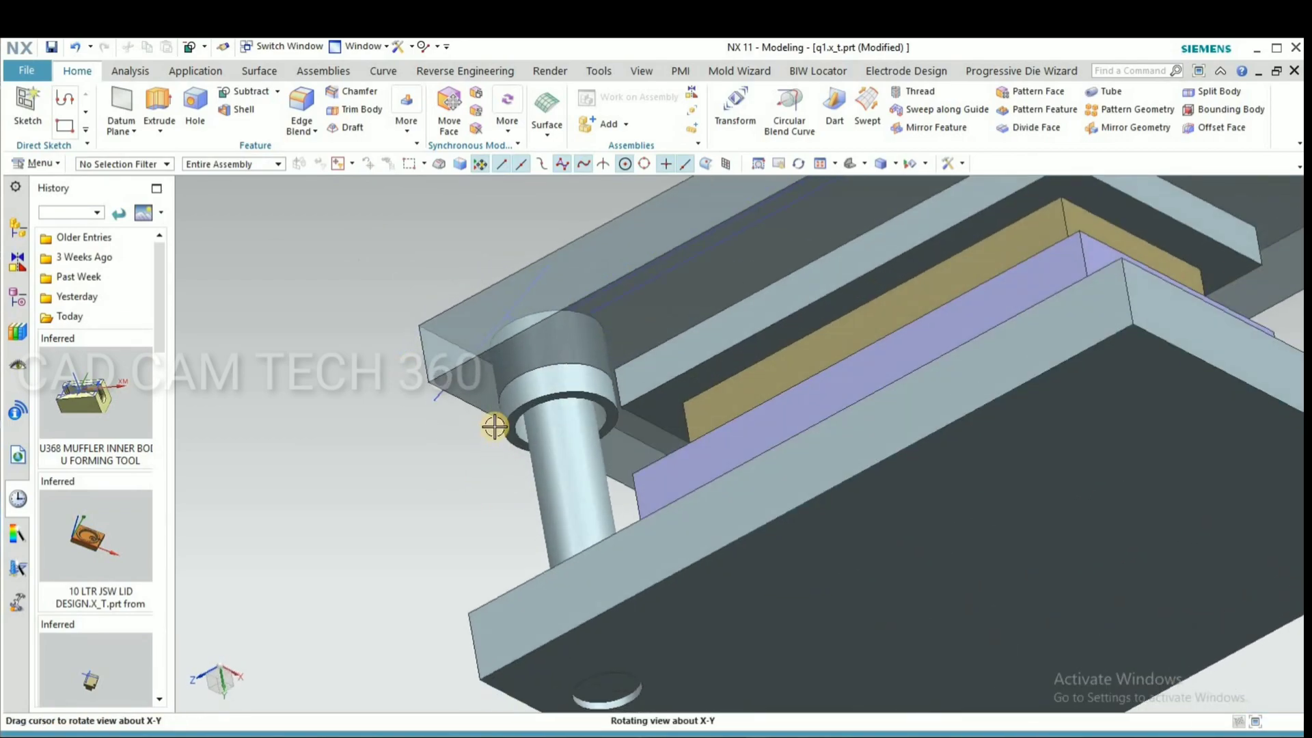
{"action": "scroll", "coordinate": [492, 446], "scroll_direction": "up", "scroll_amount": 3}
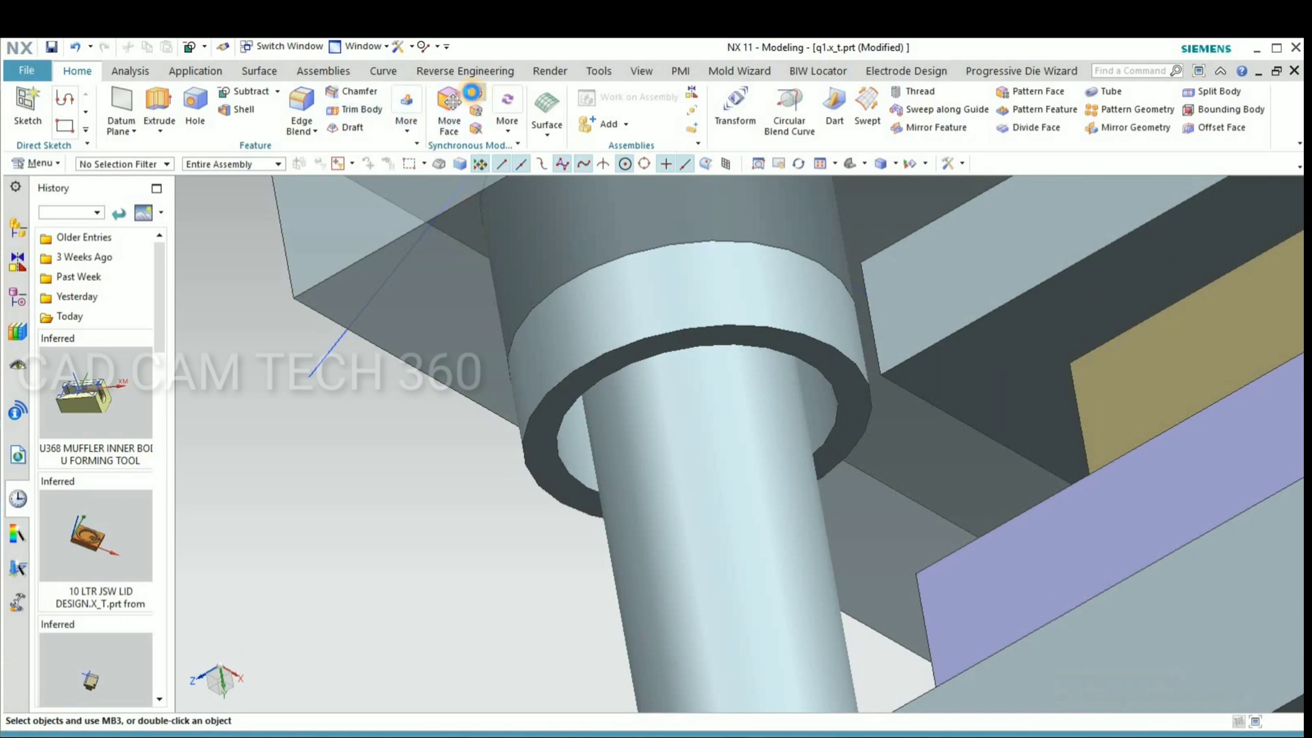
{"action": "left_click", "coordinate": [472, 92]}
{"action": "left_click", "coordinate": [538, 423]}
{"action": "left_click_drag", "start_coordinate": [540, 425], "coordinate": [548, 485]}
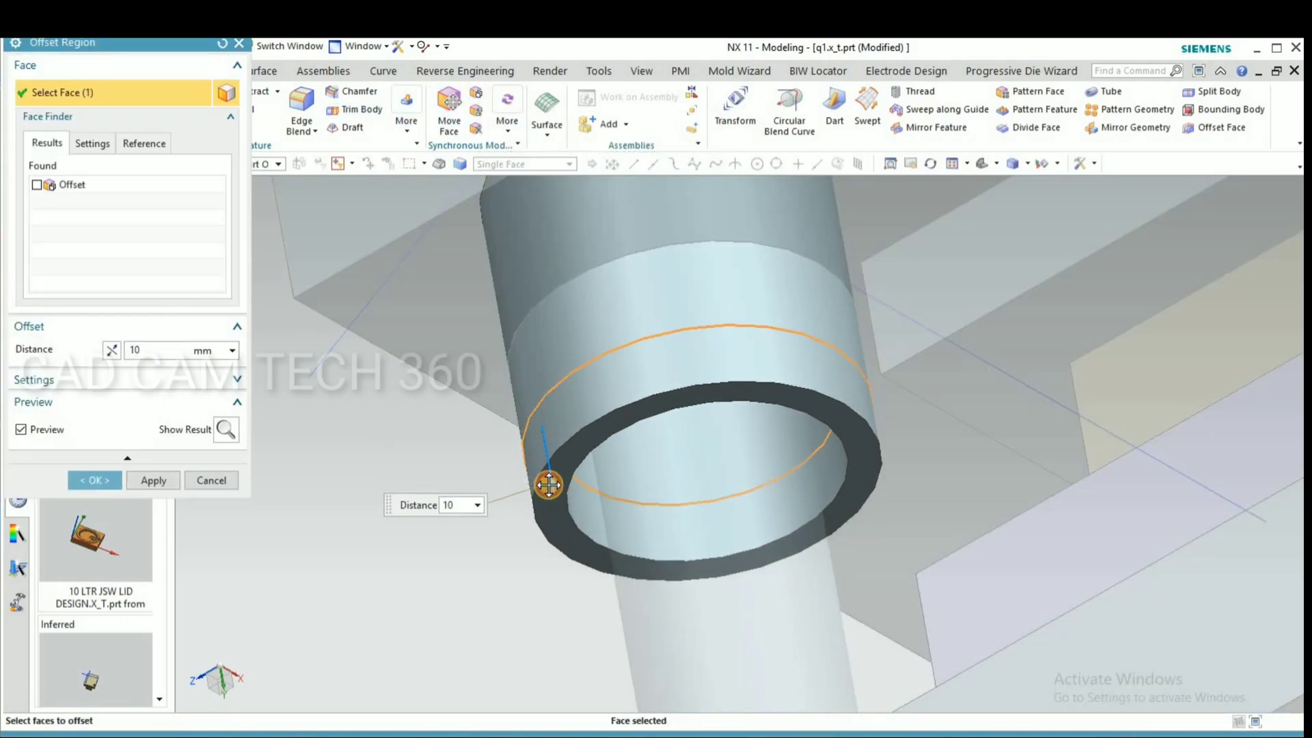
{"action": "middle_click", "coordinate": [270, 473]}
- Split the guide bush body at the upper large plate's lower face
{"action": "scroll", "coordinate": [348, 431], "scroll_direction": "down", "scroll_amount": 4}
{"action": "middle_click_drag", "start_coordinate": [428, 434], "coordinate": [342, 478]}
{"action": "middle_click_drag", "start_coordinate": [449, 378], "coordinate": [366, 445]}
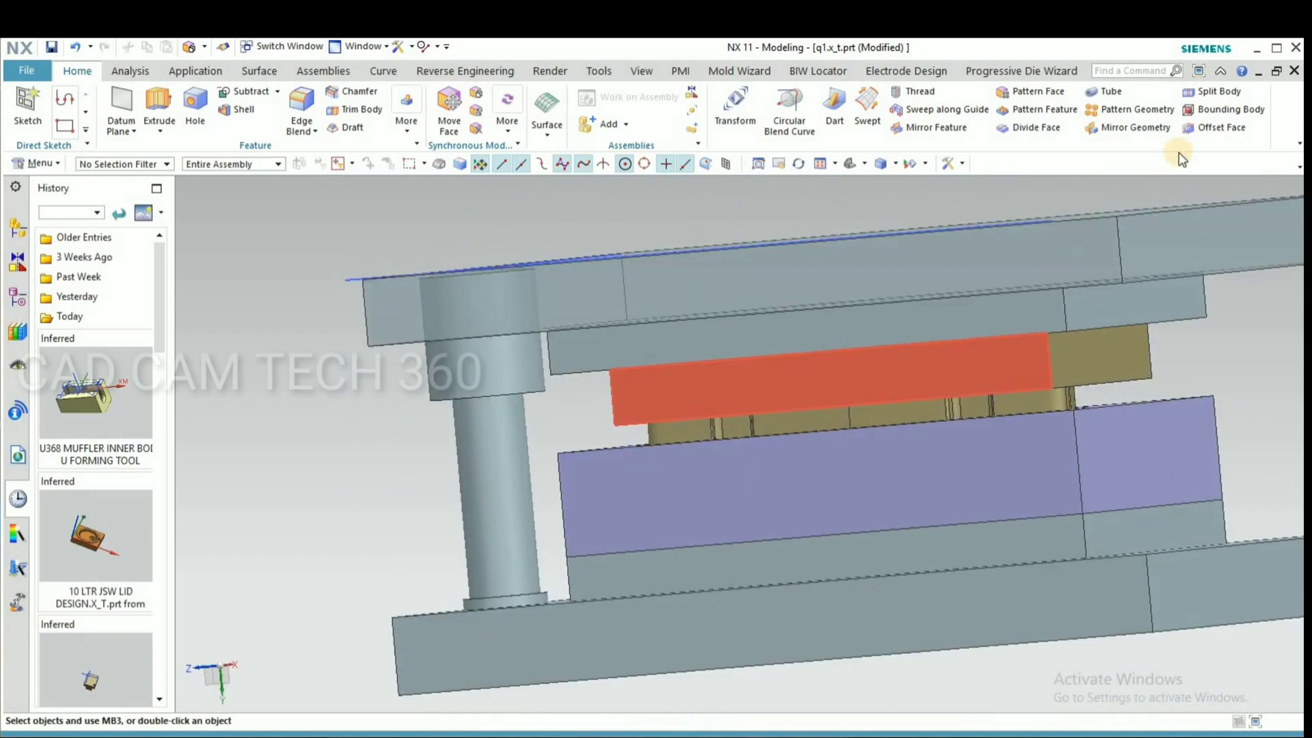
{"action": "middle_click_drag", "start_coordinate": [369, 386], "coordinate": [392, 428]}
{"action": "left_click", "coordinate": [438, 359]}
{"action": "middle_click", "coordinate": [415, 331]}
{"action": "left_click", "coordinate": [413, 329]}
{"action": "left_click", "coordinate": [108, 223]}
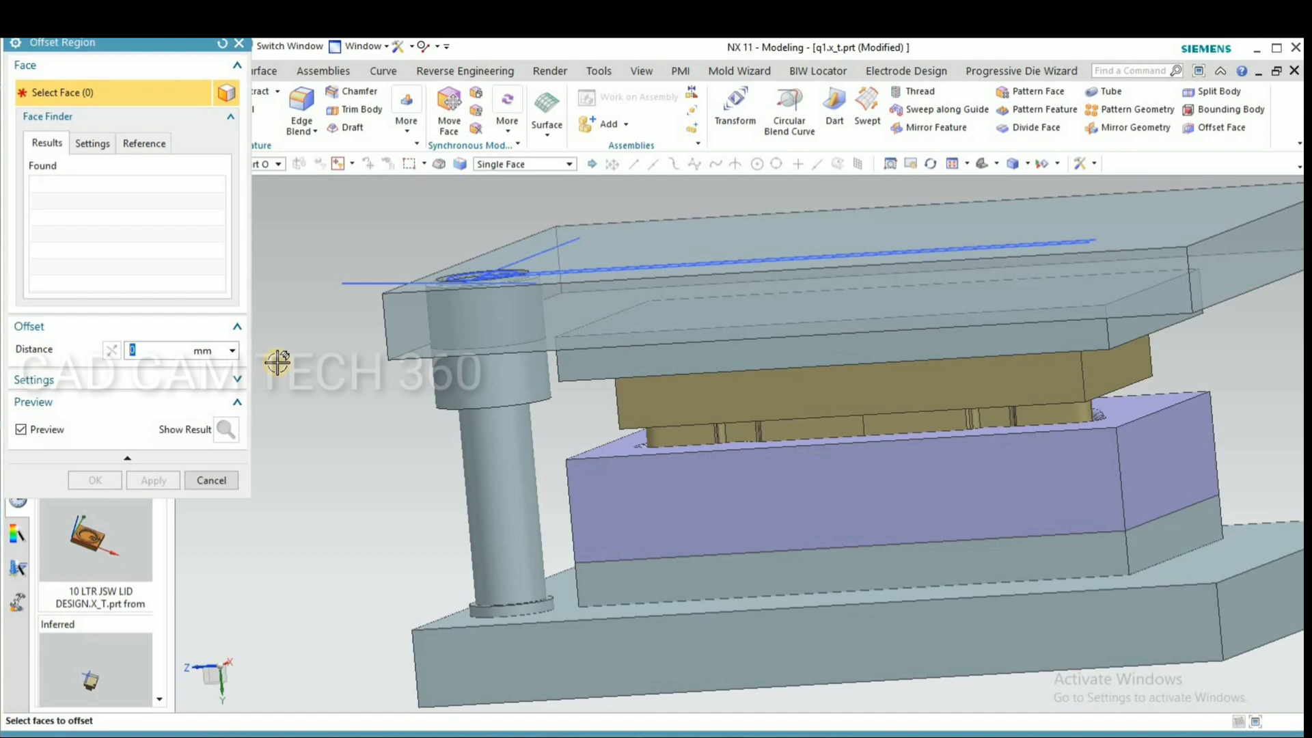
- Offset the outer face of the bush's lower portion outward to form a collar beneath the upper plate
{"action": "middle_click_drag", "start_coordinate": [371, 432], "coordinate": [431, 431]}
{"action": "left_click", "coordinate": [492, 349]}
{"action": "left_click", "coordinate": [96, 479]}
- Hide the upper large plate to expose the guide bush and its collar
{"action": "scroll", "coordinate": [432, 431], "scroll_direction": "up", "scroll_amount": 5}
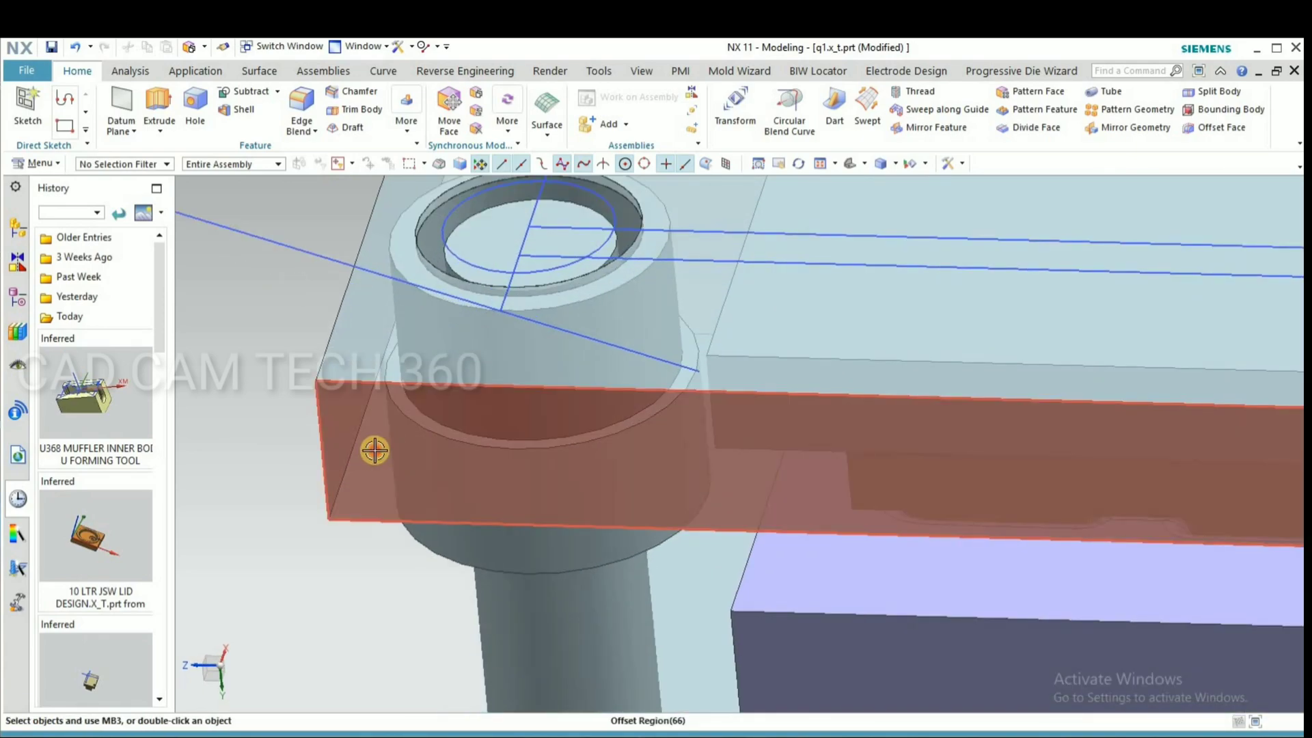
{"action": "left_click", "coordinate": [375, 450]}
{"action": "key", "text": "Delete"}
{"action": "scroll", "coordinate": [372, 460], "scroll_direction": "down", "scroll_amount": 3}
{"action": "middle_click_drag", "start_coordinate": [371, 460], "coordinate": [371, 468]}
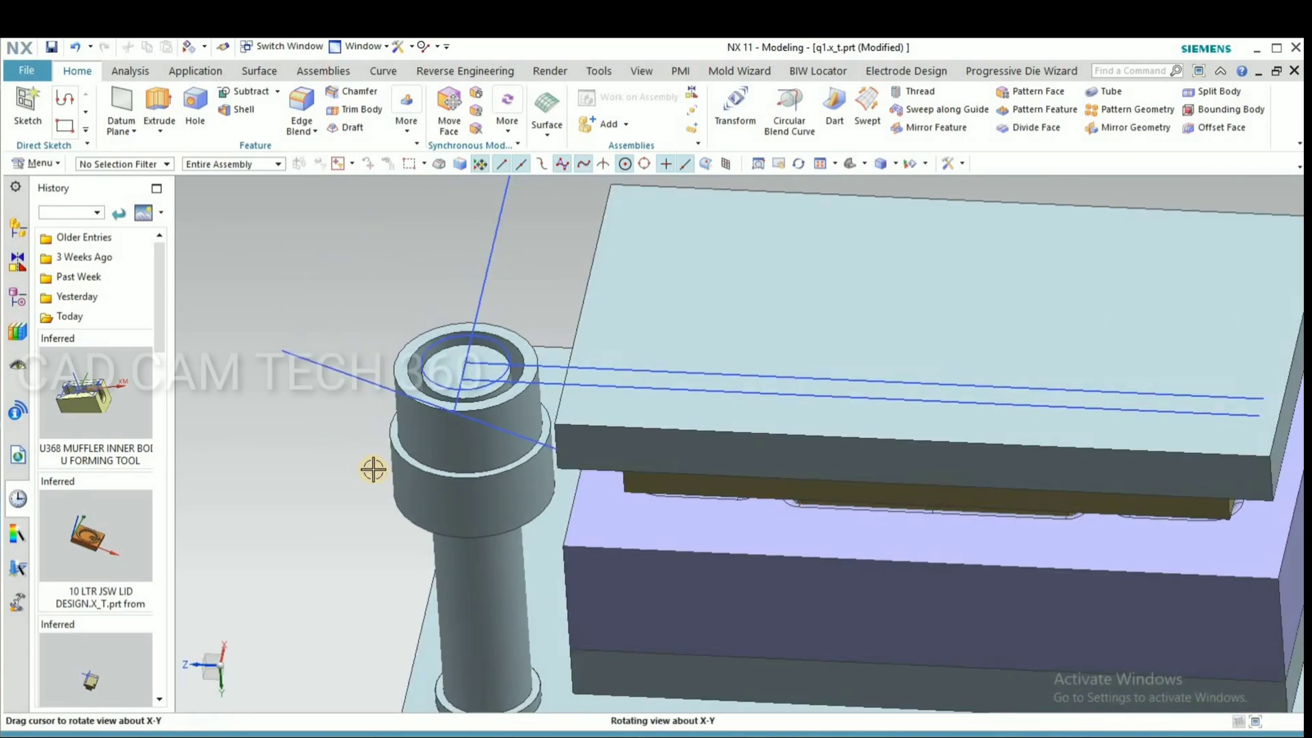
- Unite the guide bush's upper portion with its collar into one body
{"action": "scroll", "coordinate": [358, 442], "scroll_direction": "up", "scroll_amount": 2}
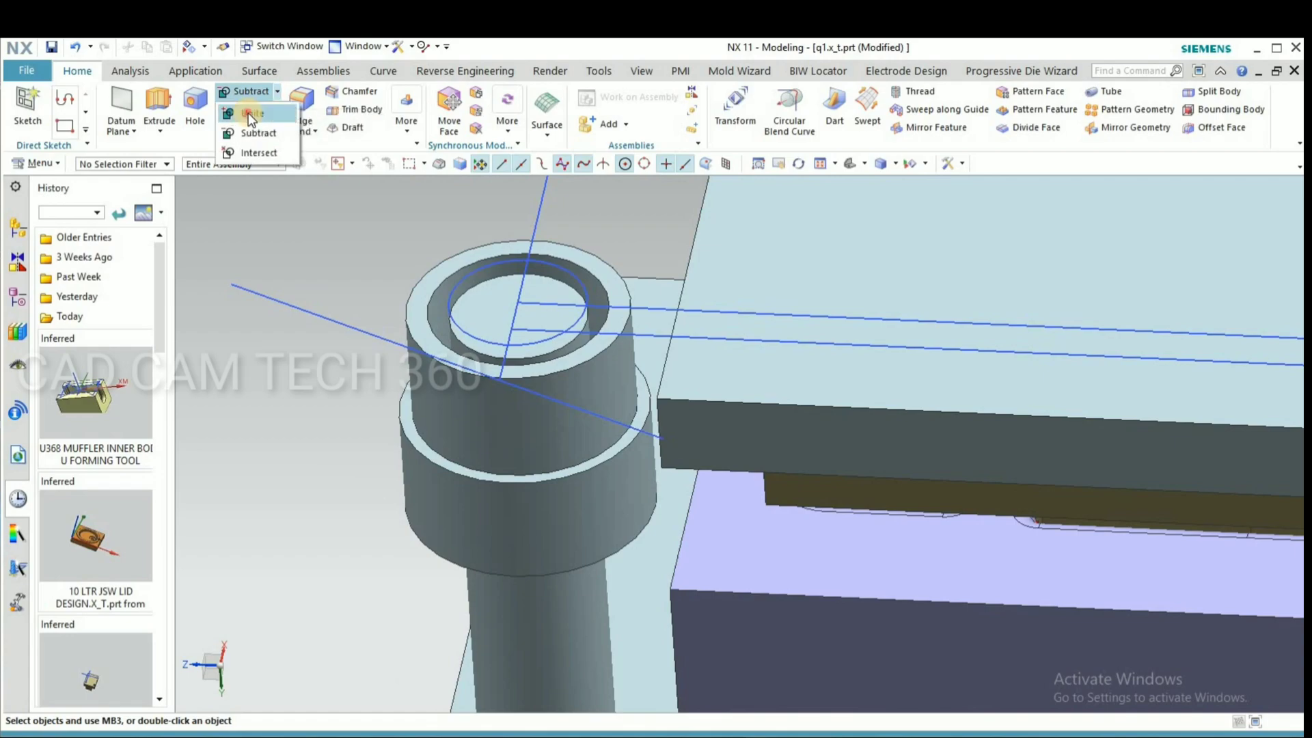
{"action": "left_click", "coordinate": [248, 112]}
{"action": "left_click", "coordinate": [437, 448]}
{"action": "left_click", "coordinate": [426, 471]}
{"action": "left_click", "coordinate": [96, 226]}
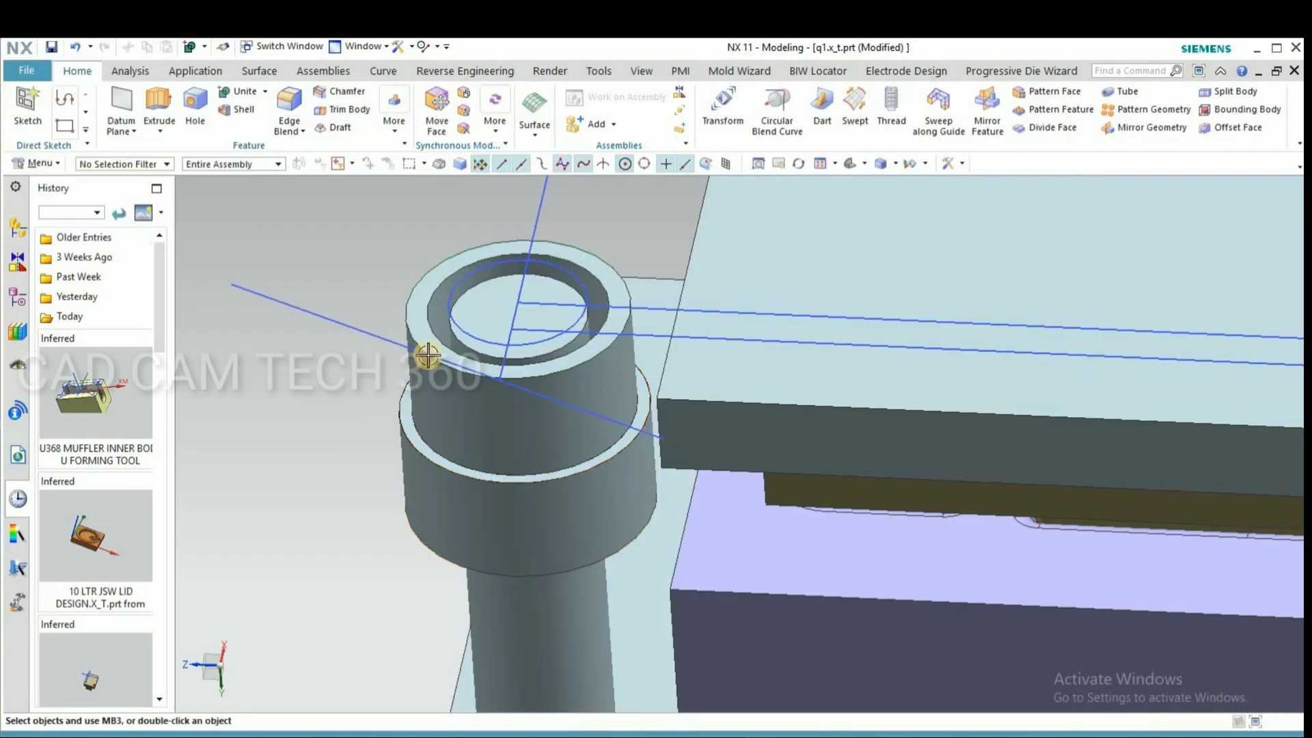
- Bring back the upper large plate and hide the guide pillar and guide bush to expose the plate's hole
{"action": "scroll", "coordinate": [431, 313], "scroll_direction": "up", "scroll_amount": 4}
{"action": "scroll", "coordinate": [515, 380], "scroll_direction": "down", "scroll_amount": 5}
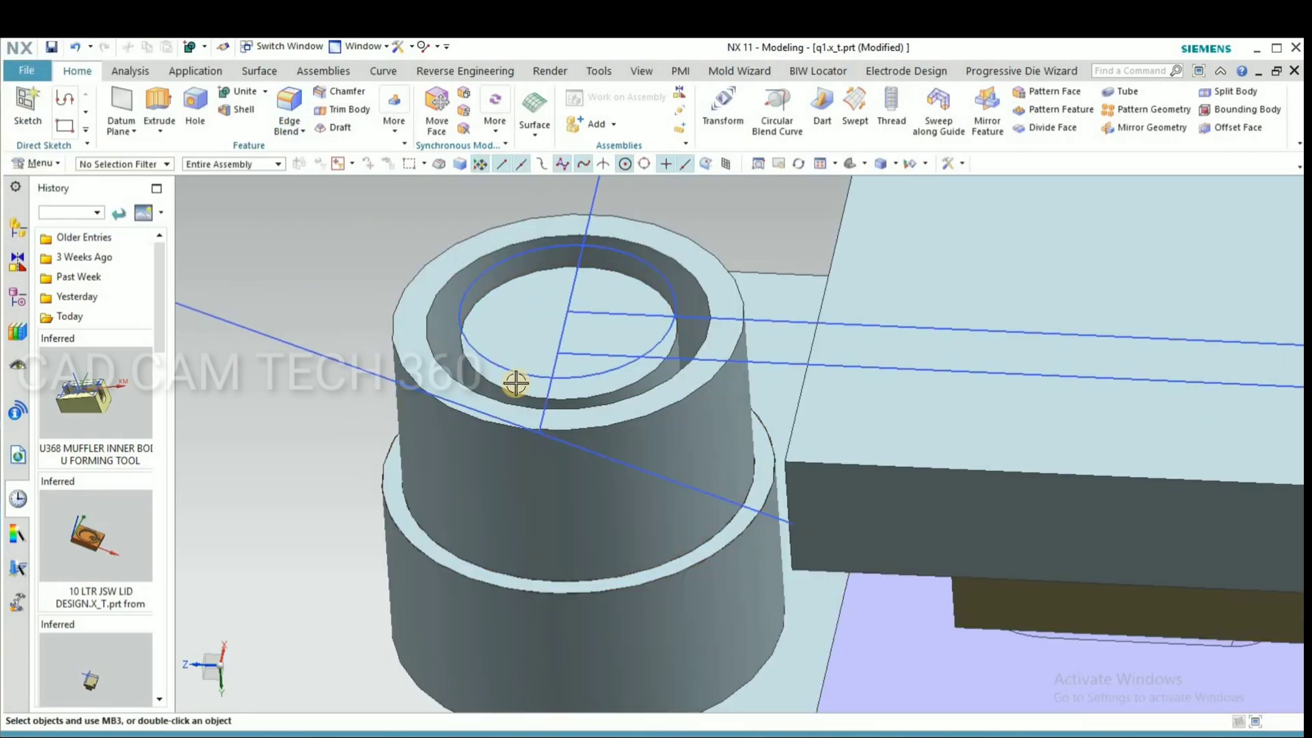
{"action": "middle_click_drag", "start_coordinate": [437, 474], "coordinate": [501, 308]}
{"action": "key", "text": "ctrl+shift+k"}
{"action": "left_click", "coordinate": [501, 308]}
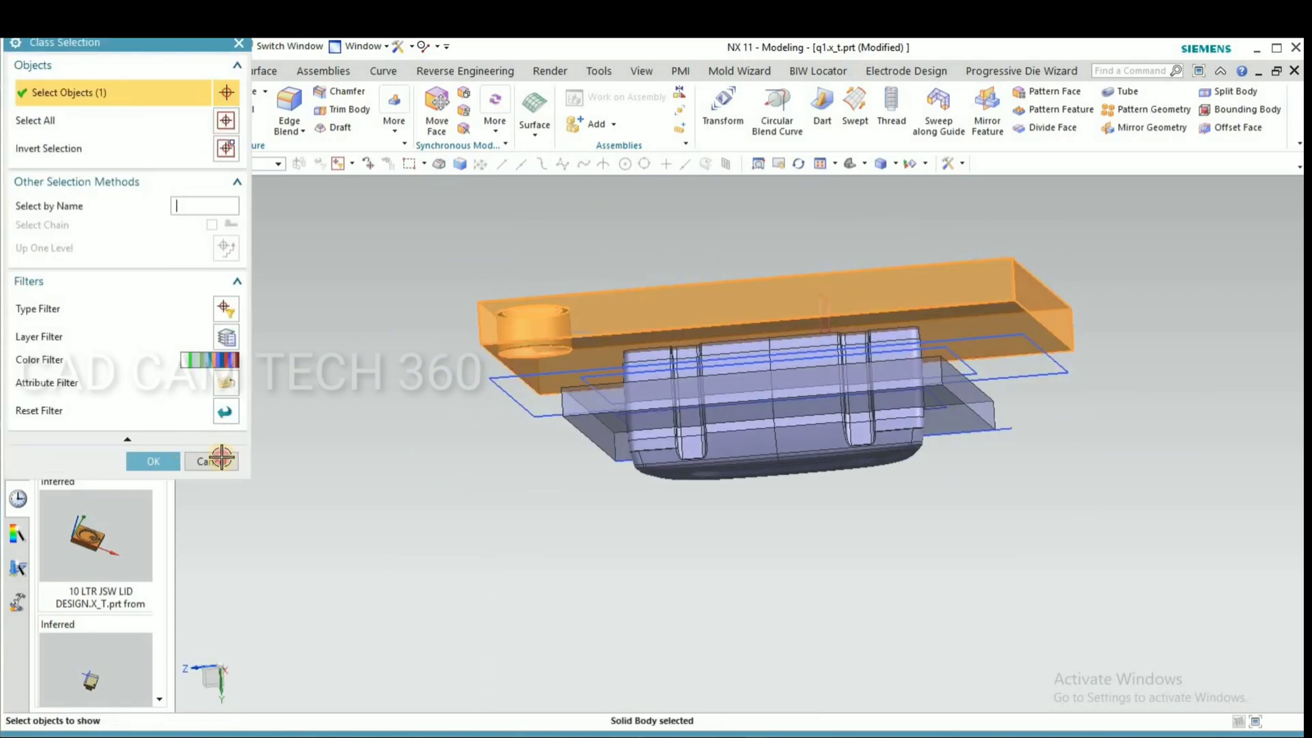
{"action": "middle_click", "coordinate": [416, 397]}
{"action": "key", "text": "ctrl+b"}
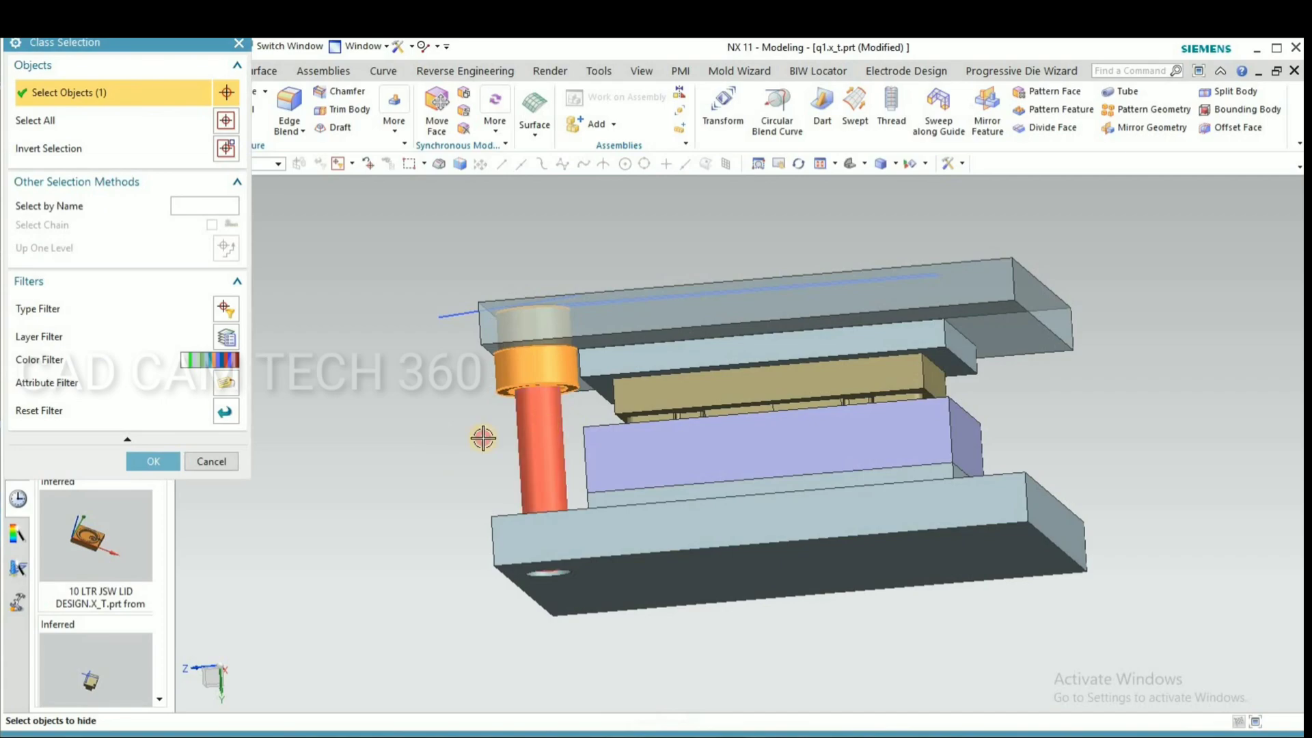
{"action": "left_click", "coordinate": [178, 461]}
- Remove the inner ledge from the guide bush hole in the upper large plate
{"action": "middle_click_drag", "start_coordinate": [410, 400], "coordinate": [527, 328]}
{"action": "scroll", "coordinate": [527, 328], "scroll_direction": "up", "scroll_amount": 6}
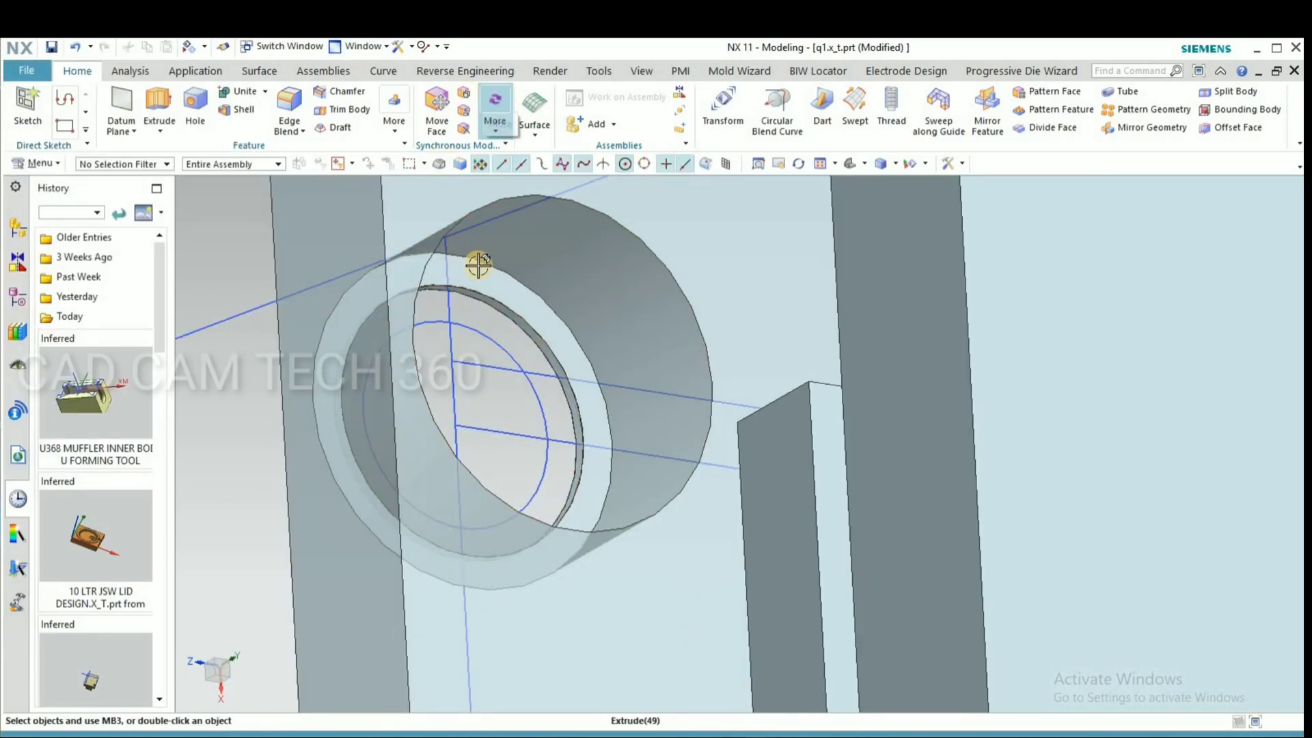
{"action": "left_click", "coordinate": [504, 291]}
{"action": "left_click", "coordinate": [97, 479]}
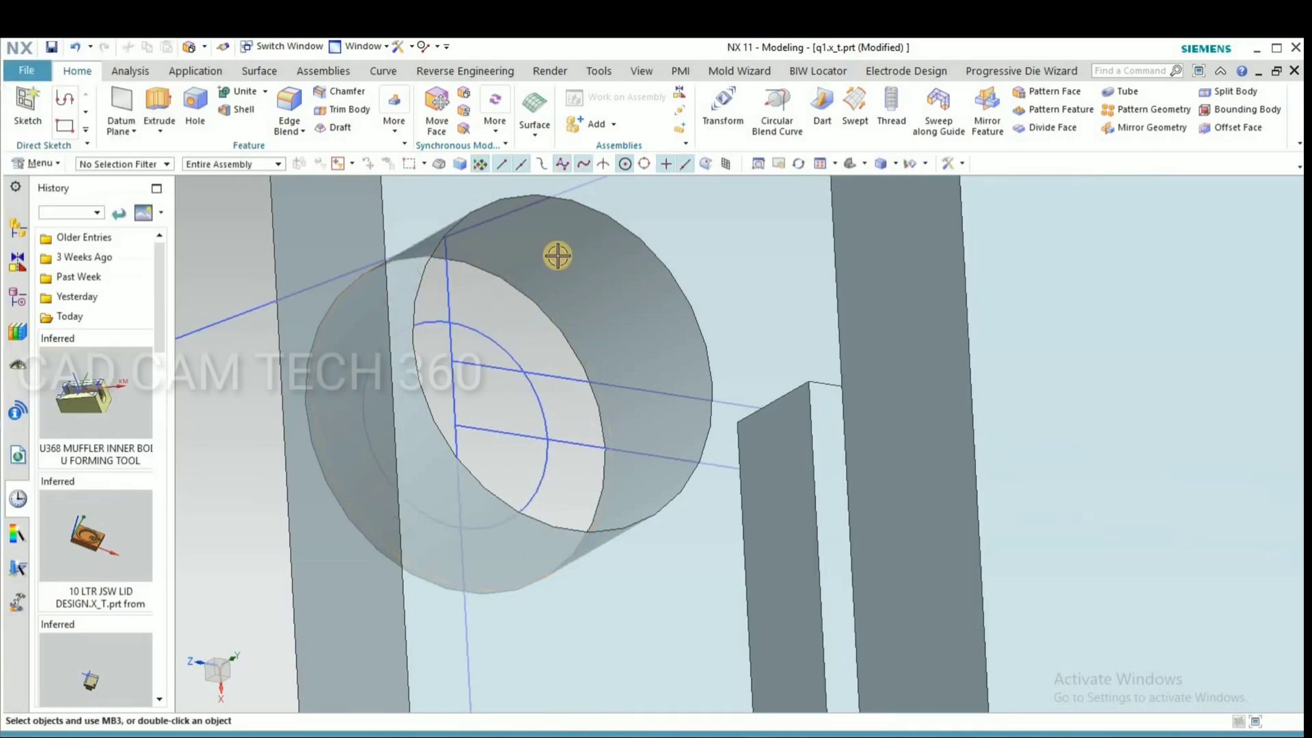
- Show the hidden guide pillar and guide bush again
{"action": "scroll", "coordinate": [558, 256], "scroll_direction": "down", "scroll_amount": 7}
{"action": "middle_click_drag", "start_coordinate": [558, 255], "coordinate": [393, 437]}
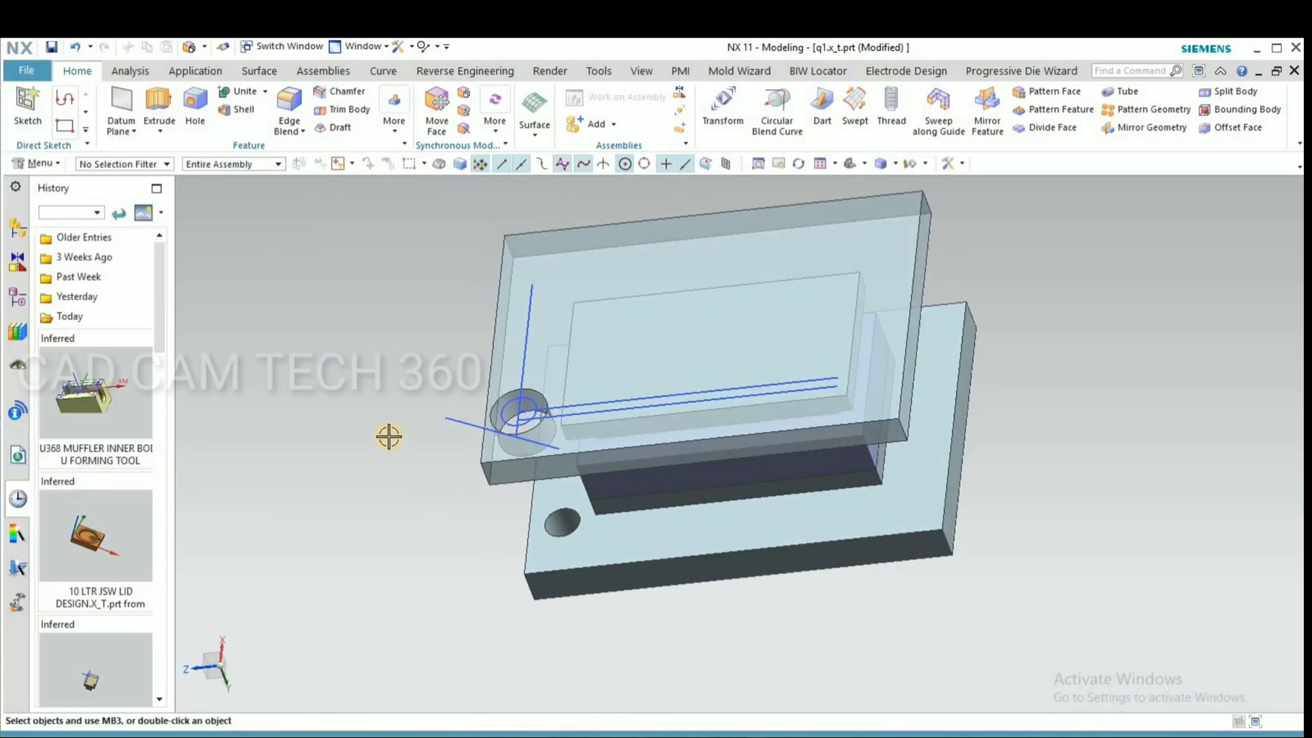
{"action": "key", "text": "ctrl+shift+k"}
{"action": "scroll", "coordinate": [537, 471], "scroll_direction": "up", "scroll_amount": 4}
{"action": "left_click", "coordinate": [537, 472]}
{"action": "left_click", "coordinate": [164, 465]}
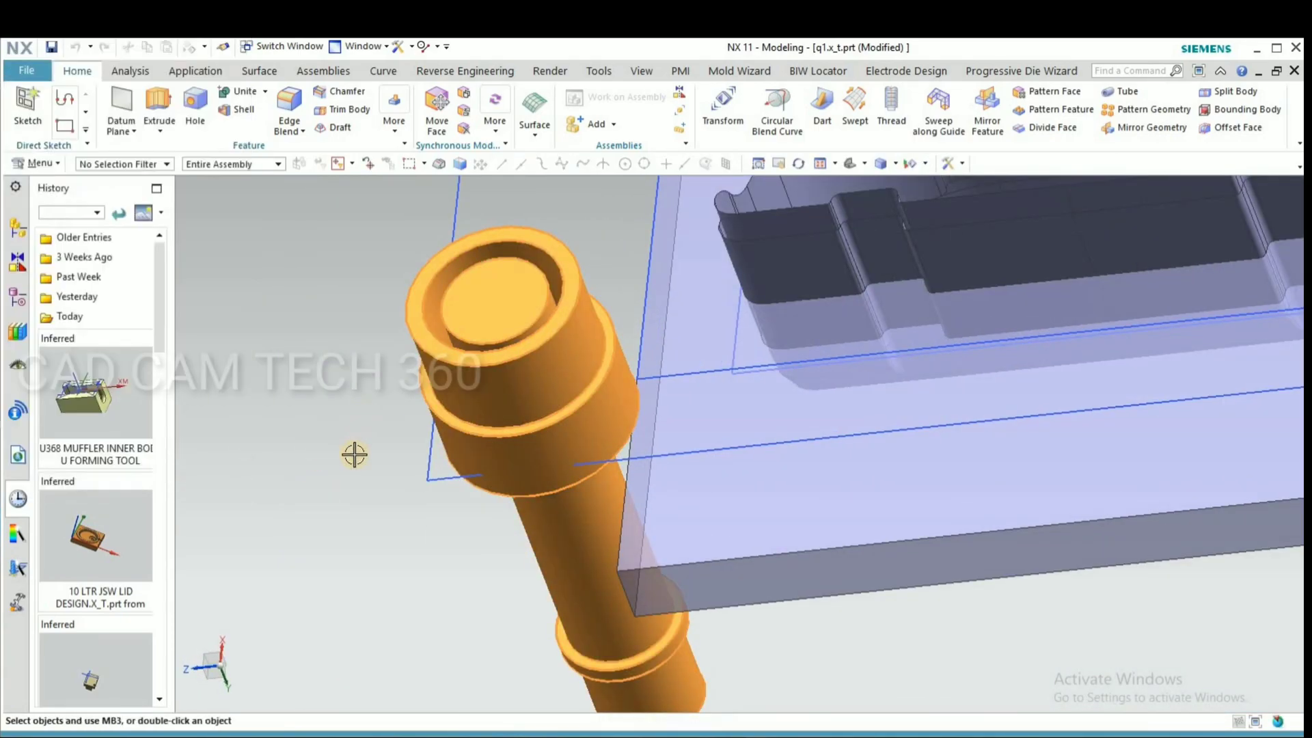
- Blend the inner edge of the guide bush's upper rim with a 3 mm radius
{"action": "scroll", "coordinate": [354, 454], "scroll_direction": "down", "scroll_amount": 2}
{"action": "middle_click_drag", "start_coordinate": [355, 454], "coordinate": [359, 482]}
{"action": "scroll", "coordinate": [385, 348], "scroll_direction": "up", "scroll_amount": 5}
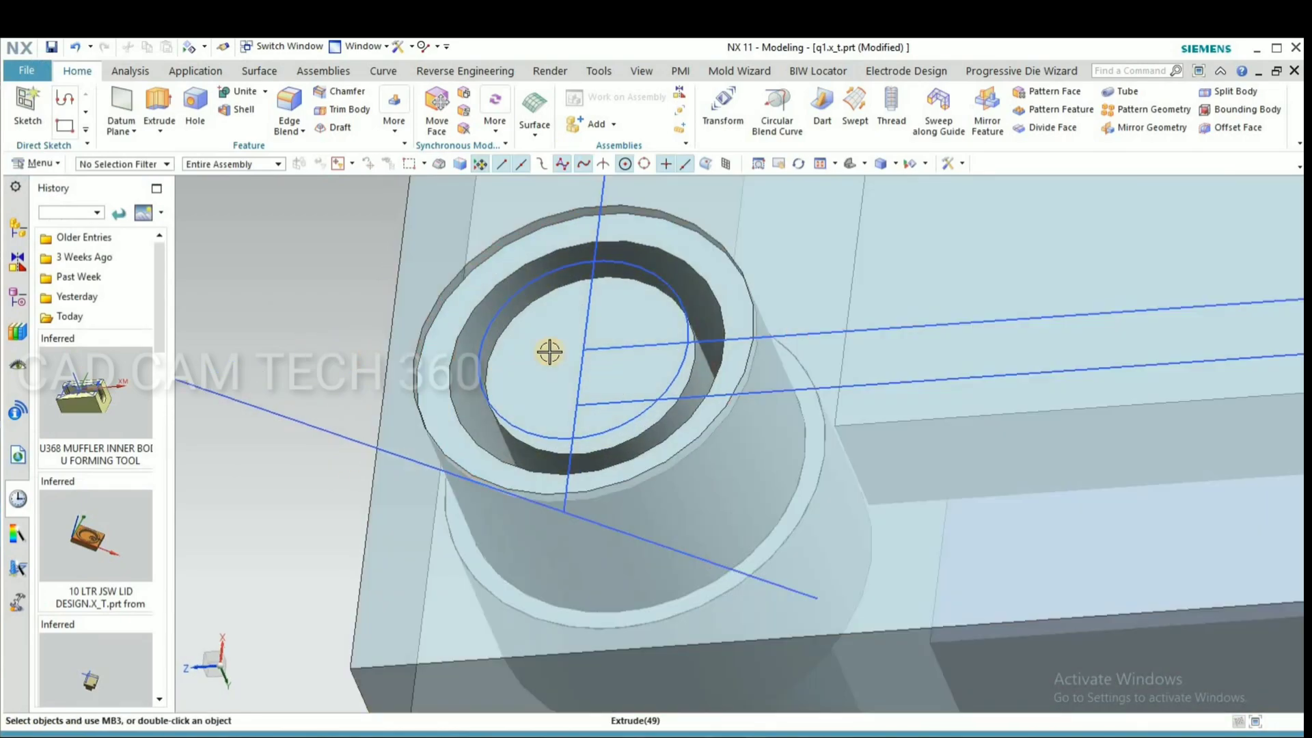
{"action": "scroll", "coordinate": [547, 352], "scroll_direction": "down", "scroll_amount": 2}
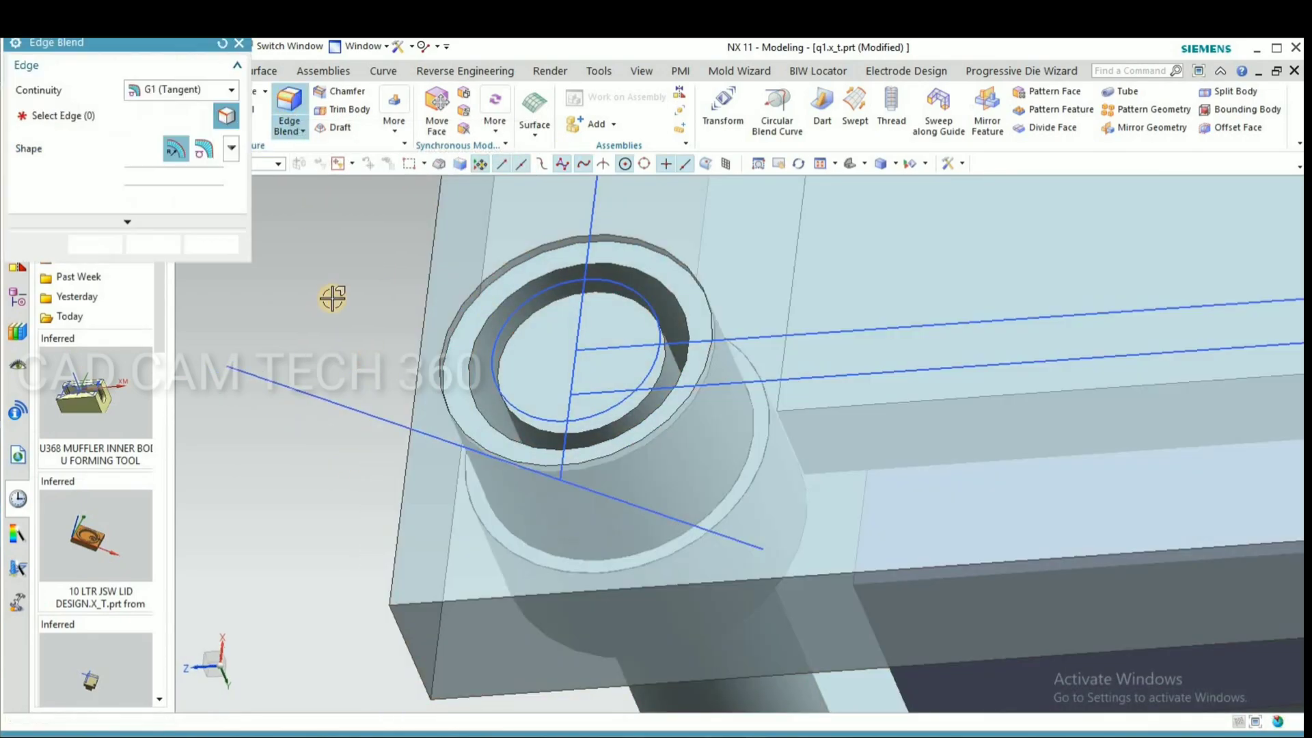
{"action": "scroll", "coordinate": [523, 332], "scroll_direction": "up", "scroll_amount": 2}
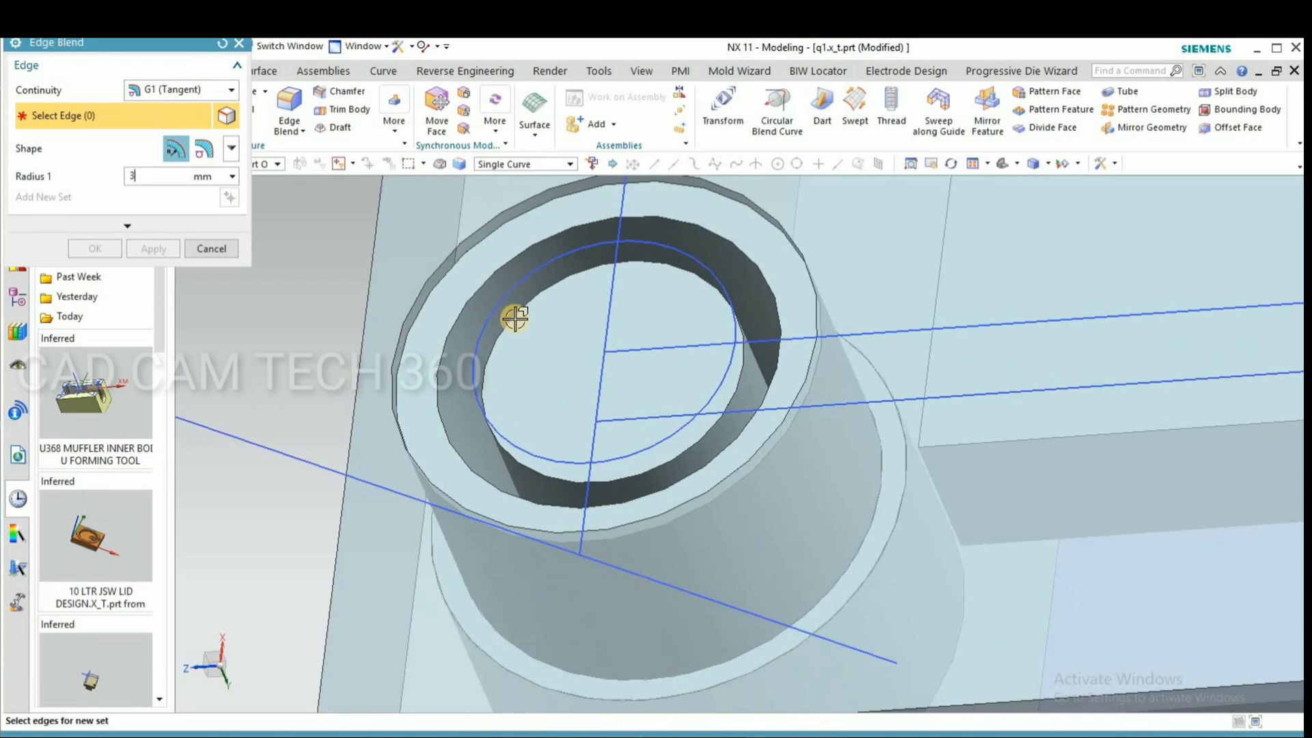
{"action": "middle_click", "coordinate": [393, 307], "text": "ctrl"}
{"action": "left_click", "coordinate": [449, 313]}
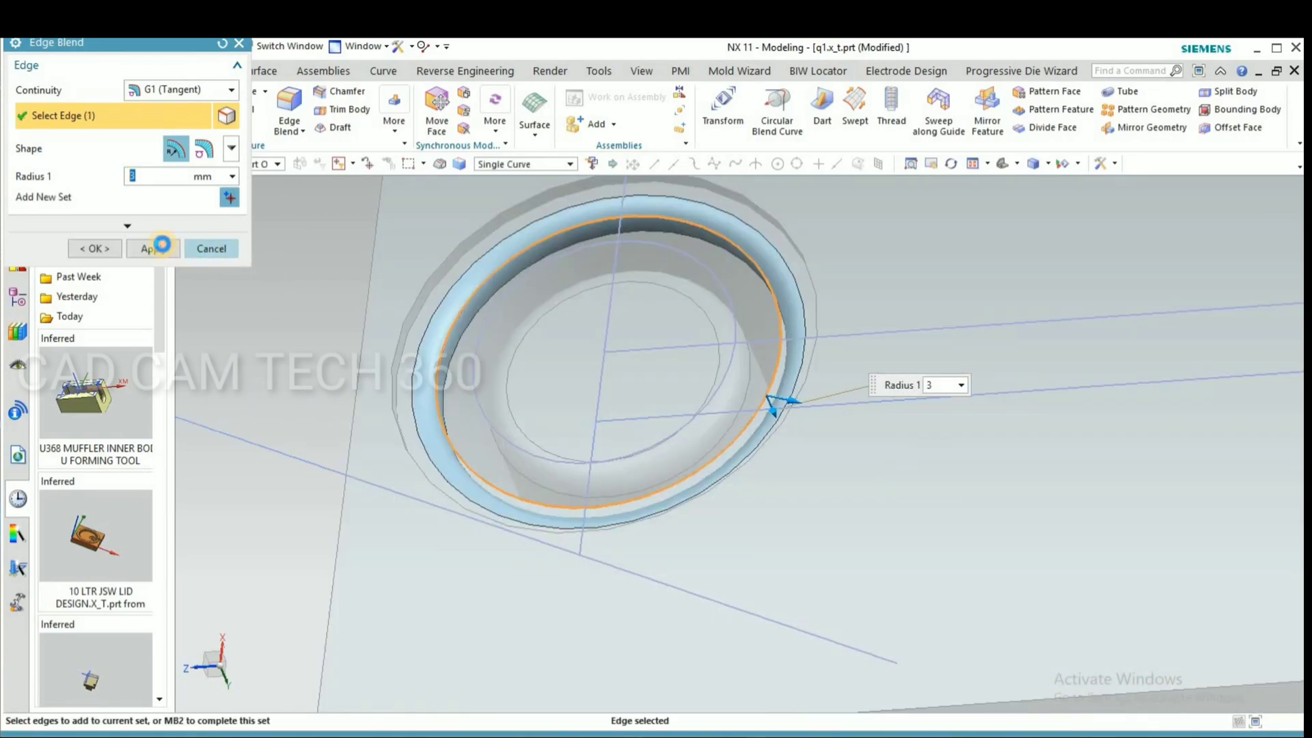
{"action": "left_click", "coordinate": [161, 247]}
- Blend the inner and outer edges of the guide bush collar's lower face with a 3 mm radius
{"action": "scroll", "coordinate": [466, 309], "scroll_direction": "down", "scroll_amount": 6}
{"action": "middle_click_drag", "start_coordinate": [481, 355], "coordinate": [457, 273]}
{"action": "scroll", "coordinate": [470, 278], "scroll_direction": "up", "scroll_amount": 2}
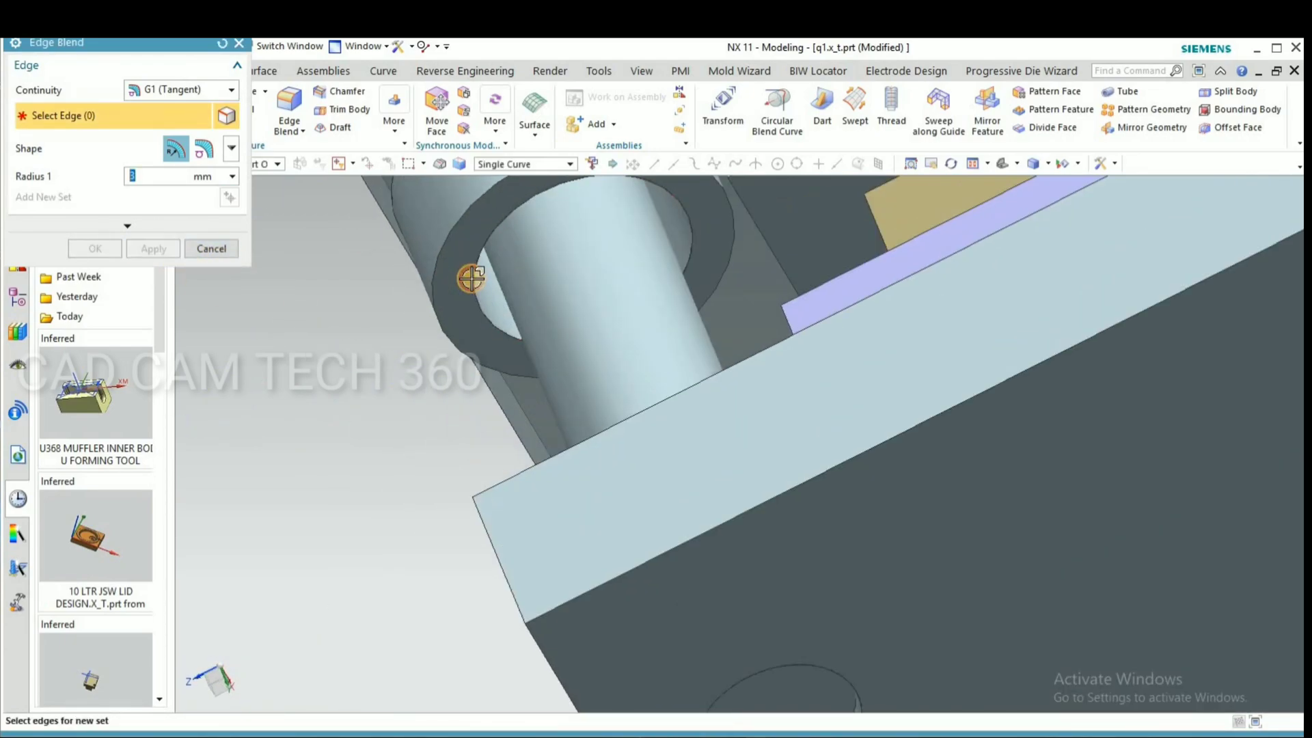
{"action": "left_click", "coordinate": [424, 284]}
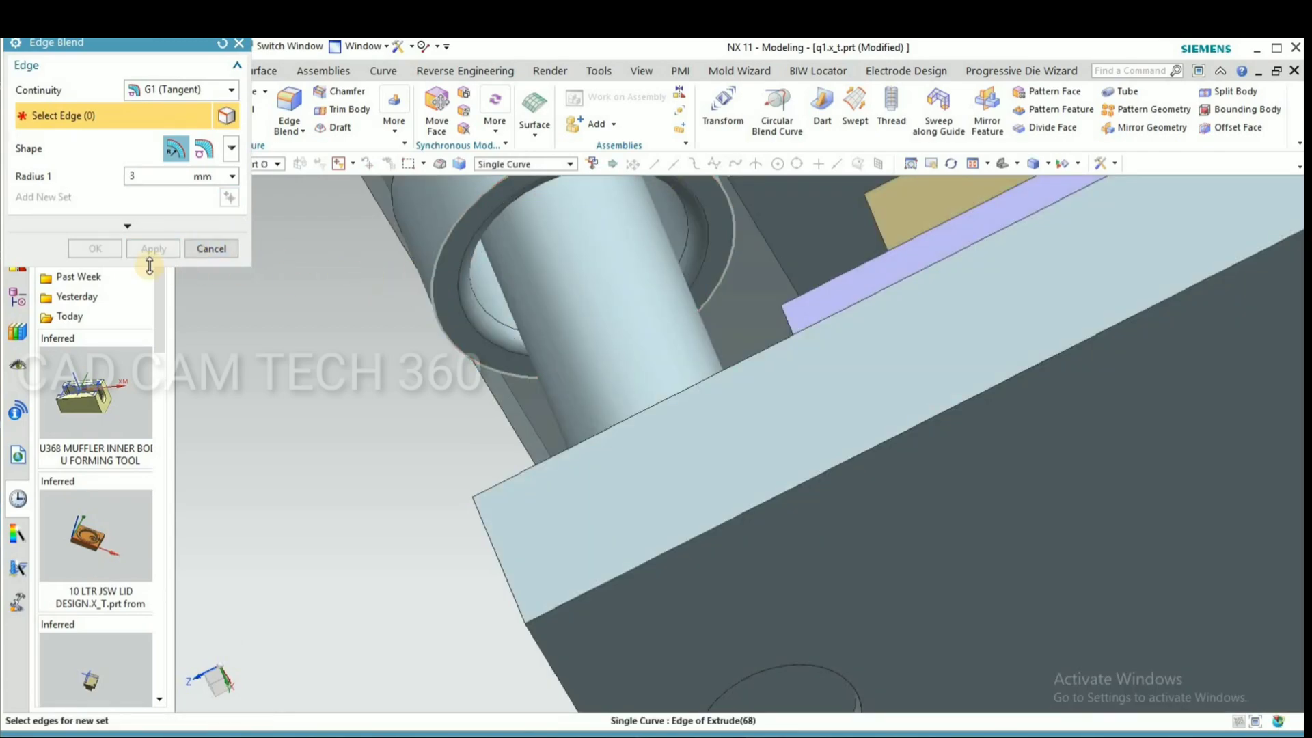
- Blend the guide pillar's bottom edge with a 3 mm radius and close the blend command
{"action": "scroll", "coordinate": [384, 384], "scroll_direction": "down", "scroll_amount": 2}
{"action": "middle_click_drag", "start_coordinate": [384, 384], "coordinate": [478, 299]}
{"action": "scroll", "coordinate": [369, 528], "scroll_direction": "up", "scroll_amount": 5}
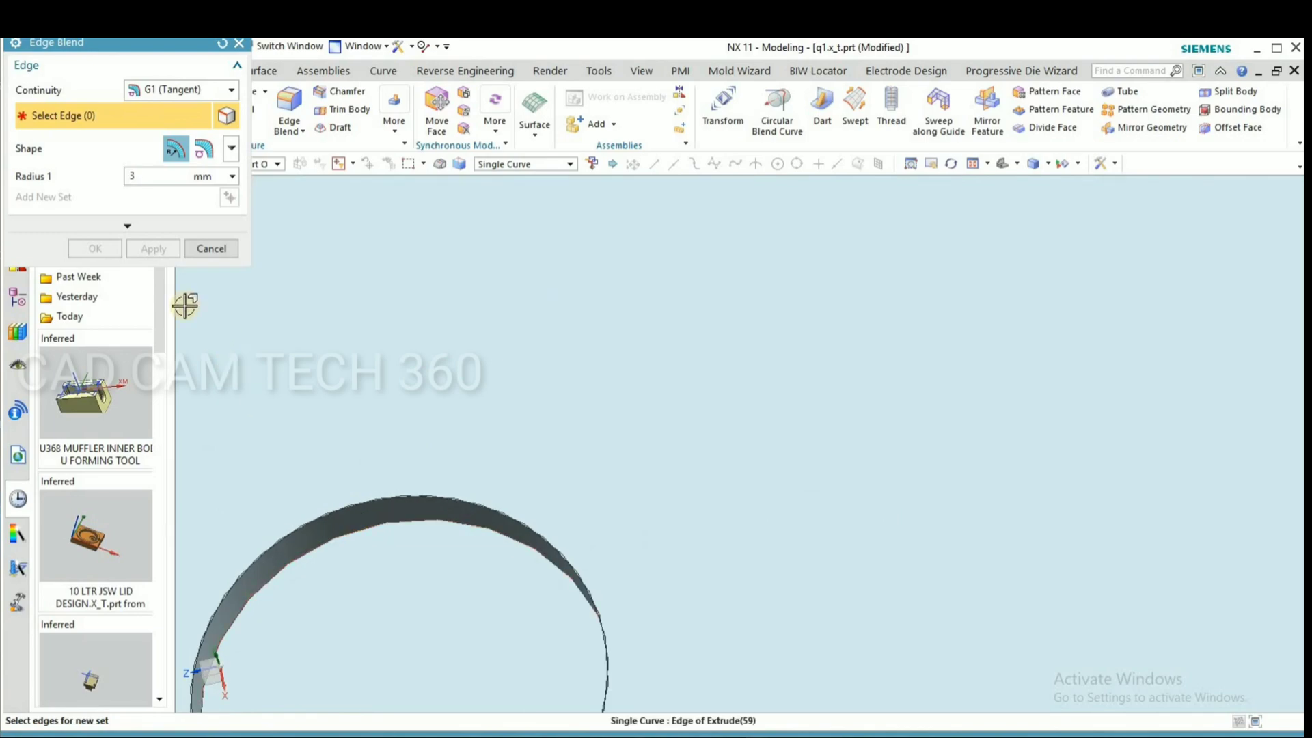
{"action": "left_click", "coordinate": [364, 505]}
{"action": "middle_click", "coordinate": [305, 366]}
- Examine from above how the guide pillar and bush sit at the corner of the large plates
{"action": "scroll", "coordinate": [507, 371], "scroll_direction": "down", "scroll_amount": 8}
{"action": "middle_click_drag", "start_coordinate": [686, 430], "coordinate": [650, 403]}
{"action": "scroll", "coordinate": [474, 422], "scroll_direction": "up", "scroll_amount": 3}
{"action": "mouse_move", "coordinate": [504, 417]}
{"action": "middle_mouse_down"}
{"action": "mouse_move", "coordinate": [499, 384]}
{"action": "mouse_move", "coordinate": [498, 424]}
{"action": "middle_mouse_up"}
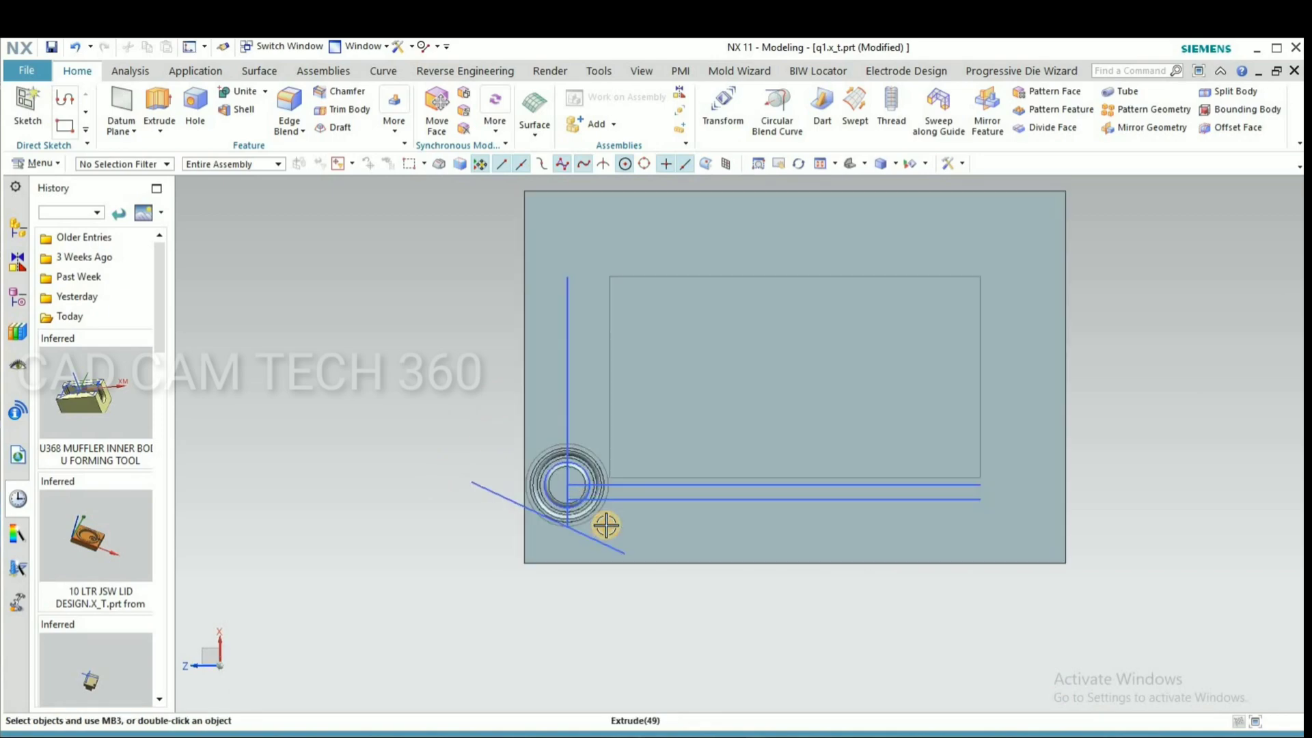
{"action": "scroll", "coordinate": [606, 525], "scroll_direction": "up", "scroll_amount": 2}
{"action": "scroll", "coordinate": [512, 513], "scroll_direction": "down", "scroll_amount": 3}
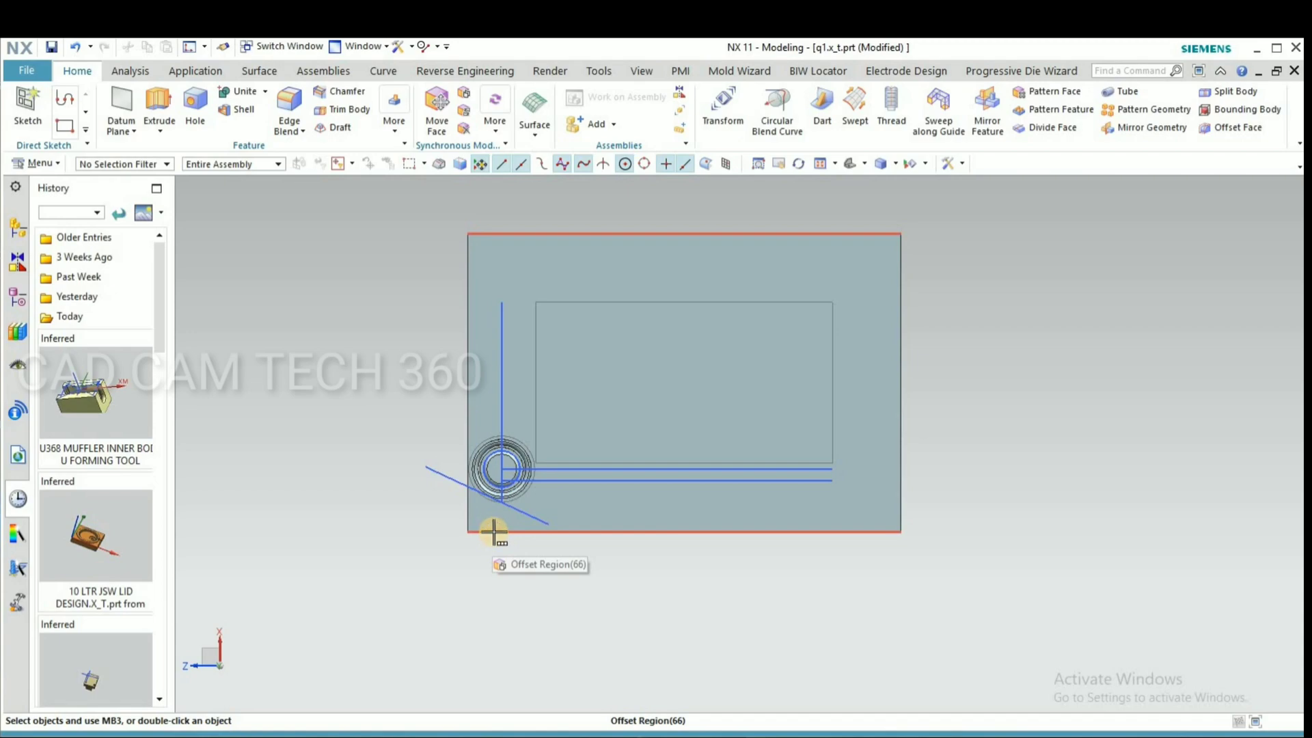
{"action": "scroll", "coordinate": [502, 480], "scroll_direction": "up", "scroll_amount": 2}
{"action": "middle_click_drag", "start_coordinate": [597, 498], "coordinate": [331, 123]}
- Chamfer the lower large plate's vertical corner edges with a symmetric distance of 2 mm
{"action": "left_click", "coordinate": [342, 92]}
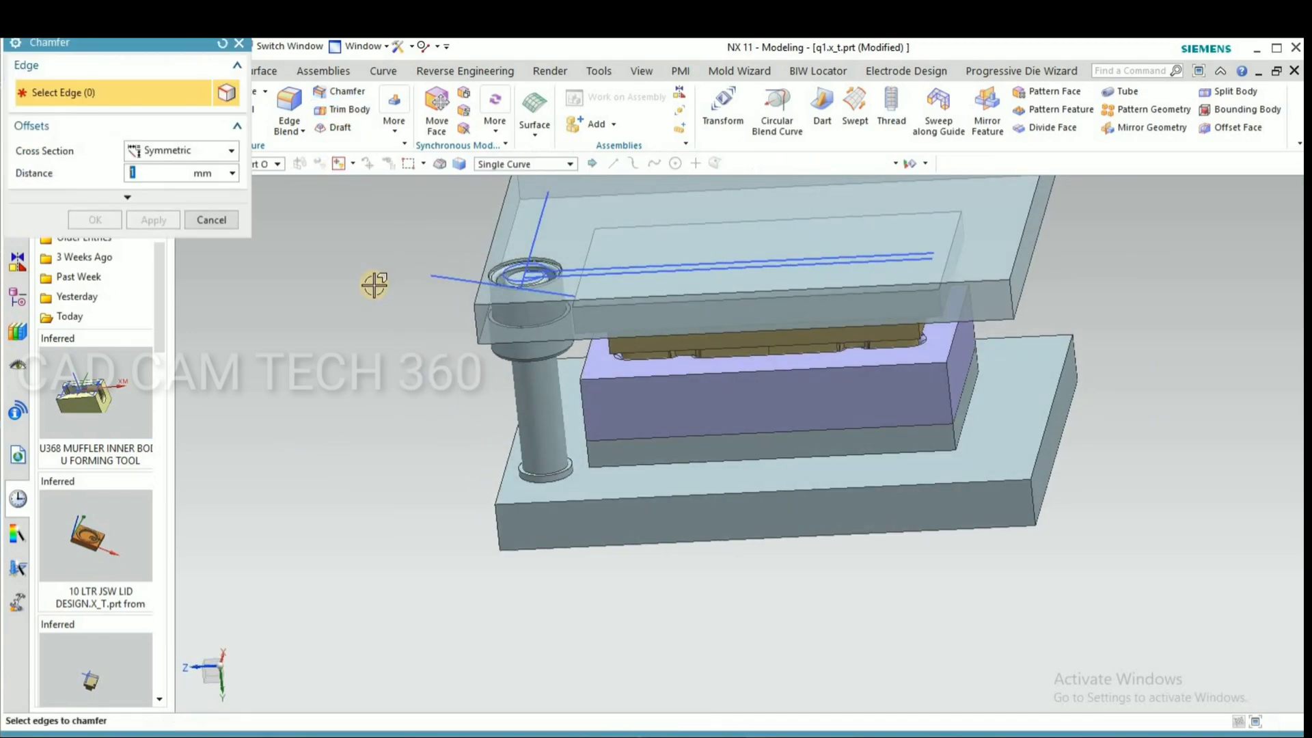
{"action": "left_click", "coordinate": [493, 533]}
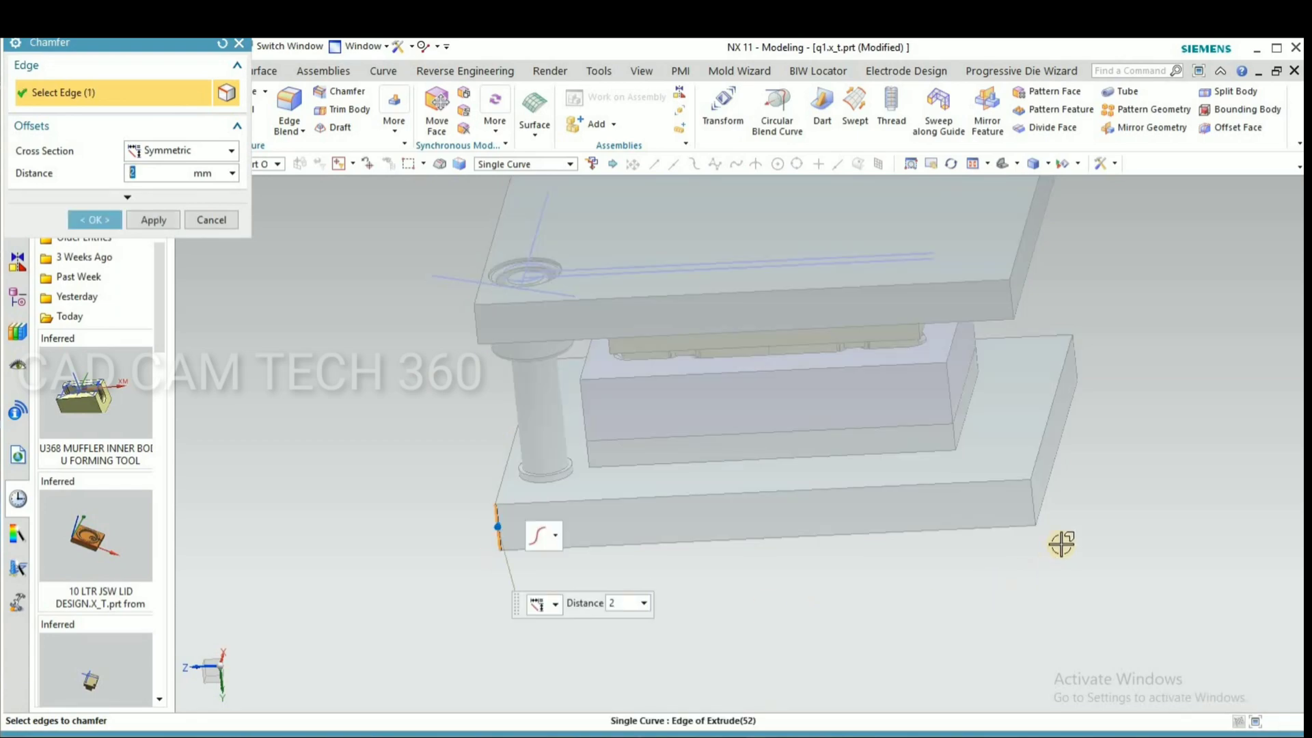
{"action": "middle_click_drag", "start_coordinate": [668, 421], "coordinate": [435, 397]}
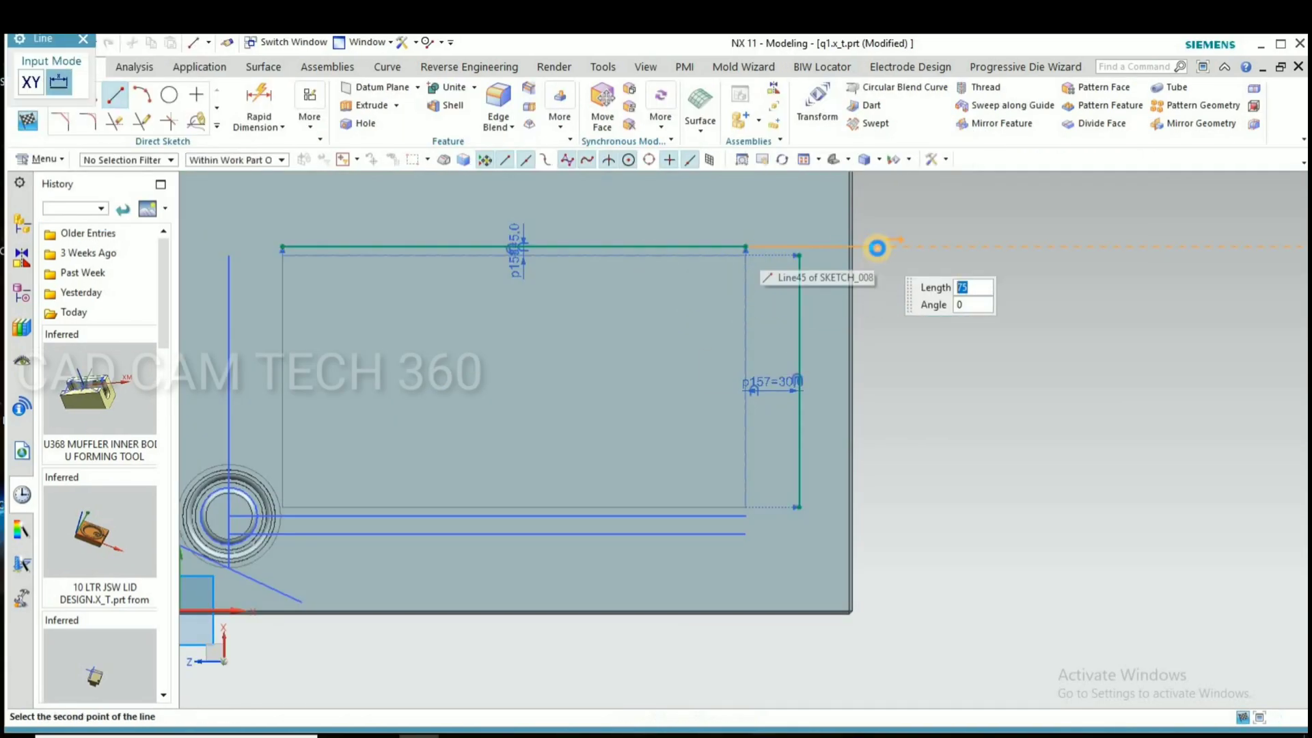
- Draw a 75 mm horizontal line continuing the sketch's upper offset line and extend the 30 mm offset line up to meet it
{"action": "left_click", "coordinate": [877, 247]}
{"action": "key", "text": "e"}
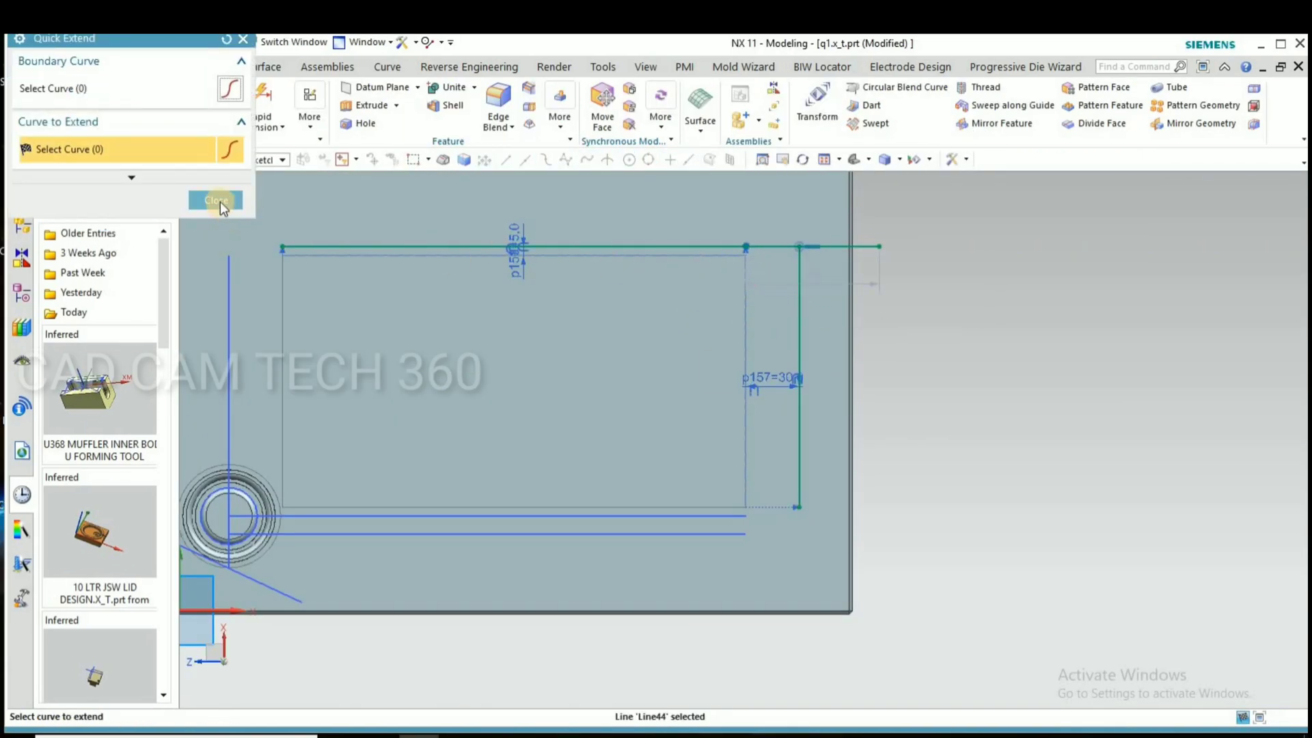
{"action": "left_click", "coordinate": [220, 202]}
- Copy the guide pillar and bush point to point from their circle centre to the intersection of the sketch lines at the opposite corner
{"action": "scroll", "coordinate": [831, 304], "scroll_direction": "down", "scroll_amount": 3}
{"action": "middle_click_drag", "start_coordinate": [572, 455], "coordinate": [528, 419]}
{"action": "scroll", "coordinate": [528, 419], "scroll_direction": "up", "scroll_amount": 3}
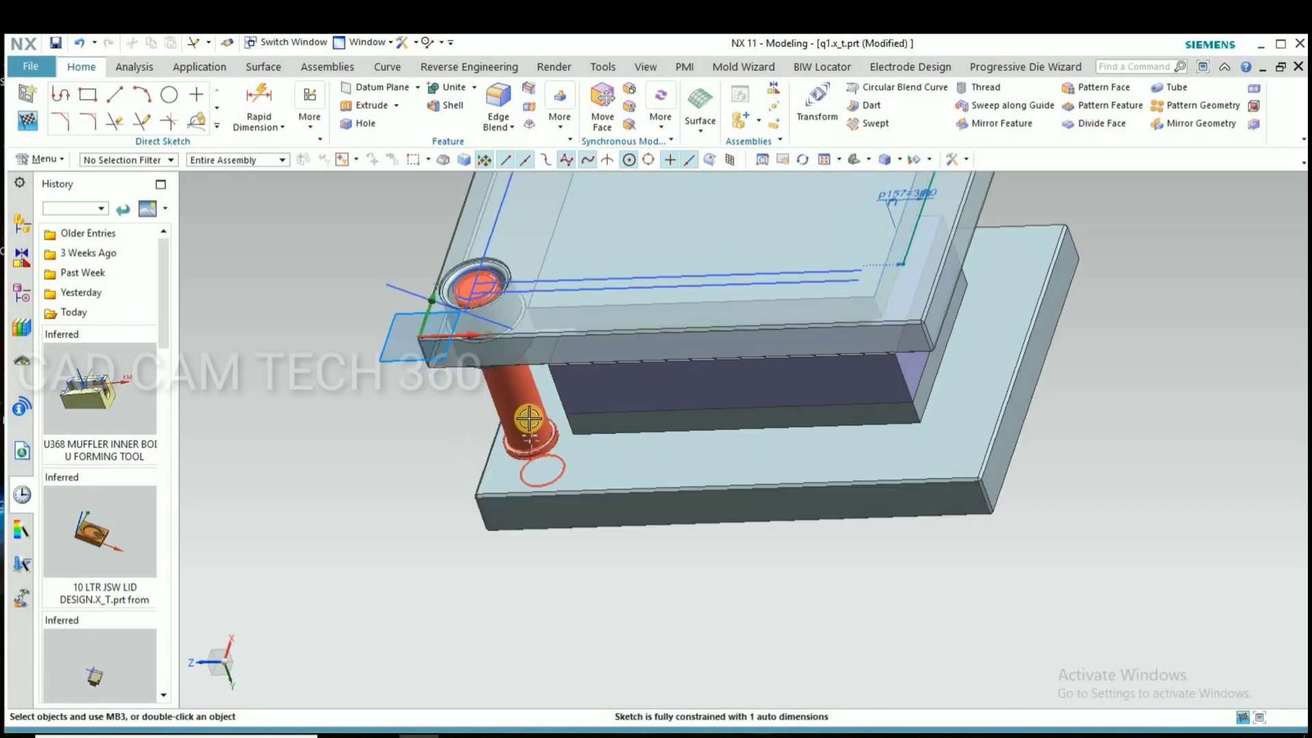
{"action": "key", "text": "ctrl+t"}
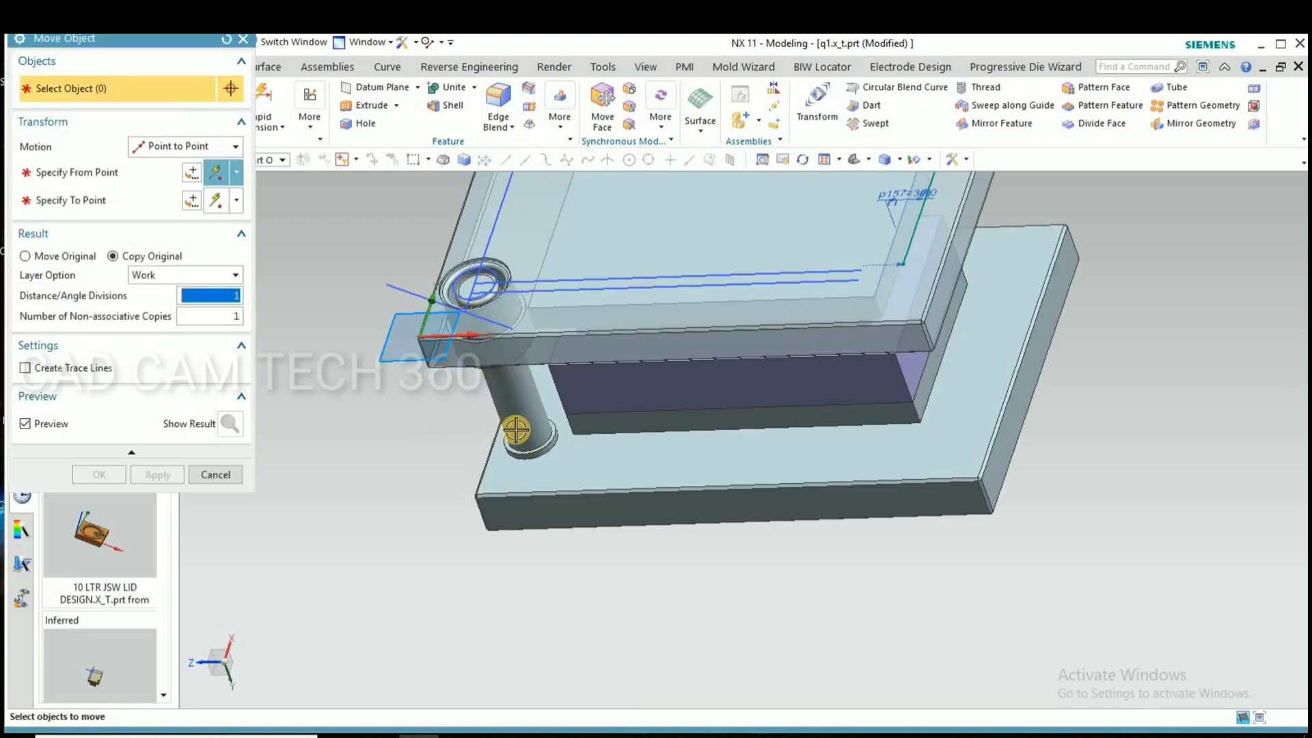
{"action": "scroll", "coordinate": [472, 268], "scroll_direction": "up", "scroll_amount": 3}
{"action": "left_click", "coordinate": [475, 274]}
{"action": "scroll", "coordinate": [438, 506], "scroll_direction": "down", "scroll_amount": 2}
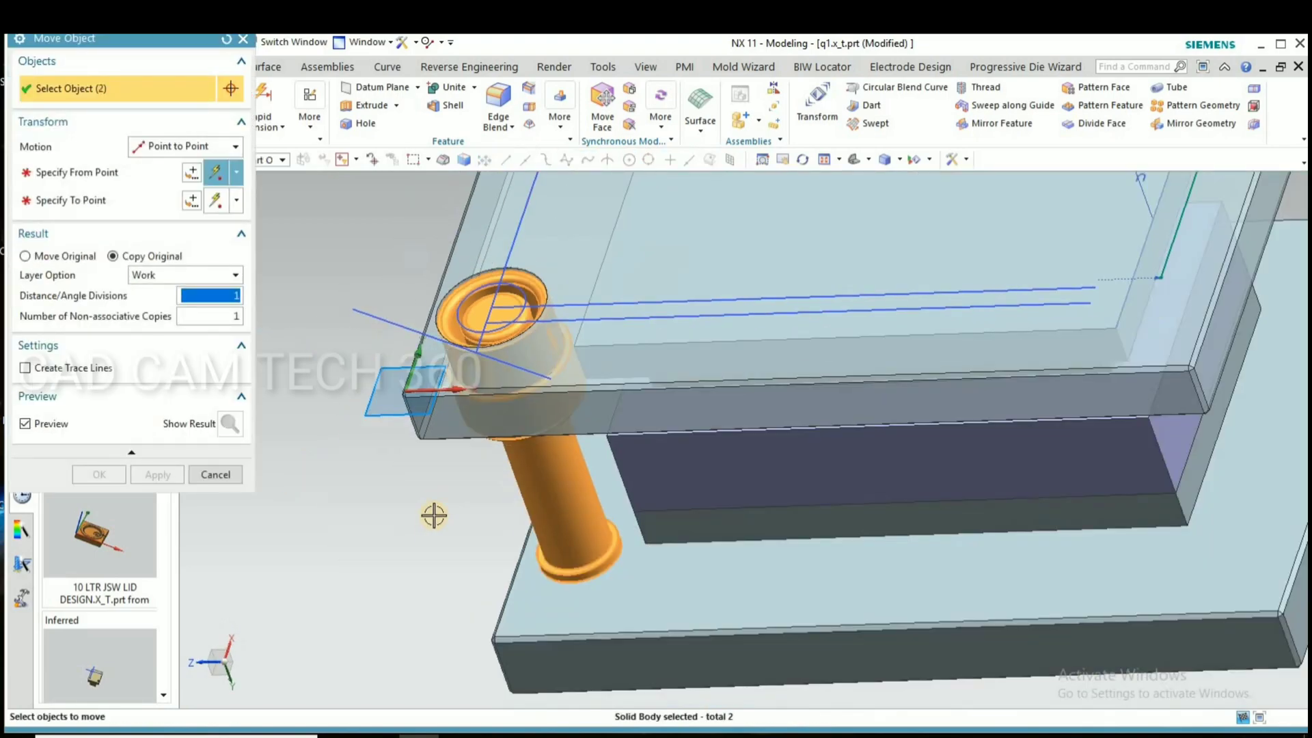
{"action": "middle_click", "coordinate": [468, 316]}
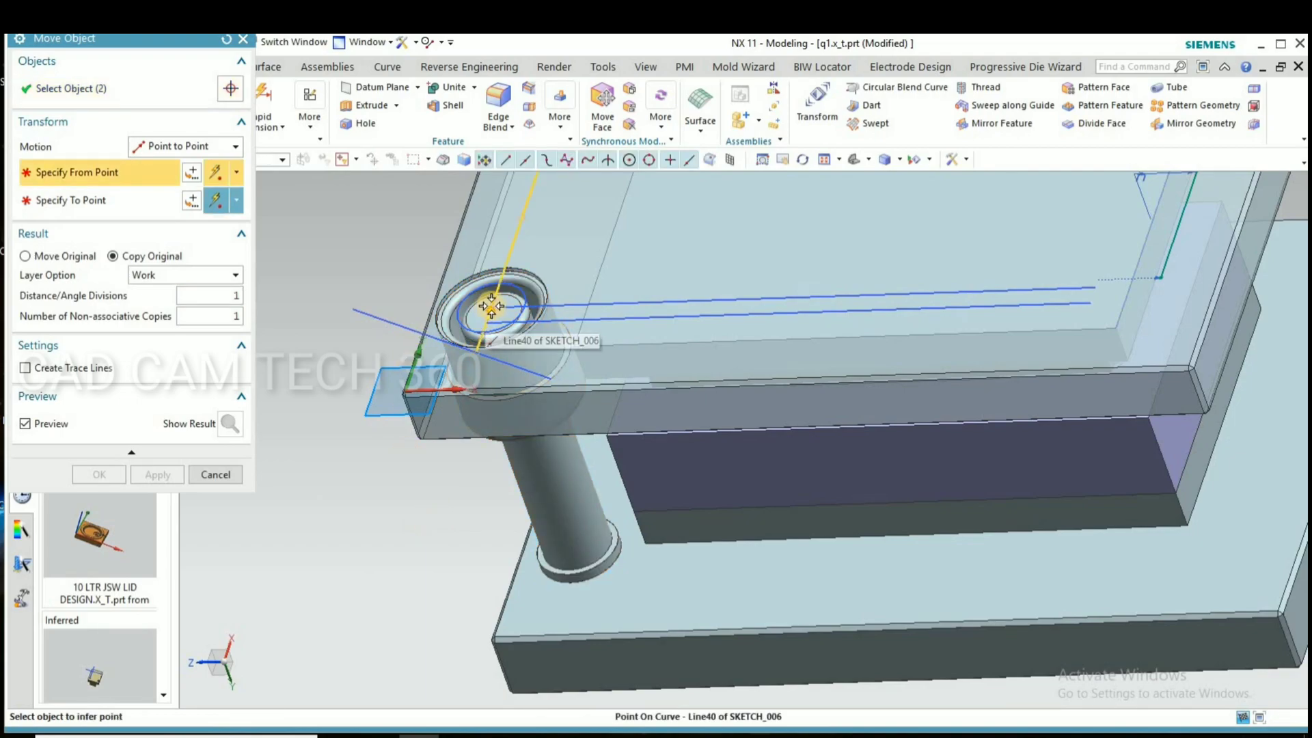
{"action": "left_click", "coordinate": [490, 305]}
{"action": "scroll", "coordinate": [768, 293], "scroll_direction": "down", "scroll_amount": 3}
{"action": "scroll", "coordinate": [785, 314], "scroll_direction": "up", "scroll_amount": 4}
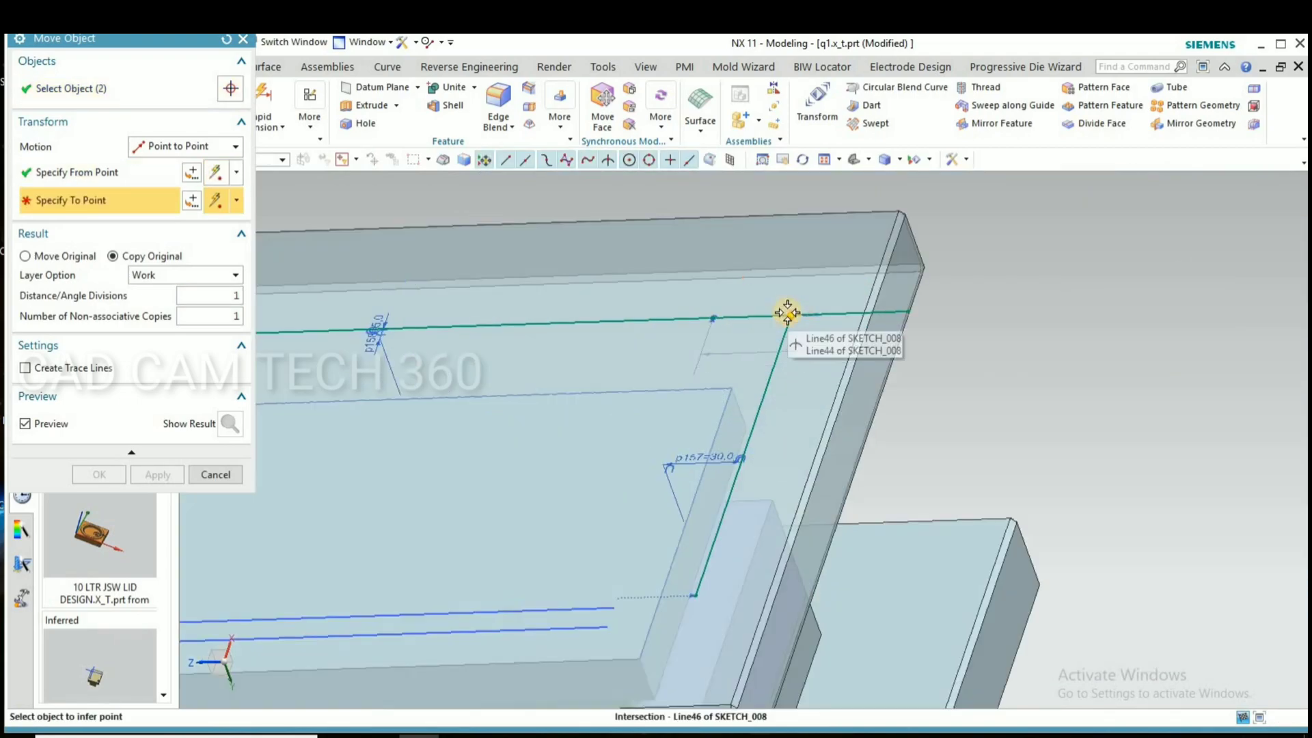
{"action": "left_click", "coordinate": [787, 314]}
{"action": "left_click", "coordinate": [117, 471]}
{"action": "scroll", "coordinate": [893, 380], "scroll_direction": "down", "scroll_amount": 3}
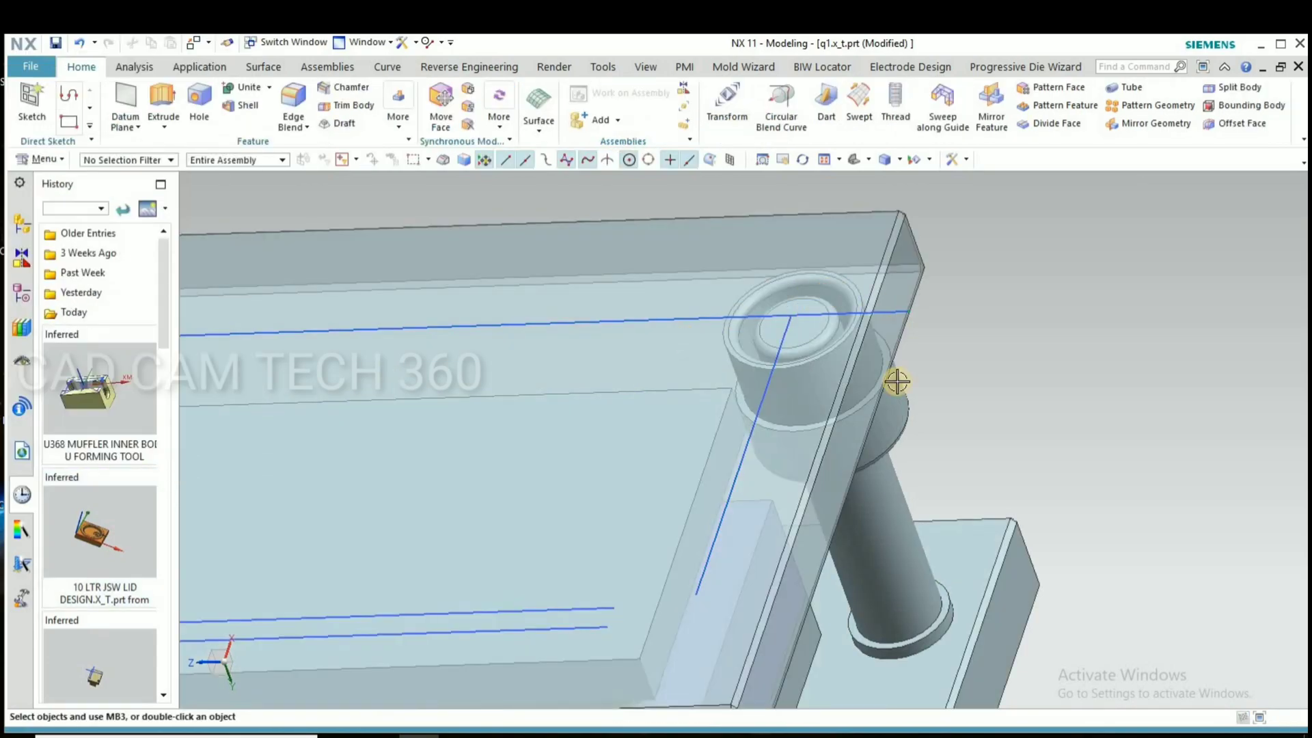
{"action": "mouse_move", "coordinate": [893, 380]}
{"action": "middle_mouse_down"}
{"action": "mouse_move", "coordinate": [870, 463]}
{"action": "mouse_move", "coordinate": [870, 380]}
{"action": "middle_mouse_up"}
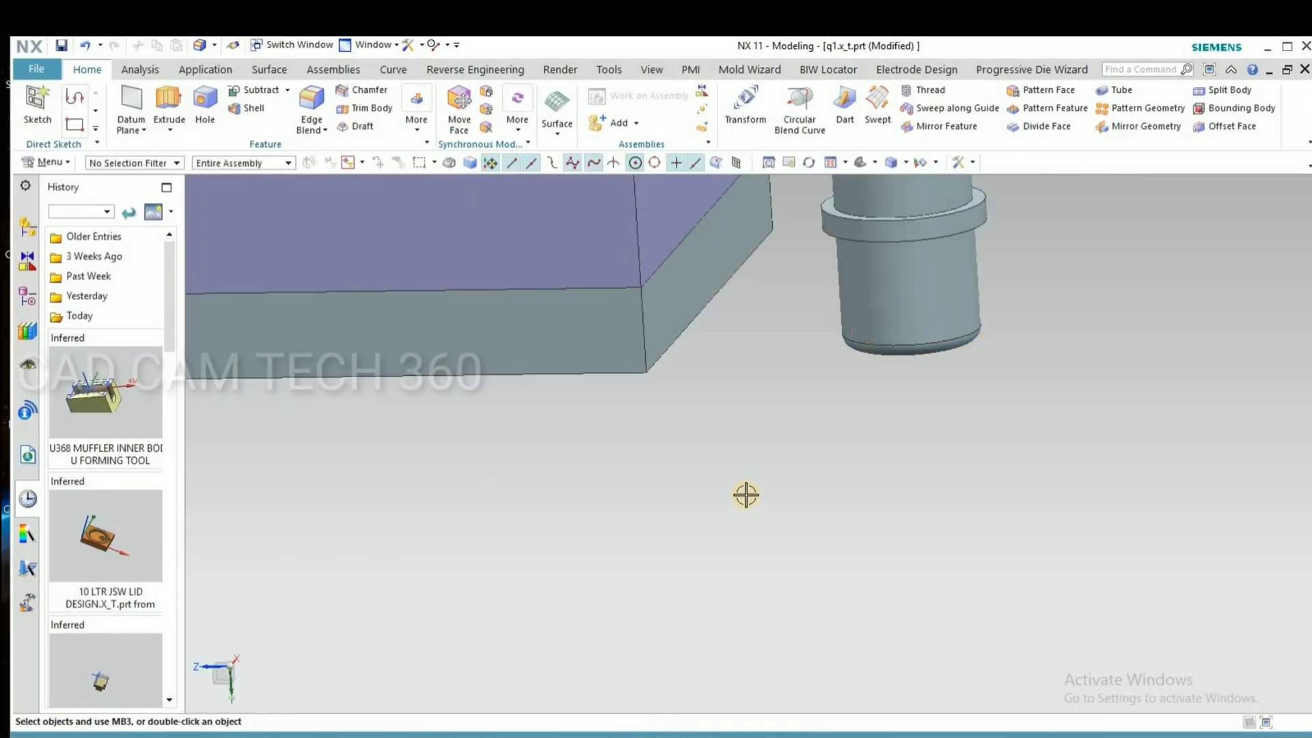
- Show the hidden lower large plate again
{"action": "scroll", "coordinate": [745, 495], "scroll_direction": "down", "scroll_amount": 5}
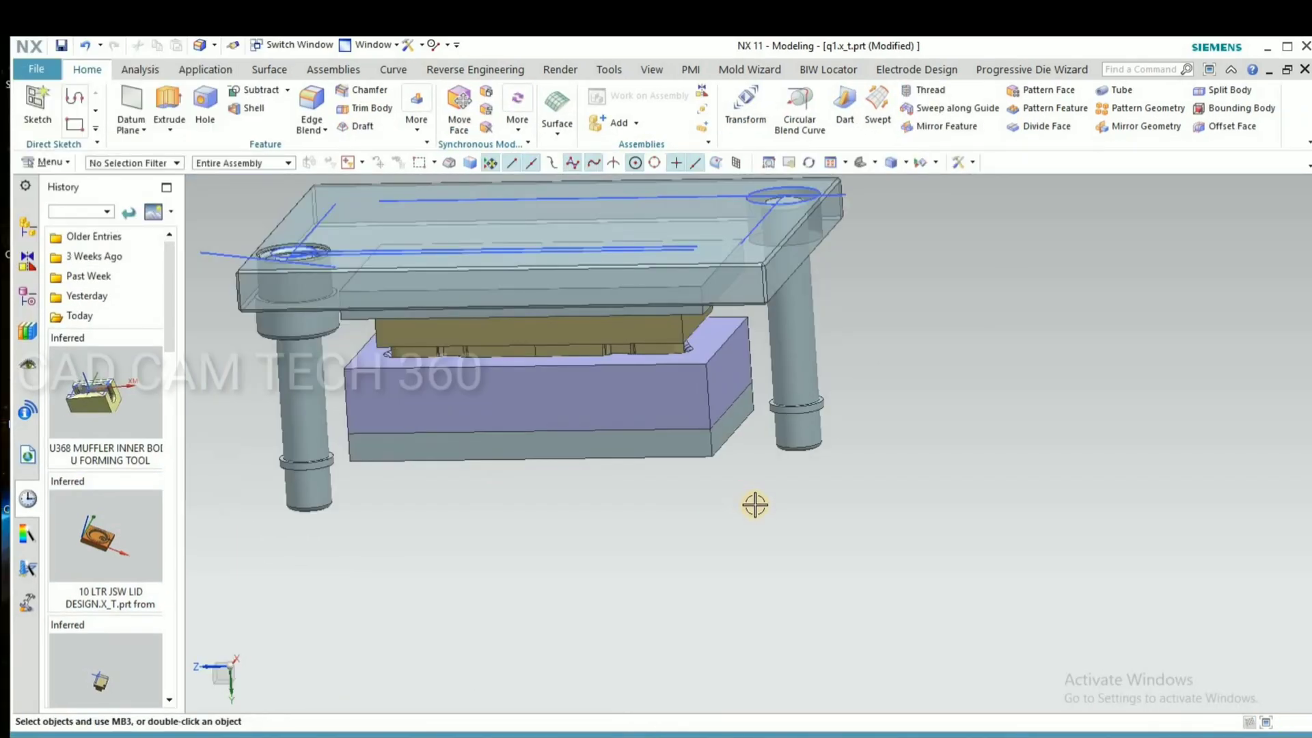
{"action": "middle_click_drag", "start_coordinate": [754, 503], "coordinate": [747, 499]}
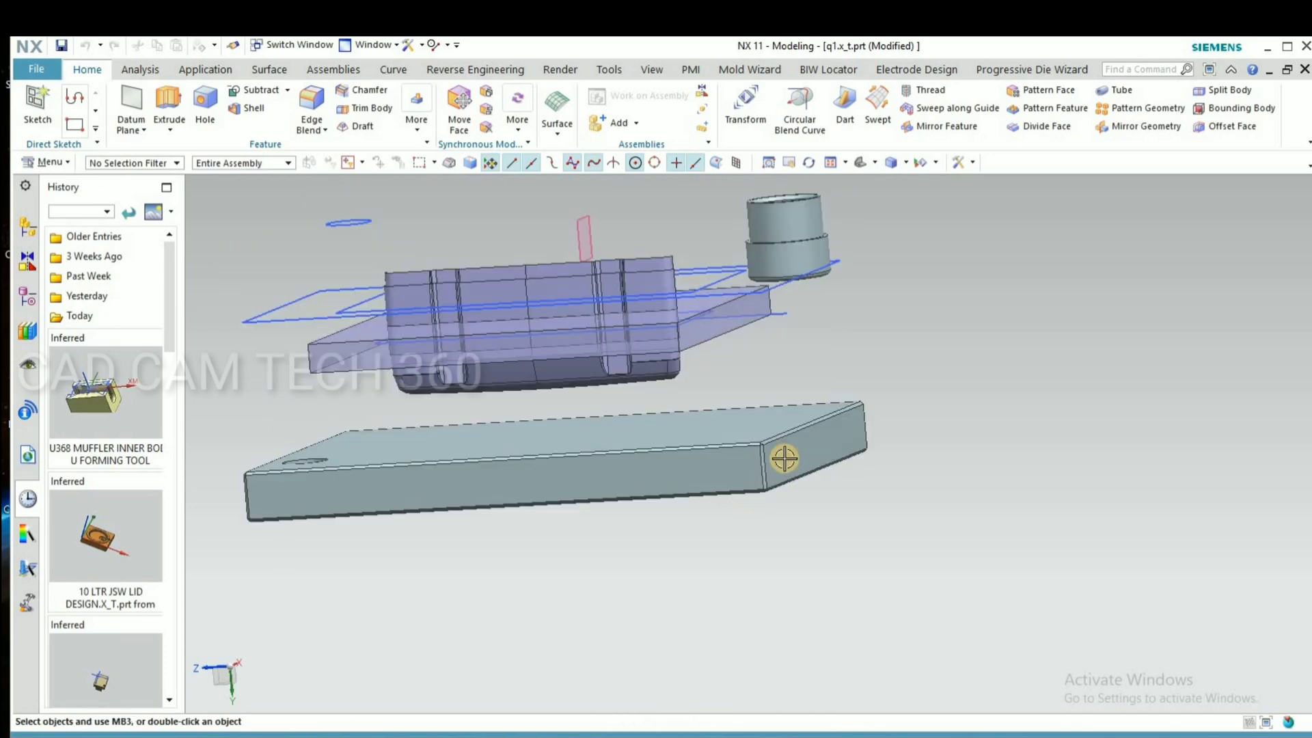
{"action": "key", "text": "ctrl+shift+k"}
{"action": "left_click", "coordinate": [547, 464]}
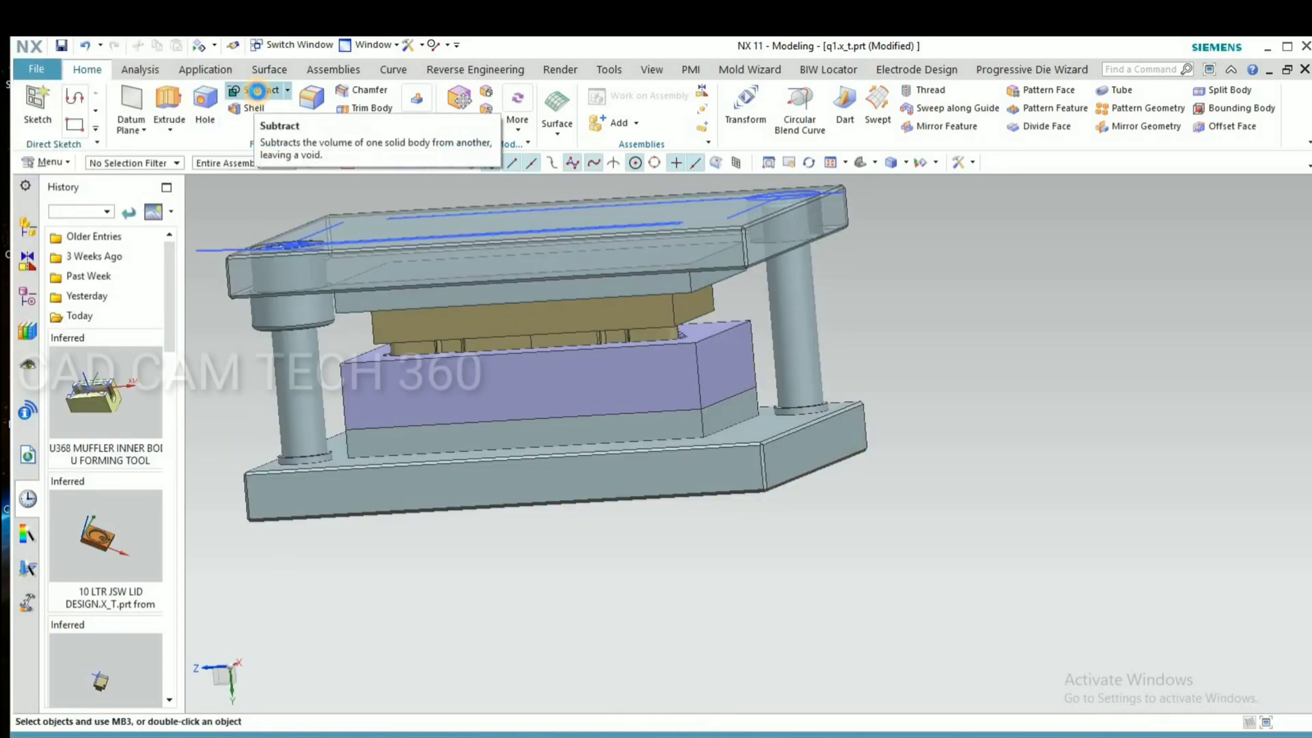
- Subtract the copied guide pillar from the lower large plate, keeping the pillar as the tool body
{"action": "left_click", "coordinate": [257, 93]}
{"action": "left_click", "coordinate": [802, 444]}
{"action": "left_click", "coordinate": [802, 384]}
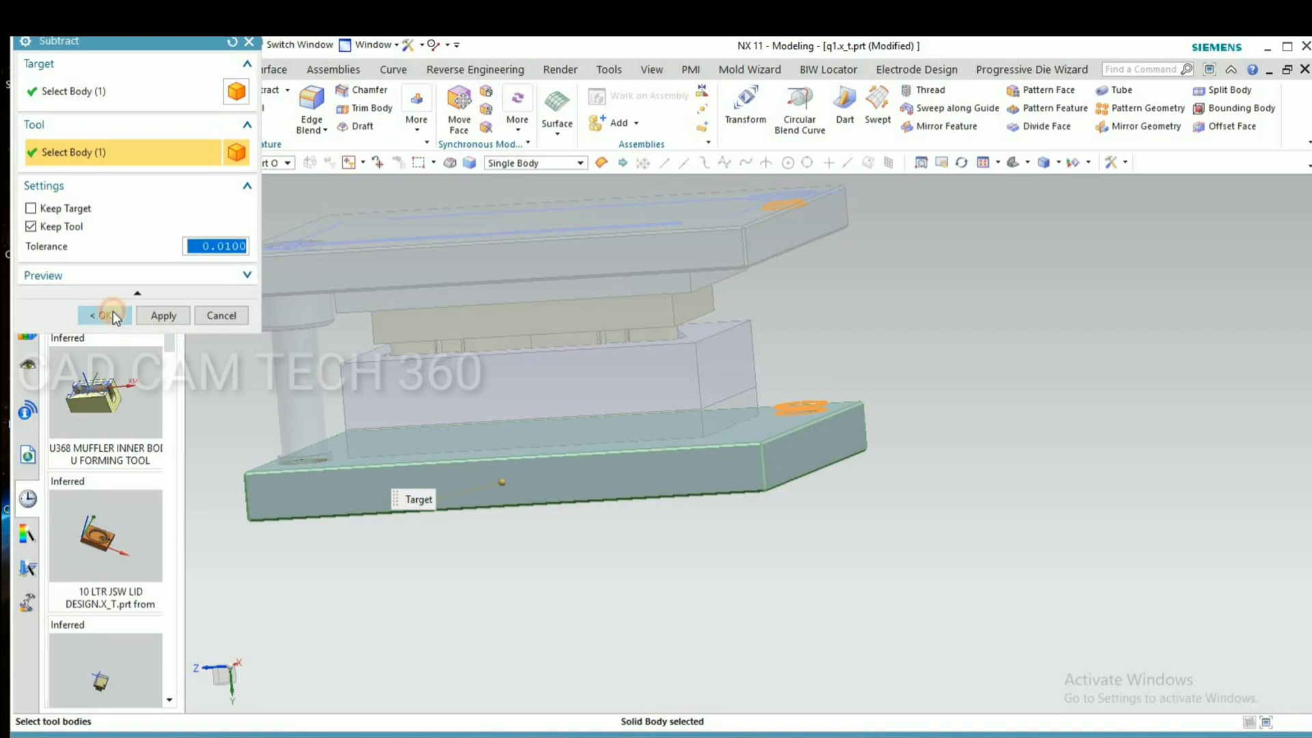
{"action": "left_click", "coordinate": [113, 311]}
- Hide the copied guide pillar to expose its hole in the lower large plate
{"action": "left_click", "coordinate": [813, 358]}
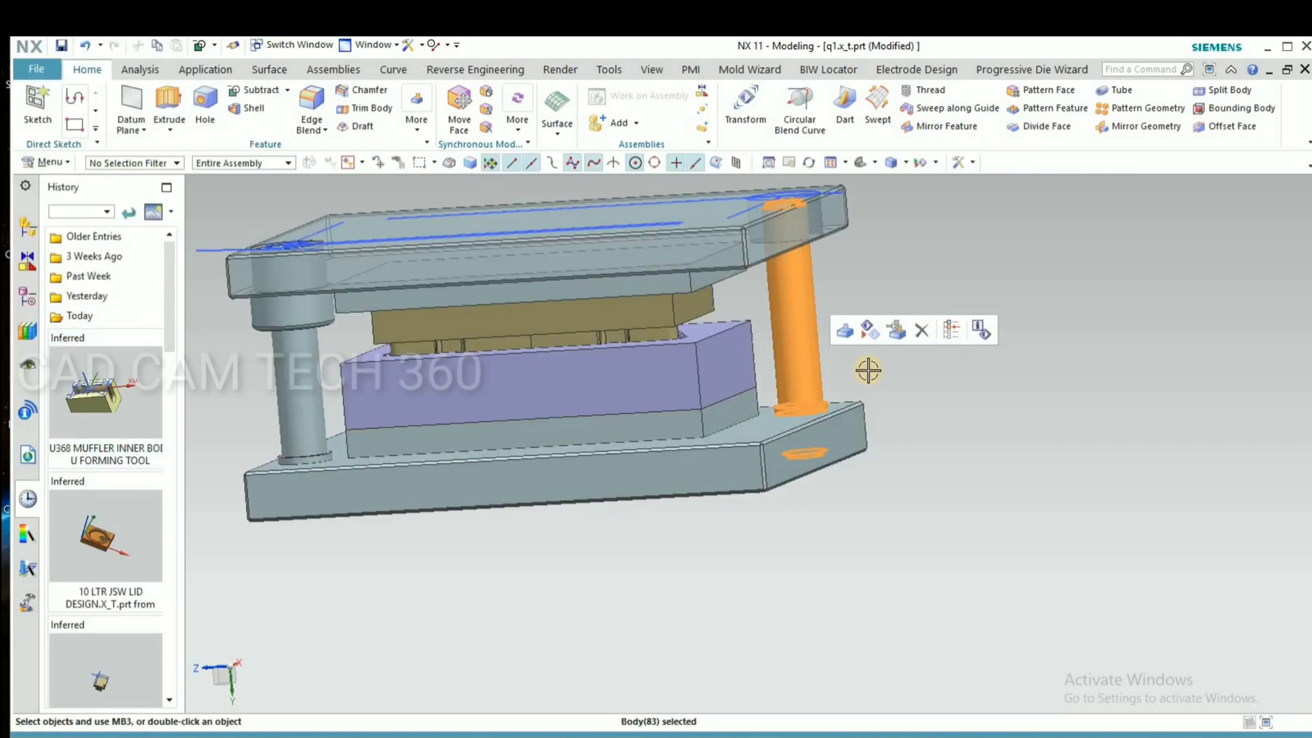
{"action": "key", "text": "ctrl+b"}
{"action": "middle_click_drag", "start_coordinate": [869, 371], "coordinate": [841, 410]}
{"action": "scroll", "coordinate": [803, 328], "scroll_direction": "up", "scroll_amount": 6}
{"action": "left_click", "coordinate": [312, 103]}
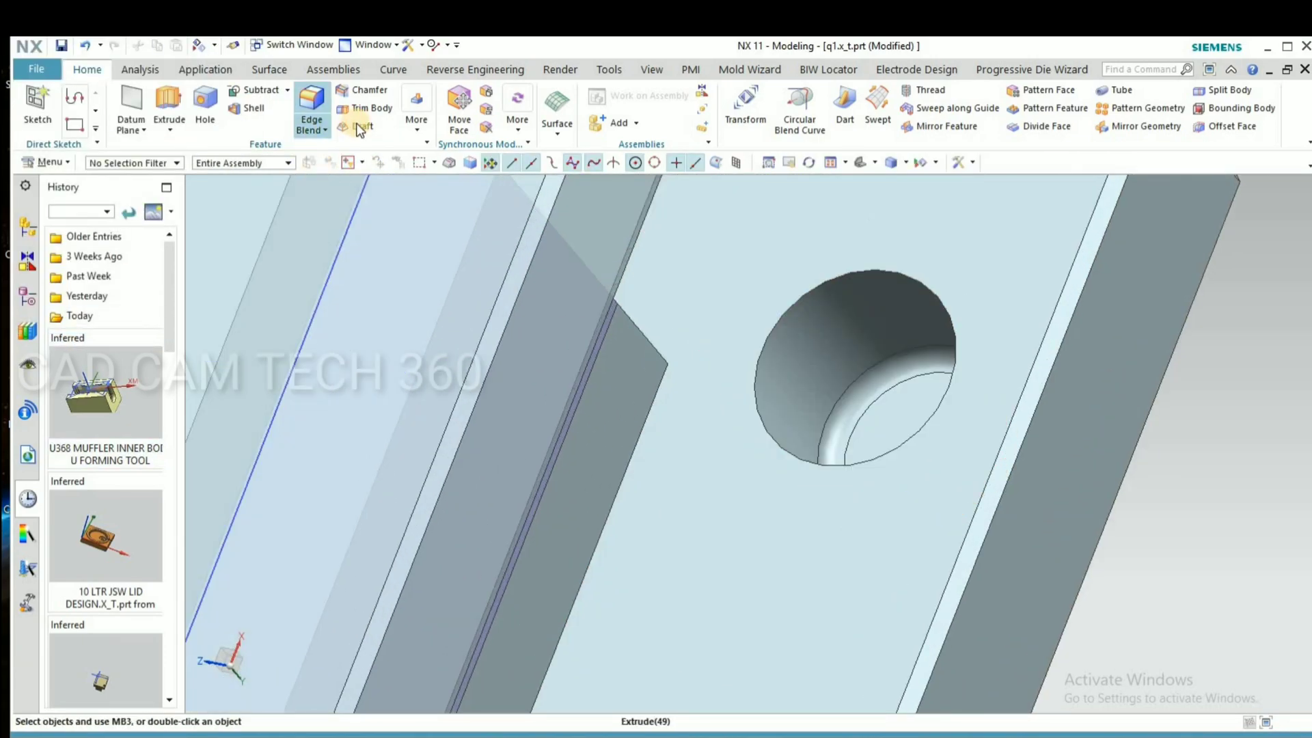
- Delete the blend face at the bottom of the copied guide pillar's hole in the lower large plate
{"action": "left_click", "coordinate": [488, 135]}
{"action": "left_click", "coordinate": [855, 403]}
{"action": "left_click", "coordinate": [113, 206]}
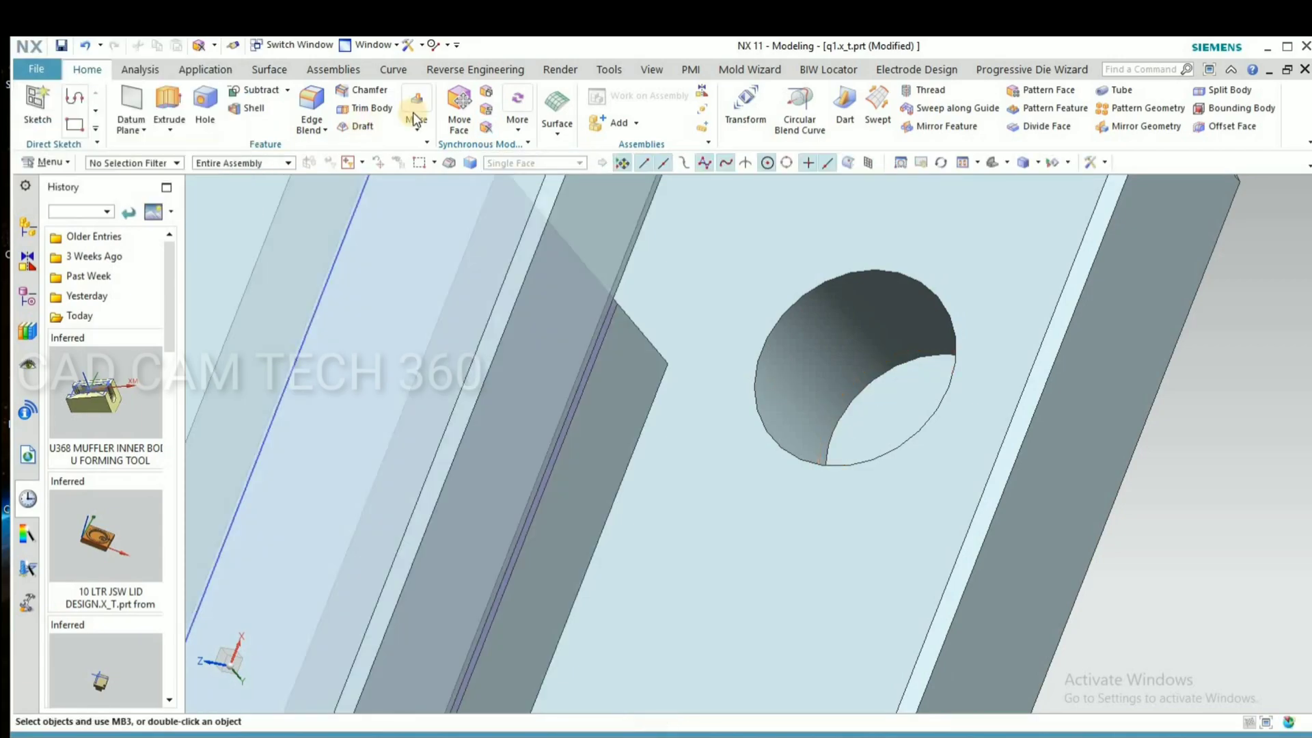
- Apply Offset Region to the flat end face inside the copied guide pillar's hole in the lower large plate
{"action": "left_click", "coordinate": [487, 93]}
{"action": "left_click", "coordinate": [917, 413]}
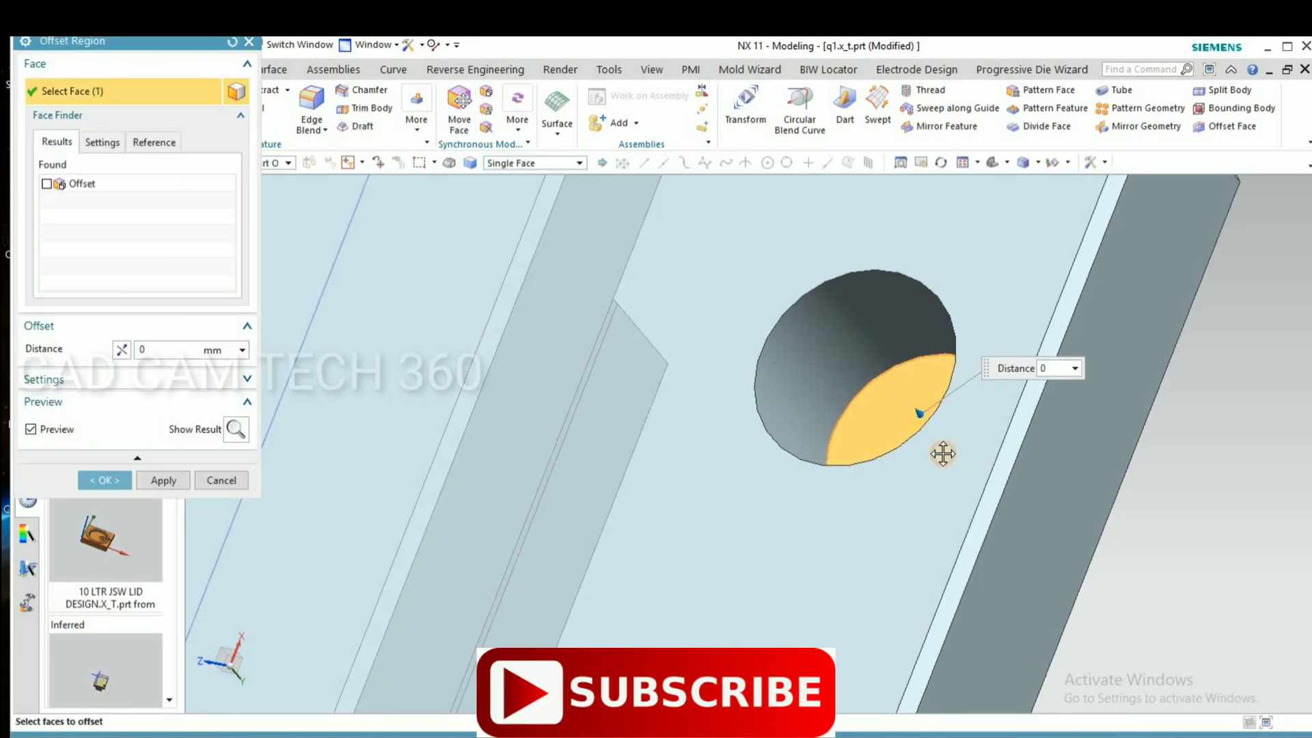
{"action": "left_click", "coordinate": [125, 477]}
- Show the hidden guide pillars, guide bushes, plates, punch and die again
{"action": "middle_click_drag", "start_coordinate": [996, 463], "coordinate": [1021, 453]}
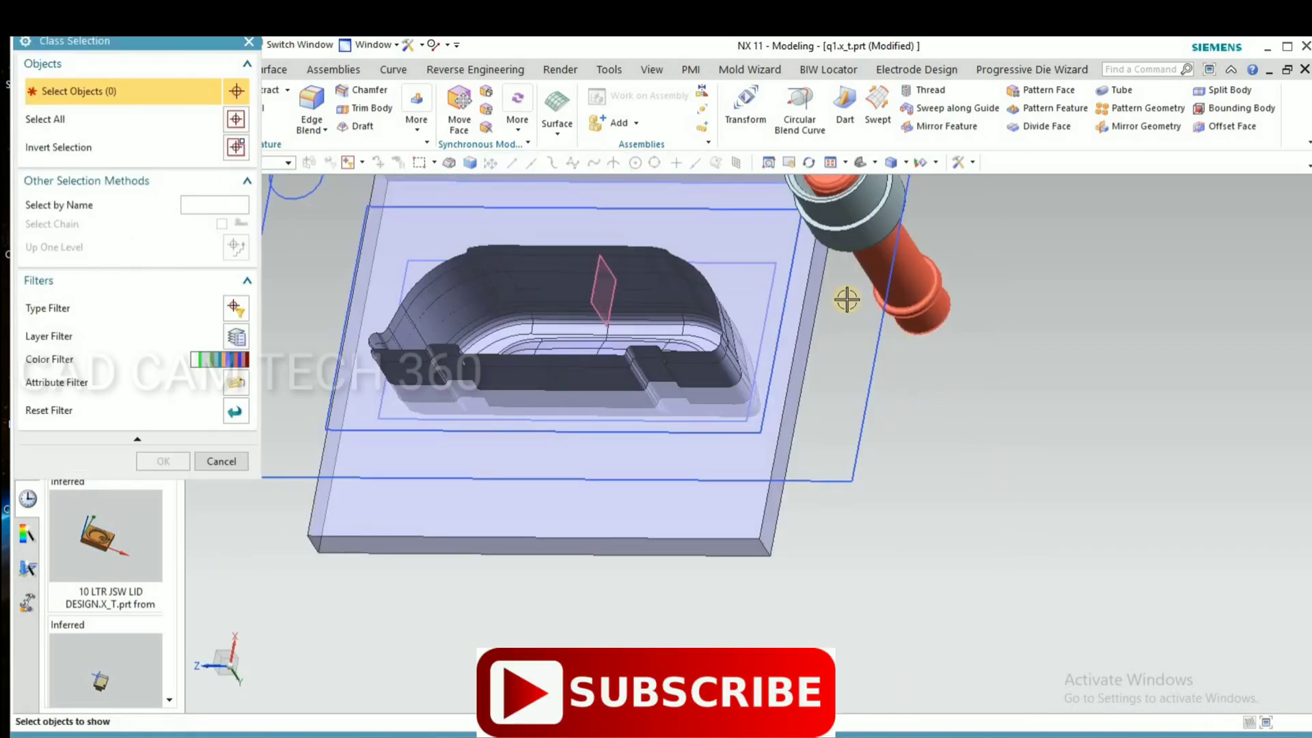
{"action": "left_click", "coordinate": [848, 296]}
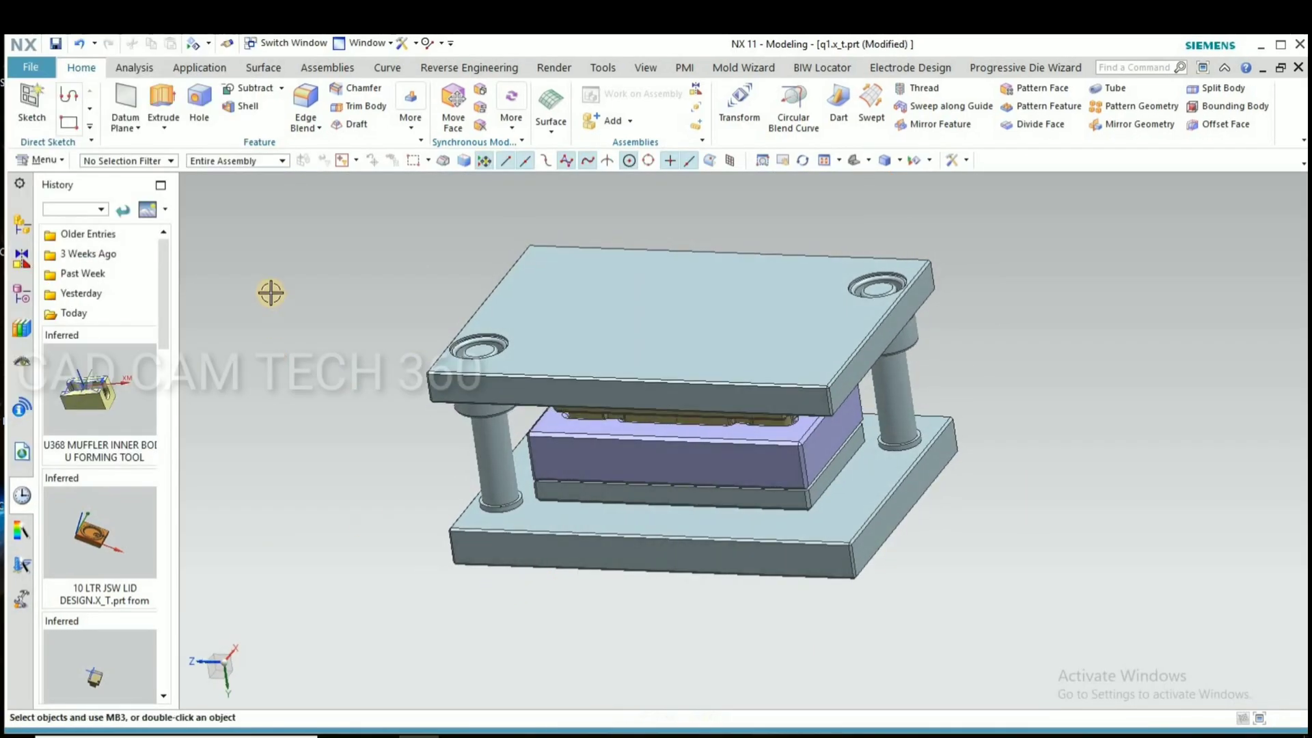
- Change the display colour of the upper and lower large plates to Brown
{"action": "key", "text": "ctrl+j"}
{"action": "left_click", "coordinate": [512, 536]}
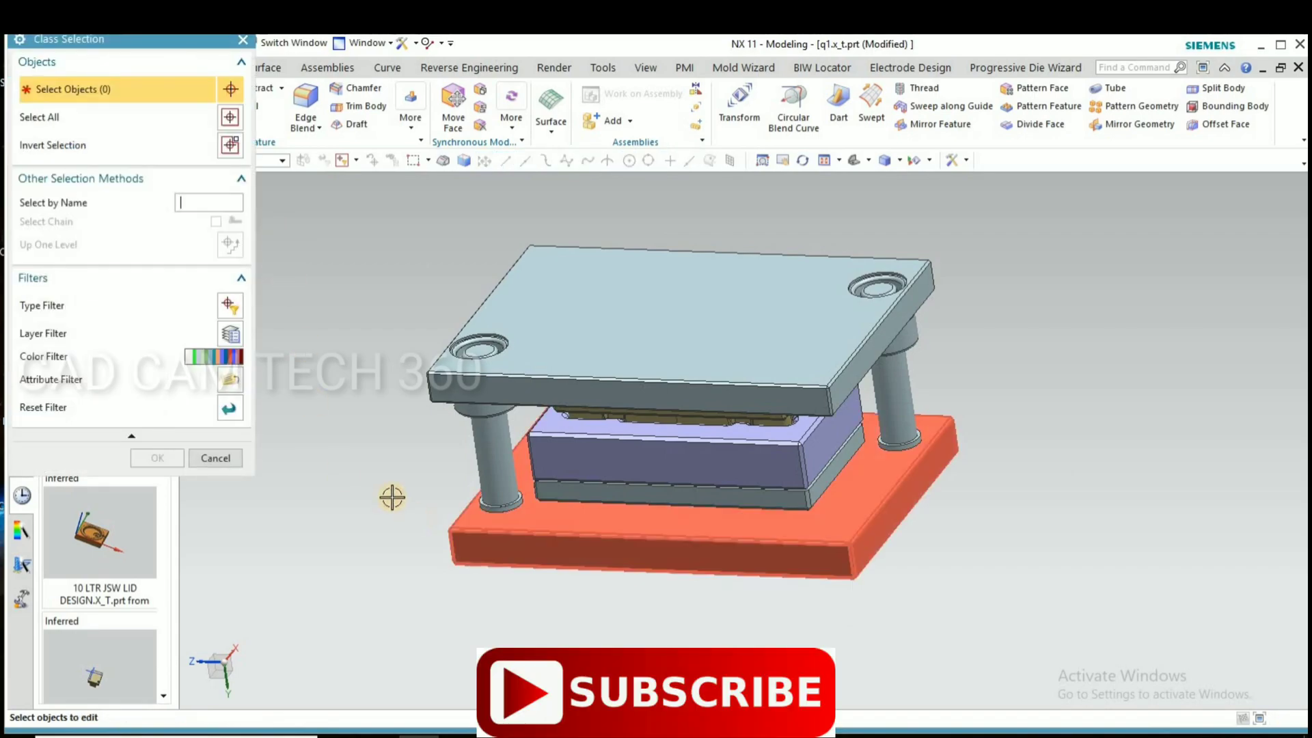
{"action": "left_click", "coordinate": [461, 405]}
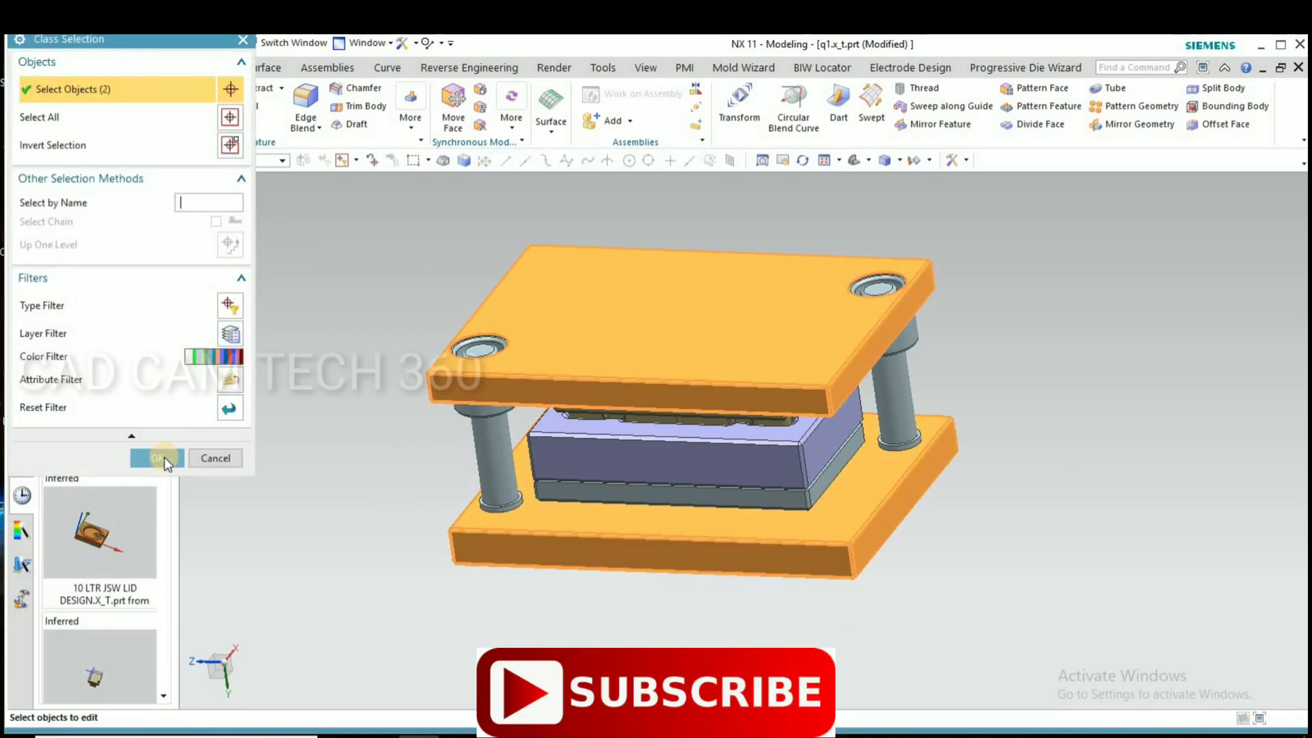
{"action": "left_click", "coordinate": [157, 458]}
{"action": "left_click", "coordinate": [214, 142]}
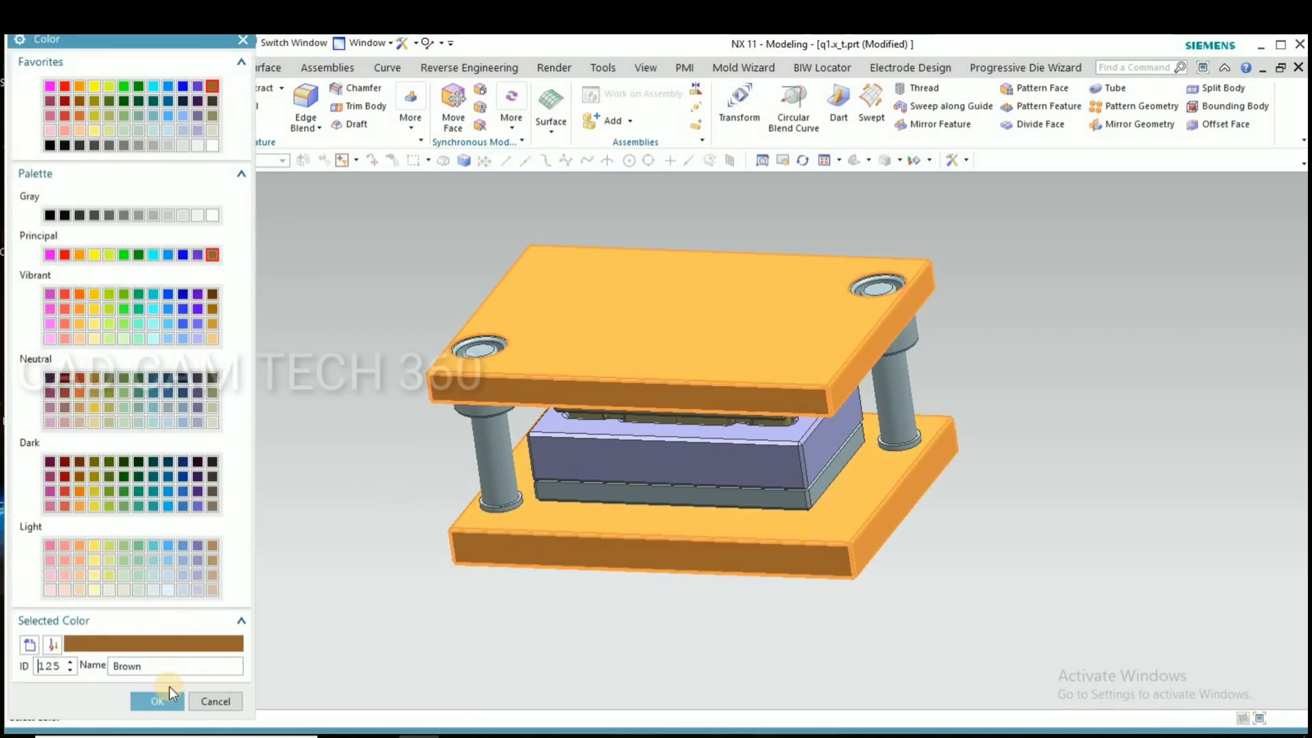
{"action": "left_click", "coordinate": [163, 499]}
- Change the display colour of both guide pillars to yellow
{"action": "left_click", "coordinate": [153, 465]}
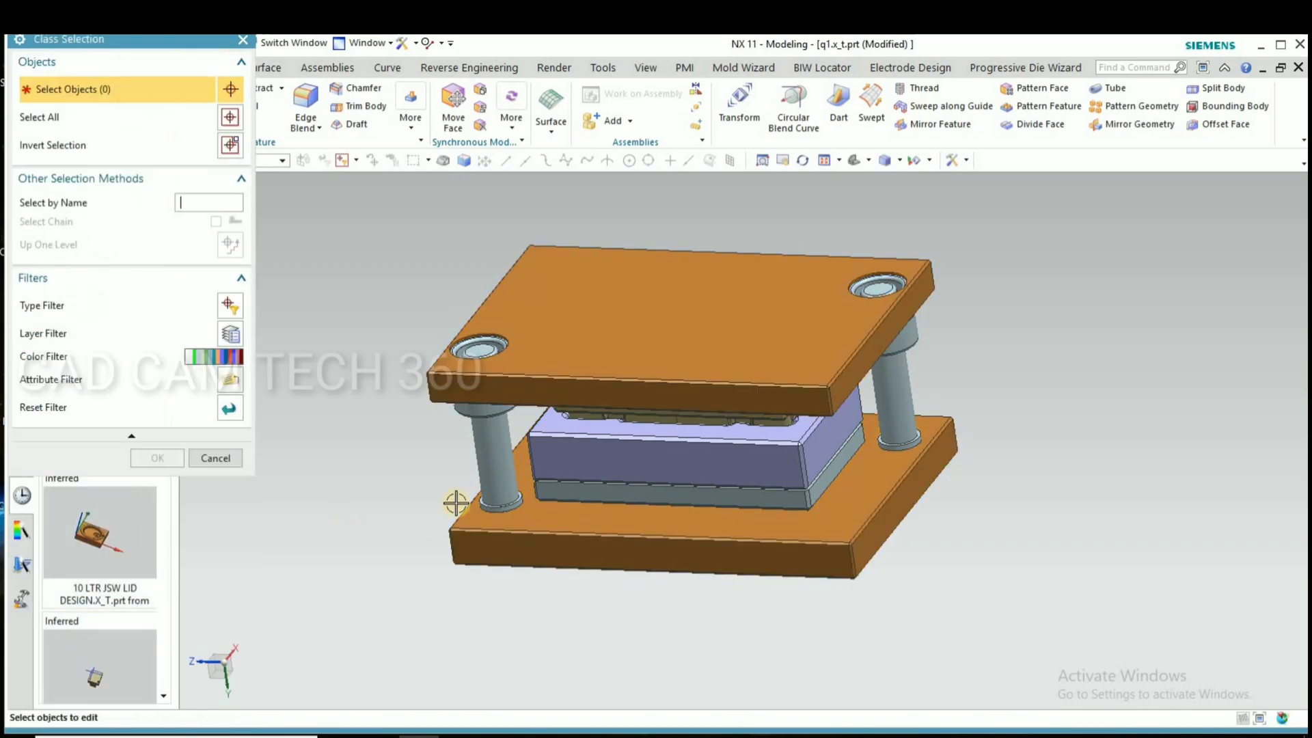
{"action": "left_click", "coordinate": [495, 465]}
{"action": "left_click", "coordinate": [908, 395]}
{"action": "left_click", "coordinate": [156, 459]}
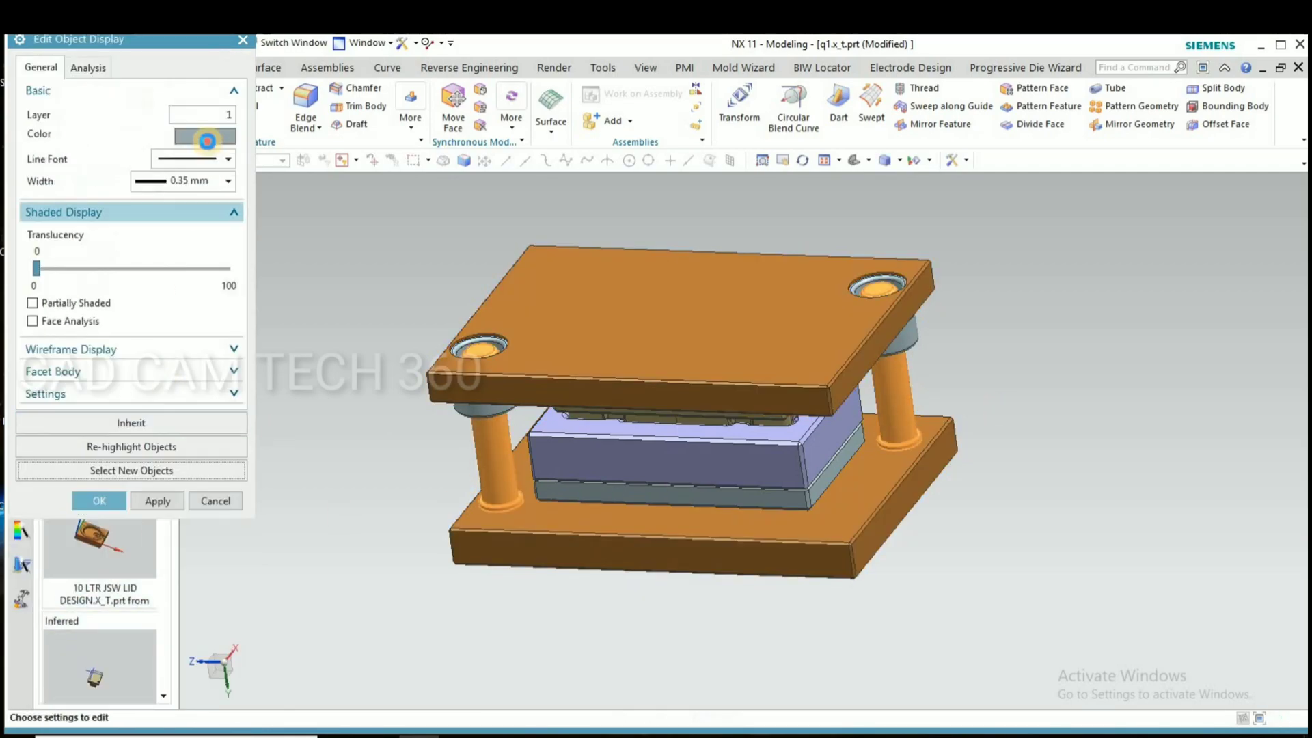
{"action": "left_click", "coordinate": [205, 118]}
{"action": "left_click", "coordinate": [93, 480]}
{"action": "left_click", "coordinate": [157, 701]}
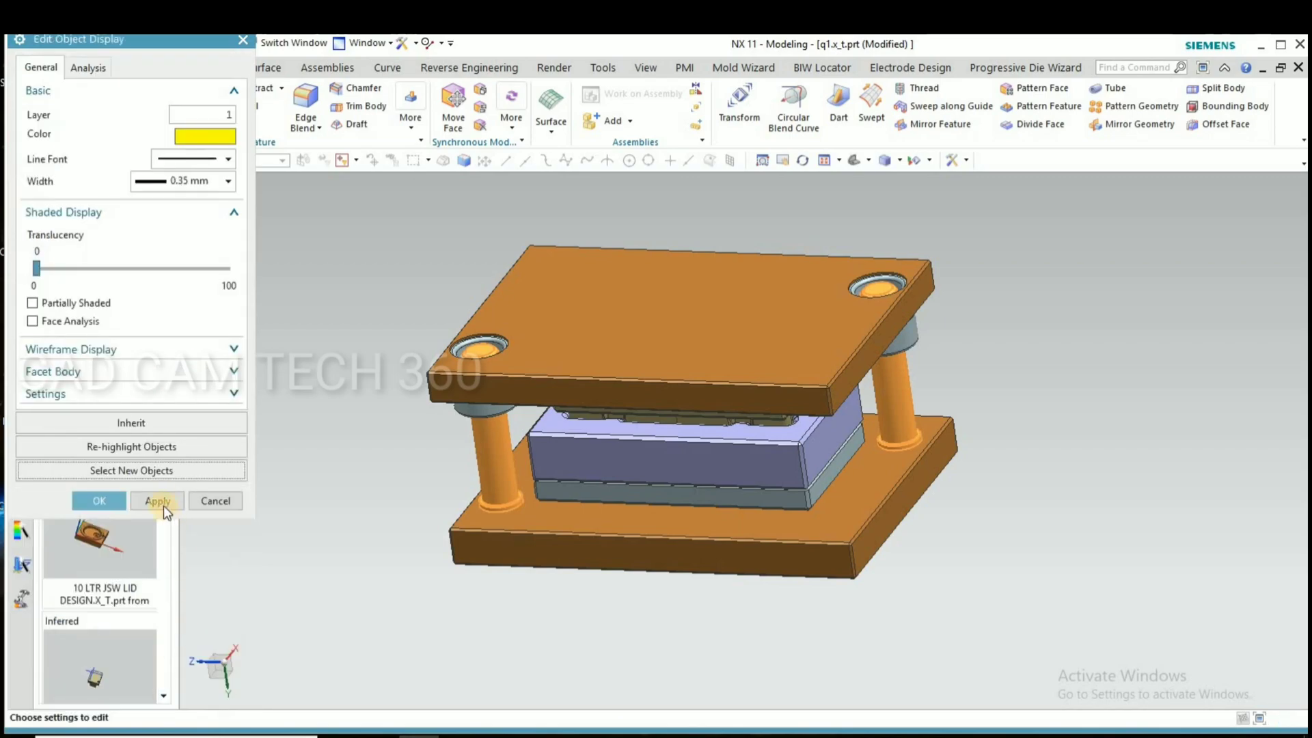
{"action": "left_click", "coordinate": [163, 499]}
- Change the display colour of both guide bushes to a pale cyan
{"action": "left_click", "coordinate": [153, 465]}
{"action": "scroll", "coordinate": [462, 423], "scroll_direction": "up", "scroll_amount": 2}
{"action": "left_click", "coordinate": [482, 410]}
{"action": "left_click", "coordinate": [1161, 299]}
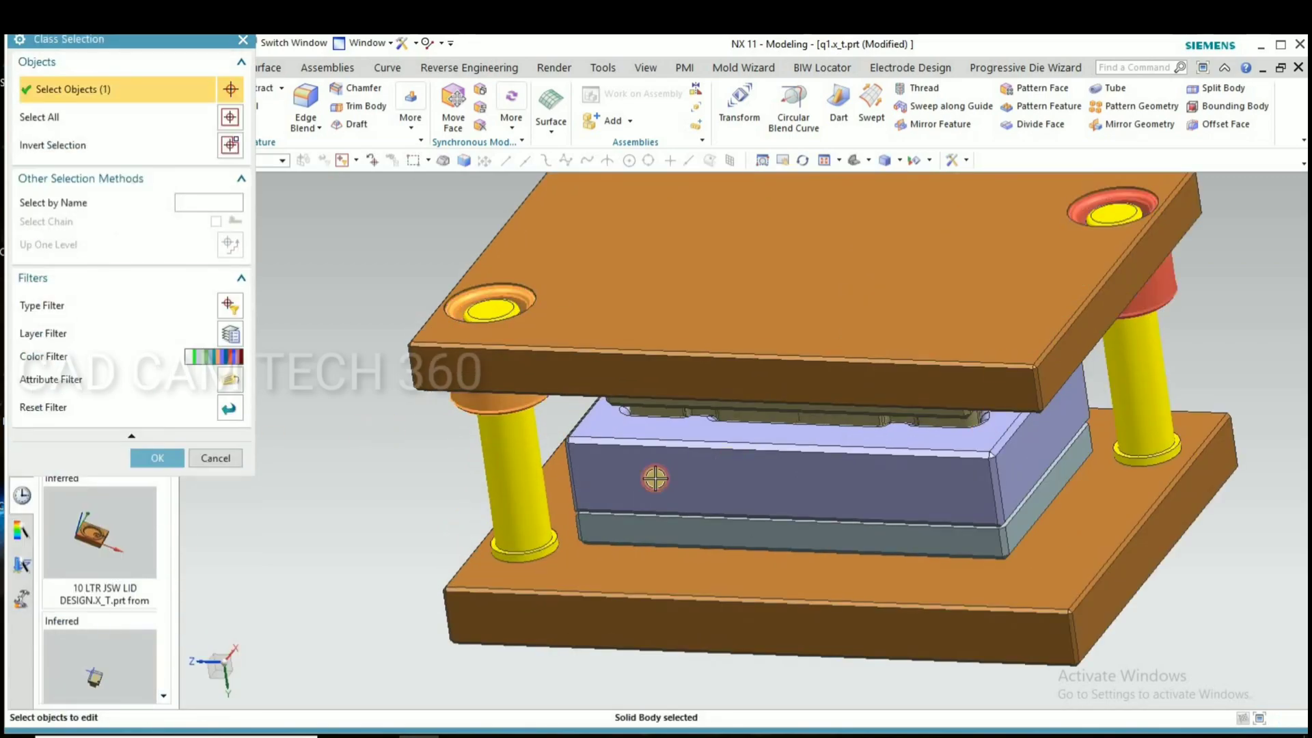
{"action": "scroll", "coordinate": [650, 477], "scroll_direction": "down", "scroll_amount": 2}
{"action": "middle_click_drag", "start_coordinate": [584, 484], "coordinate": [506, 400]}
{"action": "left_click", "coordinate": [156, 458]}
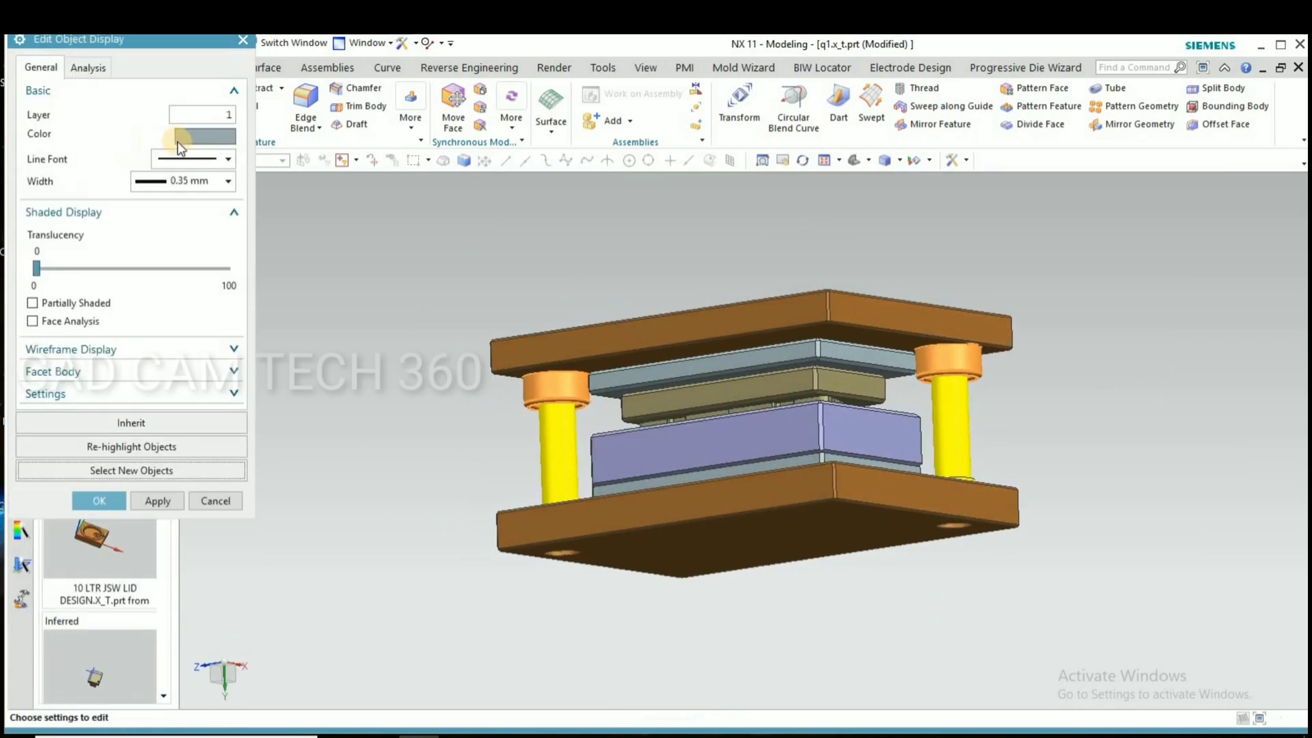
{"action": "left_click", "coordinate": [205, 124]}
{"action": "left_click", "coordinate": [153, 130]}
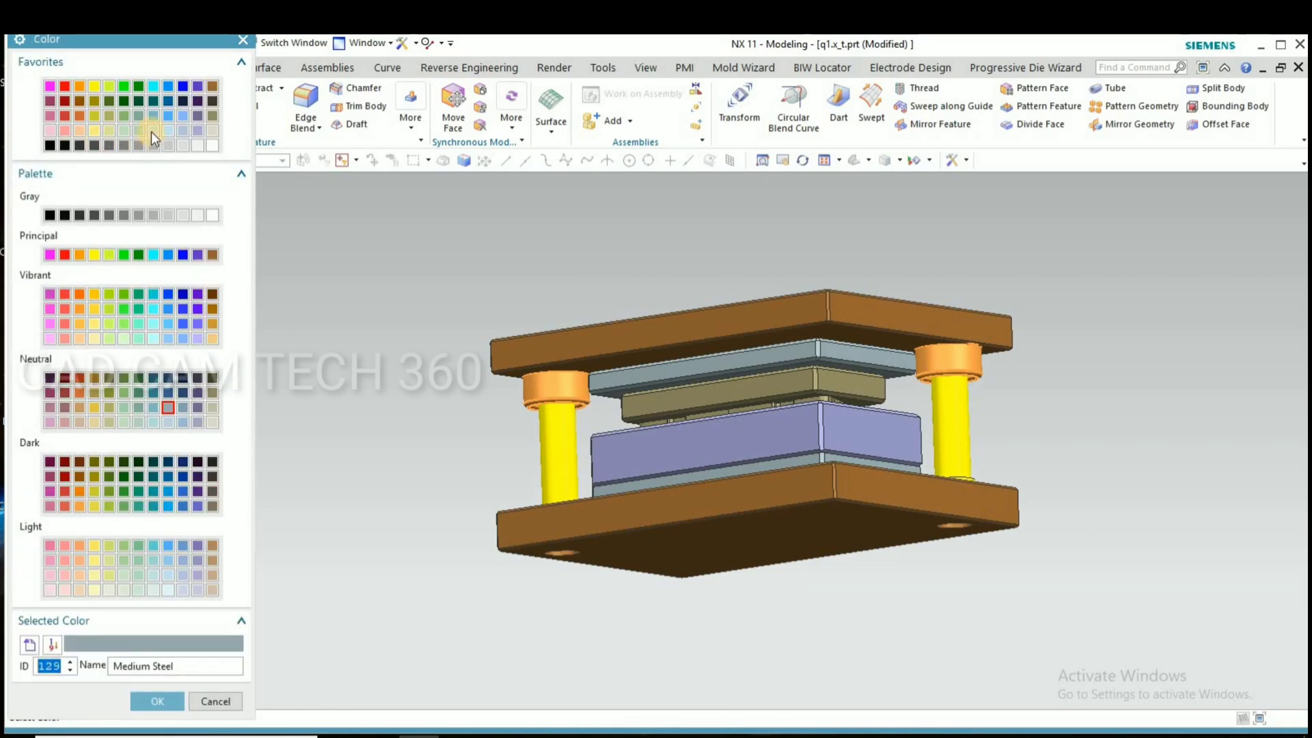
{"action": "left_click", "coordinate": [157, 701]}
{"action": "left_click", "coordinate": [155, 501]}
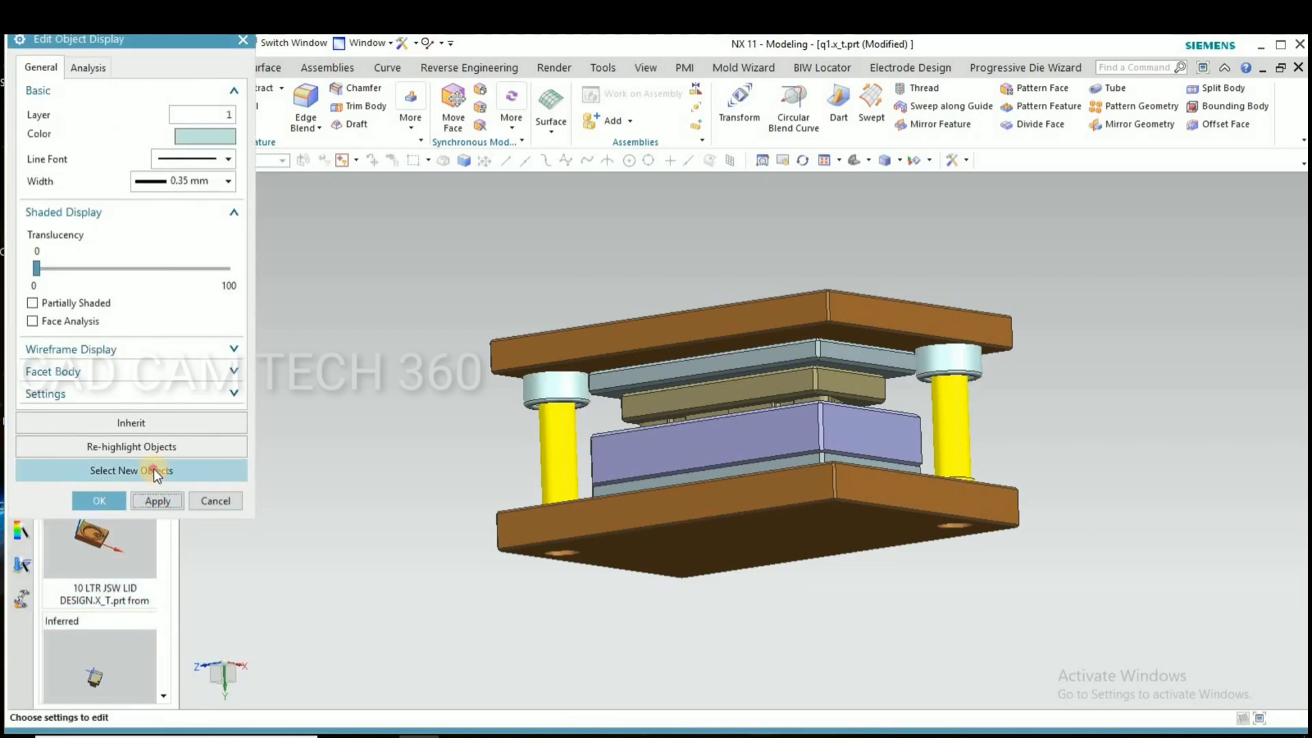
- Change the display colour of the two small plates, below the die and above the punch, to light pink
{"action": "left_click", "coordinate": [154, 469]}
{"action": "middle_click_drag", "start_coordinate": [717, 492], "coordinate": [730, 504]}
{"action": "left_click", "coordinate": [731, 504]}
{"action": "middle_click_drag", "start_coordinate": [674, 463], "coordinate": [680, 451]}
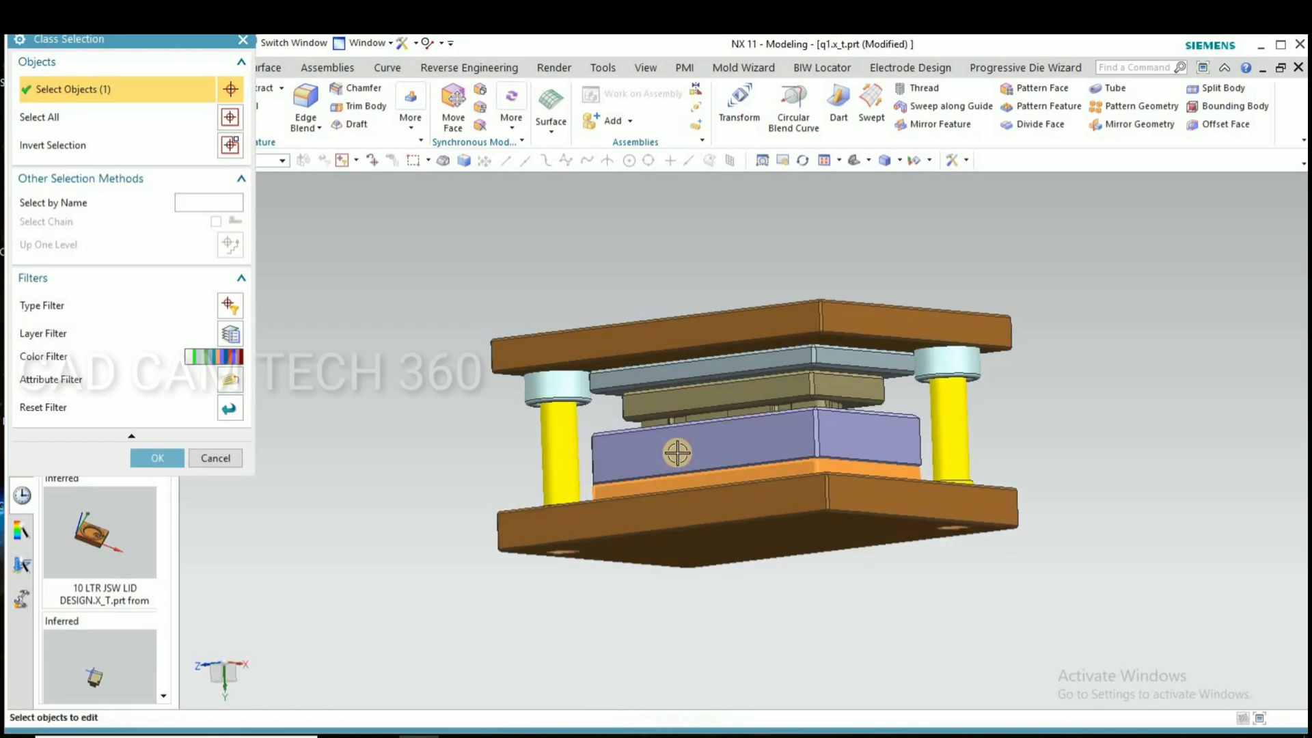
{"action": "left_click", "coordinate": [615, 383]}
{"action": "left_click", "coordinate": [158, 457]}
{"action": "left_click", "coordinate": [207, 108]}
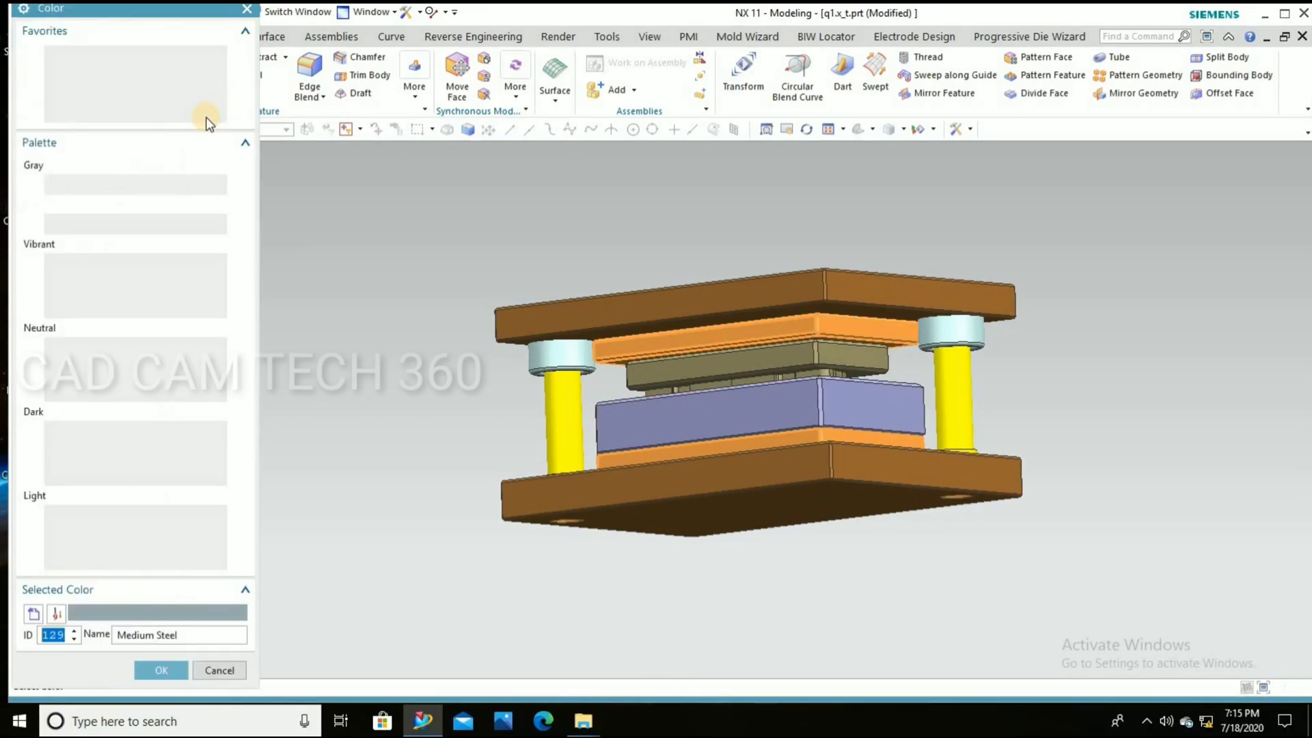
{"action": "left_click", "coordinate": [83, 445]}
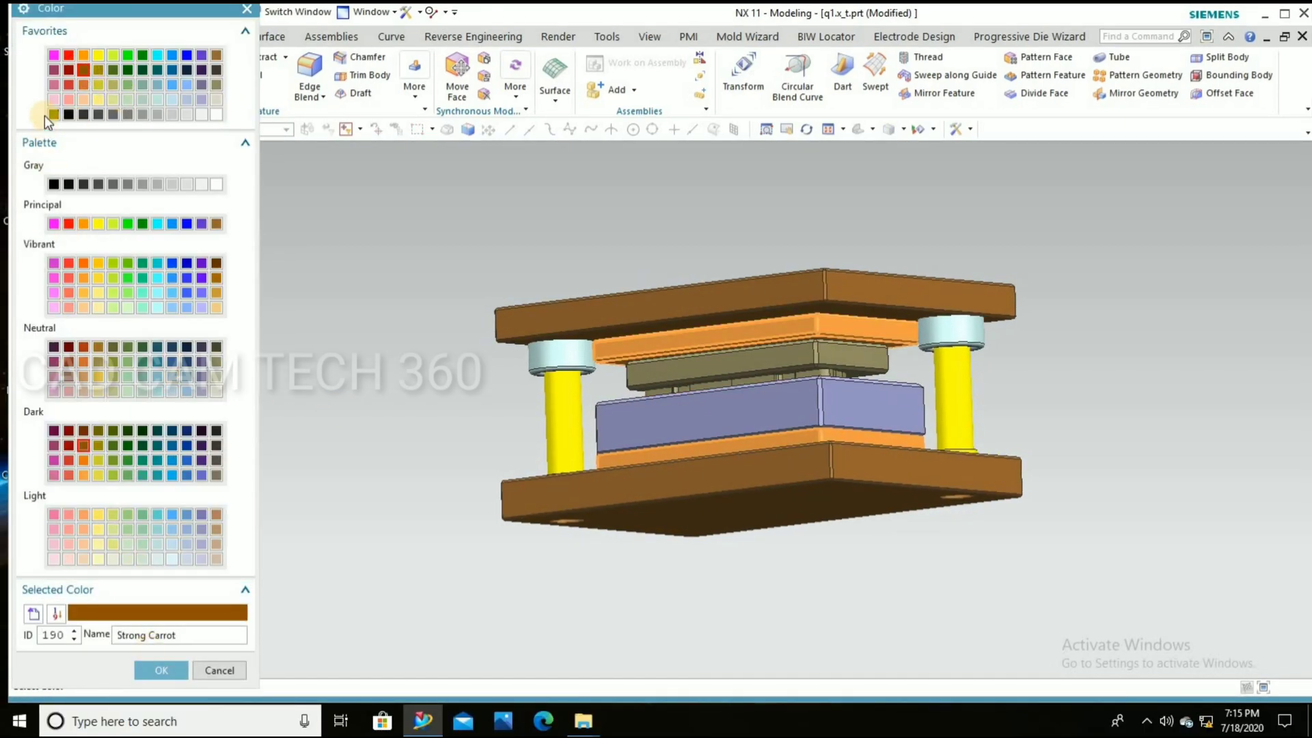
{"action": "left_click", "coordinate": [53, 544]}
{"action": "left_click", "coordinate": [162, 669]}
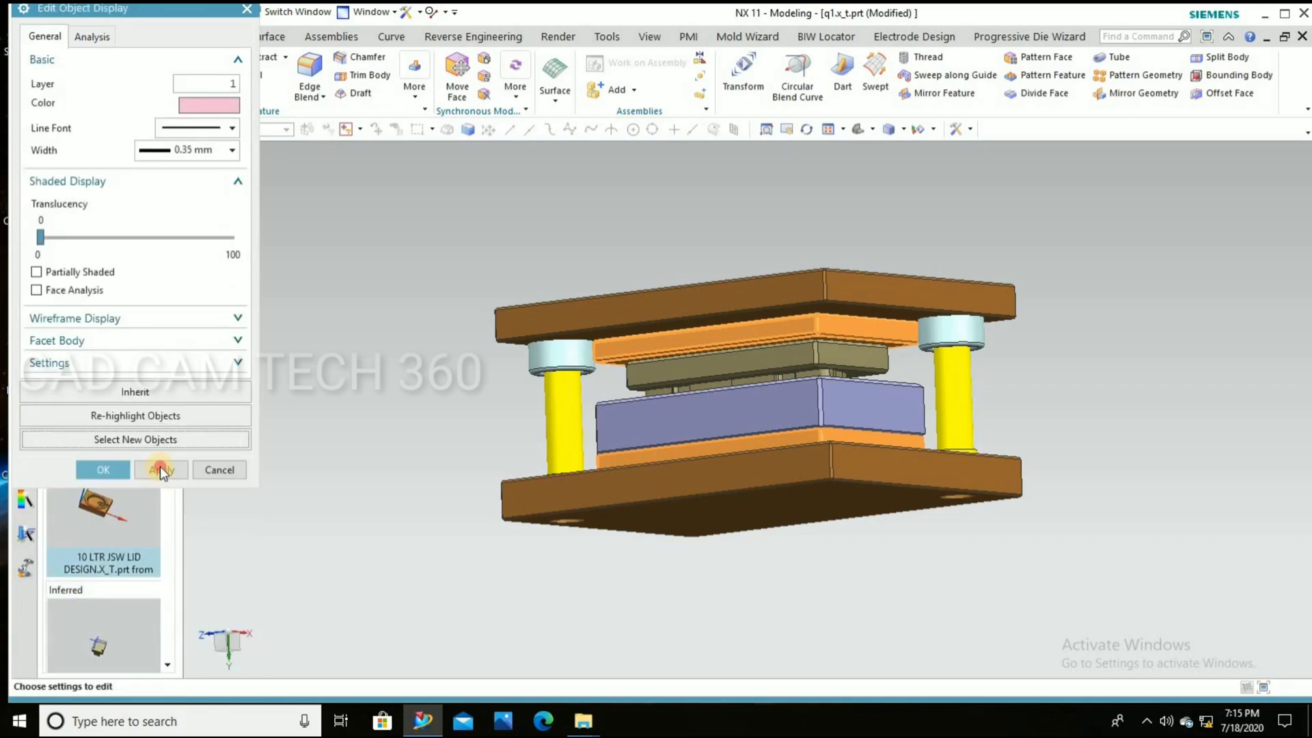
{"action": "left_click", "coordinate": [160, 466]}
- Hide the upper large plate, the small plate beneath it and both guide bushes one after another
{"action": "middle_click_drag", "start_coordinate": [452, 404], "coordinate": [466, 419]}
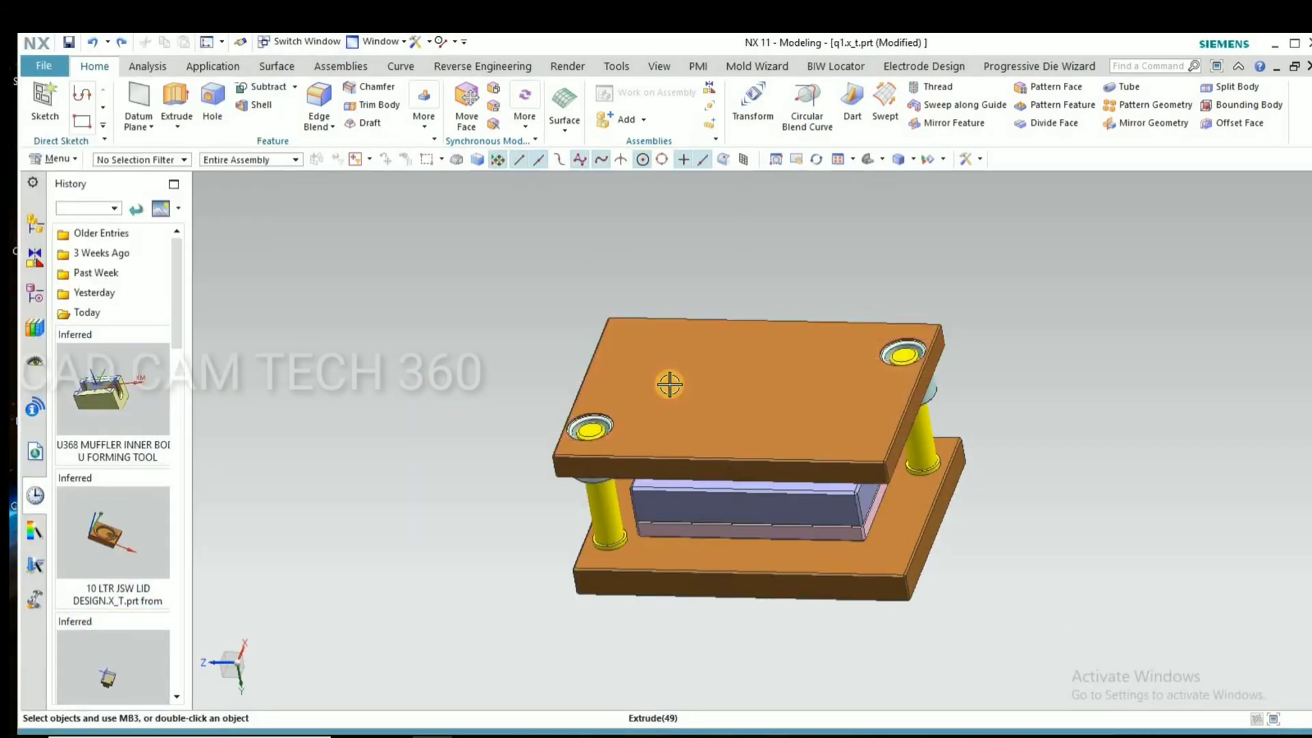
{"action": "left_click", "coordinate": [668, 384]}
{"action": "key", "text": "ctrl+b"}
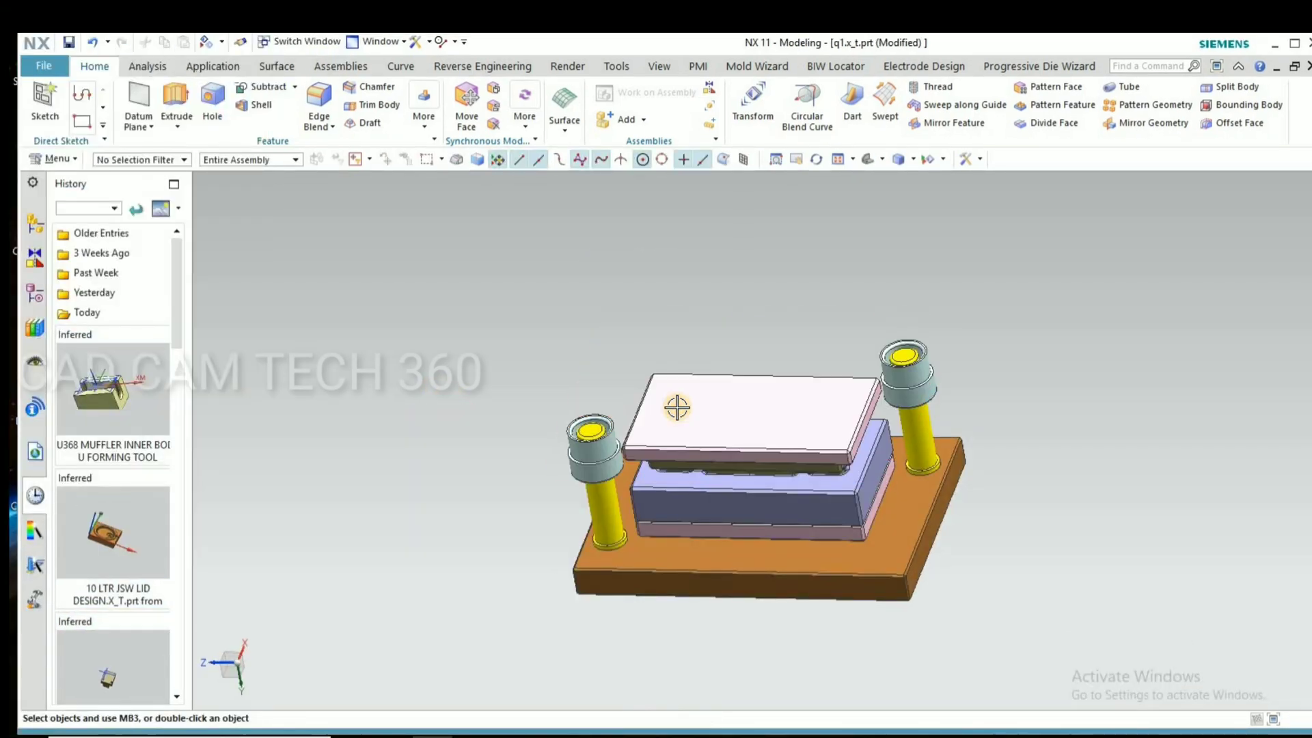
{"action": "left_click", "coordinate": [678, 407]}
{"action": "key", "text": "ctrl+b"}
{"action": "left_click", "coordinate": [603, 439]}
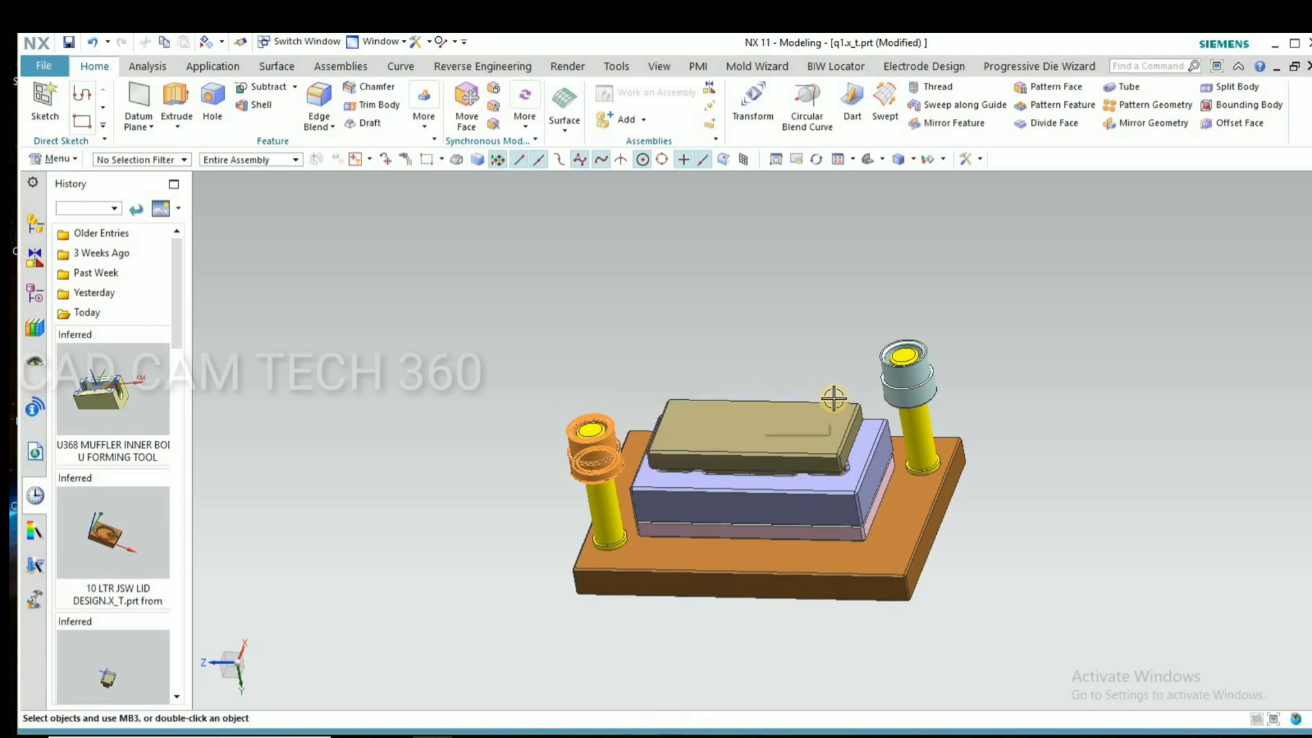
{"action": "left_click", "coordinate": [896, 380]}
{"action": "key", "text": "ctrl+b"}
- Hide both guide pillars and the punch block above the die
{"action": "left_click", "coordinate": [866, 421]}
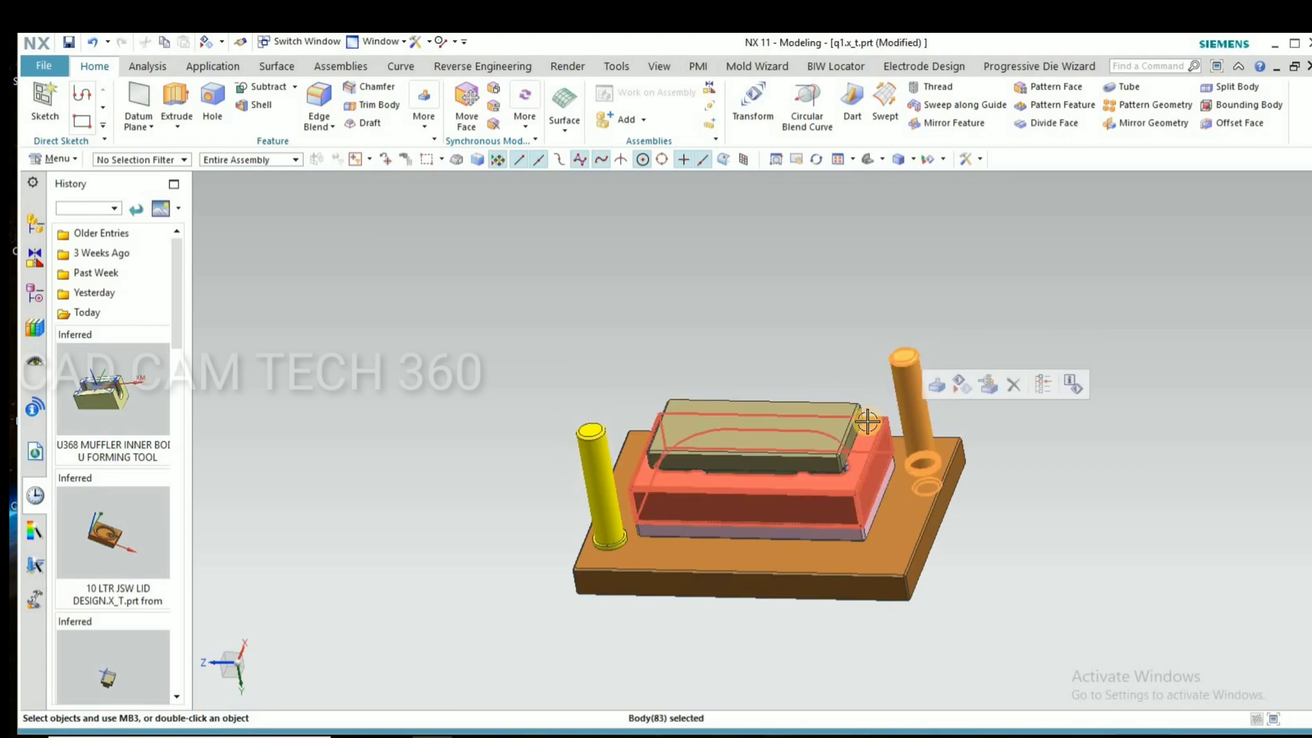
{"action": "key", "text": "ctrl+b"}
{"action": "left_click", "coordinate": [581, 462]}
{"action": "key", "text": "ctrl+b"}
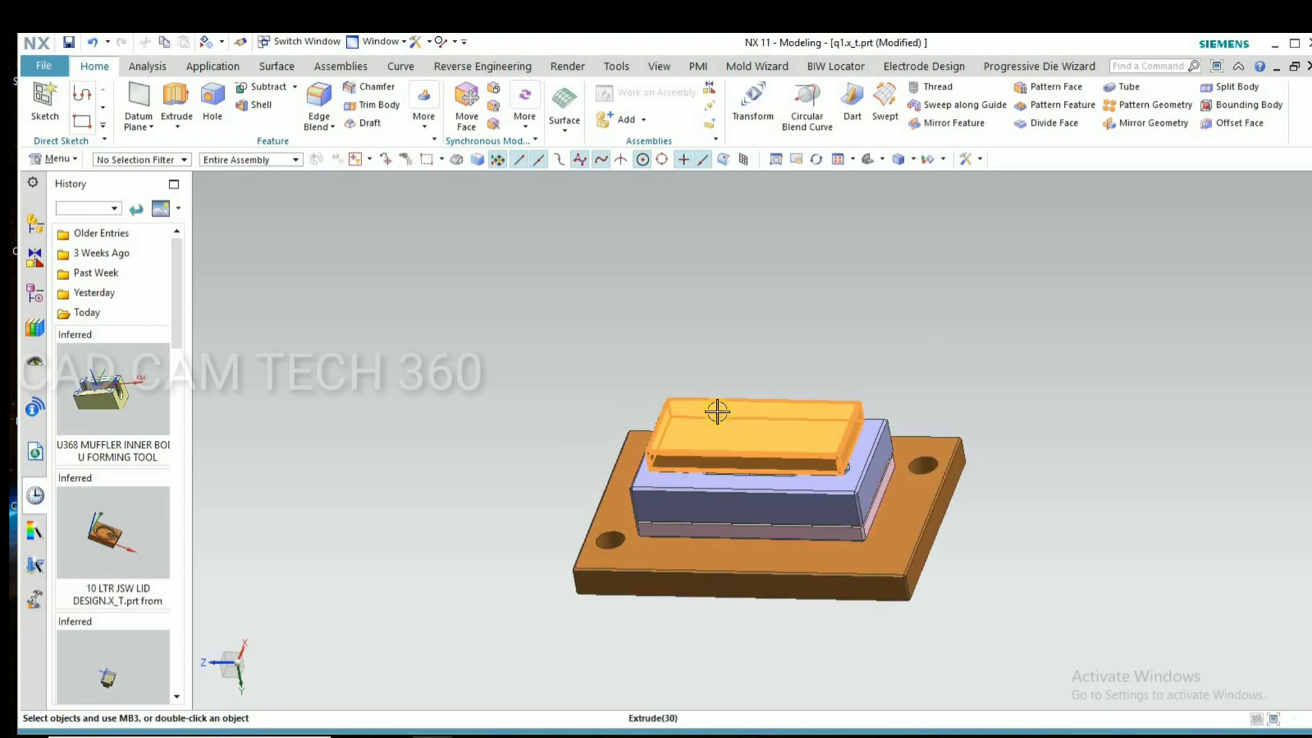
{"action": "left_click", "coordinate": [718, 412]}
{"action": "key", "text": "ctrl+b"}
- Hide the die, the small plate beneath it and the lower large plate
{"action": "left_click", "coordinate": [680, 429]}
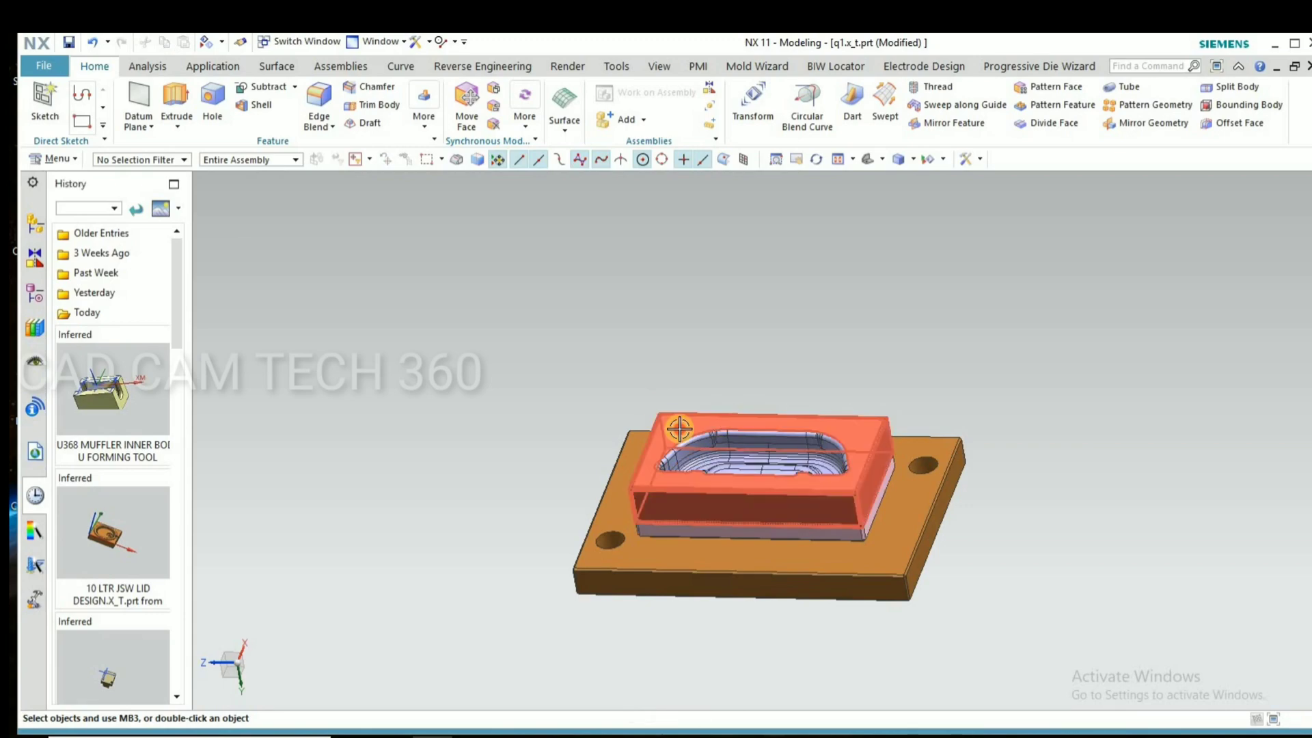
{"action": "key", "text": "ctrl+b"}
{"action": "left_click", "coordinate": [692, 502]}
{"action": "key", "text": "ctrl+b"}
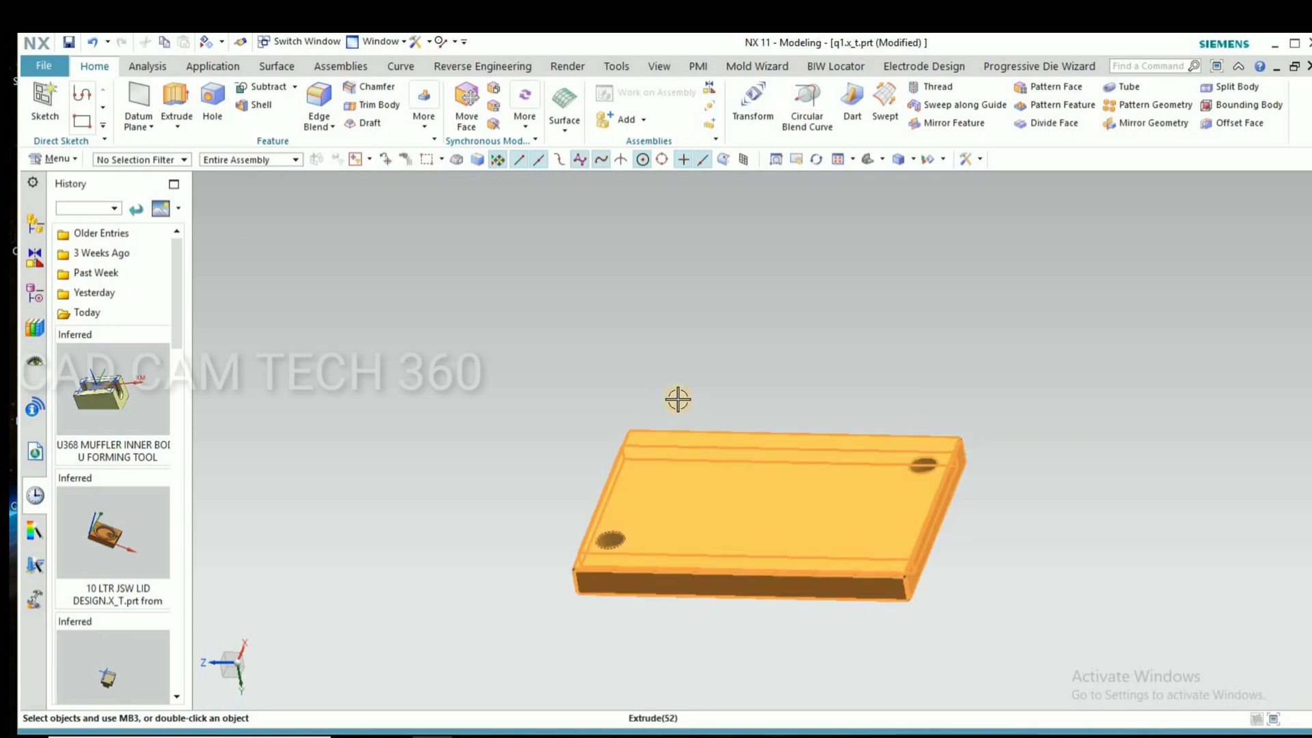
{"action": "left_click", "coordinate": [678, 399]}
{"action": "key", "text": "ctrl+b"}
- Undo the hiding of the lower large plate, lower small plate, die and punch step by step
{"action": "key", "text": "ctrl+z"}
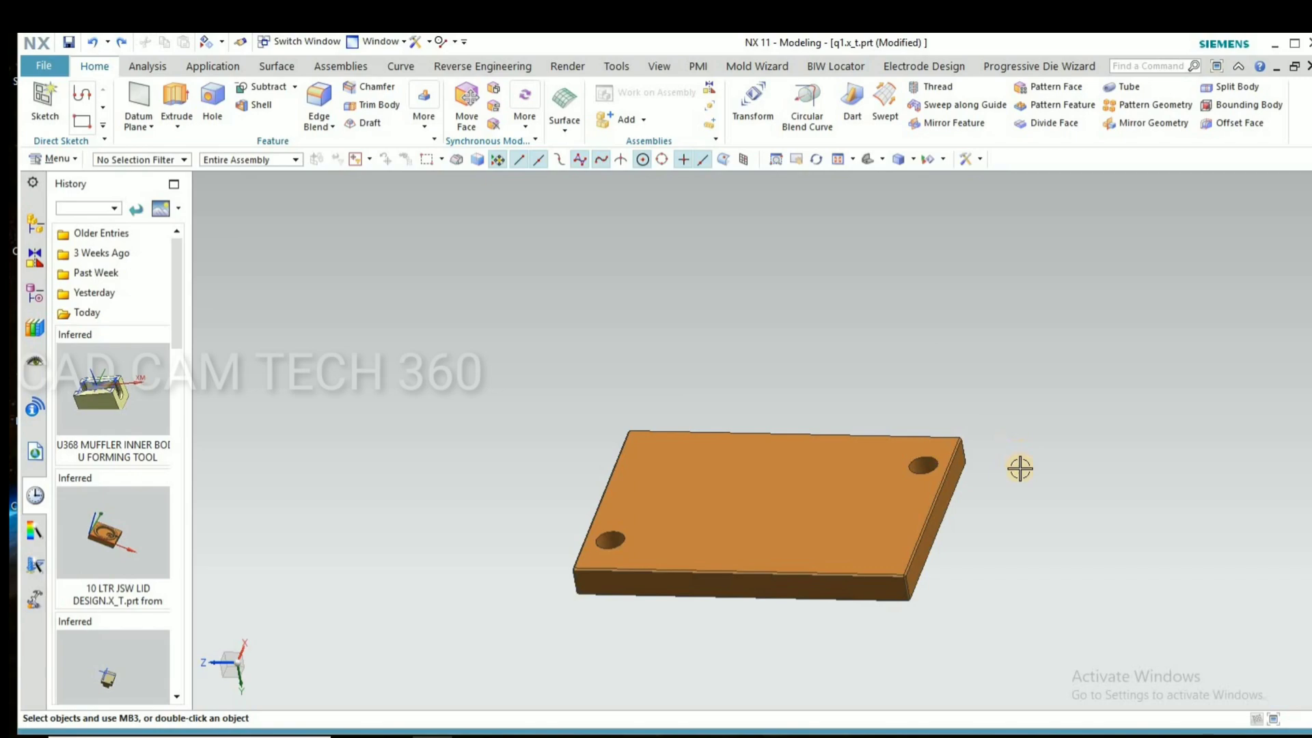
{"action": "key", "text": "ctrl+z"}
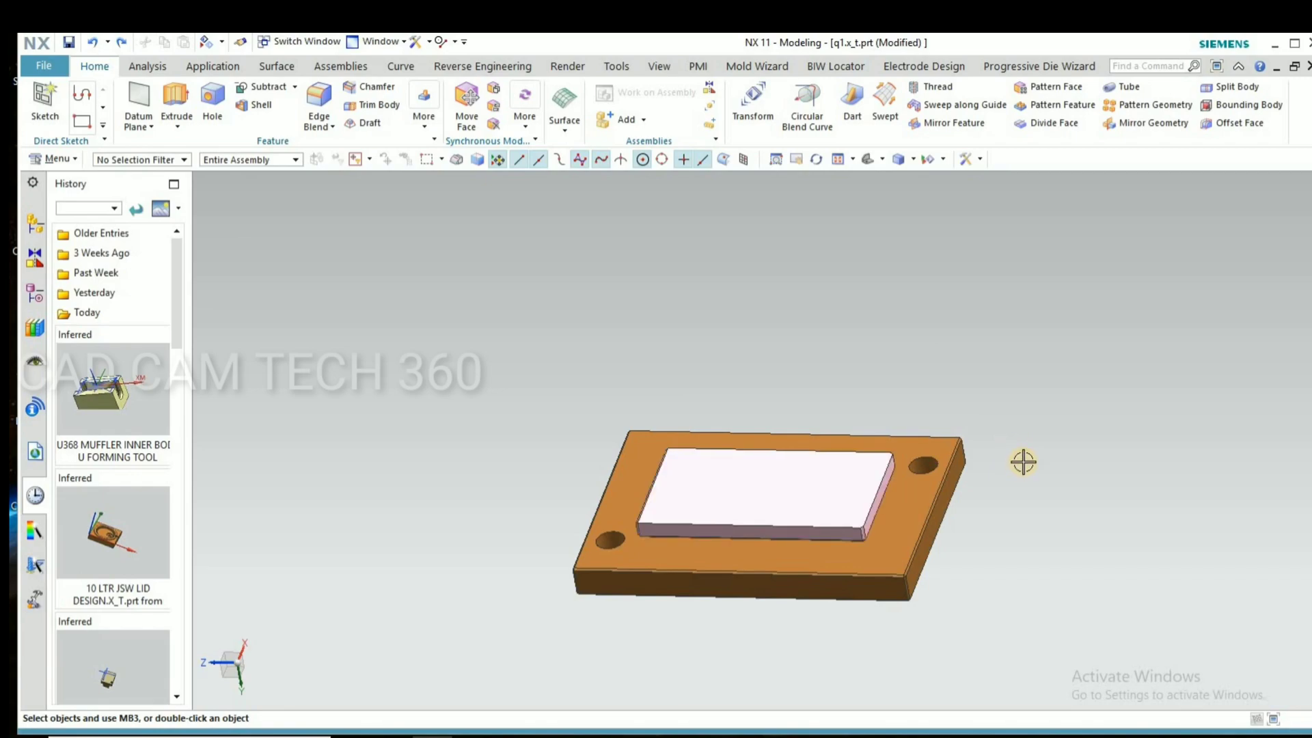
{"action": "key", "text": "ctrl+z"}
{"action": "scroll", "coordinate": [1031, 451], "scroll_direction": "down", "scroll_amount": 2}
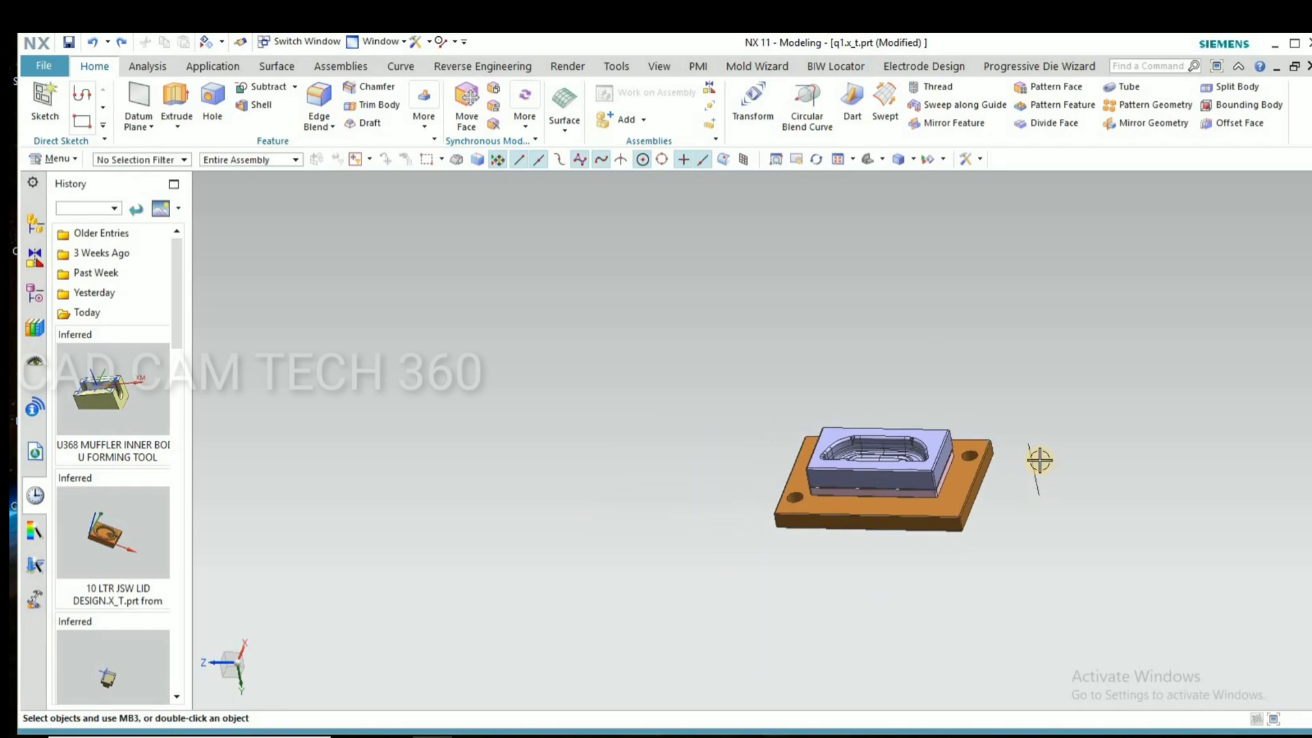
{"action": "scroll", "coordinate": [1030, 451], "scroll_direction": "up", "scroll_amount": 1}
{"action": "left_click", "coordinate": [955, 410]}
{"action": "scroll", "coordinate": [960, 404], "scroll_direction": "down", "scroll_amount": 1}
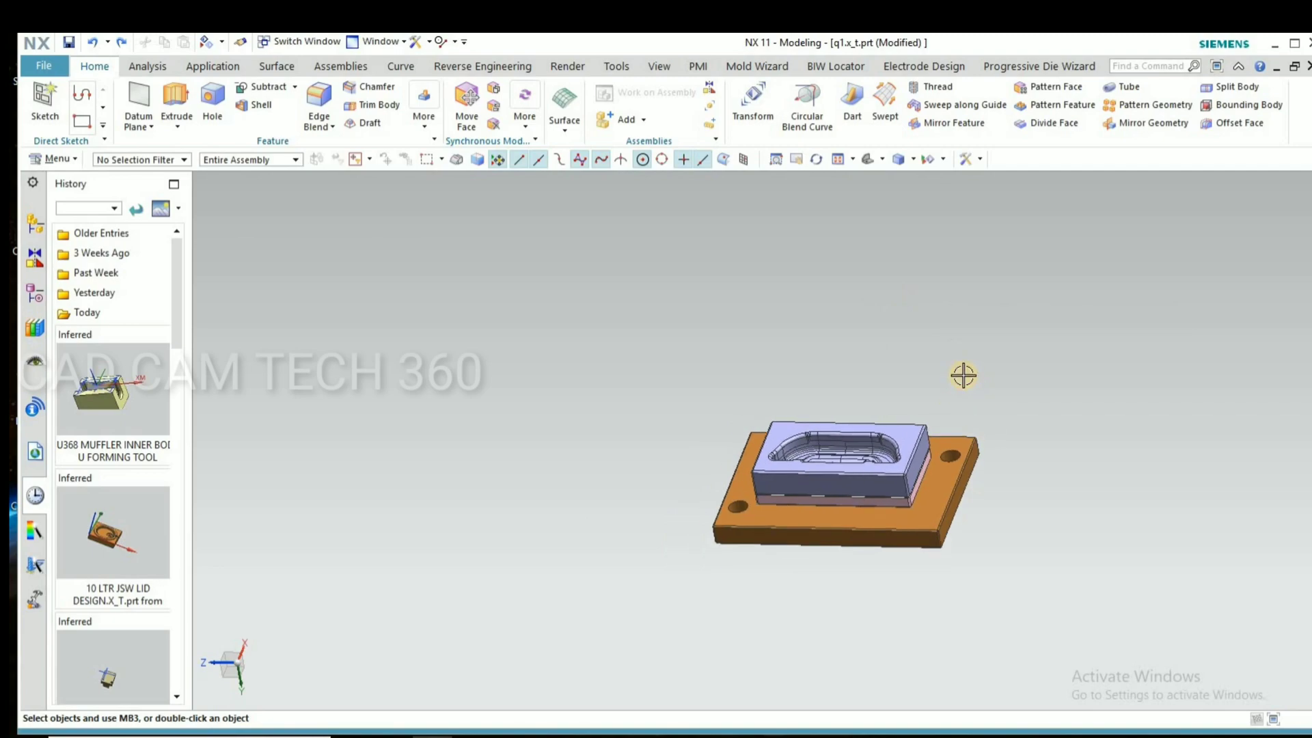
{"action": "middle_click_drag", "start_coordinate": [1023, 457], "coordinate": [1017, 492]}
{"action": "scroll", "coordinate": [1002, 448], "scroll_direction": "up", "scroll_amount": 5}
{"action": "middle_click_drag", "start_coordinate": [1002, 449], "coordinate": [989, 456]}
{"action": "key", "text": "ctrl+z"}
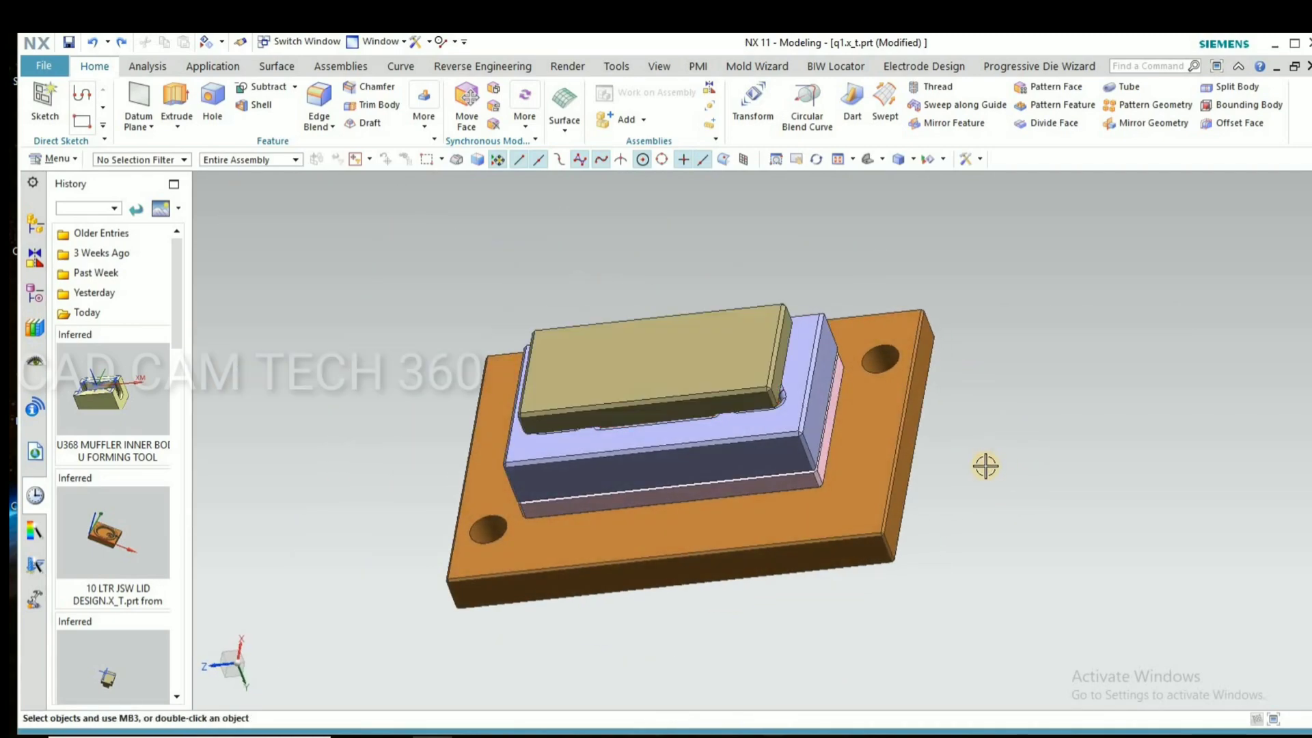
- Undo the hiding of the guide pillars, guide bushes and upper plates, and view the complete tool from several sides
{"action": "key", "text": "ctrl+z"}
{"action": "key", "text": "ctrl+shift+u"}
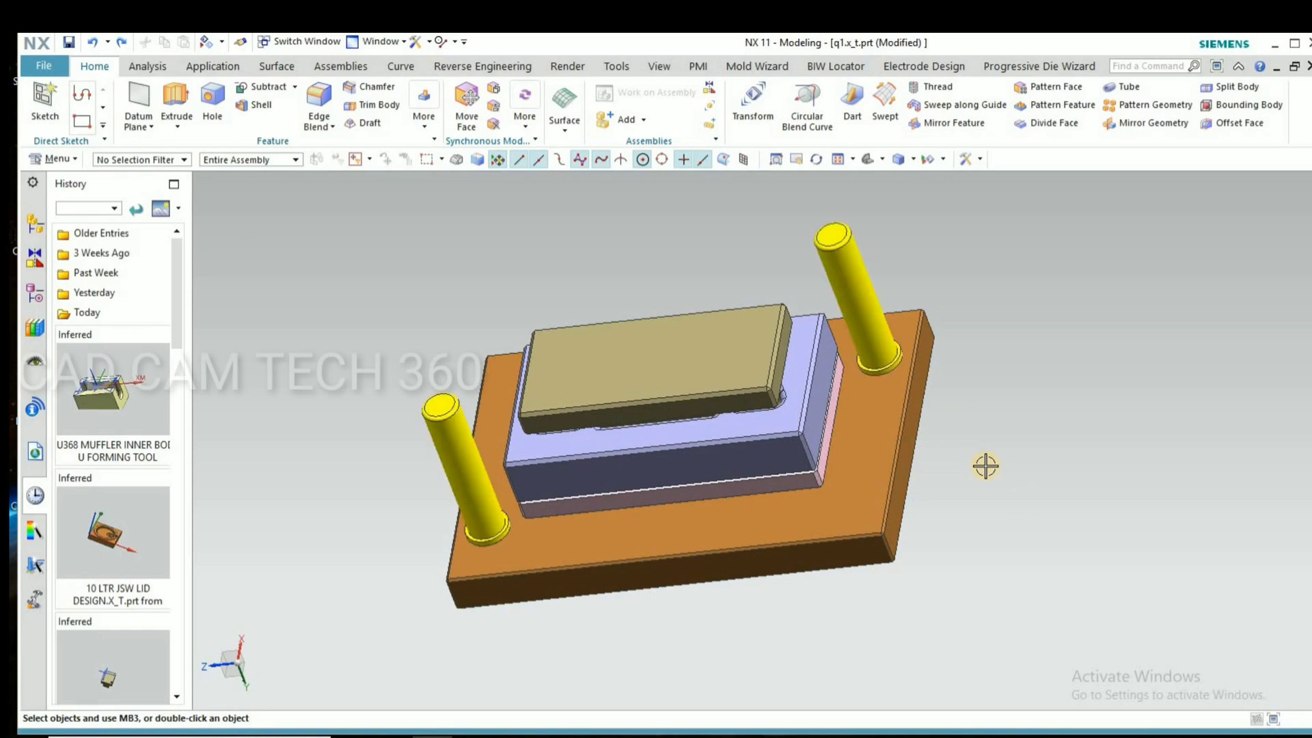
{"action": "key", "text": "ctrl+shift+u"}
{"action": "key", "text": "ctrl+z"}
{"action": "key", "text": "ctrl+z"}
{"action": "key", "text": "ctrl+z"}
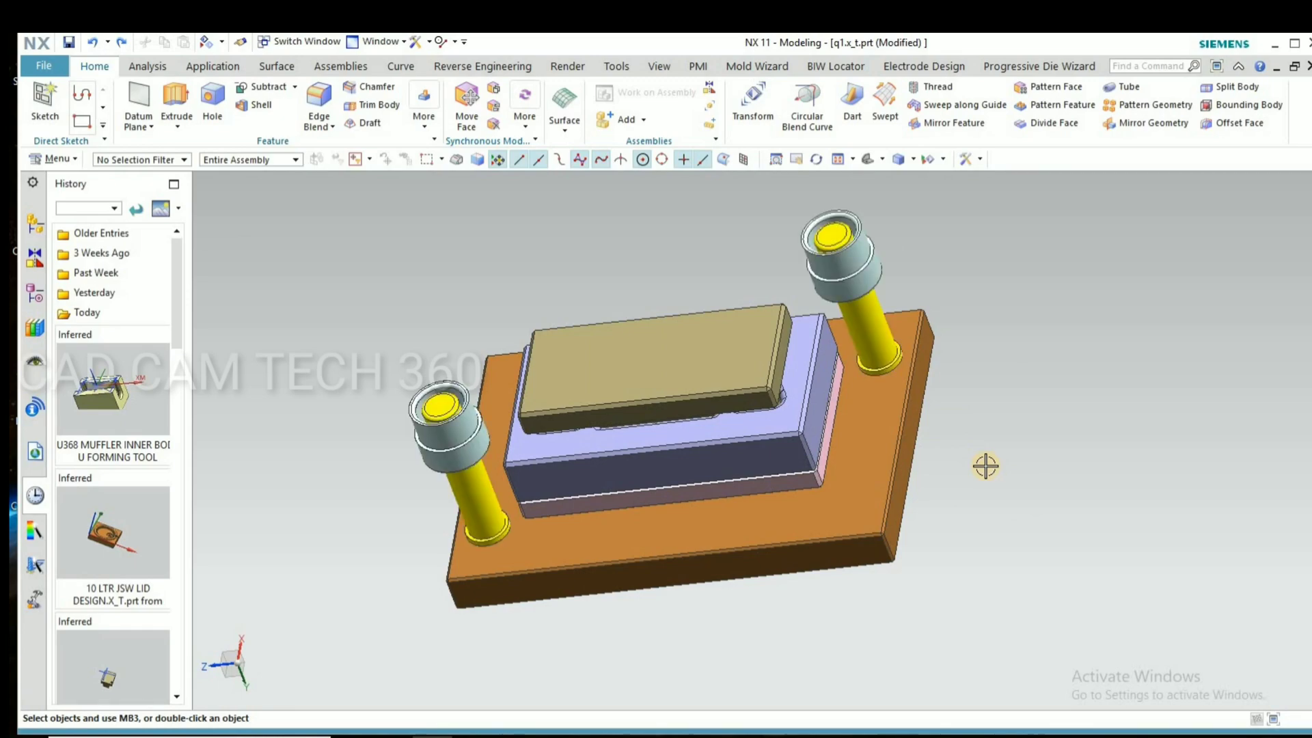
{"action": "middle_click_drag", "start_coordinate": [984, 489], "coordinate": [367, 501]}
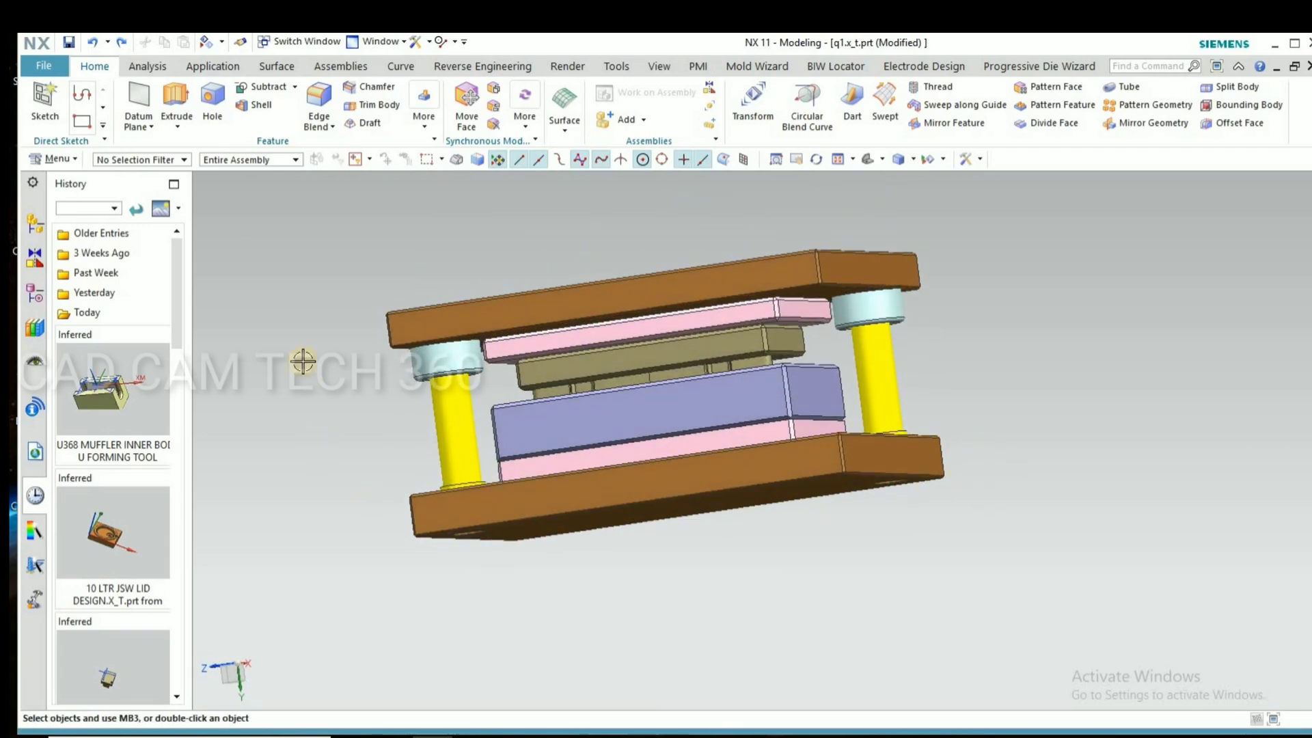
{"action": "middle_click_drag", "start_coordinate": [1051, 436], "coordinate": [1028, 417]}
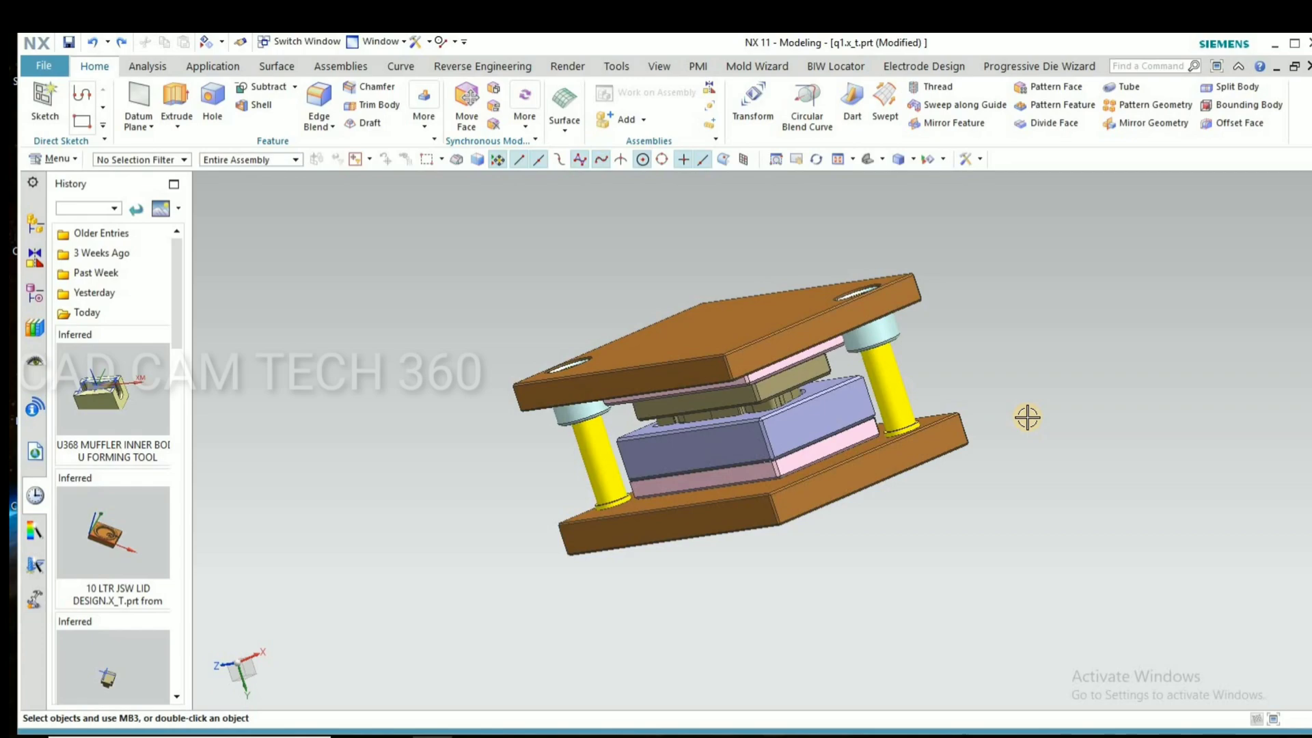